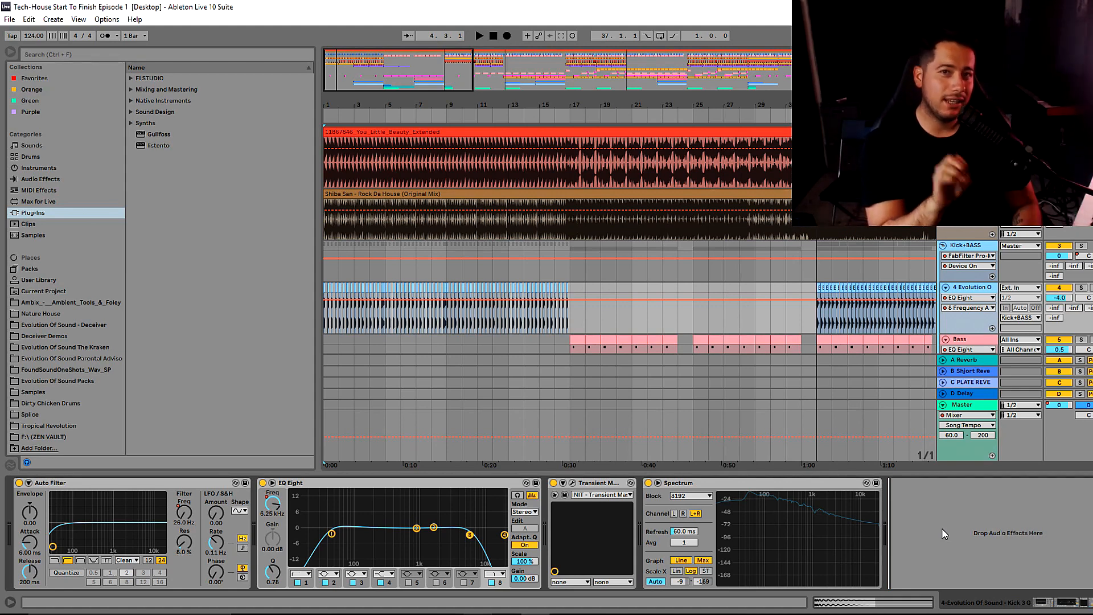
Examine how the kick, bass, open hat and clap clips are laid out from the intro to the first drop.
{"action": "mouse_move", "coordinate": [361, 71]}
{"action": "left_mouse_down"}
{"action": "mouse_move", "coordinate": [361, 98]}
{"action": "mouse_move", "coordinate": [361, 77]}
{"action": "left_mouse_up"}
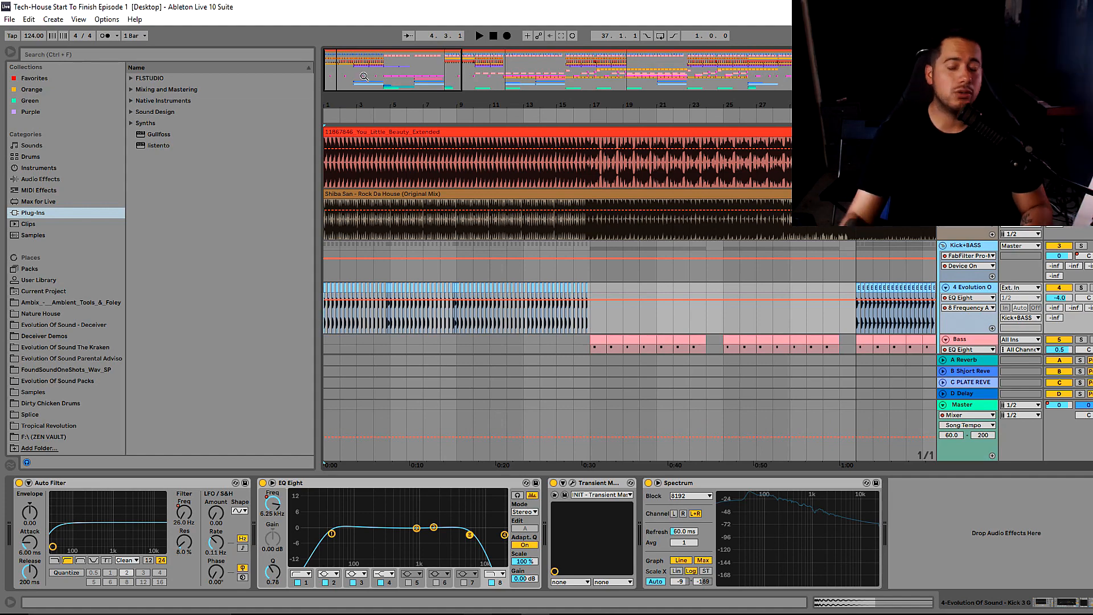
{"action": "scroll", "coordinate": [422, 185], "scroll_direction": "down", "scroll_amount": 6}
{"action": "left_click_drag", "start_coordinate": [397, 98], "coordinate": [397, 85]}
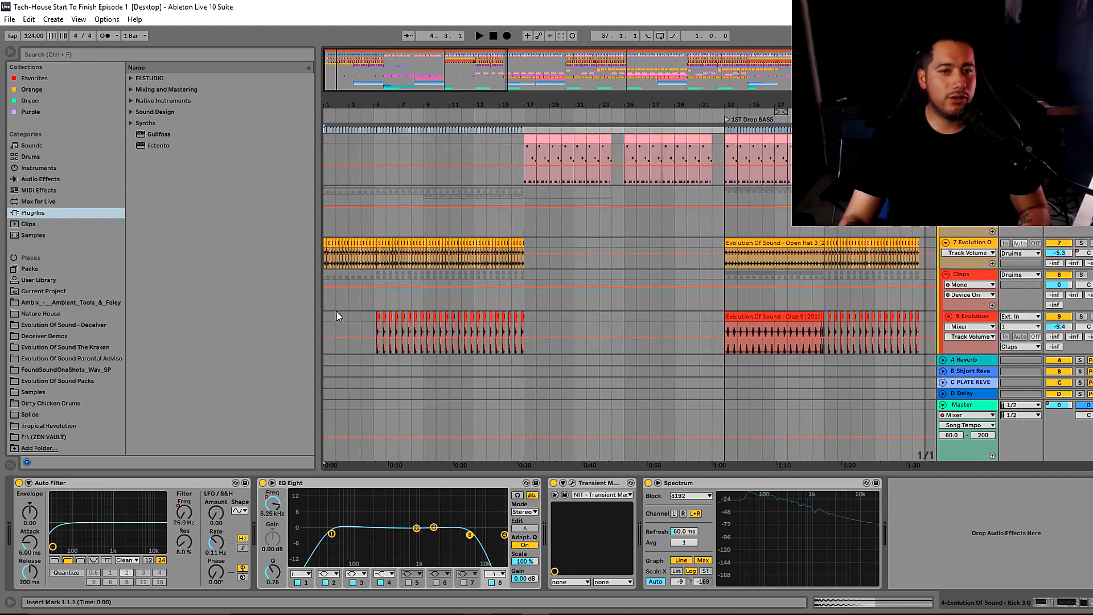
{"action": "left_click_drag", "start_coordinate": [320, 295], "coordinate": [239, 293]}
{"action": "scroll", "coordinate": [245, 293], "scroll_direction": "up", "scroll_amount": 8}
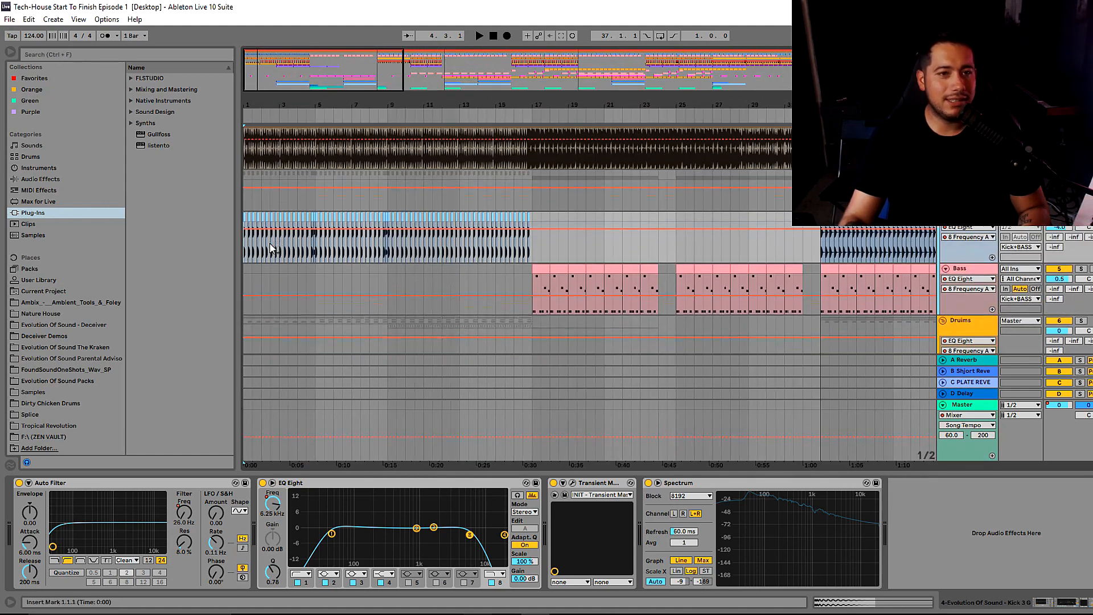
{"action": "scroll", "coordinate": [374, 244], "scroll_direction": "down", "scroll_amount": 8}
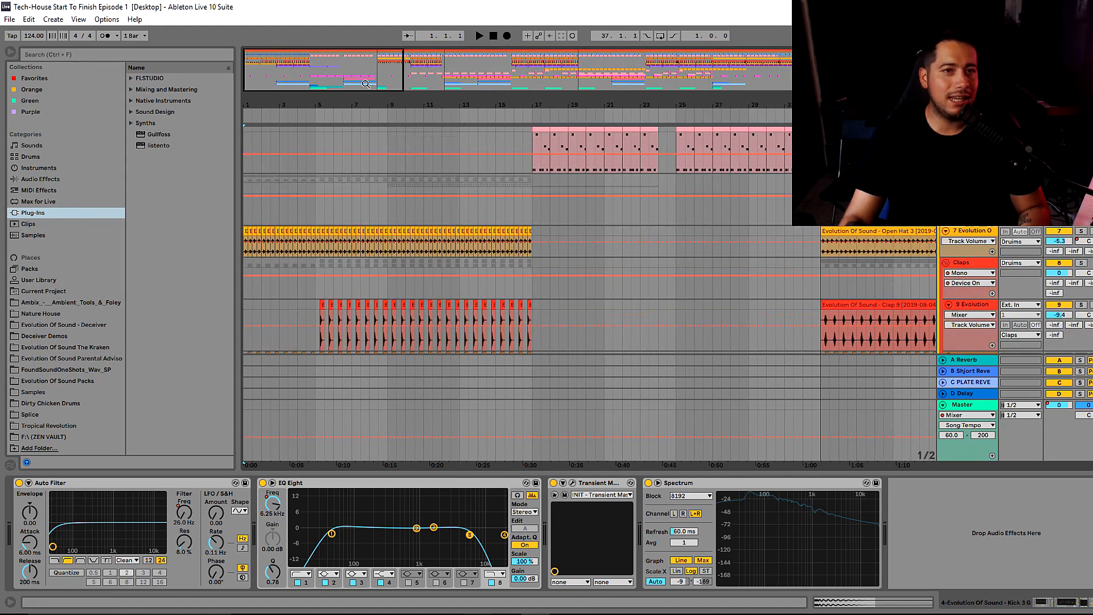
{"action": "left_click_drag", "start_coordinate": [394, 85], "coordinate": [394, 72]}
{"action": "scroll", "coordinate": [588, 253], "scroll_direction": "up", "scroll_amount": 8}
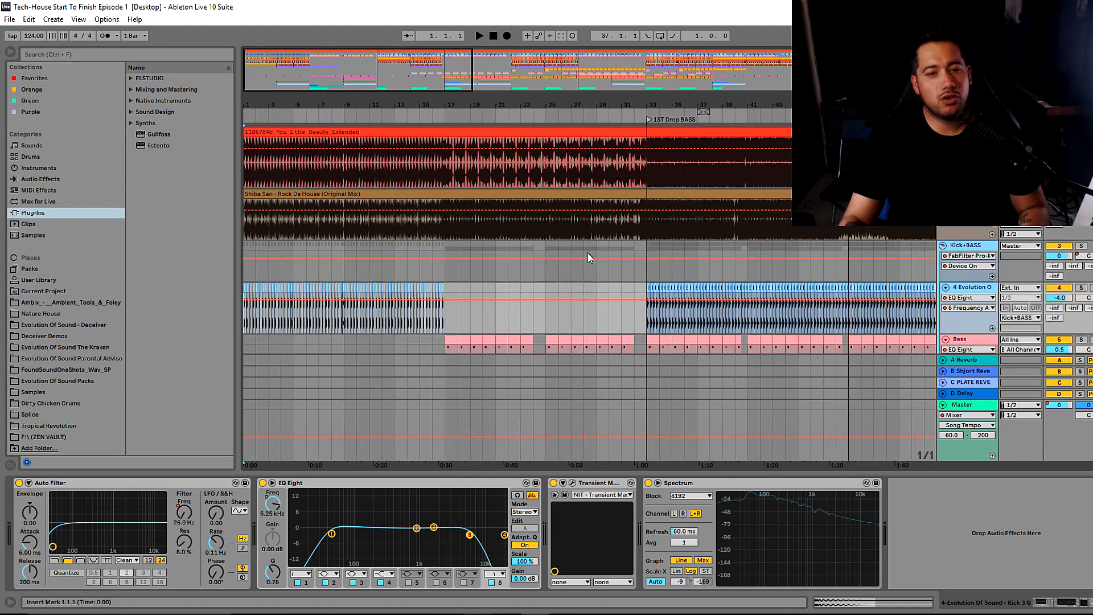
Play the arrangement from bar 33 at the 1ST Drop BASS marker and stop after a few bars.
{"action": "scroll", "coordinate": [357, 256], "scroll_direction": "down", "scroll_amount": 4}
{"action": "left_click", "coordinate": [644, 227]}
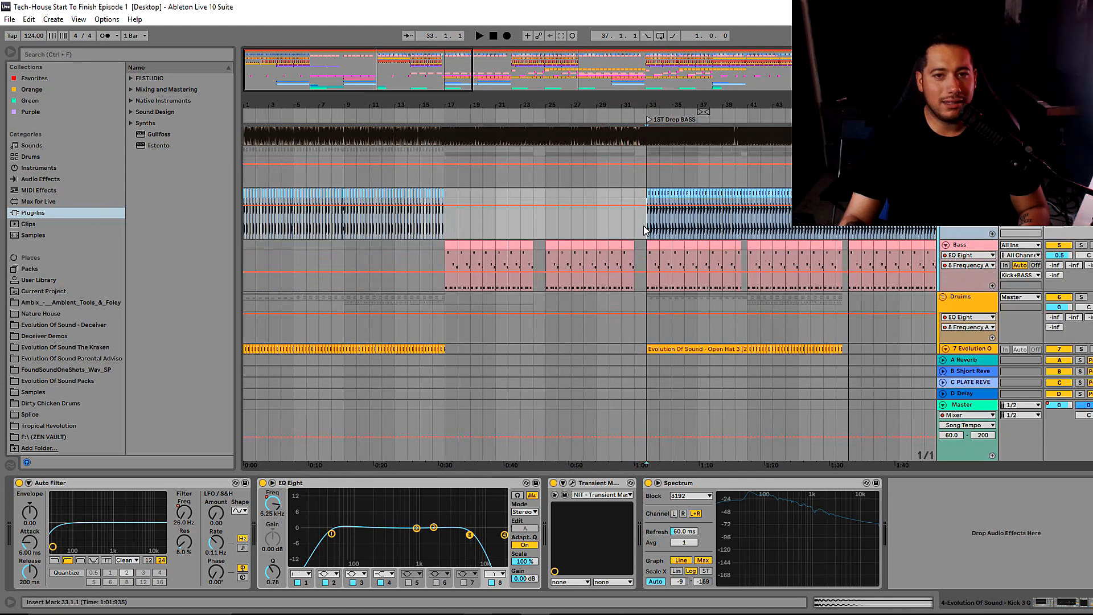
{"action": "key", "text": "space"}
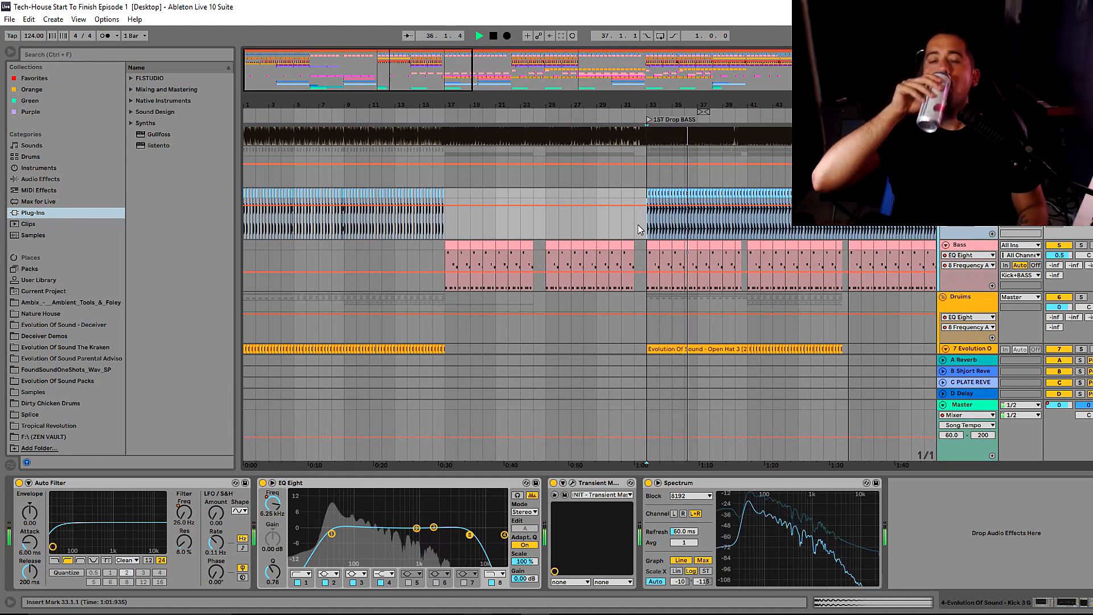
{"action": "key", "text": "space"}
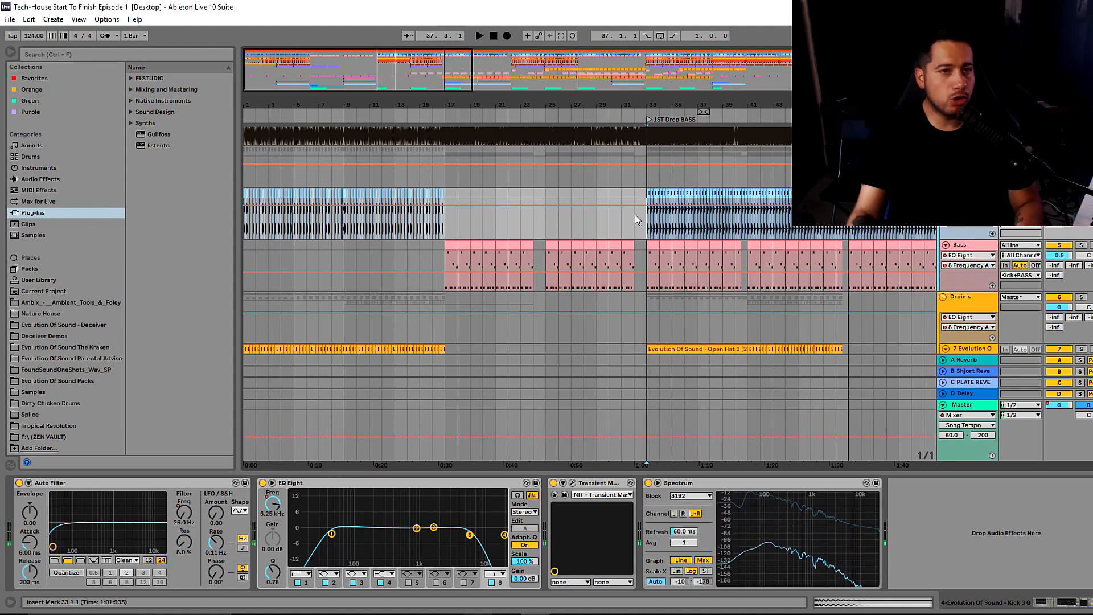
Examine the intro's kick, open hat and bass clips between bars 1 and 17.
{"action": "left_click_drag", "start_coordinate": [261, 55], "coordinate": [254, 79]}
{"action": "scroll", "coordinate": [393, 222], "scroll_direction": "up", "scroll_amount": 2}
{"action": "scroll", "coordinate": [413, 227], "scroll_direction": "down", "scroll_amount": 4}
{"action": "scroll", "coordinate": [689, 135], "scroll_direction": "up", "scroll_amount": 3}
{"action": "left_click_drag", "start_coordinate": [363, 81], "coordinate": [412, 86]}
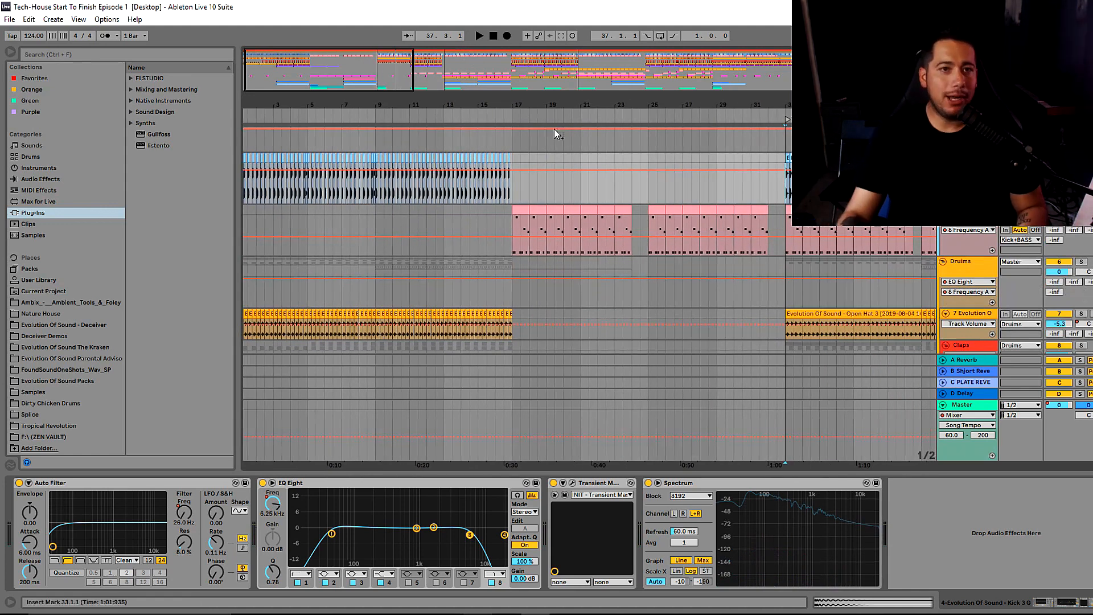
{"action": "left_click_drag", "start_coordinate": [271, 62], "coordinate": [377, 78]}
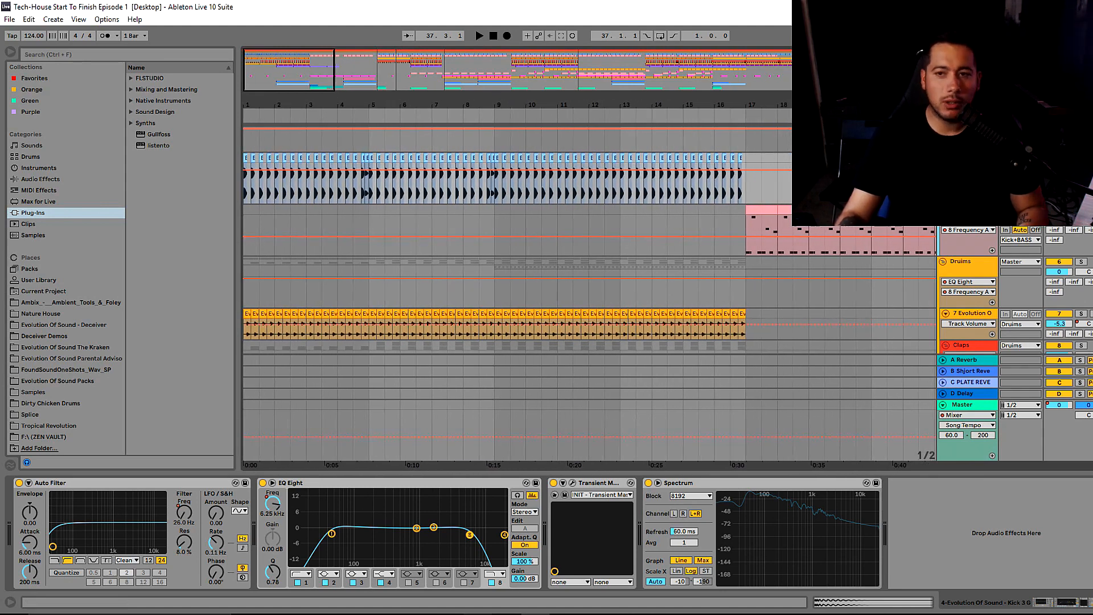
{"action": "scroll", "coordinate": [503, 229], "scroll_direction": "up", "scroll_amount": 3}
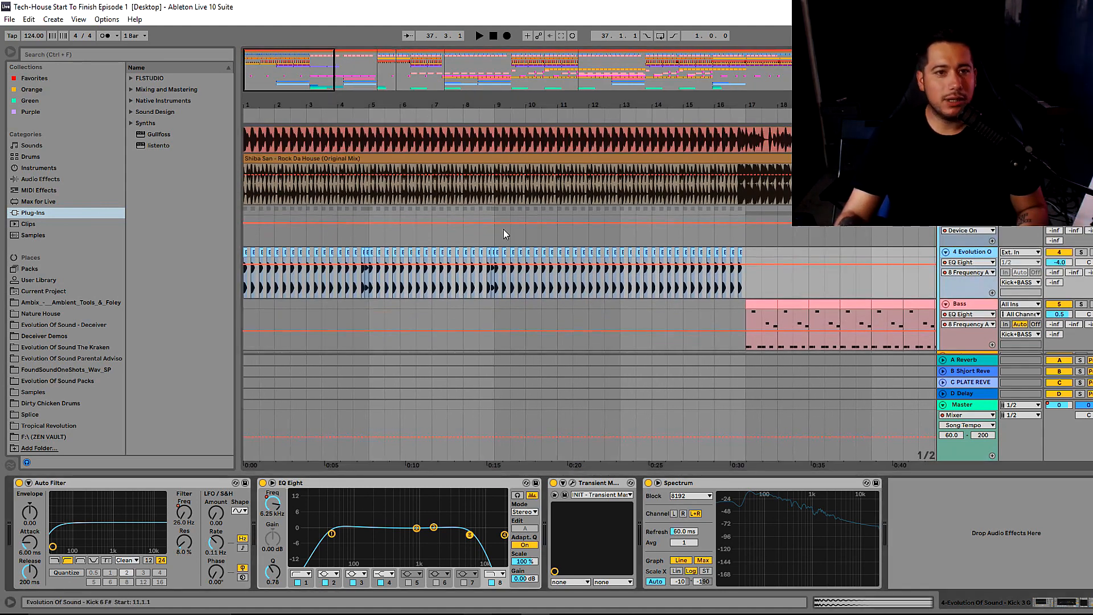
Inspect the You Little Beauty and Rock Da House reference clips against the intro's kick pattern.
{"action": "scroll", "coordinate": [250, 225], "scroll_direction": "up", "scroll_amount": 2}
{"action": "left_click", "coordinate": [283, 208]}
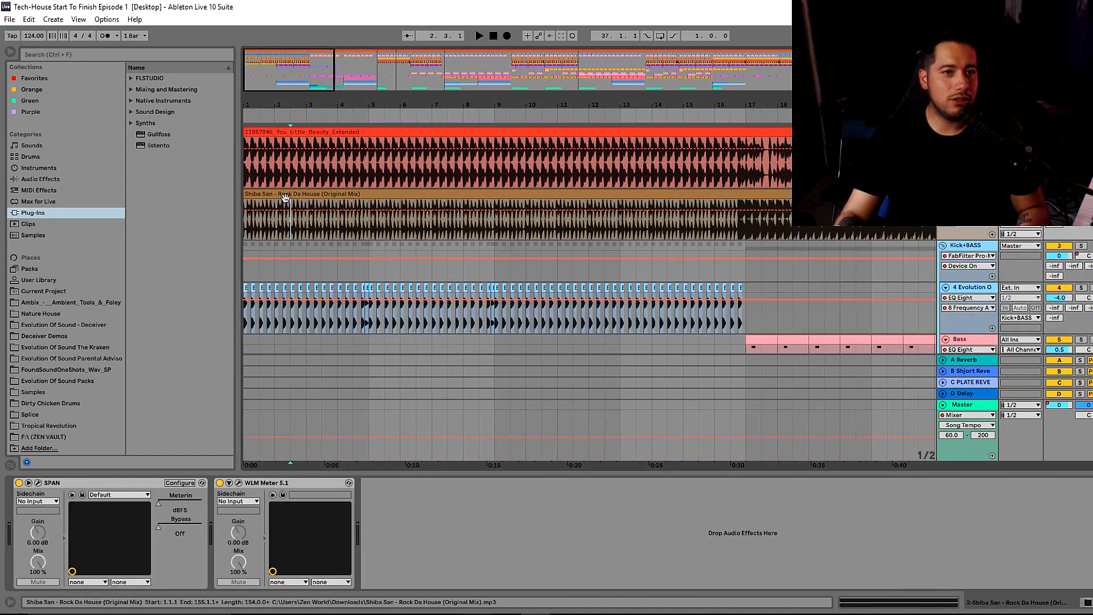
{"action": "left_click", "coordinate": [287, 134]}
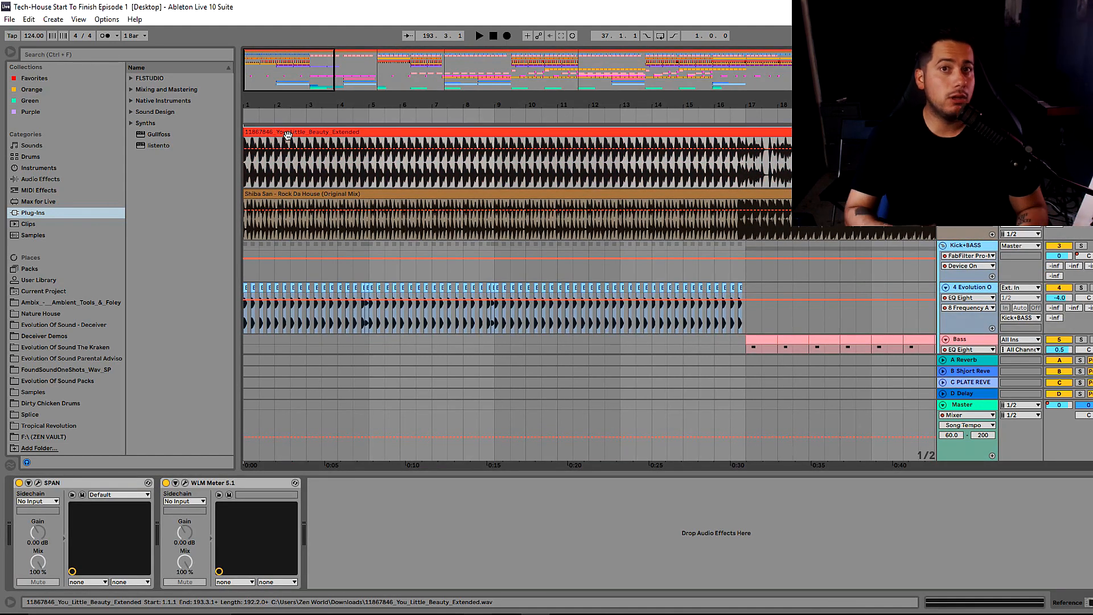
{"action": "left_click", "coordinate": [310, 194]}
{"action": "mouse_move", "coordinate": [264, 67]}
{"action": "left_mouse_down"}
{"action": "mouse_move", "coordinate": [264, 94]}
{"action": "mouse_move", "coordinate": [254, 85]}
{"action": "left_mouse_up"}
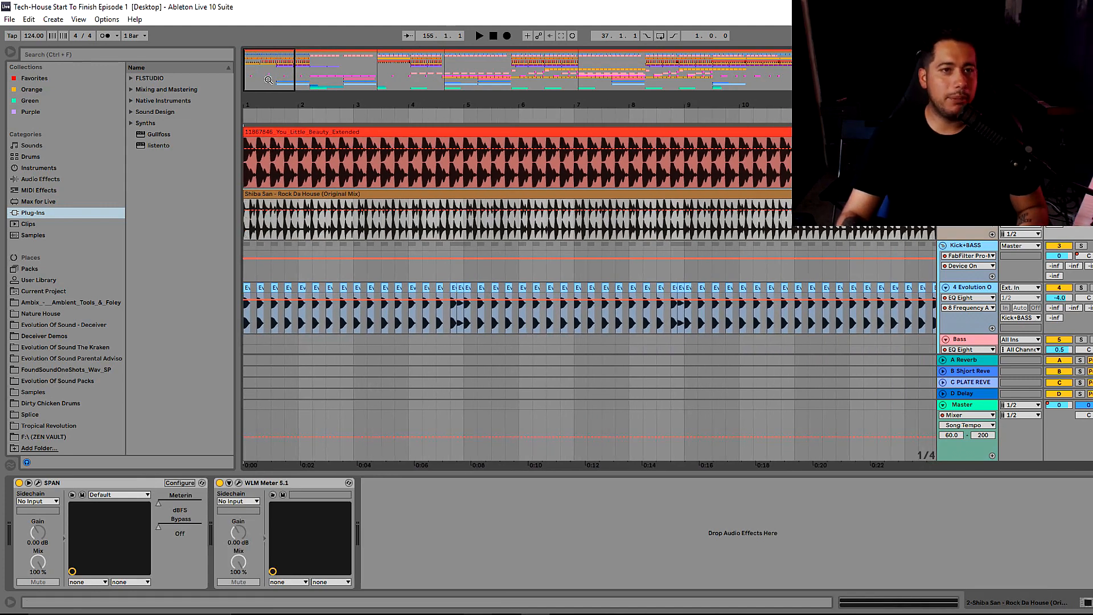
{"action": "left_click_drag", "start_coordinate": [268, 80], "coordinate": [268, 72]}
Show the kick track's Auto Filter frequency automation and raise the intro's cutoff up to bar 17 to 70 Hz.
{"action": "left_click", "coordinate": [975, 288]}
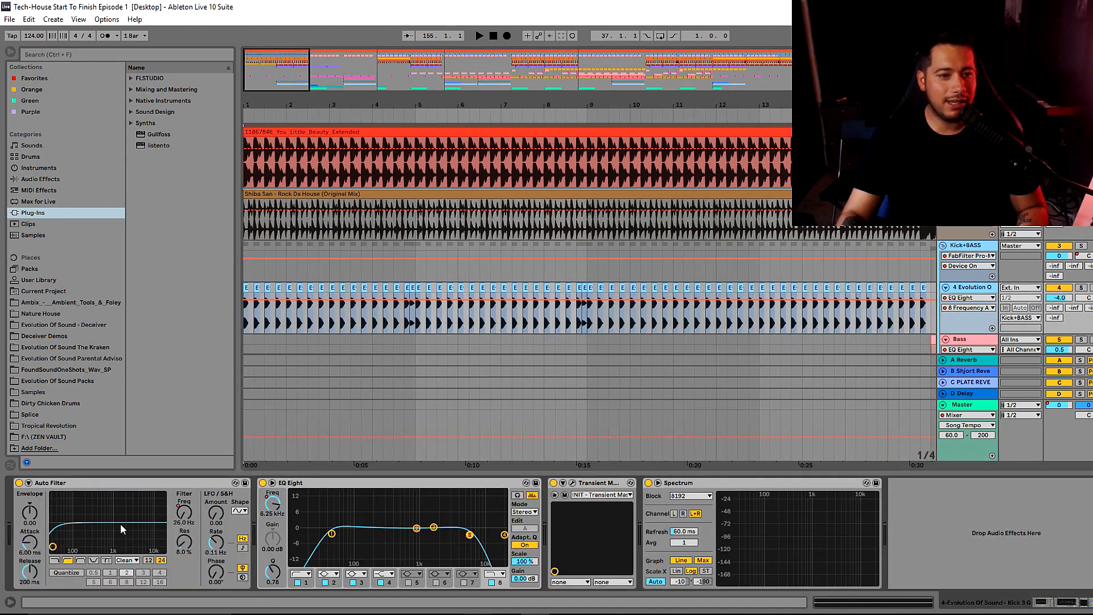
{"action": "left_click", "coordinate": [181, 516]}
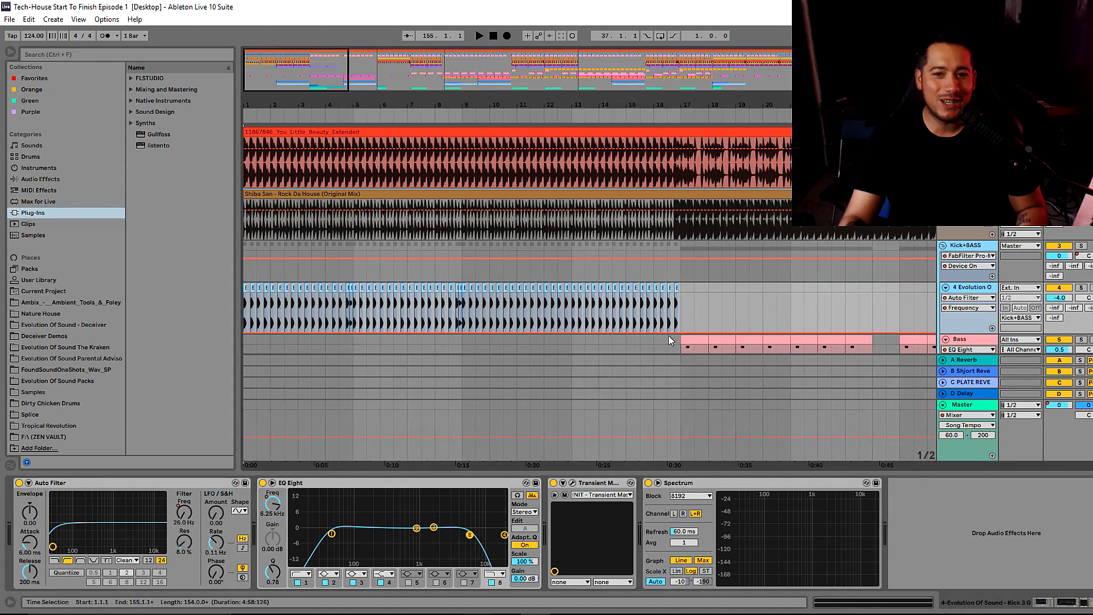
{"action": "left_click_drag", "start_coordinate": [680, 333], "coordinate": [681, 326]}
{"action": "left_click_drag", "start_coordinate": [393, 106], "coordinate": [374, 79]}
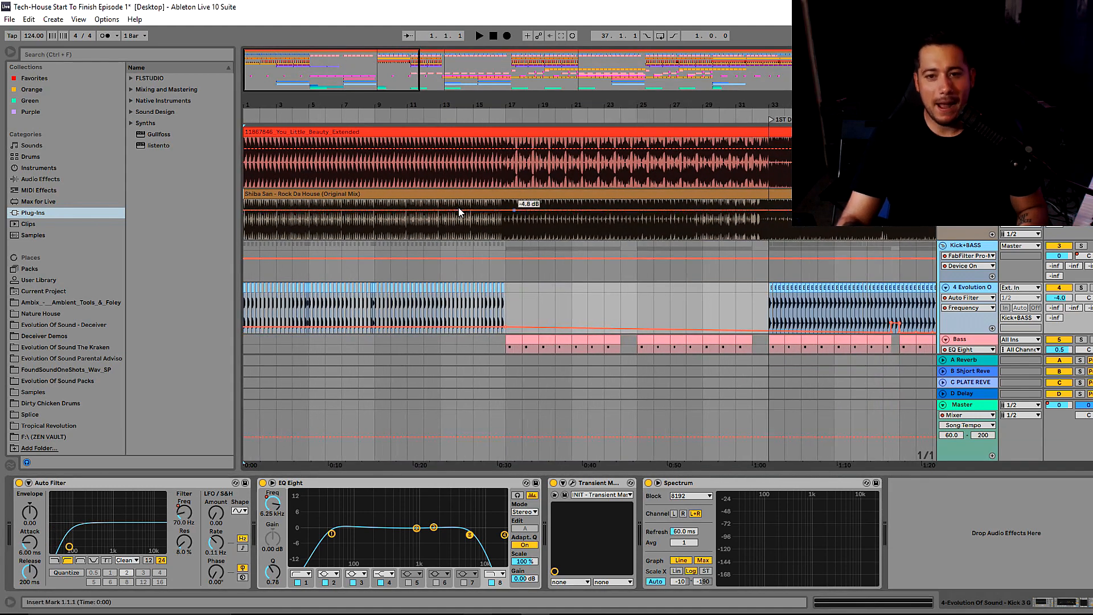
Raise the kick's Auto Filter frequency automation across the intro, up to bar 17, to 127 Hz.
{"action": "left_click_drag", "start_coordinate": [367, 107], "coordinate": [368, 90]}
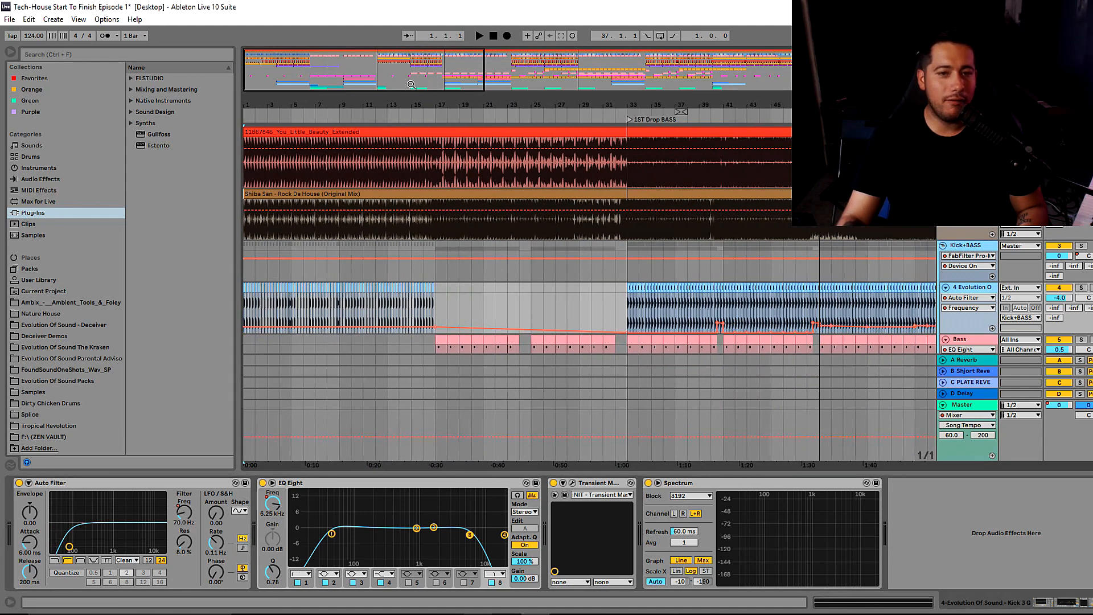
{"action": "left_click_drag", "start_coordinate": [304, 73], "coordinate": [402, 108]}
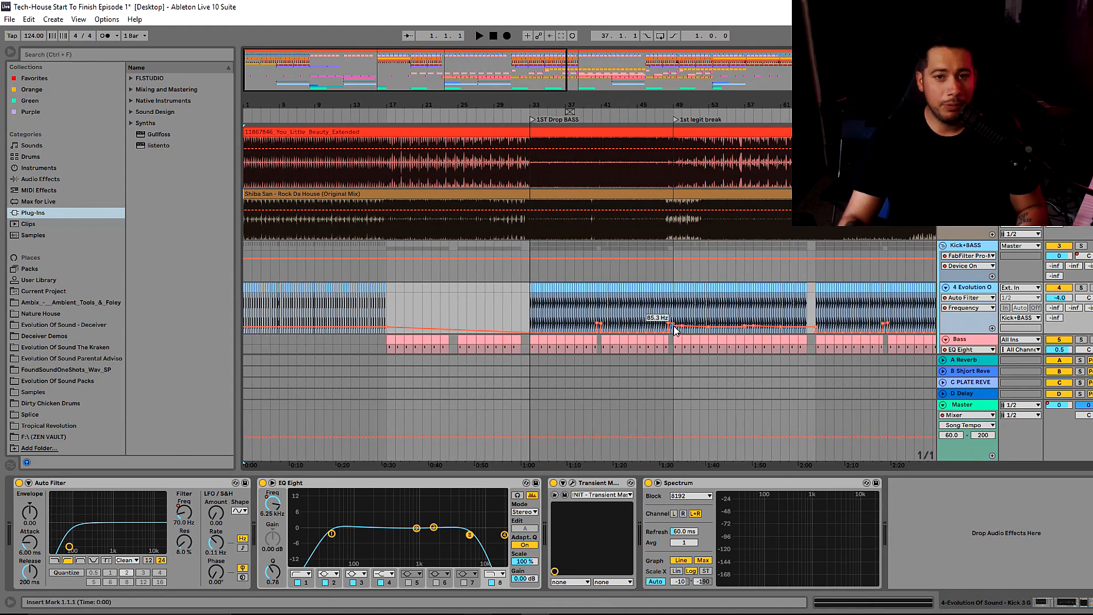
{"action": "left_click_drag", "start_coordinate": [257, 65], "coordinate": [251, 71]}
{"action": "left_click_drag", "start_coordinate": [544, 331], "coordinate": [544, 324]}
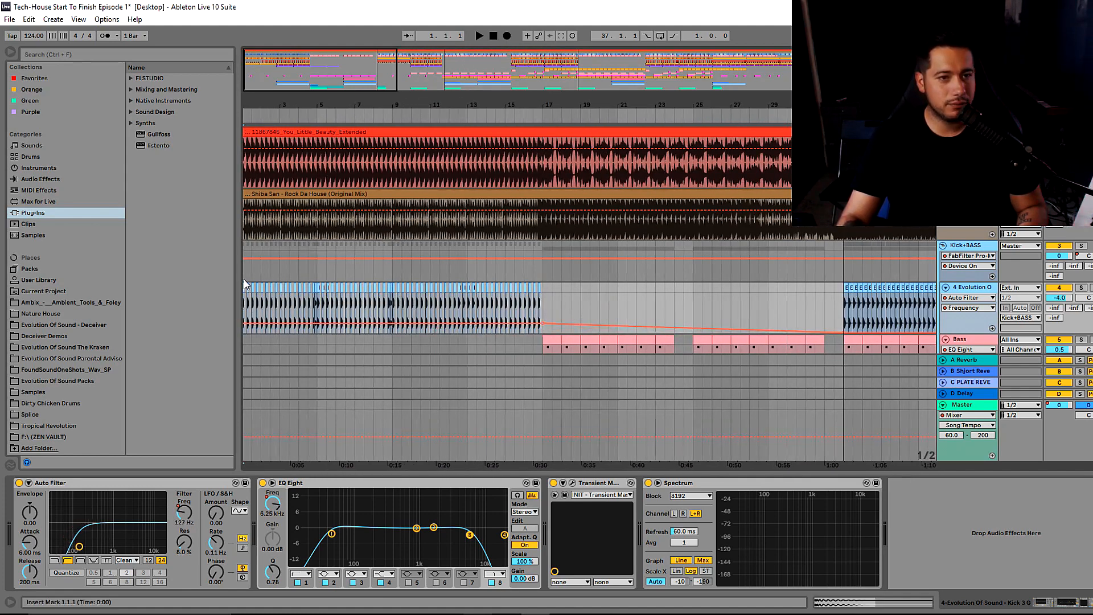
Play the intro from bar 1 to hear the filtered kick, and stop playback.
{"action": "left_click_drag", "start_coordinate": [244, 259], "coordinate": [244, 275]}
{"action": "key", "text": "space"}
{"action": "left_click_drag", "start_coordinate": [264, 77], "coordinate": [467, 105]}
{"action": "left_click", "coordinate": [975, 287]}
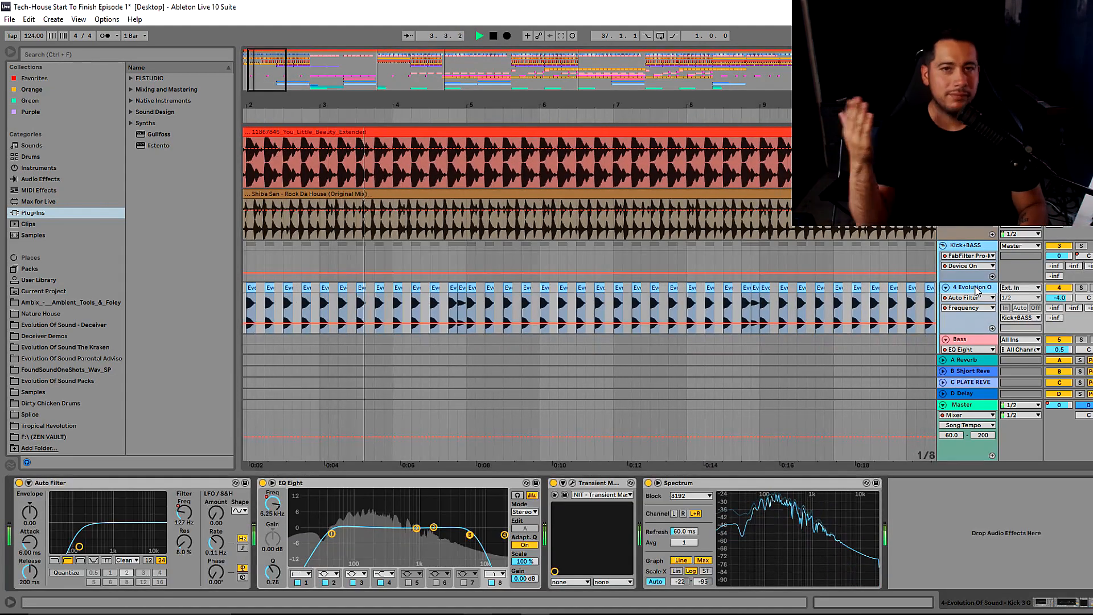
{"action": "key", "text": "space"}
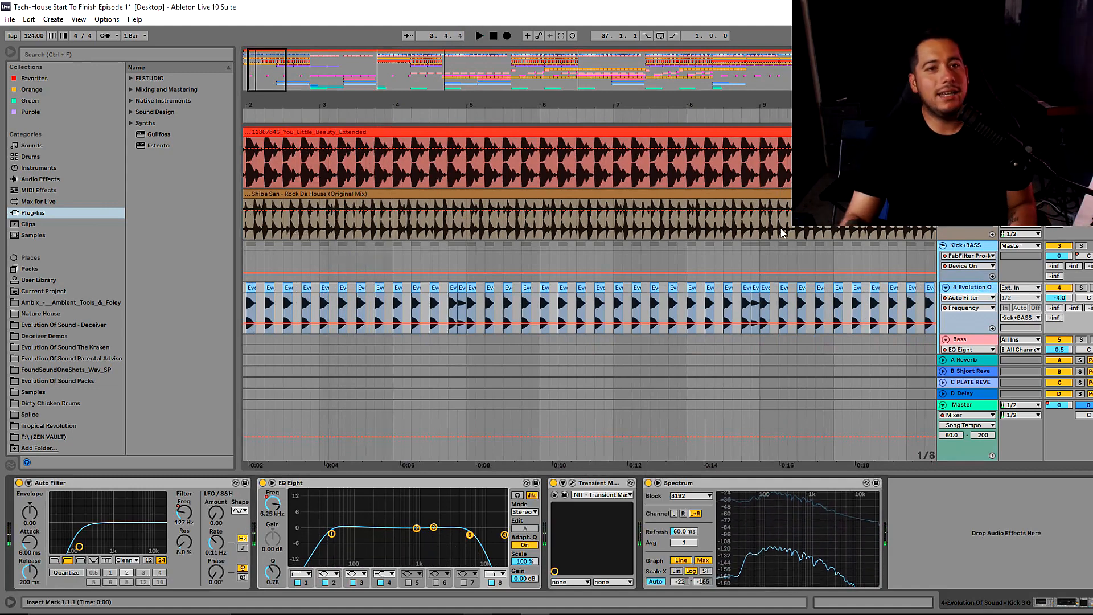
Try to drop the kick's Auto Filter frequency automation to 26 Hz at bar 9, and undo the attempt.
{"action": "left_click_drag", "start_coordinate": [278, 77], "coordinate": [311, 74]}
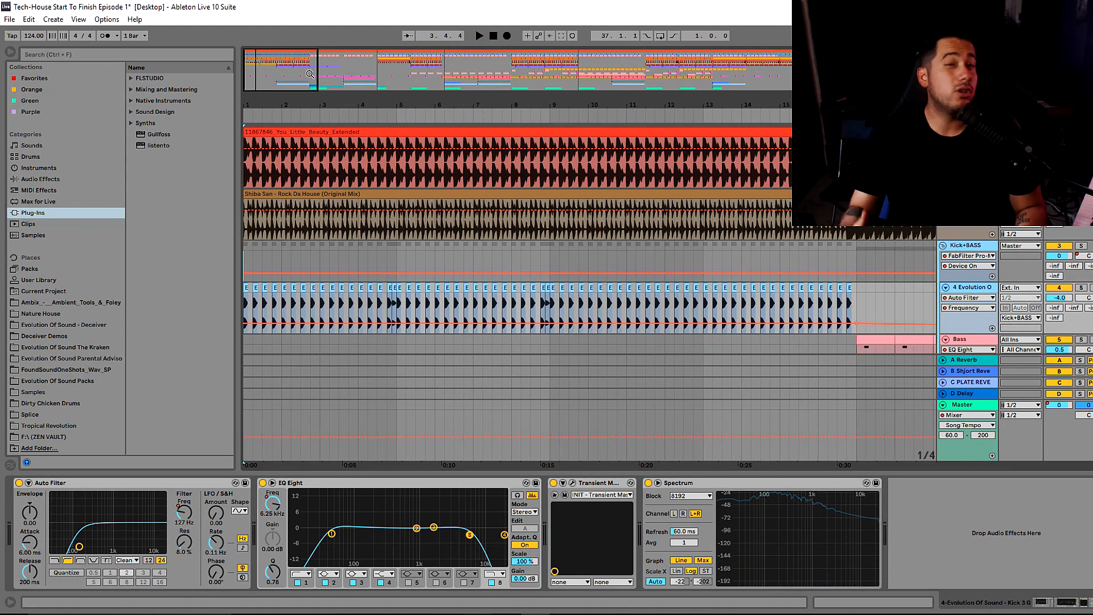
{"action": "scroll", "coordinate": [561, 247], "scroll_direction": "down", "scroll_amount": 3}
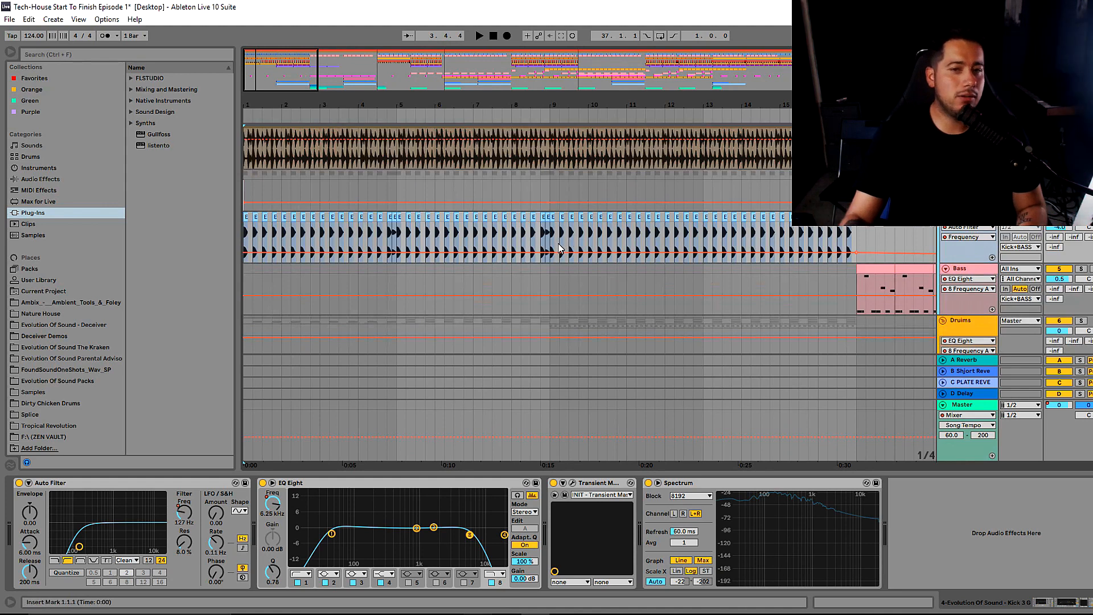
{"action": "left_click", "coordinate": [551, 252]}
{"action": "left_click_drag", "start_coordinate": [559, 252], "coordinate": [551, 263]}
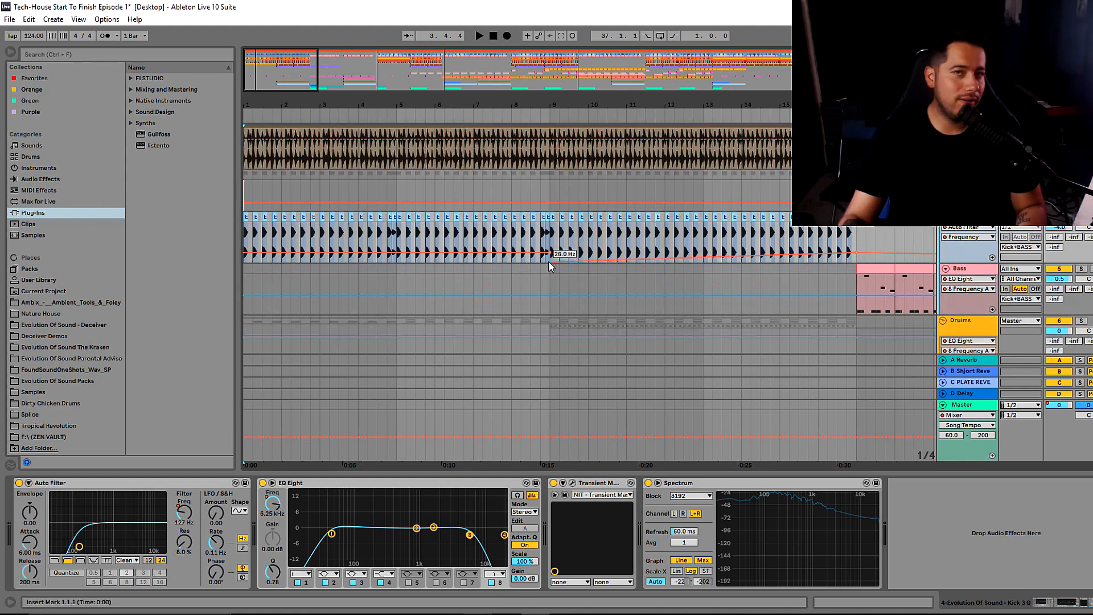
{"action": "key", "text": "ctrl+z"}
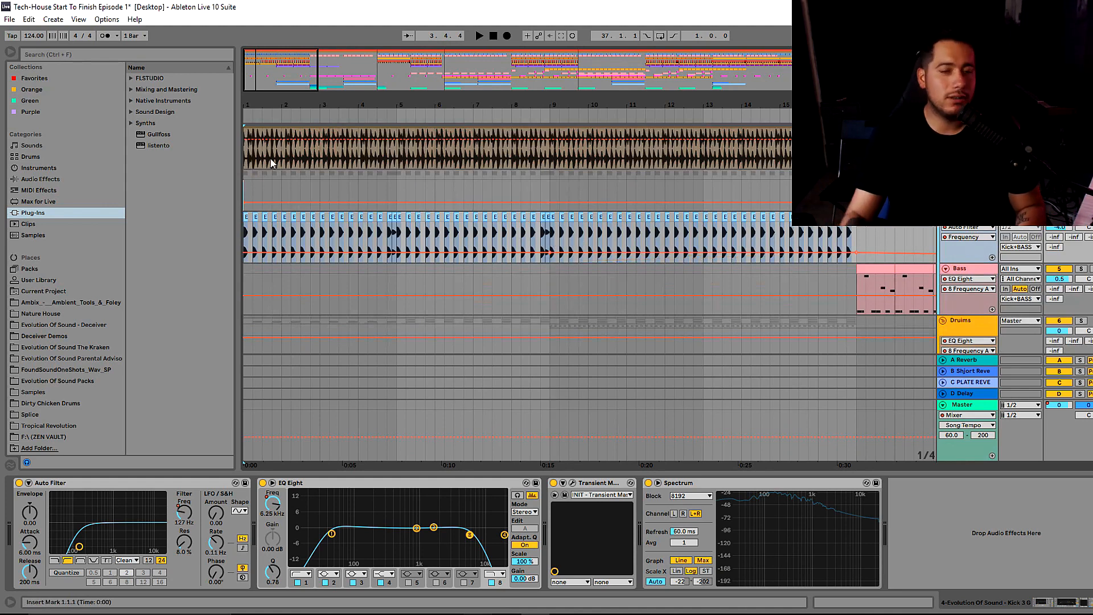
Play from bar 1 with the kick track's effects displayed to check the filter, and stop playback.
{"action": "left_click_drag", "start_coordinate": [283, 71], "coordinate": [283, 66]}
{"action": "left_click", "coordinate": [244, 187]}
{"action": "key", "text": "space"}
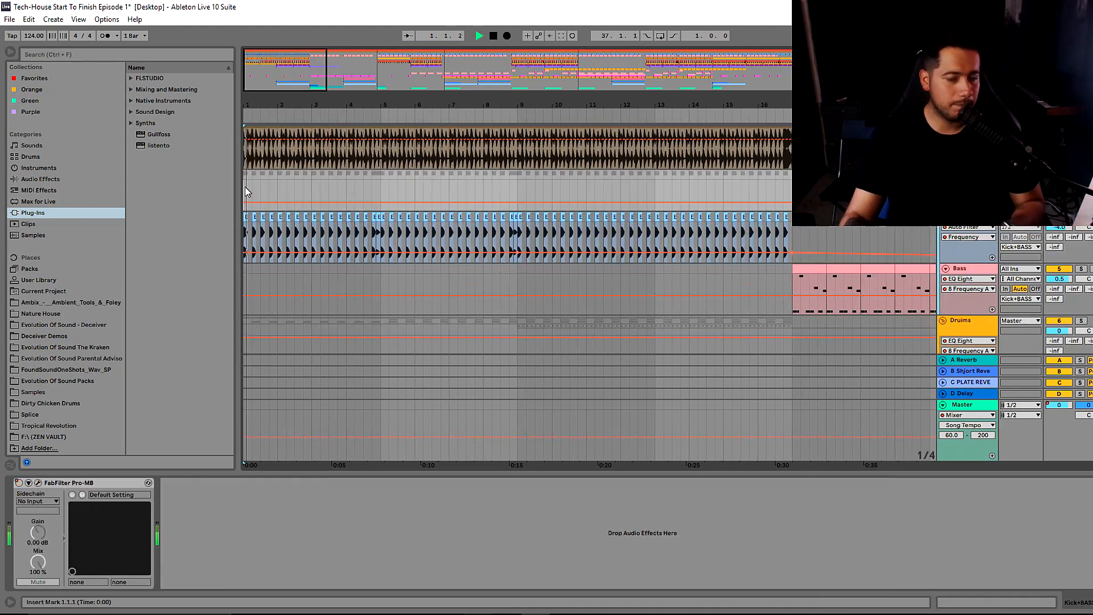
{"action": "left_click", "coordinate": [964, 251]}
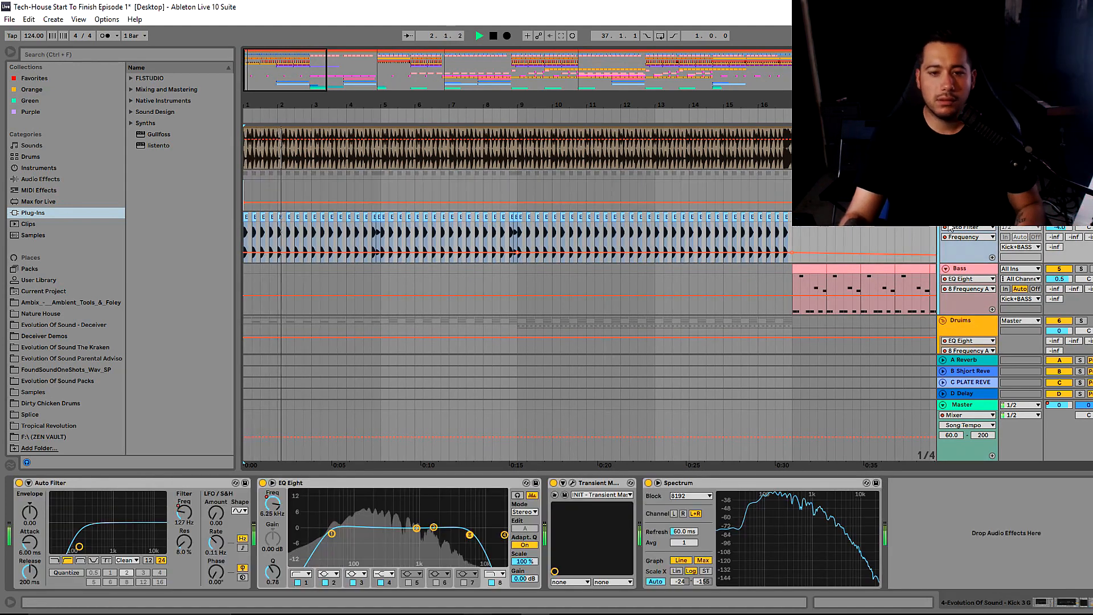
{"action": "key", "text": "space"}
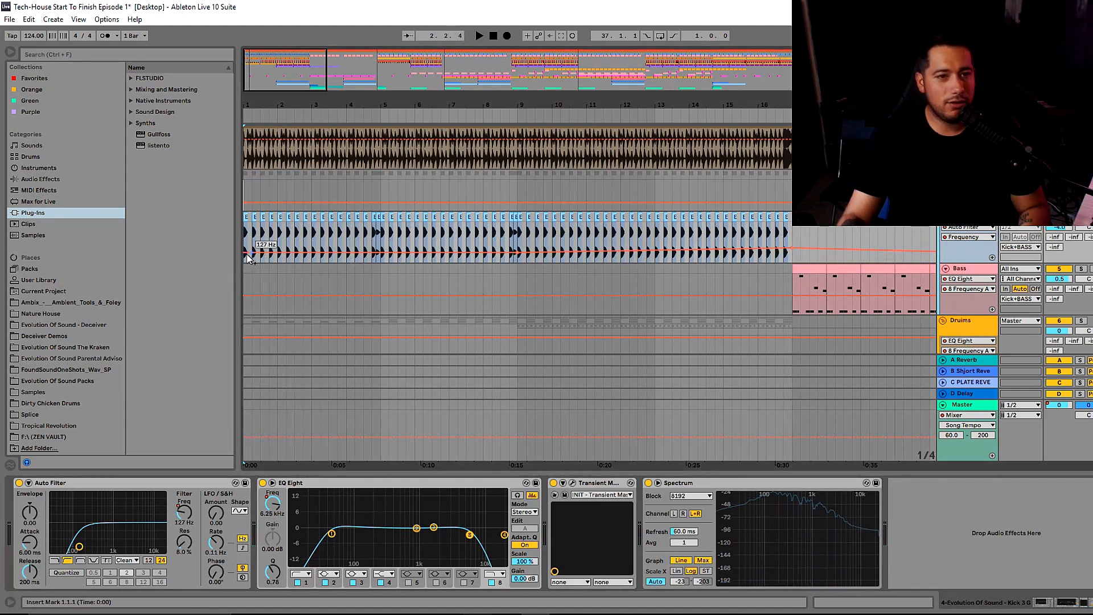
Set the kick's intro Auto Filter frequency automation up to bar 17 to 155 Hz while playing from bar 1.
{"action": "left_click_drag", "start_coordinate": [246, 256], "coordinate": [246, 246]}
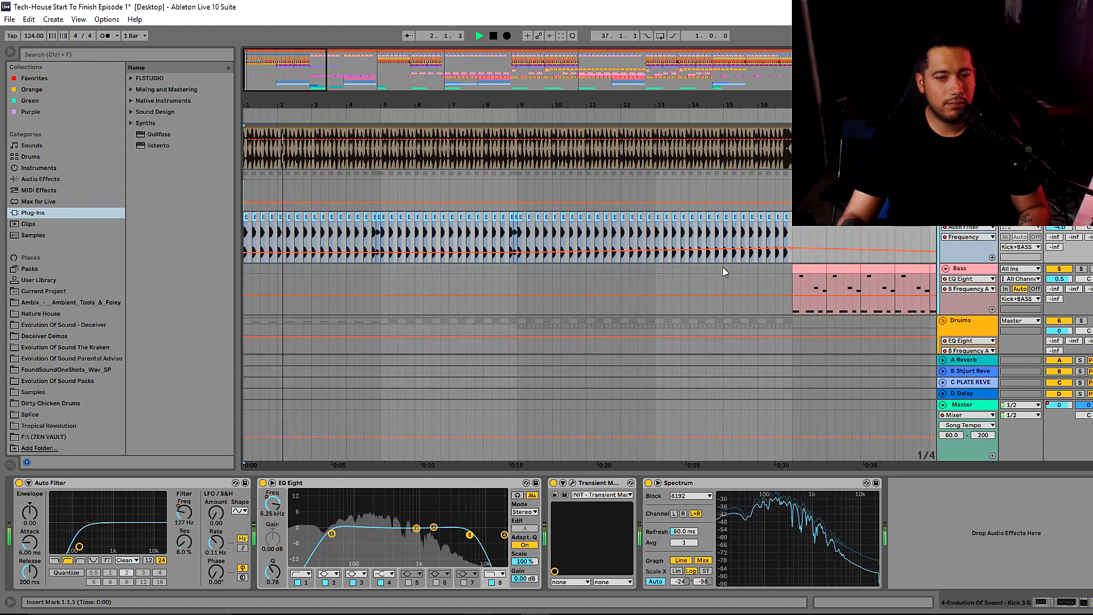
{"action": "left_click", "coordinate": [518, 254]}
{"action": "left_click_drag", "start_coordinate": [792, 259], "coordinate": [792, 253]}
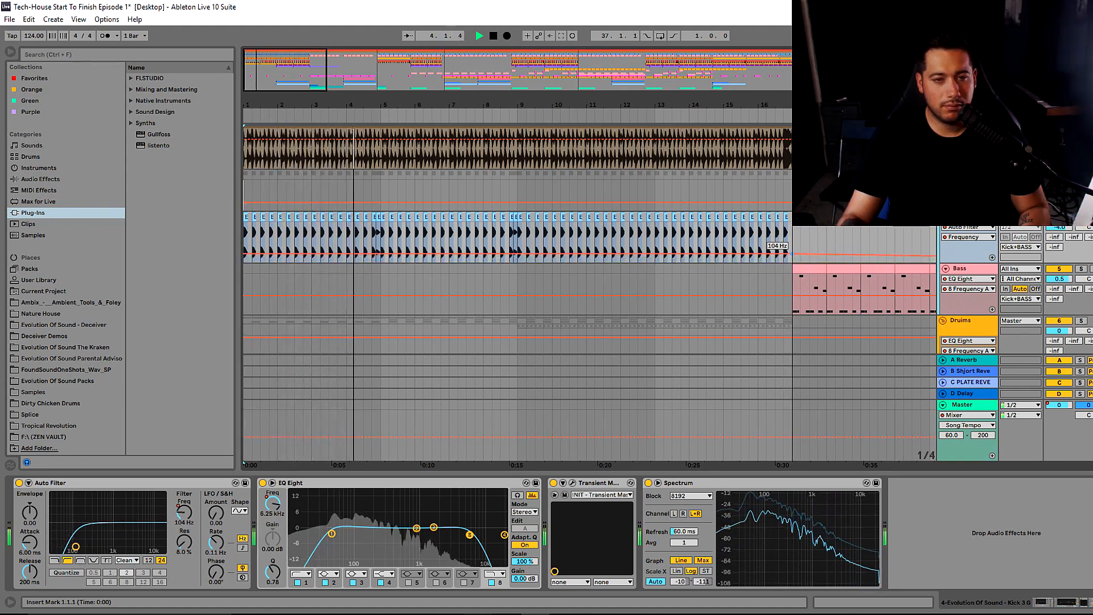
{"action": "left_click_drag", "start_coordinate": [287, 101], "coordinate": [287, 97]}
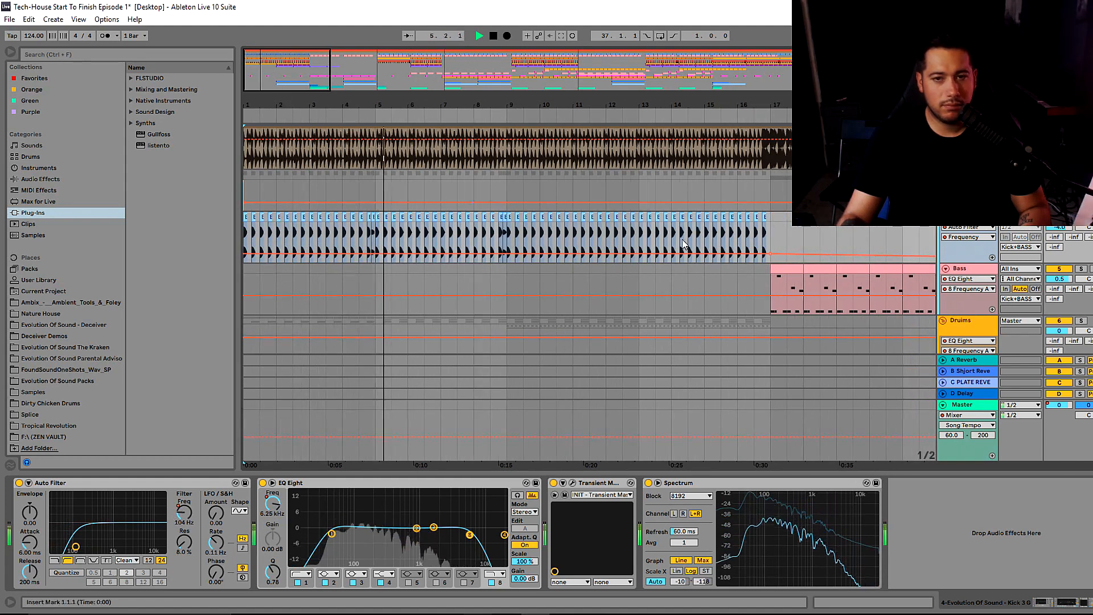
{"action": "left_click_drag", "start_coordinate": [770, 254], "coordinate": [770, 252]}
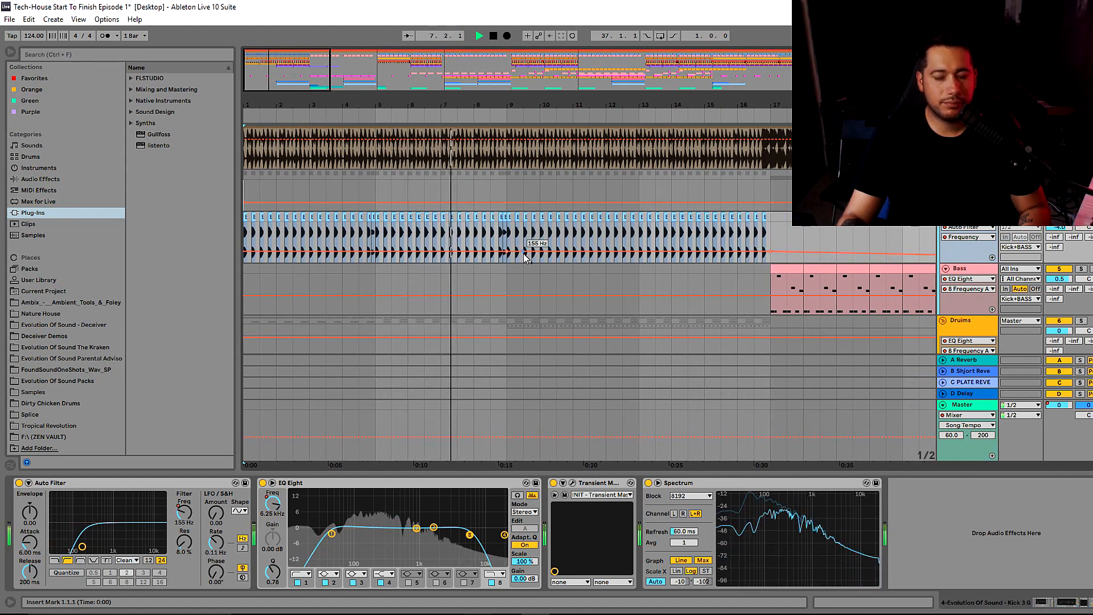
Drop the kick's Auto Filter frequency automation to 26 Hz at bar 9 so it ramps up towards bar 17.
{"action": "left_click_drag", "start_coordinate": [516, 253], "coordinate": [522, 261]}
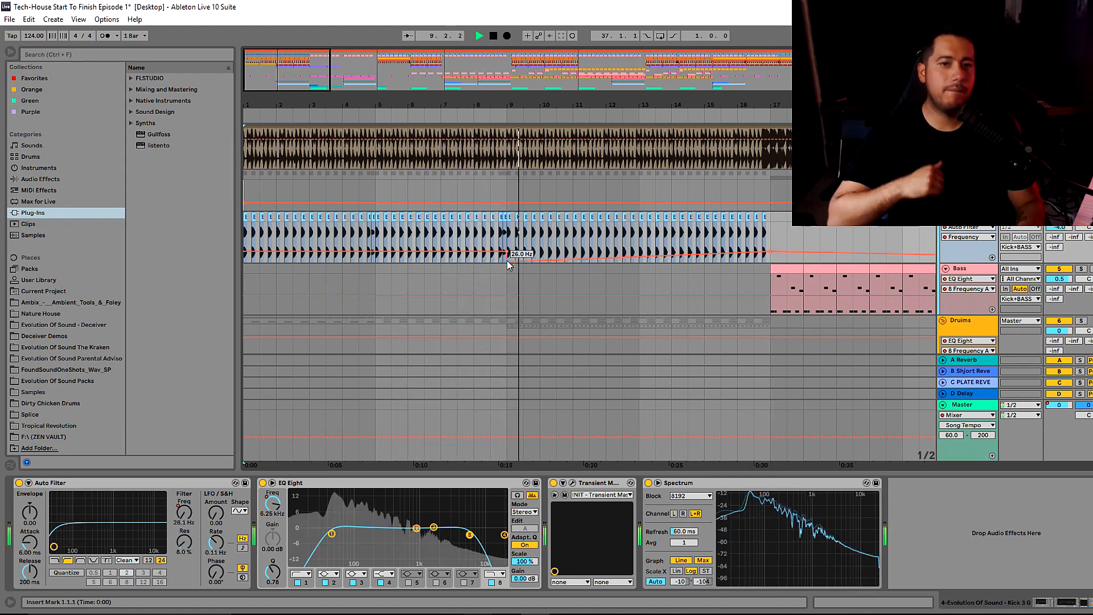
{"action": "key", "text": "plus"}
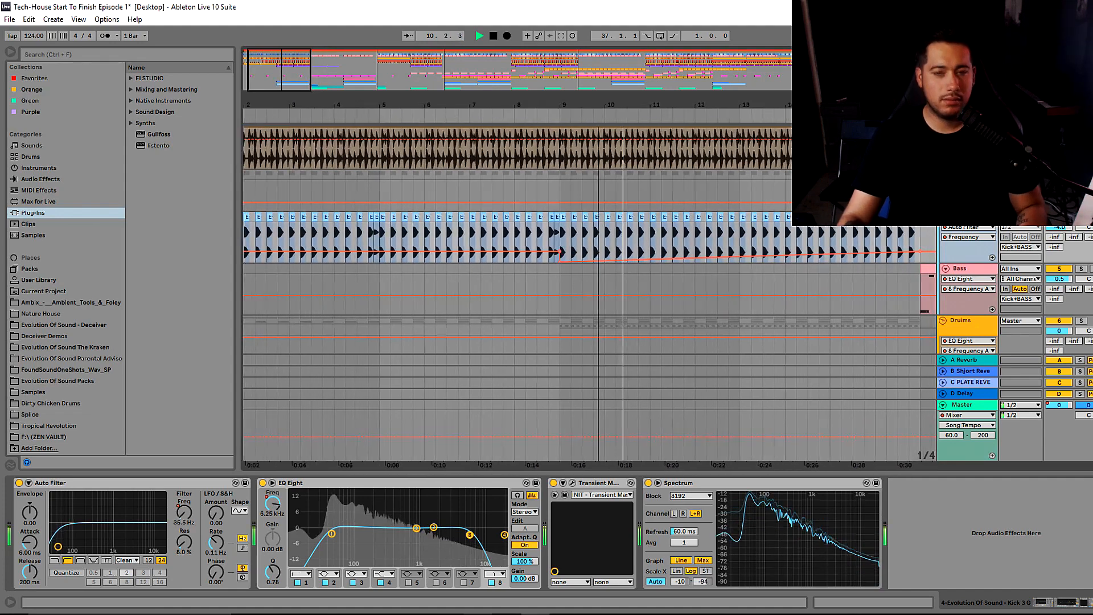
Examine the kick, hat and clap tracks against the reference tracks up to bar 17 while the intro plays.
{"action": "key", "text": "minus"}
{"action": "scroll", "coordinate": [568, 198], "scroll_direction": "down", "scroll_amount": 3}
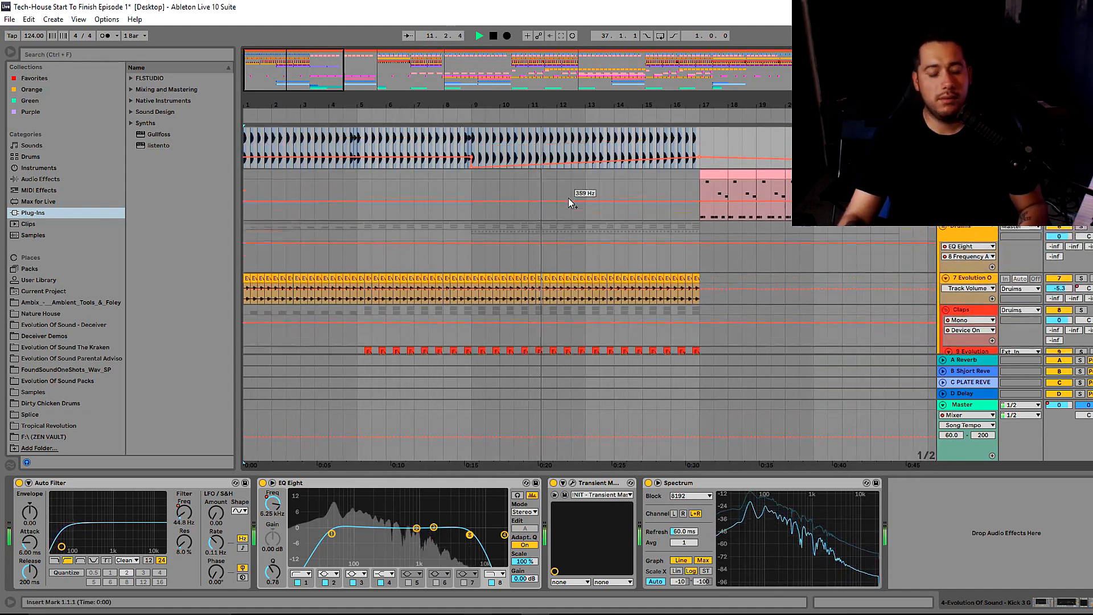
{"action": "scroll", "coordinate": [568, 198], "scroll_direction": "up", "scroll_amount": 2}
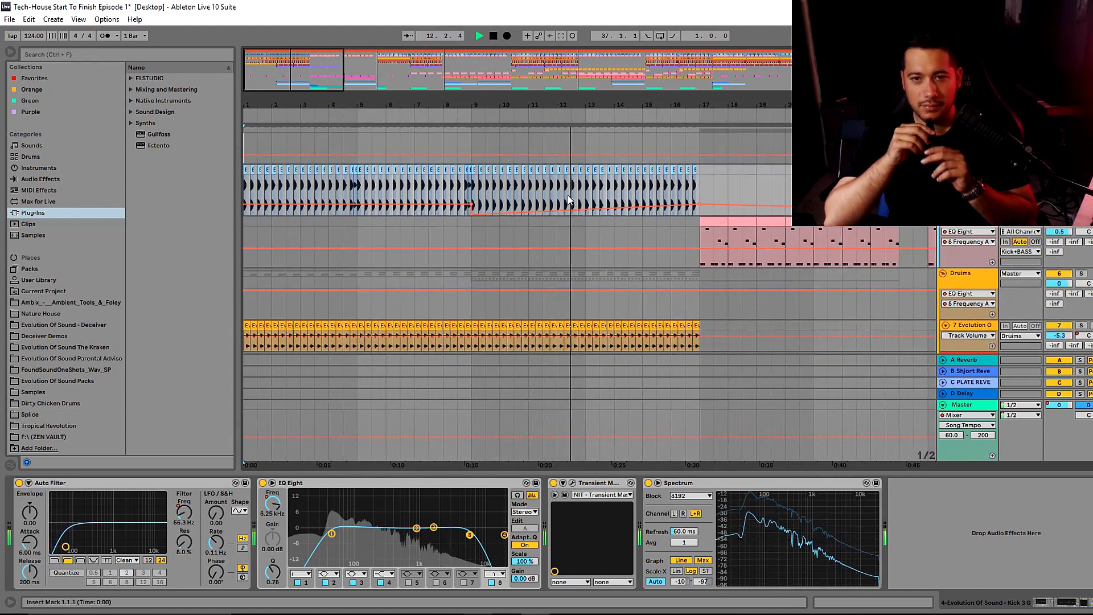
{"action": "key", "text": "minus"}
{"action": "scroll", "coordinate": [588, 255], "scroll_direction": "up", "scroll_amount": 2}
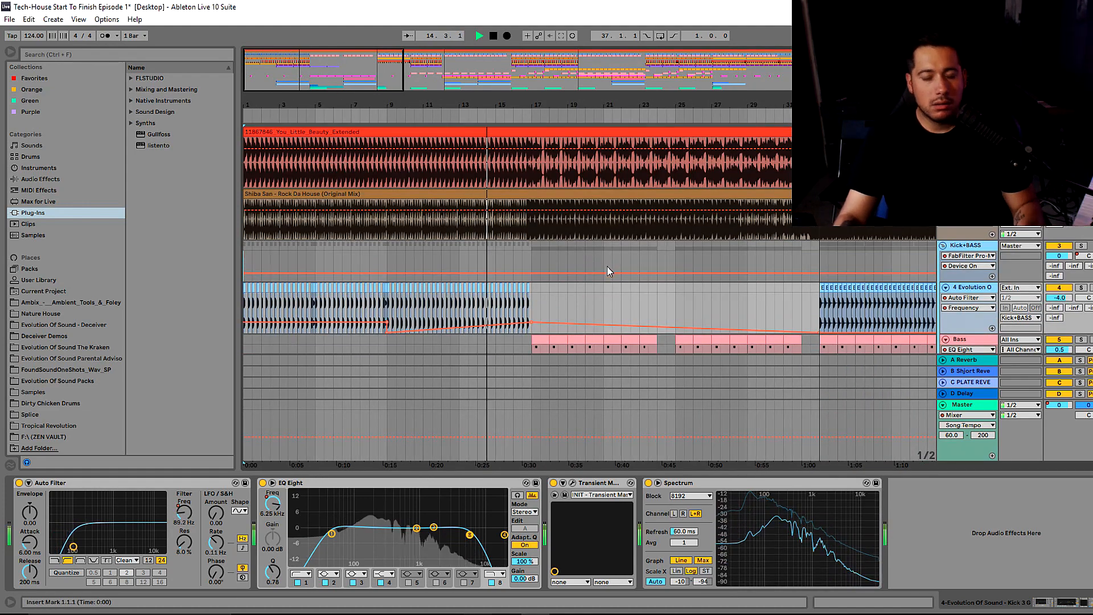
{"action": "scroll", "coordinate": [512, 326], "scroll_direction": "down", "scroll_amount": 5}
{"action": "scroll", "coordinate": [511, 306], "scroll_direction": "up", "scroll_amount": 10}
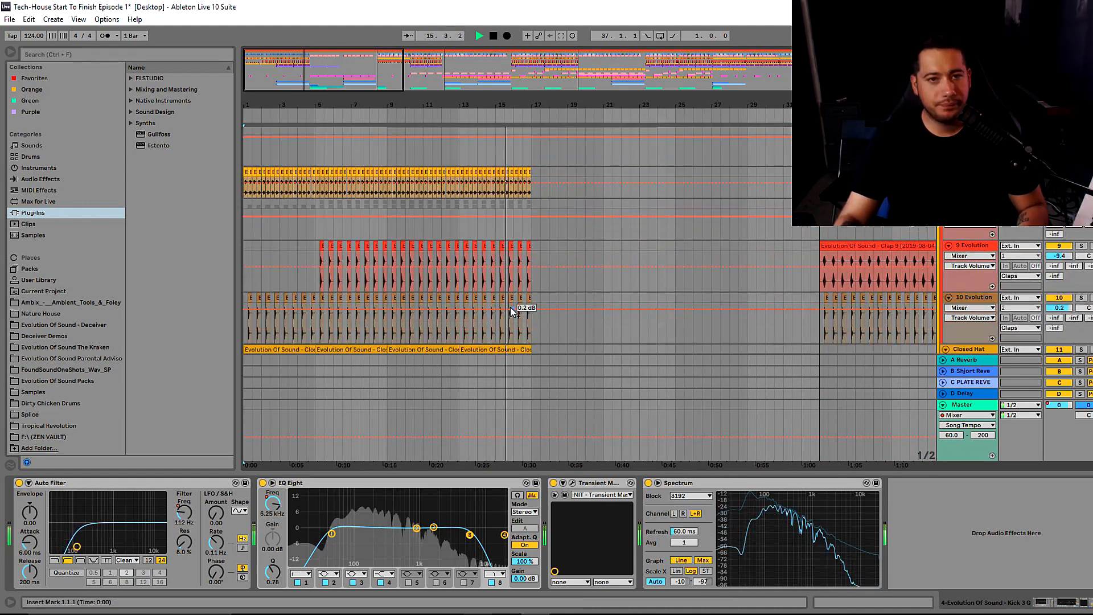
{"action": "scroll", "coordinate": [601, 312], "scroll_direction": "up", "scroll_amount": 4}
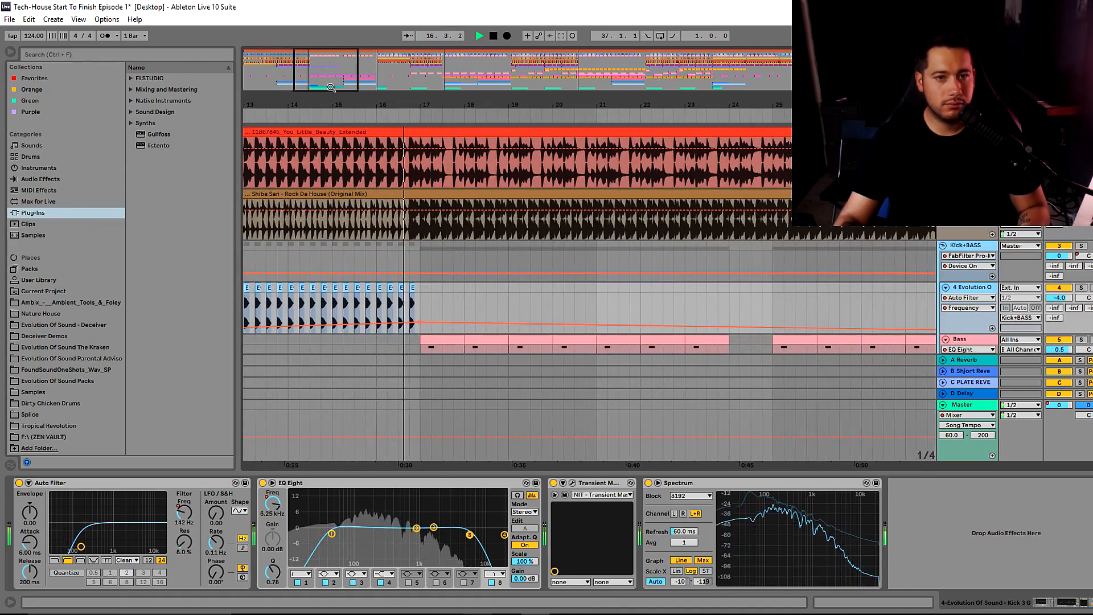
Lower the kick's Auto Filter frequency ramp before bar 17, raise it to about 96 Hz from 16.4.3, and play from 16.3.1.
{"action": "key", "text": "space"}
{"action": "mouse_move", "coordinate": [420, 321]}
{"action": "left_mouse_down"}
{"action": "mouse_move", "coordinate": [386, 329]}
{"action": "mouse_move", "coordinate": [412, 322]}
{"action": "left_mouse_up"}
{"action": "scroll", "coordinate": [392, 306], "scroll_direction": "up", "scroll_amount": 4}
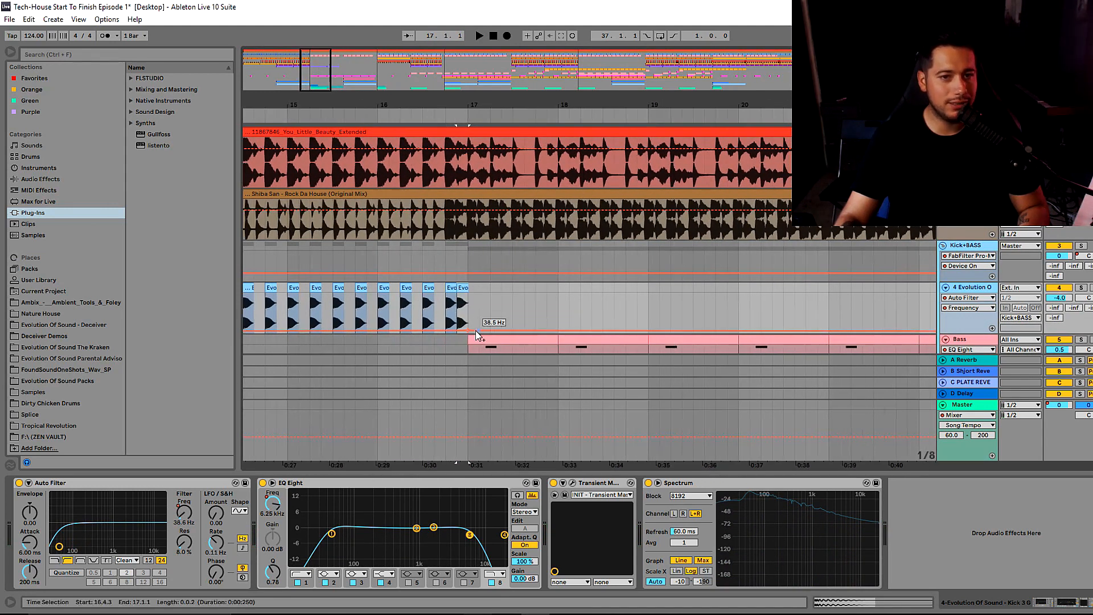
{"action": "left_click_drag", "start_coordinate": [469, 329], "coordinate": [445, 325]}
{"action": "key", "text": "space"}
{"action": "key", "text": "space"}
{"action": "left_click", "coordinate": [423, 309]}
{"action": "key", "text": "space"}
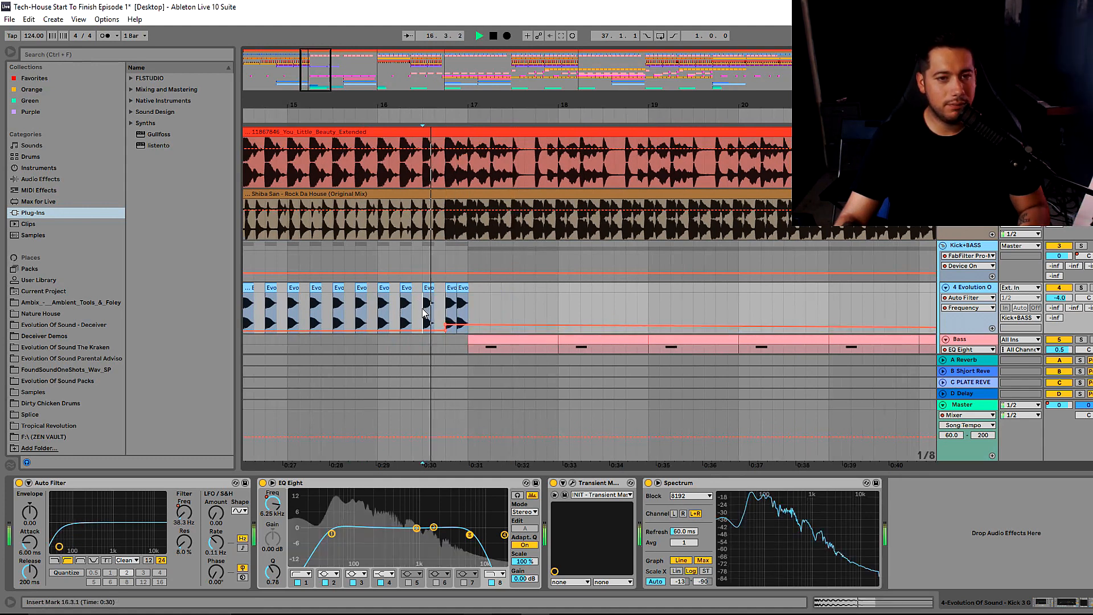
{"action": "scroll", "coordinate": [469, 275], "scroll_direction": "down", "scroll_amount": 4}
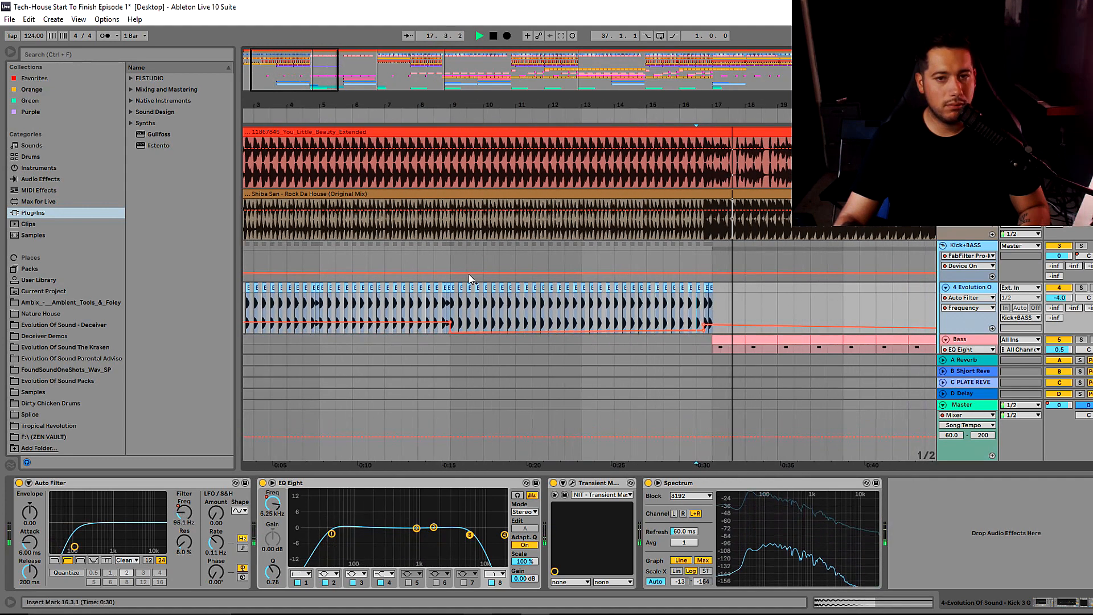
Compare the reference track's change at bar 17 with the arrangement while the kick and bass are muted.
{"action": "left_click_drag", "start_coordinate": [311, 80], "coordinate": [293, 64]}
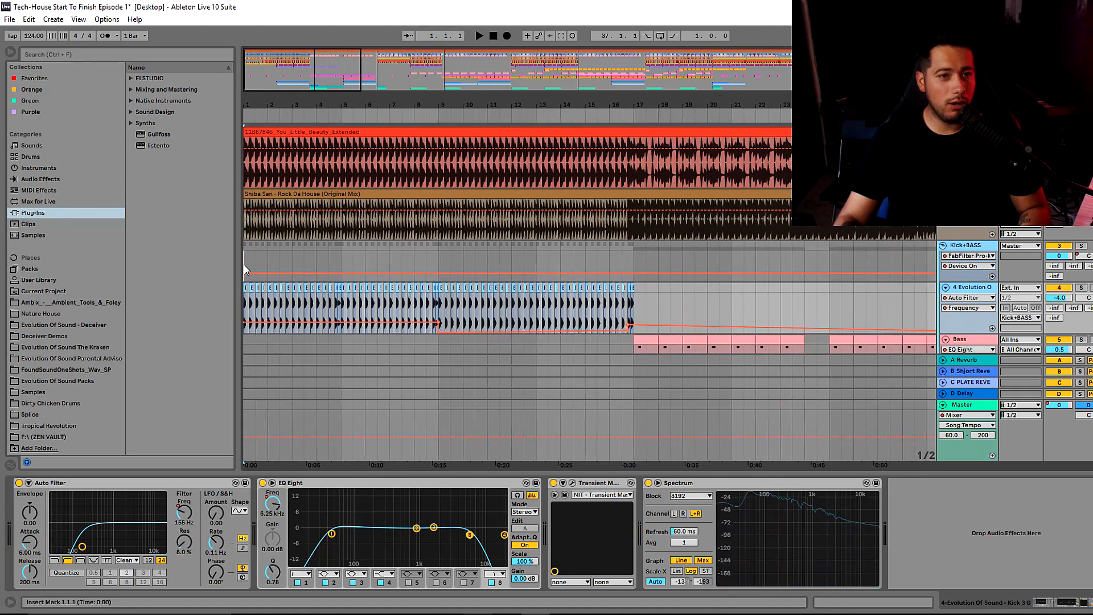
{"action": "left_click", "coordinate": [244, 266]}
{"action": "scroll", "coordinate": [336, 274], "scroll_direction": "up", "scroll_amount": 3, "text": "ctrl"}
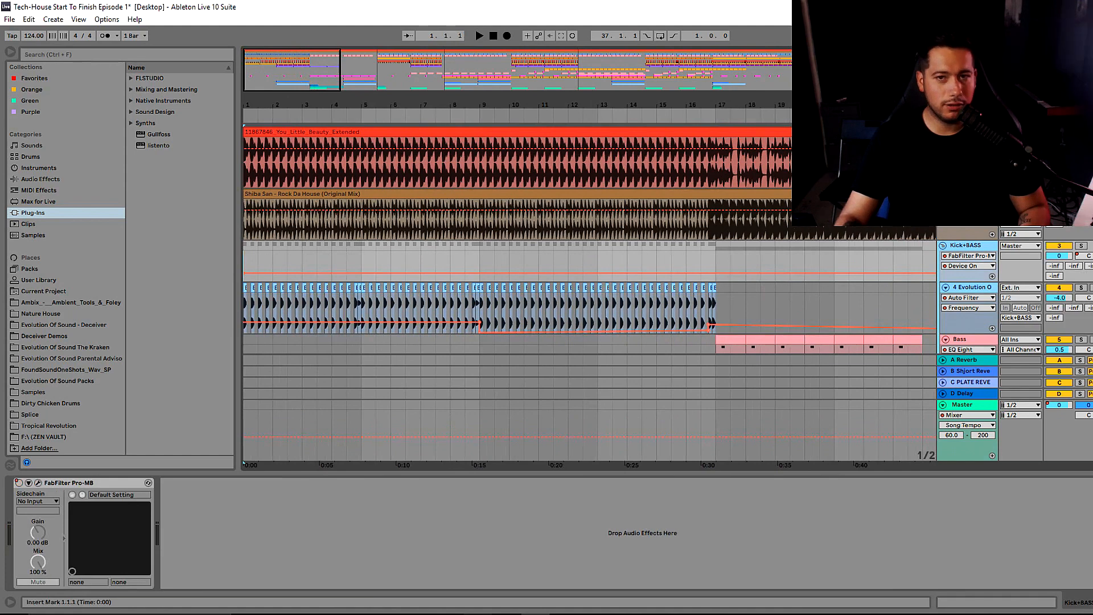
{"action": "scroll", "coordinate": [337, 71], "scroll_direction": "down", "scroll_amount": 2, "text": "ctrl"}
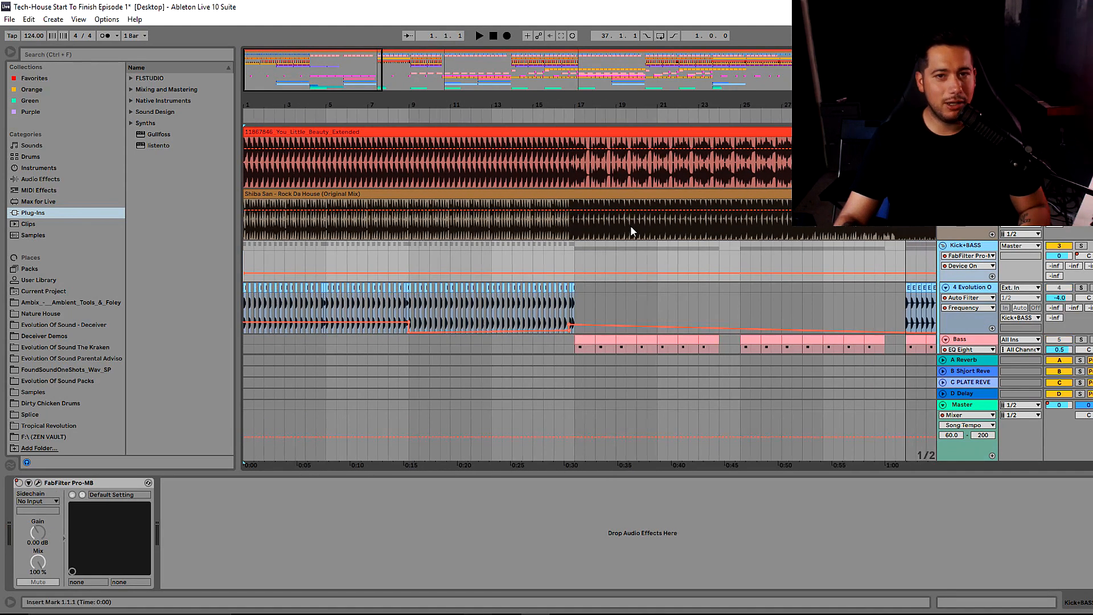
{"action": "left_click", "coordinate": [568, 175]}
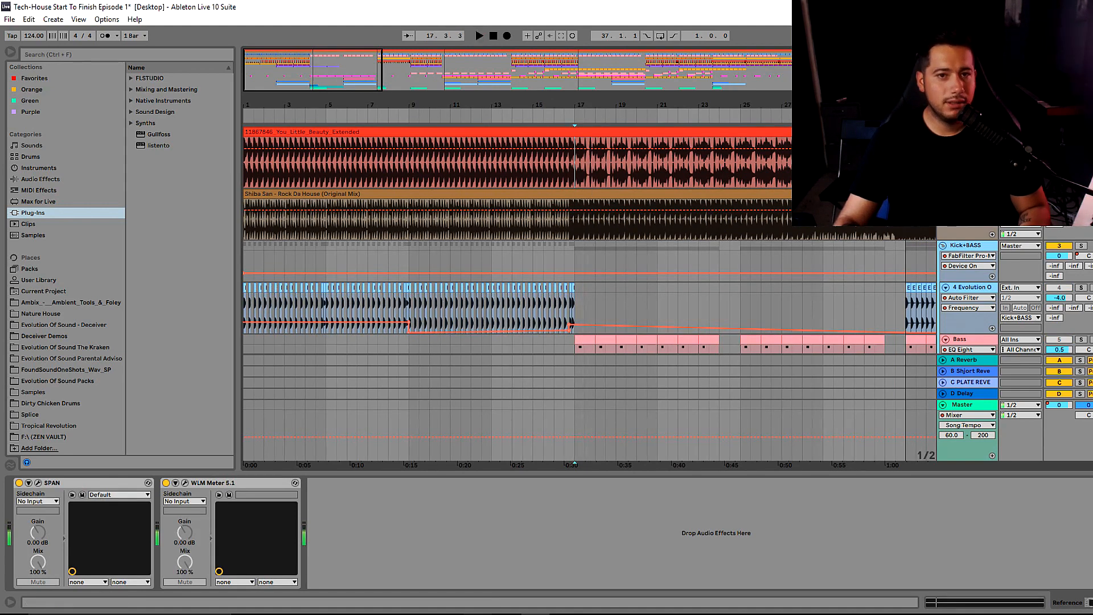
{"action": "left_click_drag", "start_coordinate": [364, 90], "coordinate": [365, 83]}
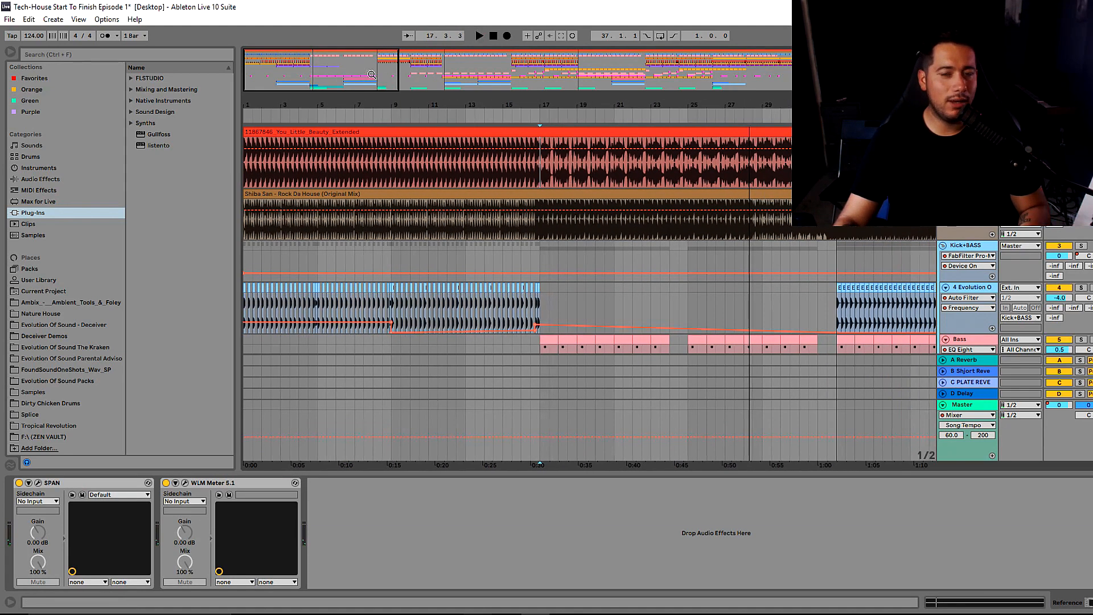
Play from bar 1 and remove the kick's high Auto Filter frequency automation before bar 9, leaving 26 Hz from the start.
{"action": "scroll", "coordinate": [373, 298], "scroll_direction": "down", "scroll_amount": 1}
{"action": "scroll", "coordinate": [372, 298], "scroll_direction": "down", "scroll_amount": 1}
{"action": "left_click", "coordinate": [247, 255]}
{"action": "key", "text": "space"}
{"action": "mouse_move", "coordinate": [425, 104]}
{"action": "left_mouse_down"}
{"action": "mouse_move", "coordinate": [425, 123]}
{"action": "mouse_move", "coordinate": [425, 112]}
{"action": "left_mouse_up"}
{"action": "scroll", "coordinate": [374, 234], "scroll_direction": "up", "scroll_amount": 2}
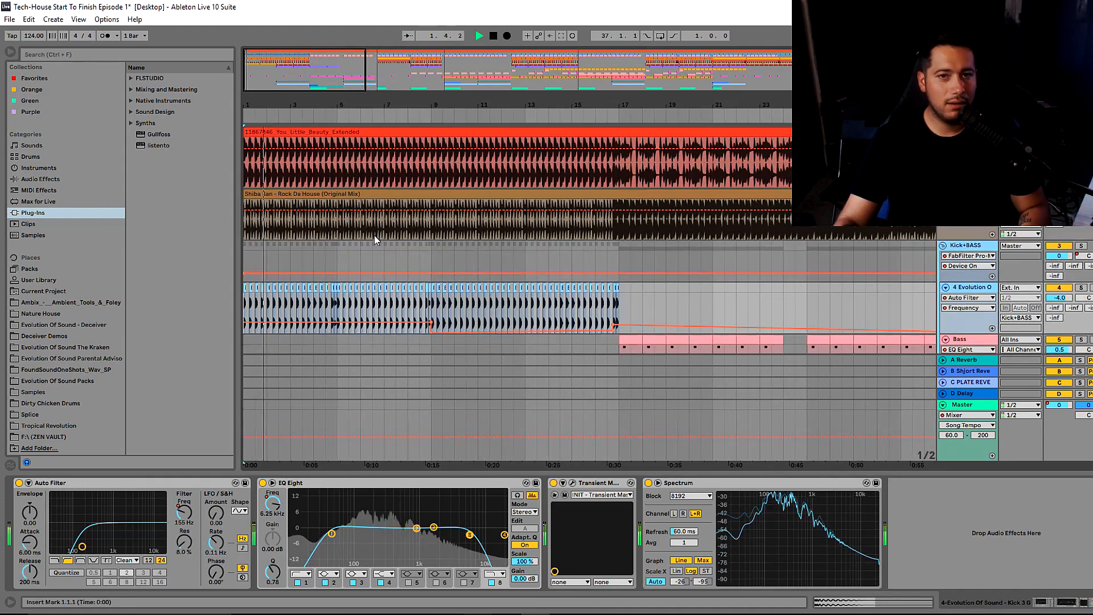
{"action": "key", "text": "space"}
{"action": "left_click", "coordinate": [431, 323]}
{"action": "key", "text": "space"}
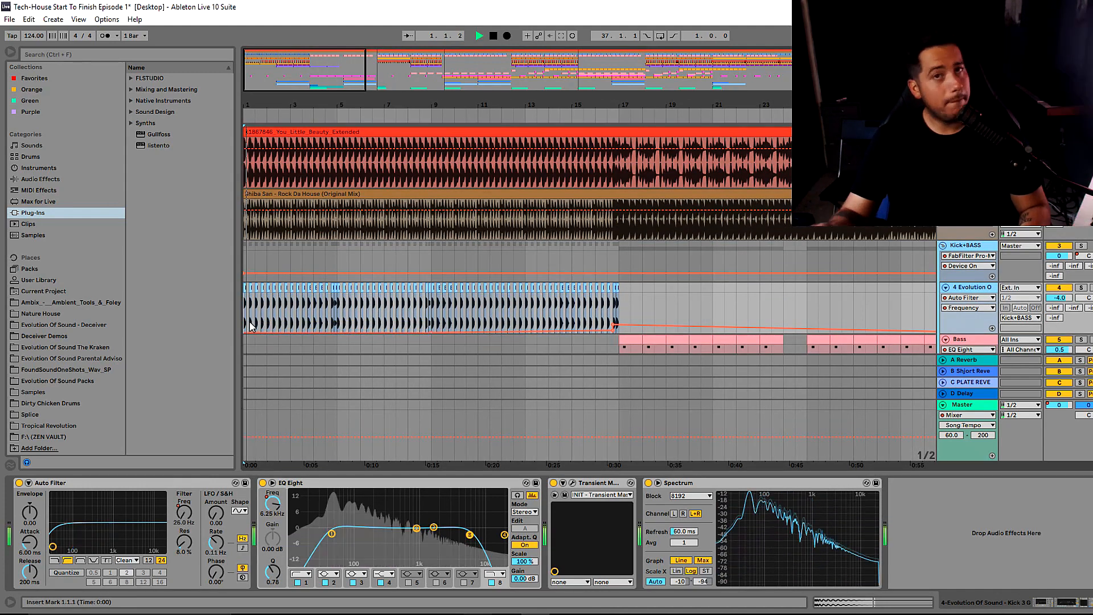
Duplicate the kick clips of bars 9–17 onto bars 17–25 and raise their Auto Filter frequency automation to 224 Hz at bar 17.
{"action": "key", "text": "space"}
{"action": "mouse_move", "coordinate": [626, 296]}
{"action": "left_mouse_down"}
{"action": "mouse_move", "coordinate": [830, 296]}
{"action": "mouse_move", "coordinate": [627, 288]}
{"action": "left_mouse_up"}
{"action": "scroll", "coordinate": [830, 295], "scroll_direction": "down", "scroll_amount": 2}
{"action": "left_click_drag", "start_coordinate": [525, 290], "coordinate": [388, 297]}
{"action": "key", "text": "ctrl+d"}
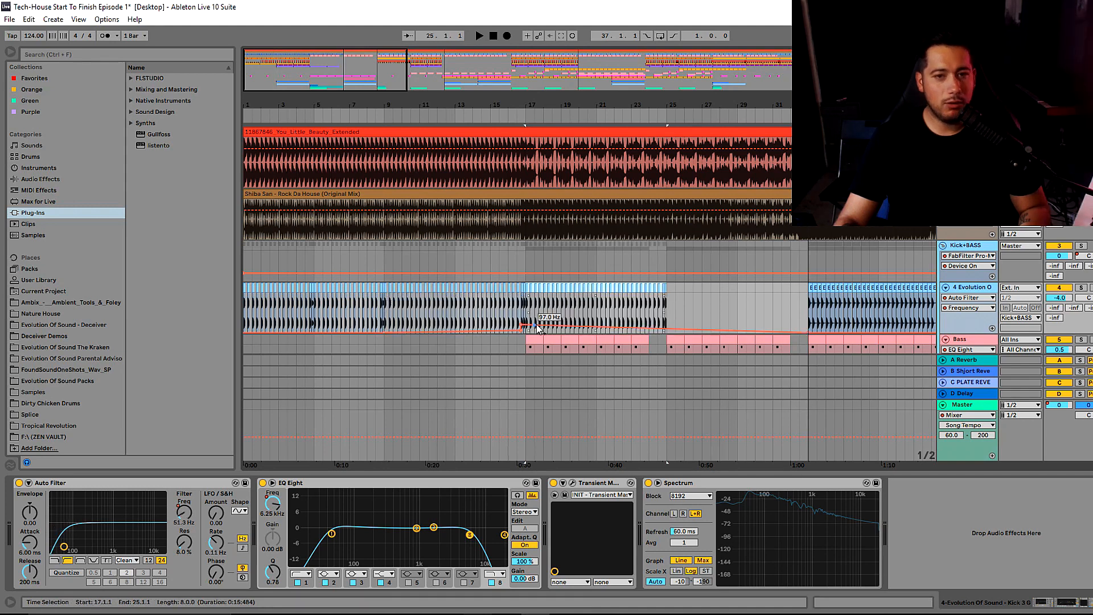
{"action": "left_click_drag", "start_coordinate": [668, 332], "coordinate": [517, 289]}
{"action": "left_click", "coordinate": [648, 304]}
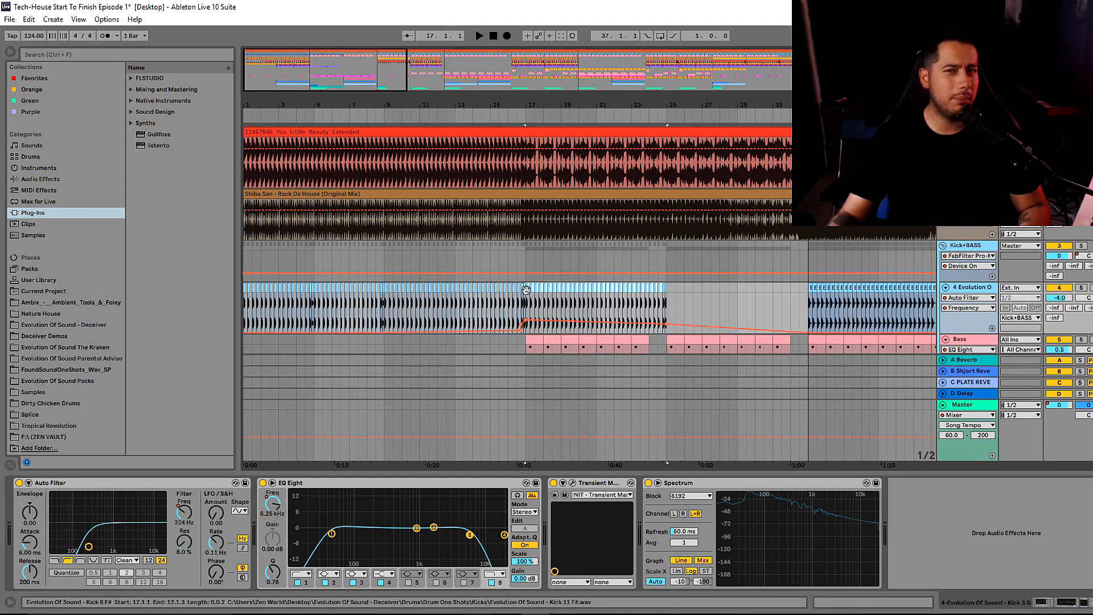
Duplicate the kick section of bars 17–25 onto bars 25–33 and clear the kick in bar 32.
{"action": "left_click_drag", "start_coordinate": [526, 290], "coordinate": [663, 308]}
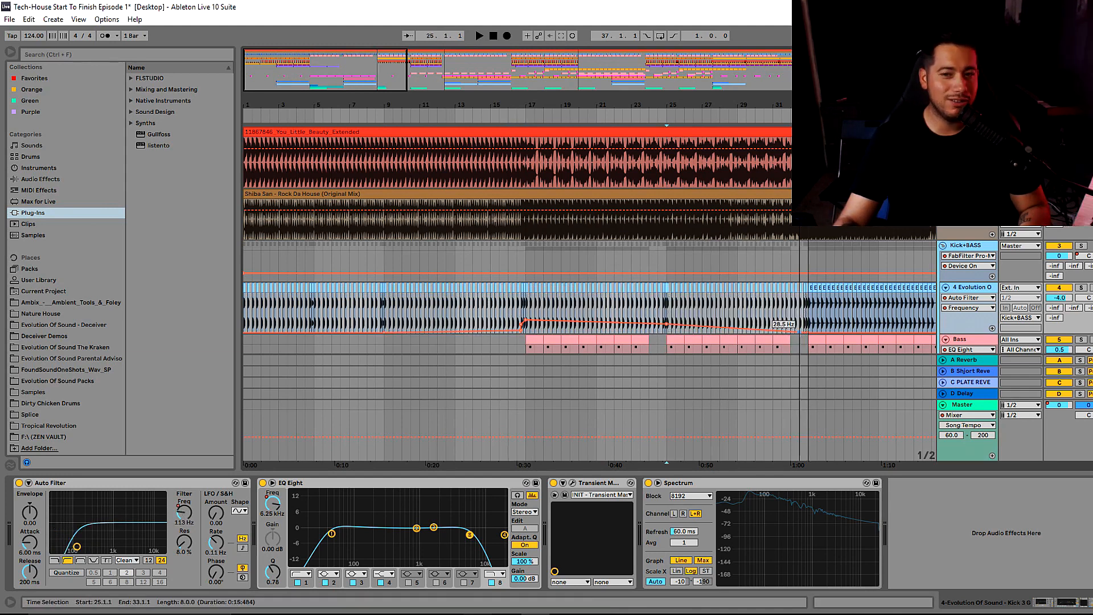
{"action": "left_click", "coordinate": [806, 288]}
Delete the bass part between bars 17 and 25.
{"action": "scroll", "coordinate": [731, 306], "scroll_direction": "down", "scroll_amount": 3}
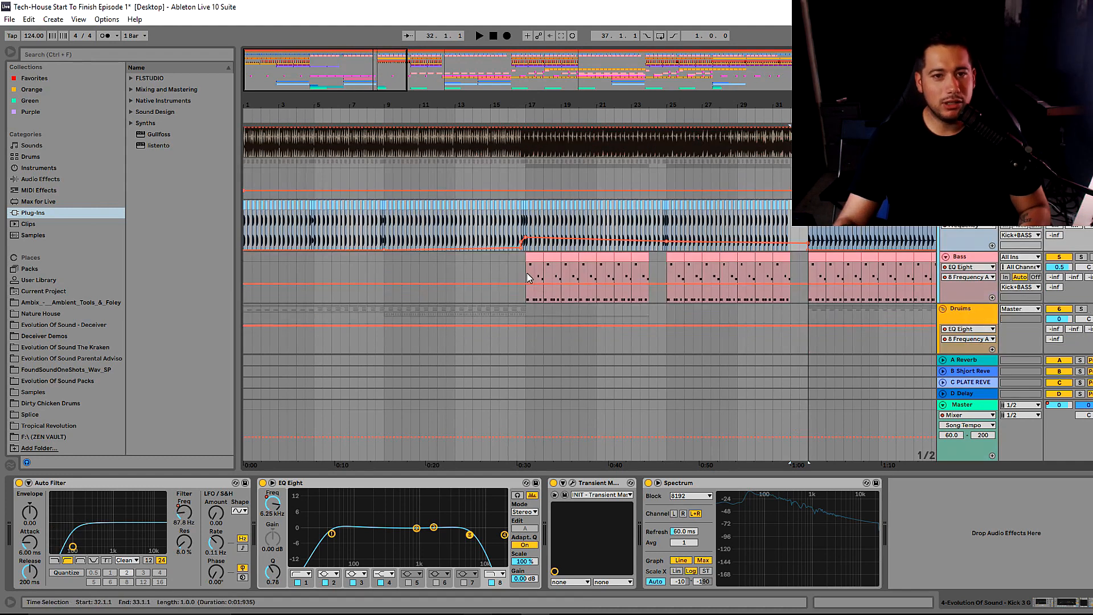
{"action": "left_click_drag", "start_coordinate": [527, 272], "coordinate": [649, 261]}
{"action": "left_click", "coordinate": [662, 260], "text": "shift"}
{"action": "key", "text": "Delete"}
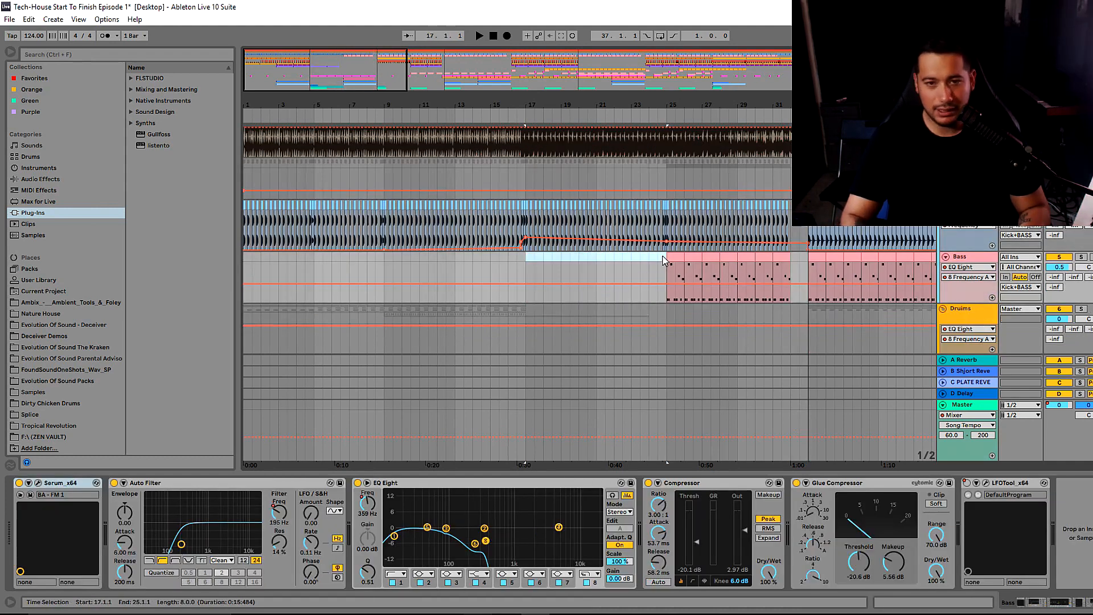
Play from bar 16 and examine which drum tracks continue past bar 17 compared with the reference tracks.
{"action": "scroll", "coordinate": [554, 324], "scroll_direction": "up", "scroll_amount": 3}
{"action": "left_click", "coordinate": [510, 251]}
{"action": "scroll", "coordinate": [422, 145], "scroll_direction": "up", "scroll_amount": 5}
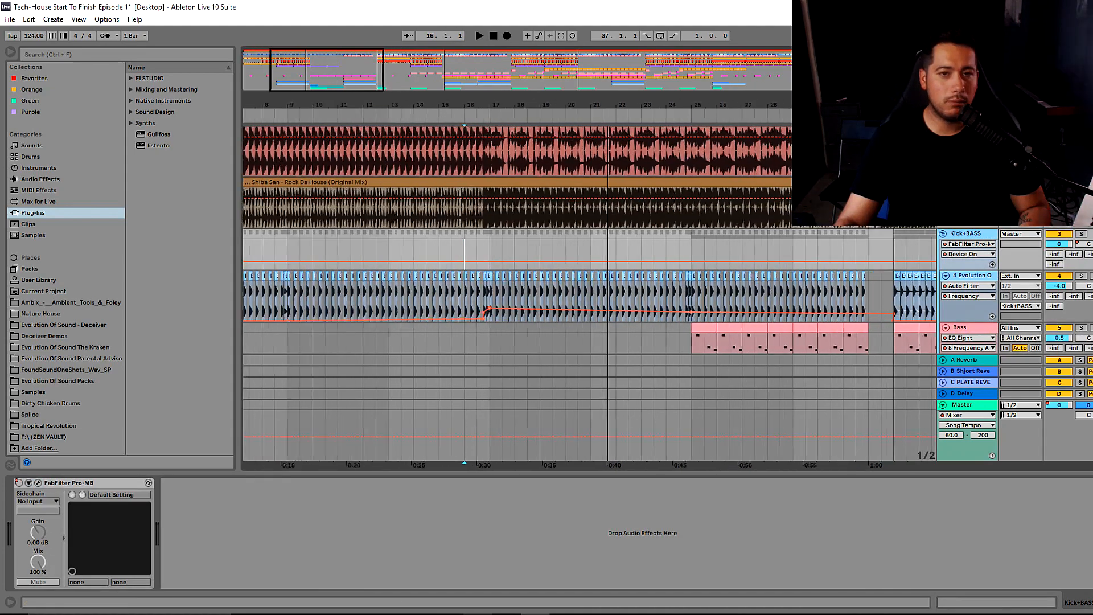
{"action": "left_click", "coordinate": [328, 145]}
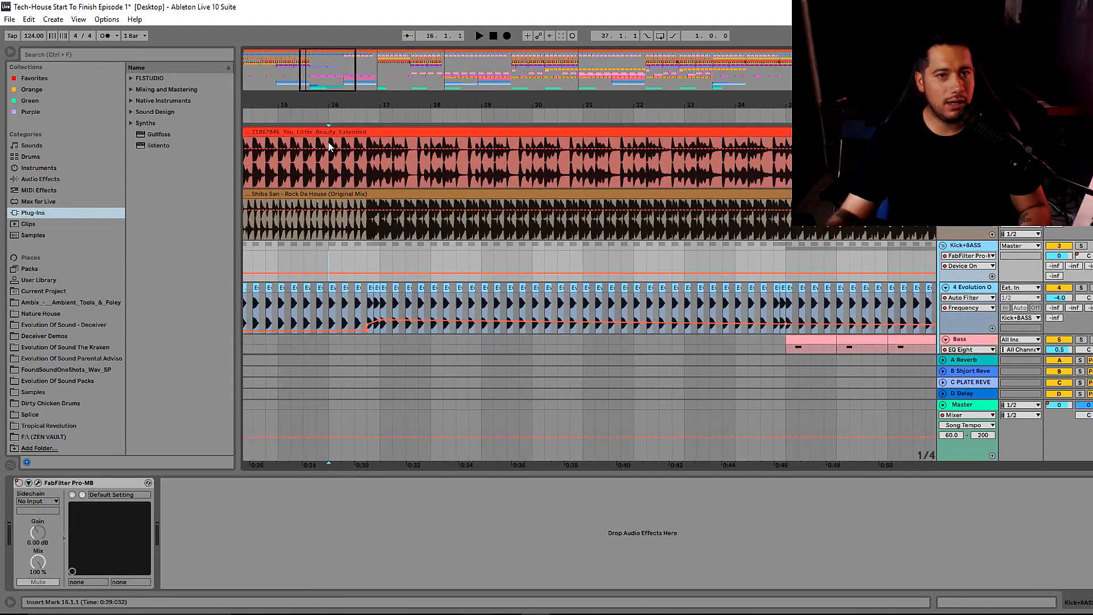
{"action": "scroll", "coordinate": [408, 205], "scroll_direction": "down", "scroll_amount": 3}
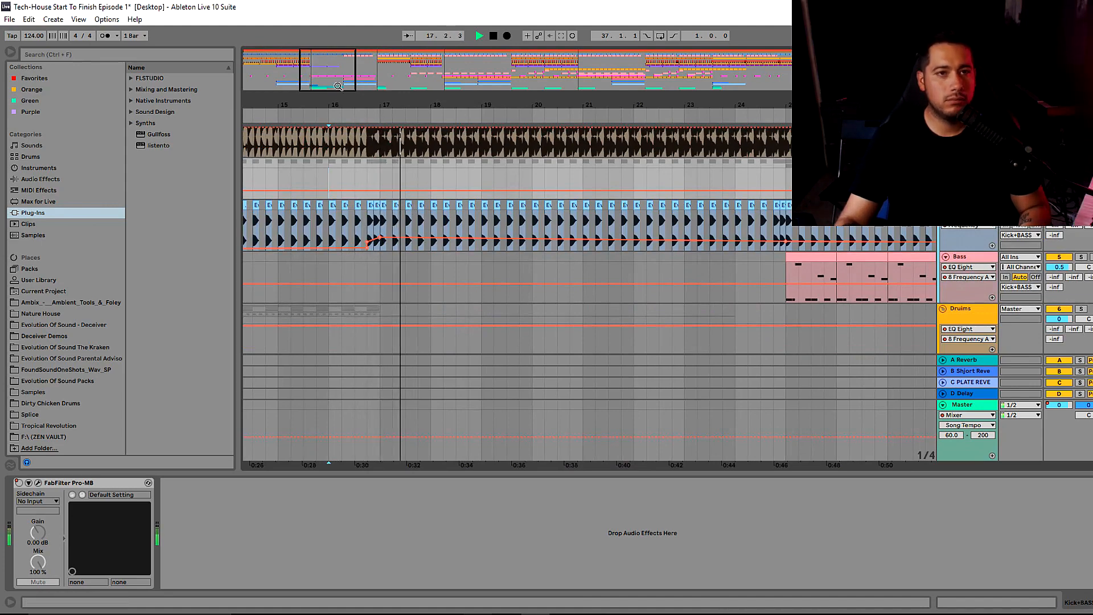
{"action": "left_click_drag", "start_coordinate": [338, 89], "coordinate": [339, 75]}
{"action": "scroll", "coordinate": [524, 242], "scroll_direction": "up", "scroll_amount": 2}
{"action": "scroll", "coordinate": [540, 248], "scroll_direction": "down", "scroll_amount": 3}
{"action": "scroll", "coordinate": [514, 267], "scroll_direction": "down", "scroll_amount": 2}
{"action": "scroll", "coordinate": [512, 267], "scroll_direction": "up", "scroll_amount": 2}
{"action": "scroll", "coordinate": [523, 257], "scroll_direction": "down", "scroll_amount": 4}
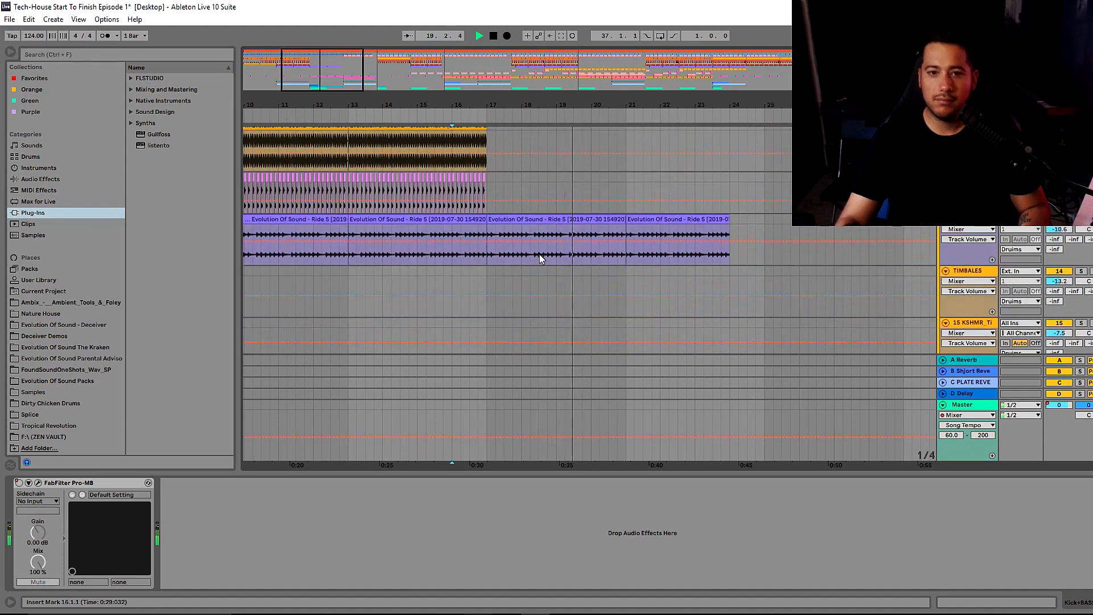
{"action": "scroll", "coordinate": [586, 228], "scroll_direction": "up", "scroll_amount": 2}
{"action": "scroll", "coordinate": [507, 245], "scroll_direction": "up", "scroll_amount": 4}
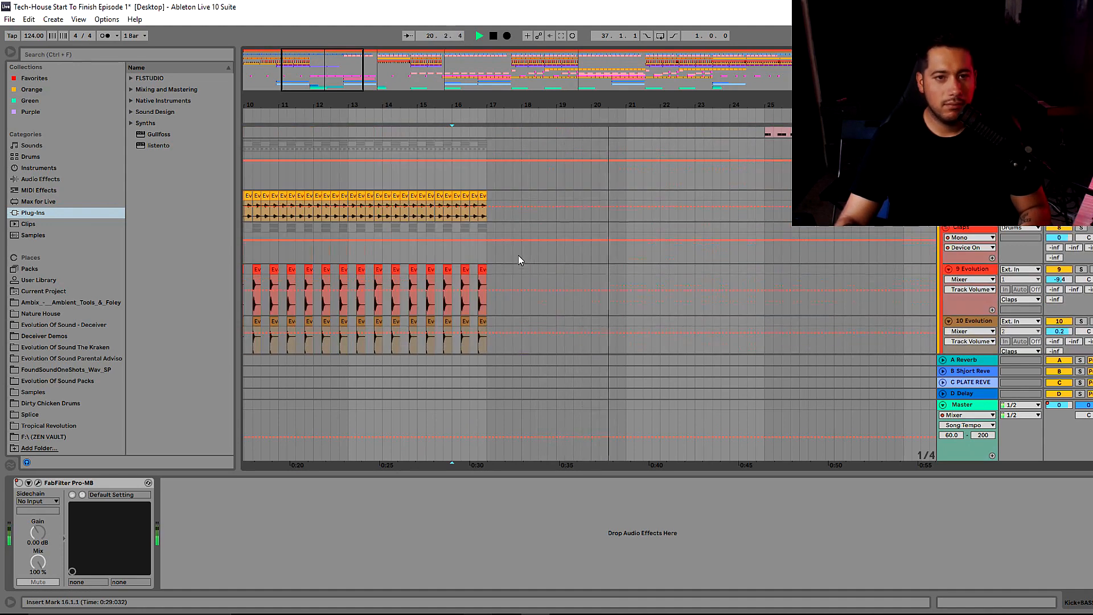
Duplicate both clap tracks' clips of bars 13–17 onto bars 17–21.
{"action": "scroll", "coordinate": [722, 264], "scroll_direction": "up", "scroll_amount": 3}
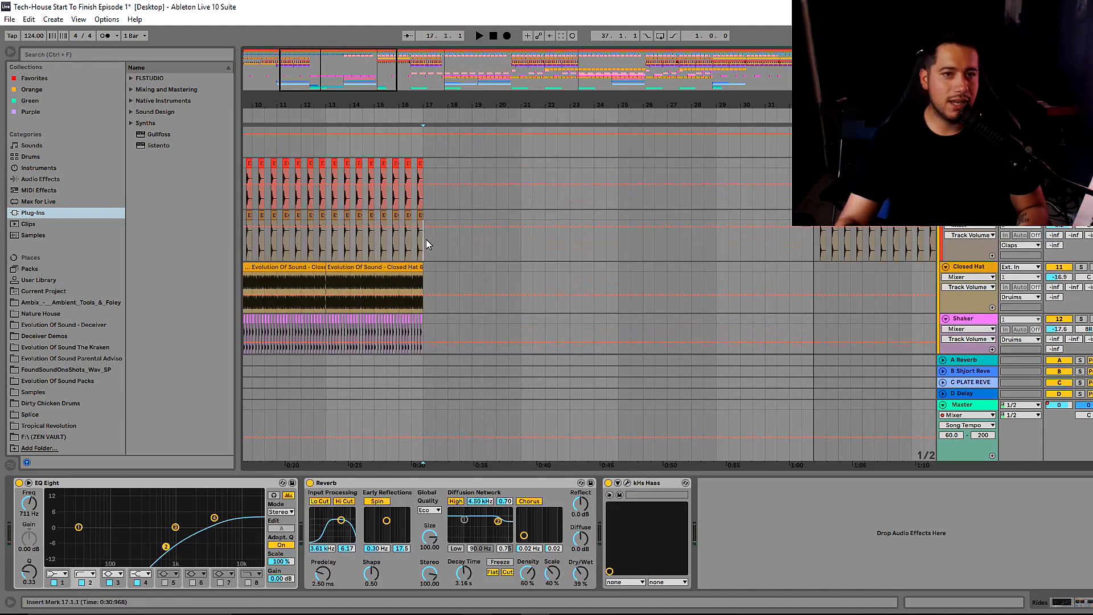
{"action": "left_click_drag", "start_coordinate": [426, 241], "coordinate": [341, 165]}
{"action": "key", "text": "ctrl+d"}
{"action": "scroll", "coordinate": [449, 213], "scroll_direction": "up", "scroll_amount": 2}
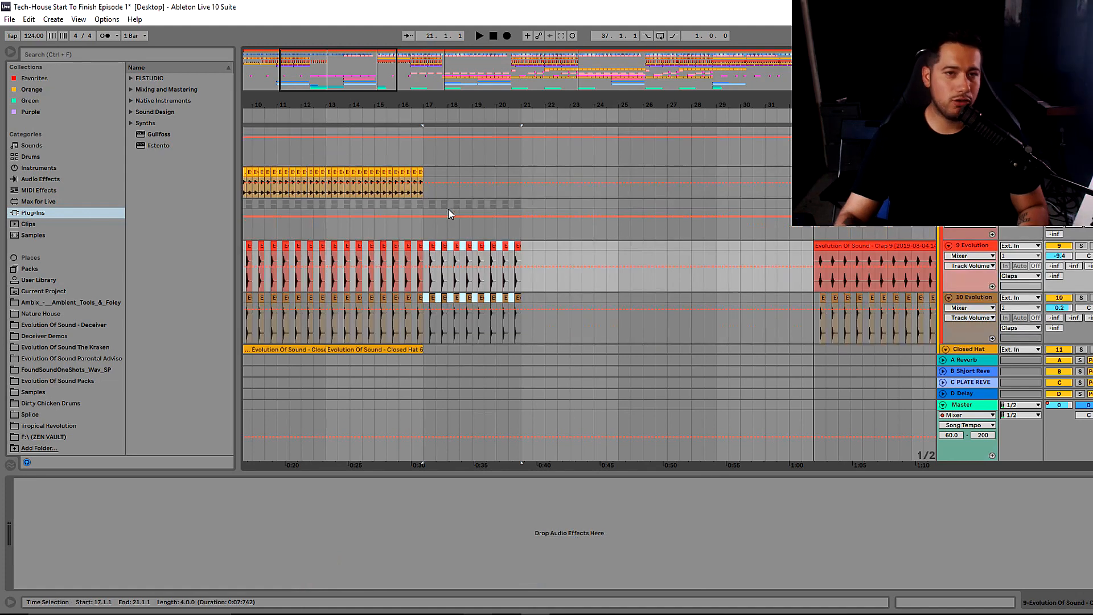
Play from bar 16 and duplicate the four-bar clap section of bars 17–21 twice, up to bar 29.
{"action": "left_click", "coordinate": [410, 156]}
{"action": "key", "text": "space"}
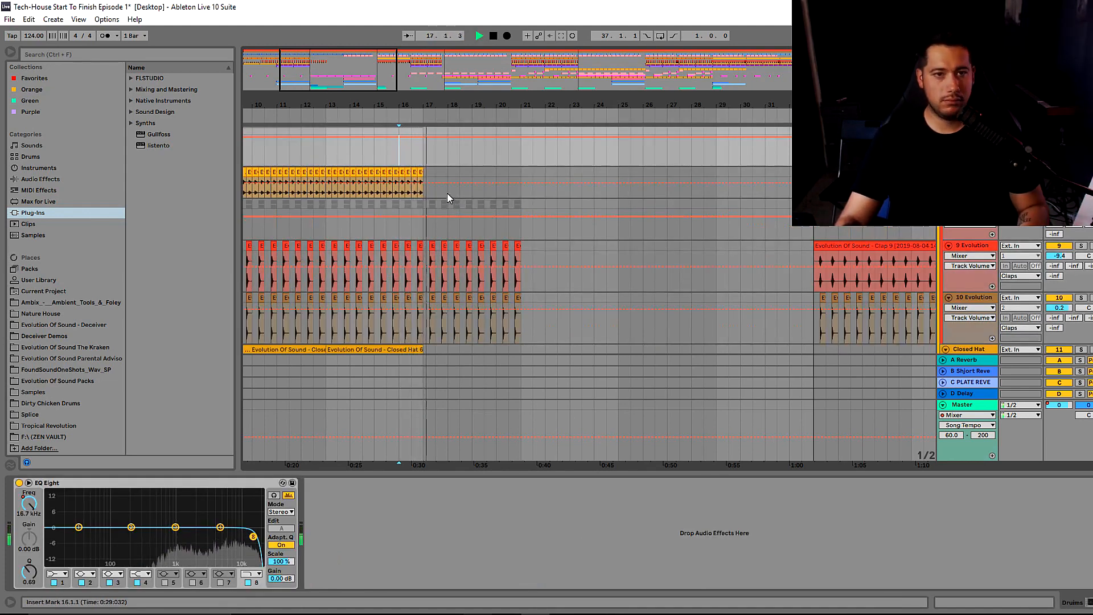
{"action": "scroll", "coordinate": [484, 199], "scroll_direction": "down", "scroll_amount": 2}
{"action": "left_click_drag", "start_coordinate": [523, 186], "coordinate": [422, 259]}
{"action": "key", "text": "ctrl+d"}
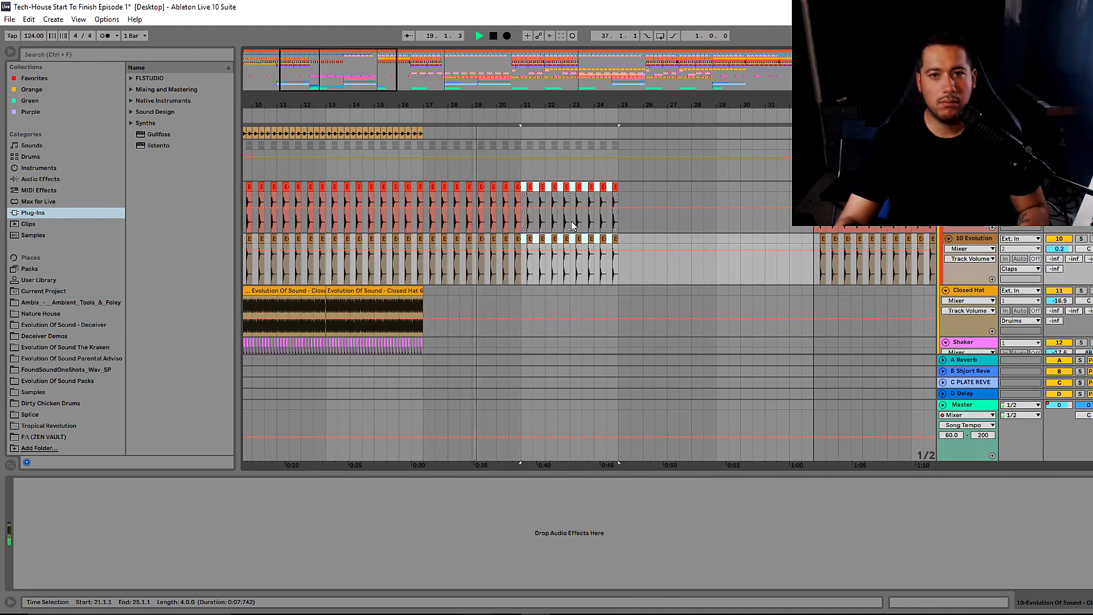
{"action": "key", "text": "ctrl+d"}
Delete the bass part in bars 25–32 and extend the clap clips to bar 32.
{"action": "scroll", "coordinate": [573, 224], "scroll_direction": "up", "scroll_amount": 6}
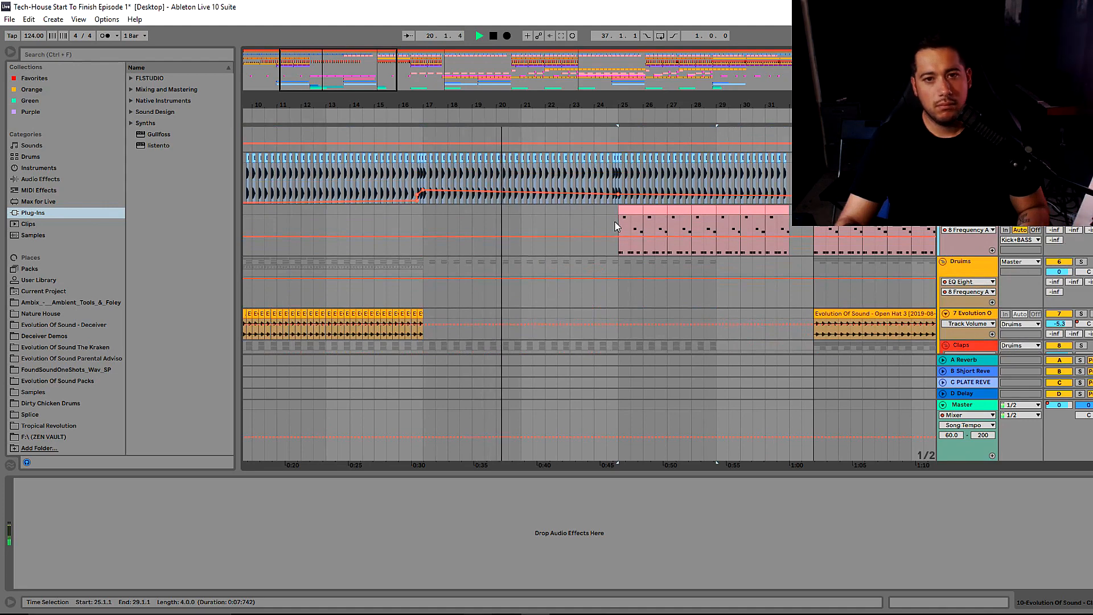
{"action": "left_click", "coordinate": [638, 239]}
{"action": "key", "text": "Delete"}
{"action": "scroll", "coordinate": [662, 270], "scroll_direction": "down", "scroll_amount": 3}
{"action": "scroll", "coordinate": [637, 258], "scroll_direction": "up", "scroll_amount": 4}
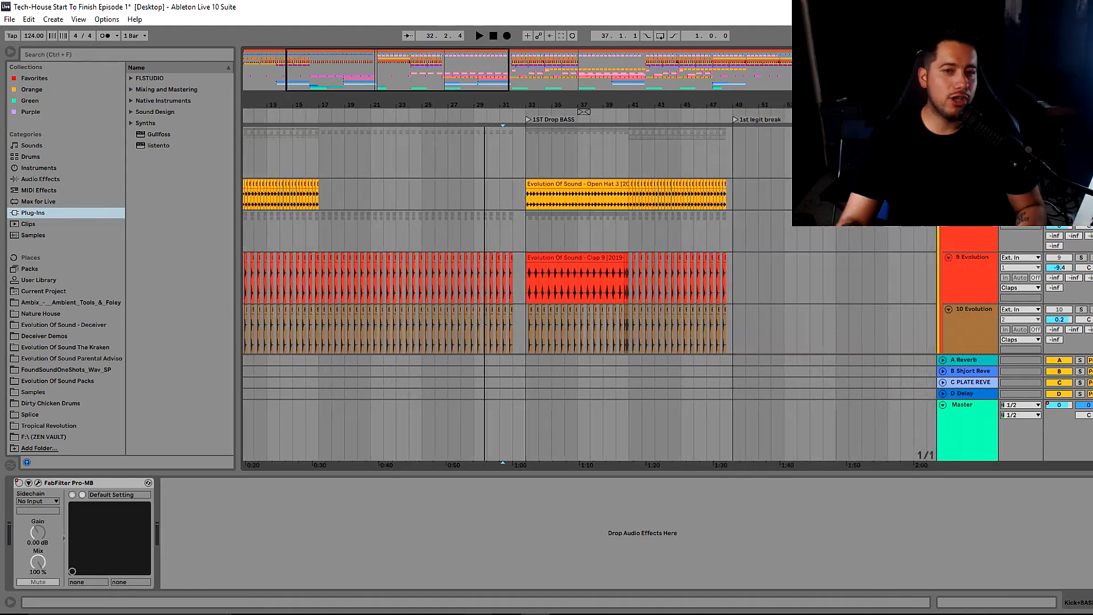
Select bar 32 on the first reference track to compare its gap before the first drop with the kick and bass.
{"action": "scroll", "coordinate": [503, 256], "scroll_direction": "down", "scroll_amount": 1}
{"action": "scroll", "coordinate": [503, 256], "scroll_direction": "up", "scroll_amount": 6}
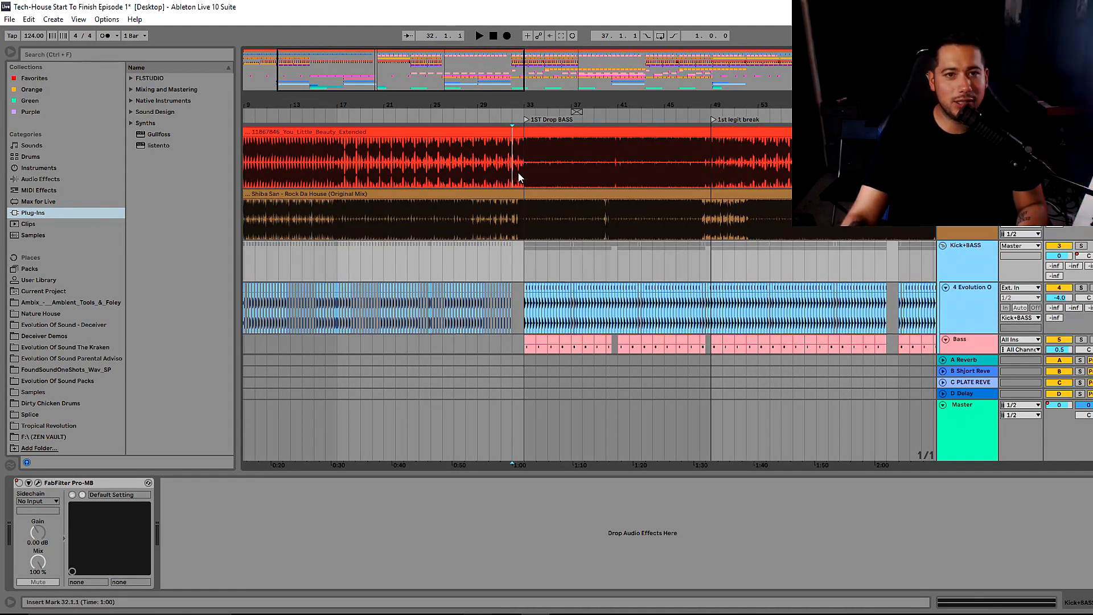
{"action": "left_click_drag", "start_coordinate": [519, 173], "coordinate": [523, 173]}
{"action": "left_click_drag", "start_coordinate": [430, 79], "coordinate": [396, 126]}
{"action": "scroll", "coordinate": [546, 233], "scroll_direction": "down", "scroll_amount": 2}
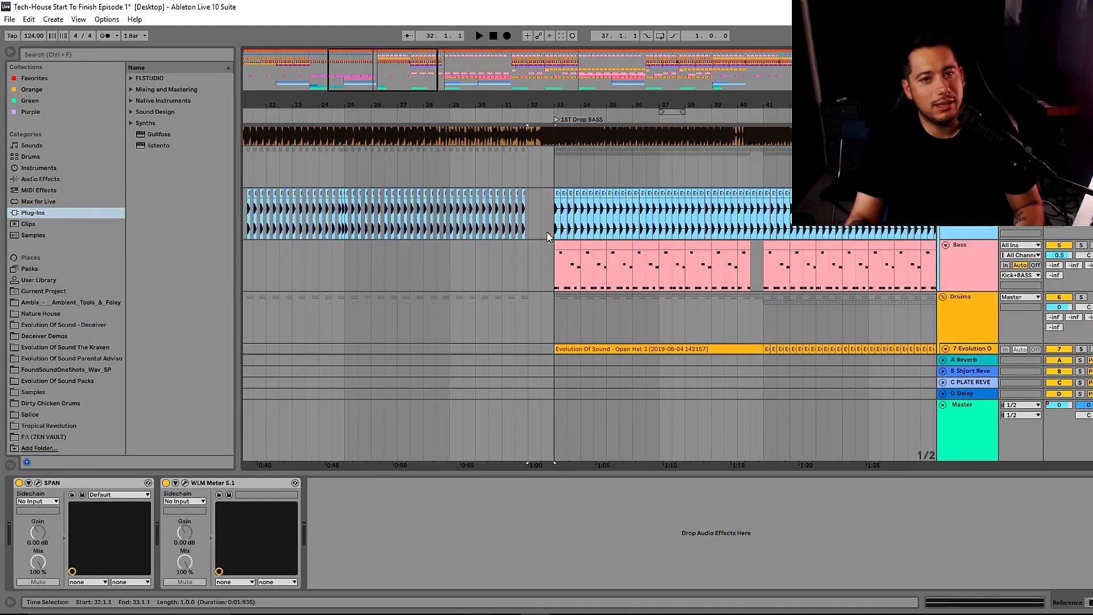
Copy the open hat and both clap parts of bar 33 into the gap at bar 32.
{"action": "scroll", "coordinate": [547, 235], "scroll_direction": "down", "scroll_amount": 5}
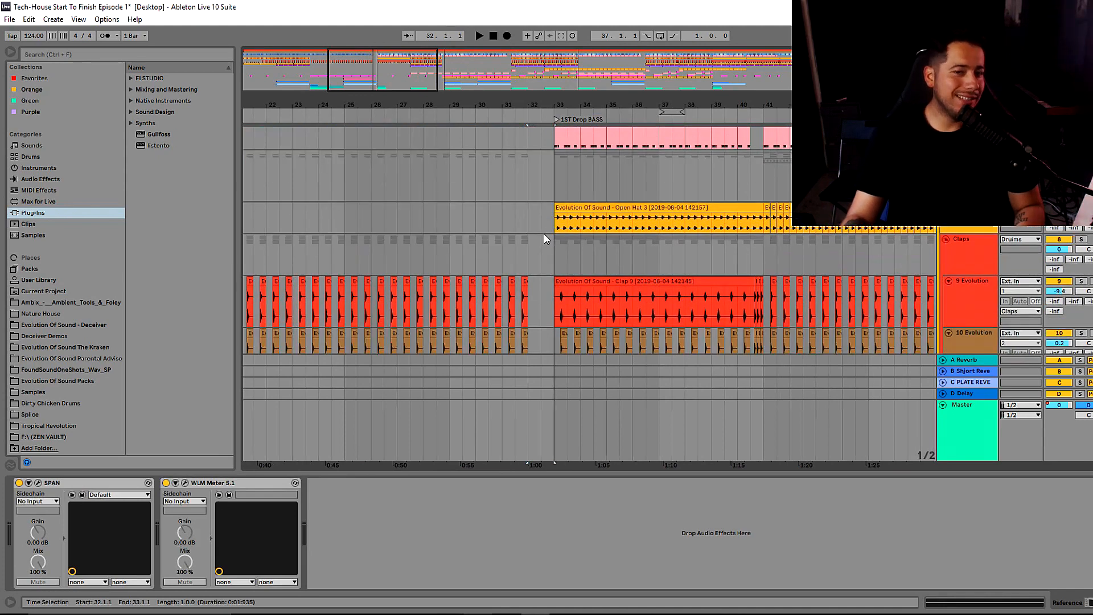
{"action": "scroll", "coordinate": [545, 234], "scroll_direction": "down", "scroll_amount": 1}
{"action": "left_click_drag", "start_coordinate": [581, 206], "coordinate": [581, 313]}
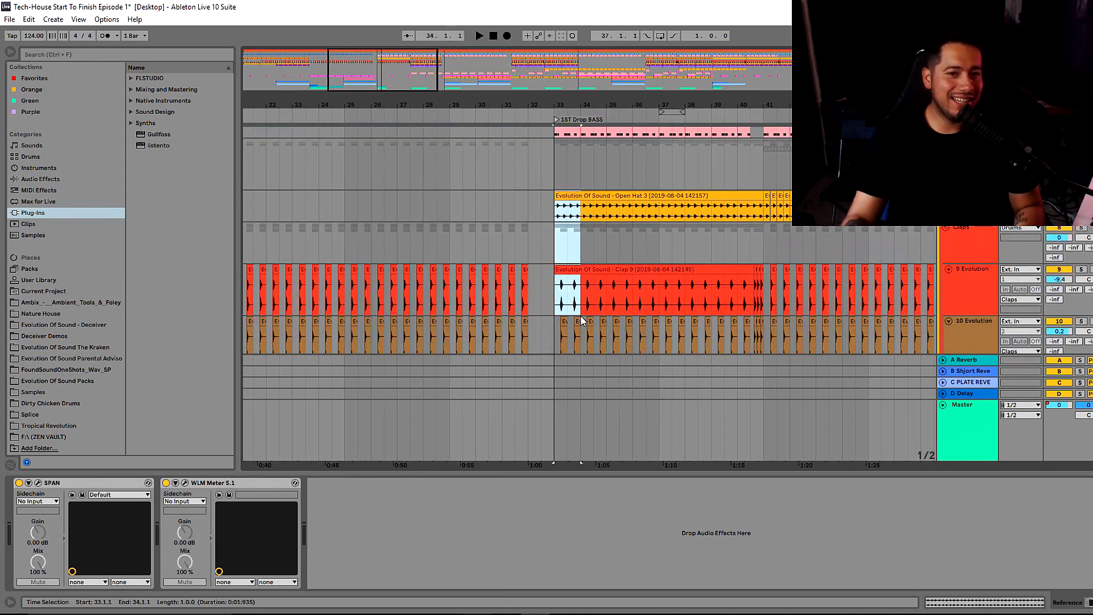
{"action": "scroll", "coordinate": [581, 307], "scroll_direction": "down", "scroll_amount": 8}
{"action": "scroll", "coordinate": [556, 205], "scroll_direction": "up", "scroll_amount": 5}
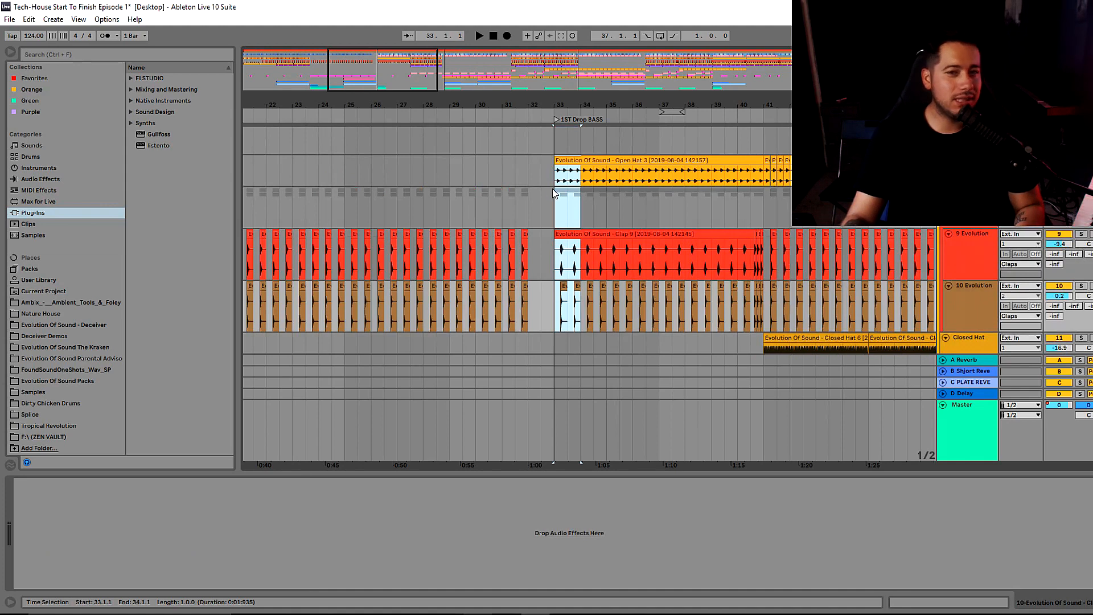
{"action": "left_click", "coordinate": [533, 174]}
{"action": "key", "text": "ctrl+v"}
Play from bar 31 to check the filled bar 32 and the other tracks going into the first drop.
{"action": "left_click_drag", "start_coordinate": [567, 105], "coordinate": [567, 128]}
{"action": "left_click", "coordinate": [494, 178]}
{"action": "scroll", "coordinate": [569, 185], "scroll_direction": "up", "scroll_amount": 10}
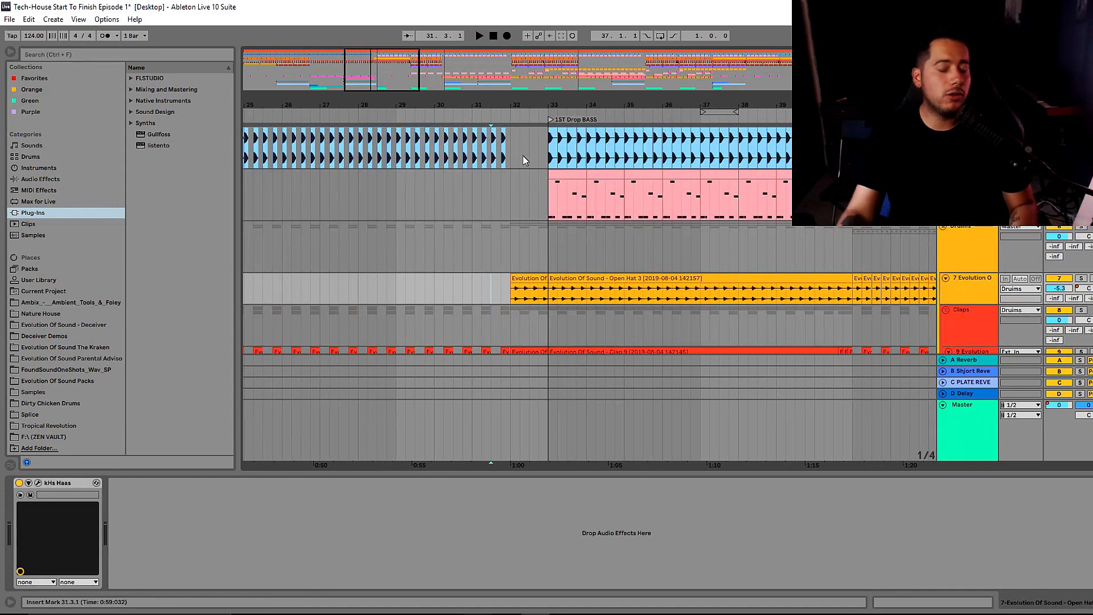
{"action": "left_click", "coordinate": [481, 187]}
{"action": "key", "text": "space"}
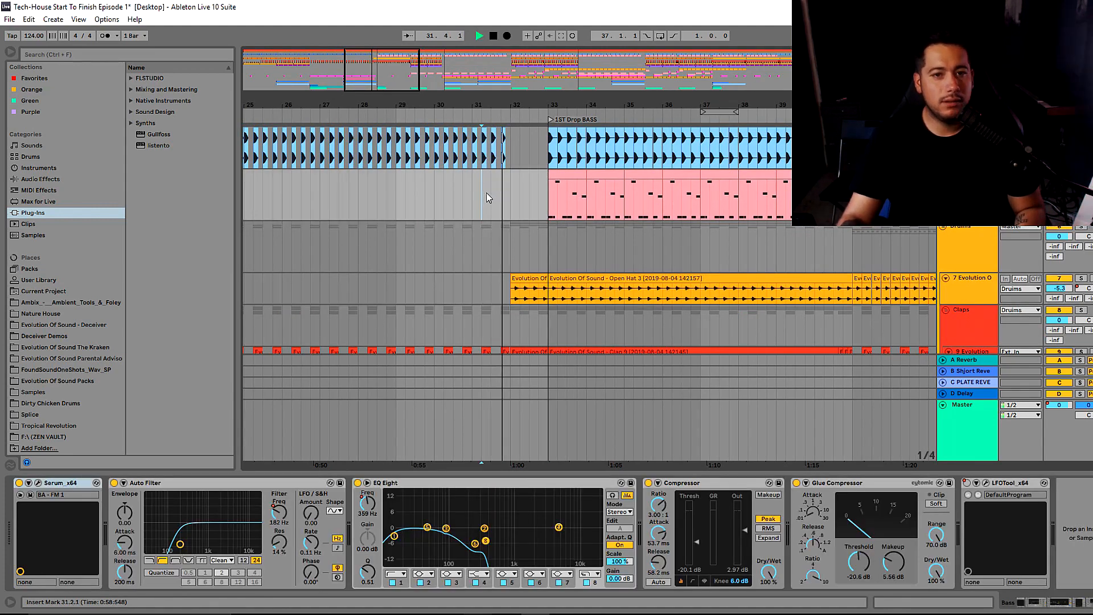
{"action": "scroll", "coordinate": [513, 210], "scroll_direction": "down", "scroll_amount": 10}
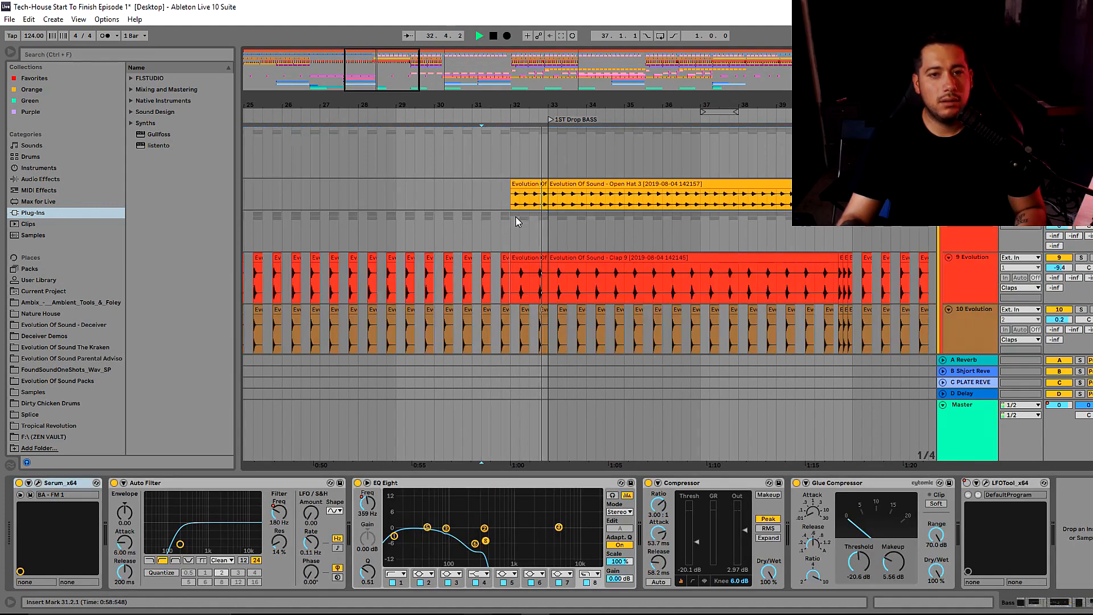
{"action": "scroll", "coordinate": [560, 247], "scroll_direction": "down", "scroll_amount": 8}
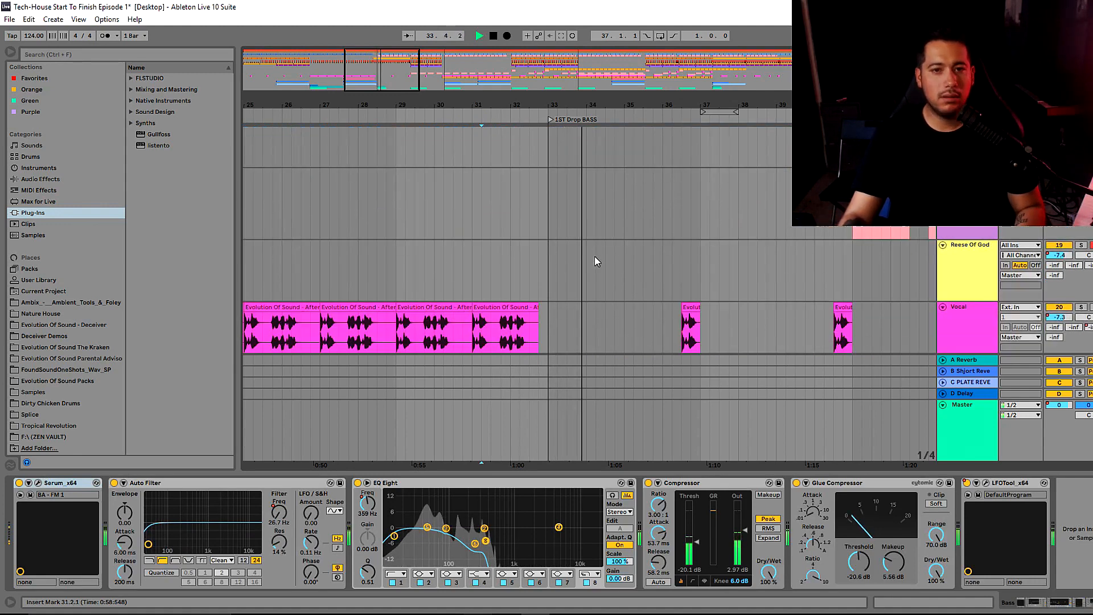
{"action": "key", "text": "space"}
Shorten the snare build and Uplifter 12 clips to end at bar 32 and the Uplifter 2 clip to end at 31.4.2.
{"action": "left_click_drag", "start_coordinate": [523, 213], "coordinate": [504, 212]}
{"action": "left_click_drag", "start_coordinate": [385, 106], "coordinate": [494, 86]}
{"action": "left_click_drag", "start_coordinate": [684, 106], "coordinate": [685, 103]}
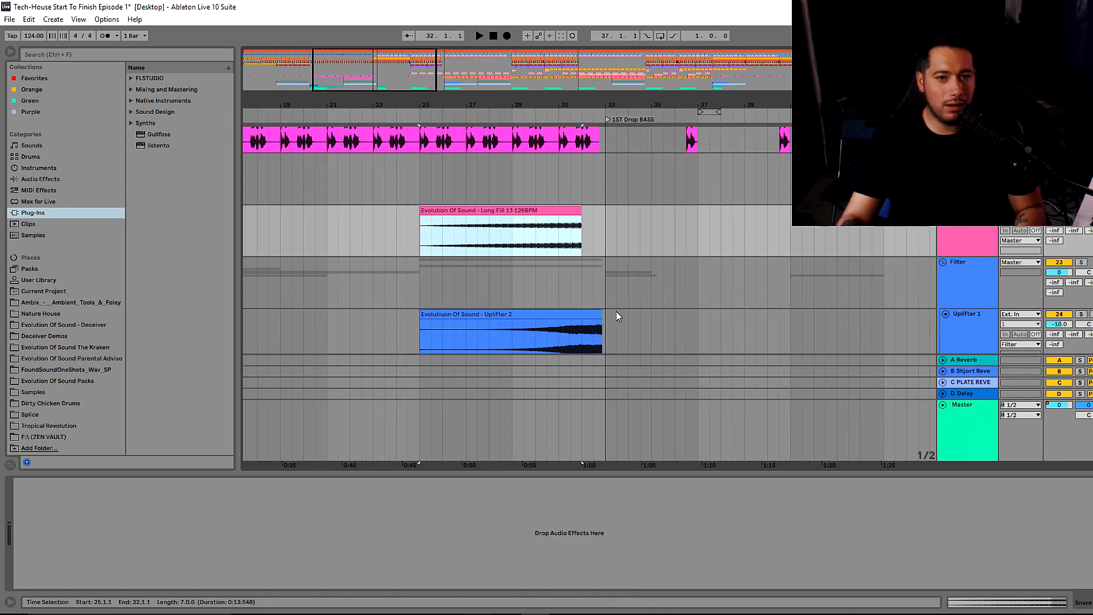
{"action": "left_click_drag", "start_coordinate": [604, 315], "coordinate": [573, 316]}
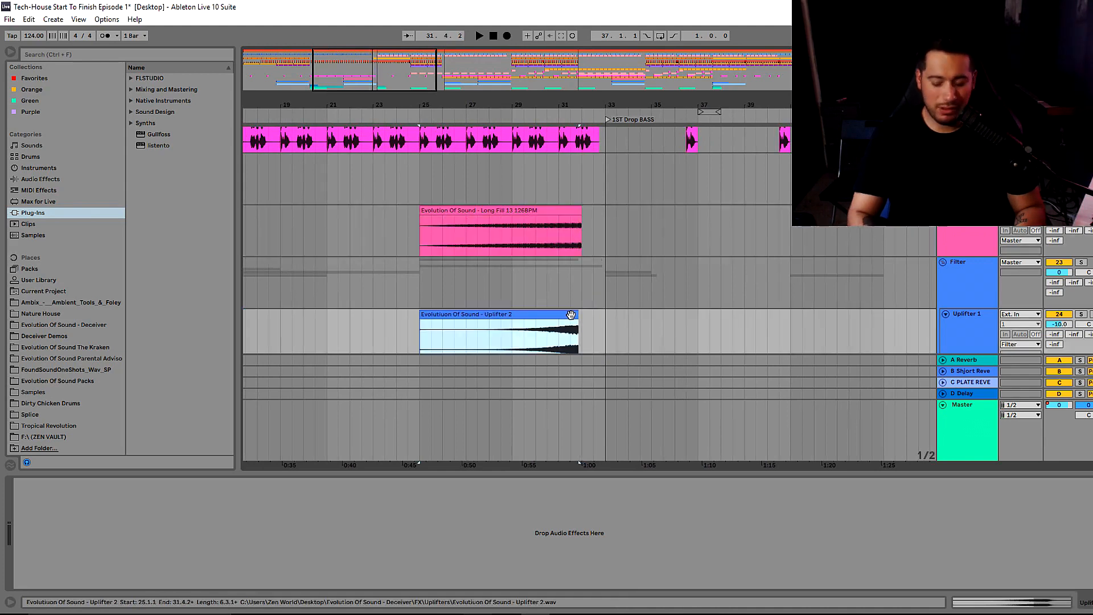
{"action": "scroll", "coordinate": [578, 308], "scroll_direction": "down", "scroll_amount": 5}
{"action": "left_click", "coordinate": [546, 205]}
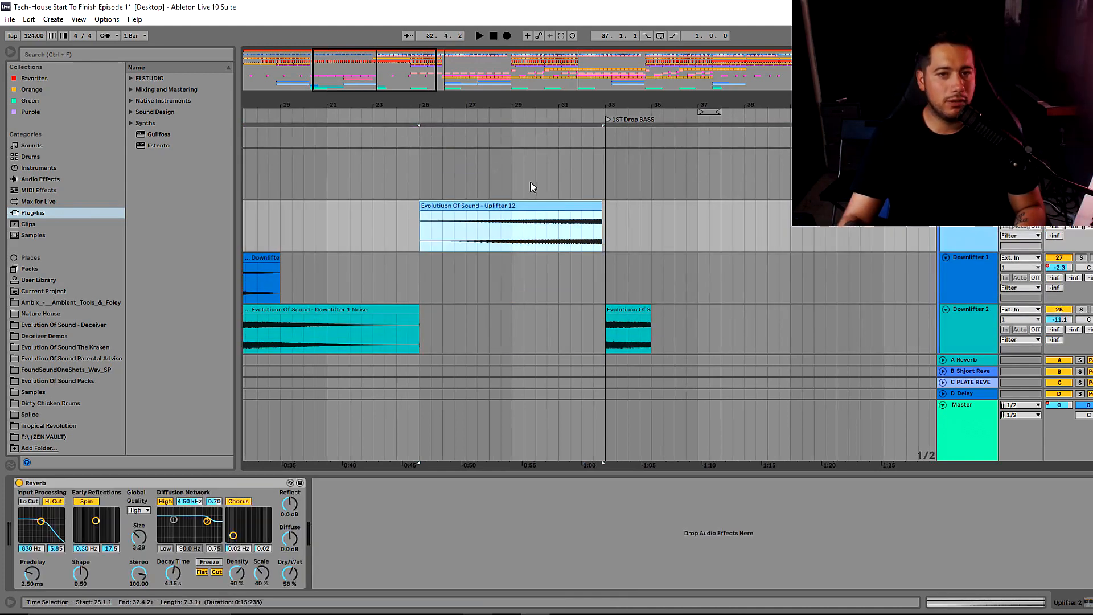
{"action": "left_click_drag", "start_coordinate": [602, 209], "coordinate": [582, 208]}
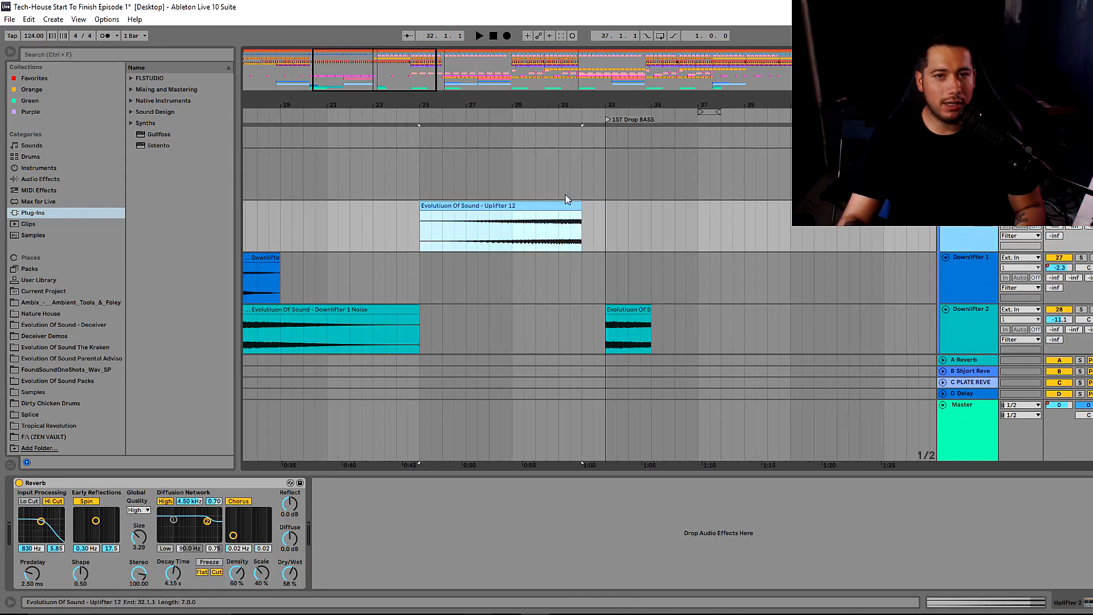
Show the master track's Endless Smile intensity automation and move the ramp's peak and drop-off to bar 32.
{"action": "left_click", "coordinate": [567, 197]}
{"action": "left_click", "coordinate": [972, 419]}
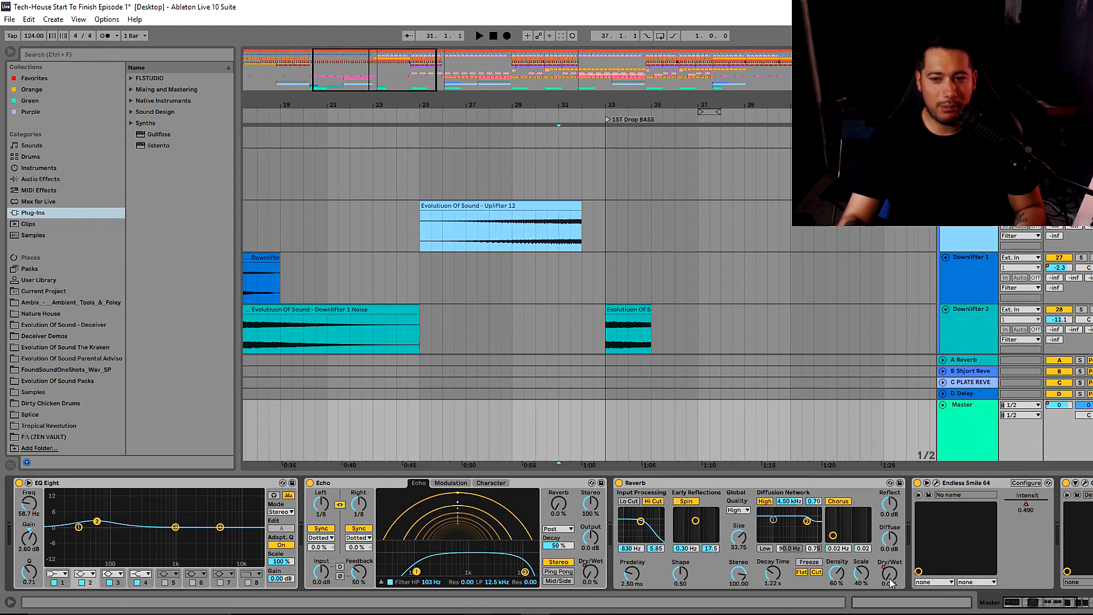
{"action": "key", "text": "a"}
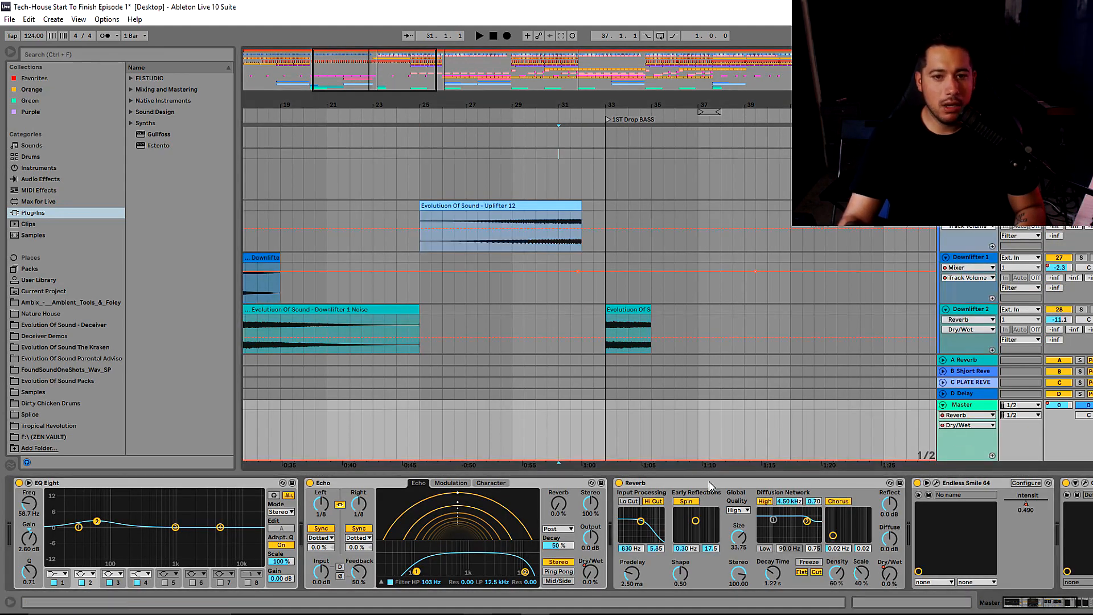
{"action": "left_click", "coordinate": [1018, 511]}
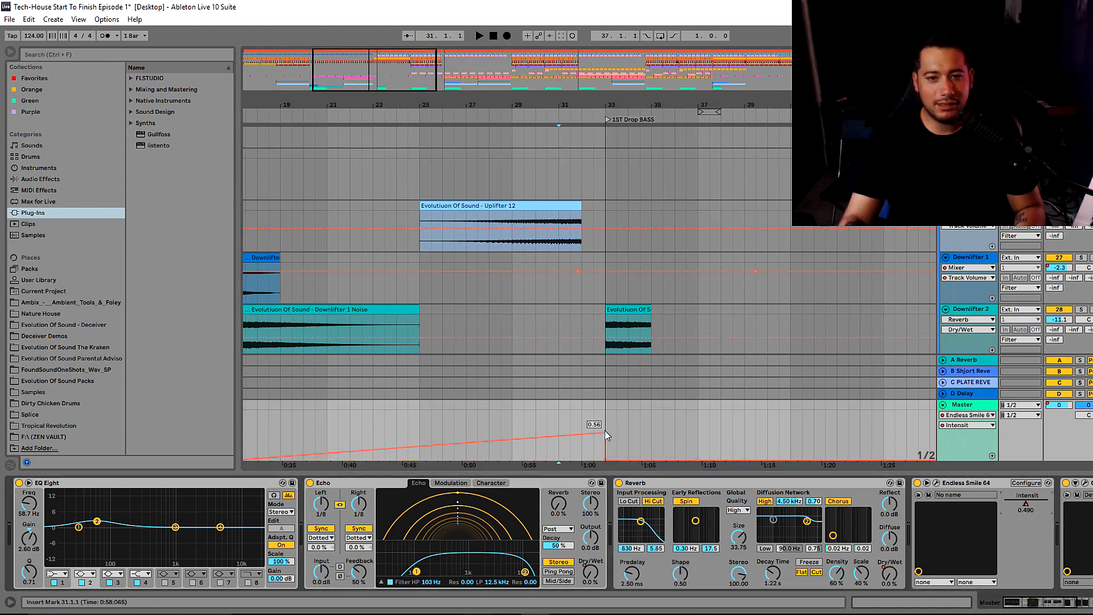
{"action": "left_click_drag", "start_coordinate": [606, 434], "coordinate": [587, 448]}
Play the build-up from bar 30 into the first drop and review the track clips and the bass track's devices.
{"action": "left_click", "coordinate": [535, 373]}
{"action": "key", "text": "space"}
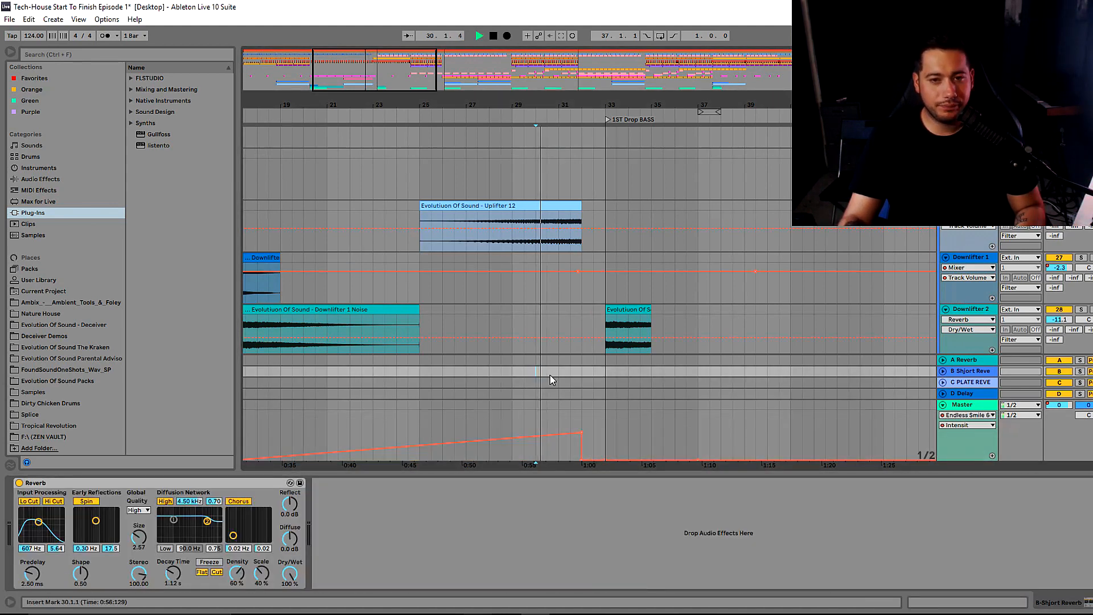
{"action": "scroll", "coordinate": [570, 257], "scroll_direction": "up", "scroll_amount": 5}
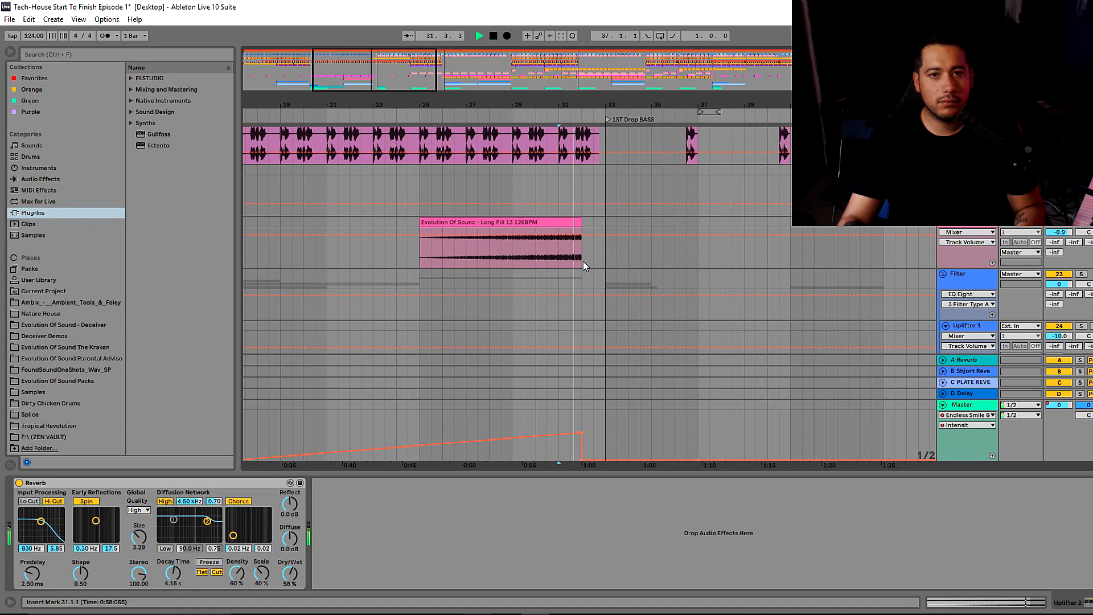
{"action": "scroll", "coordinate": [583, 262], "scroll_direction": "up", "scroll_amount": 3}
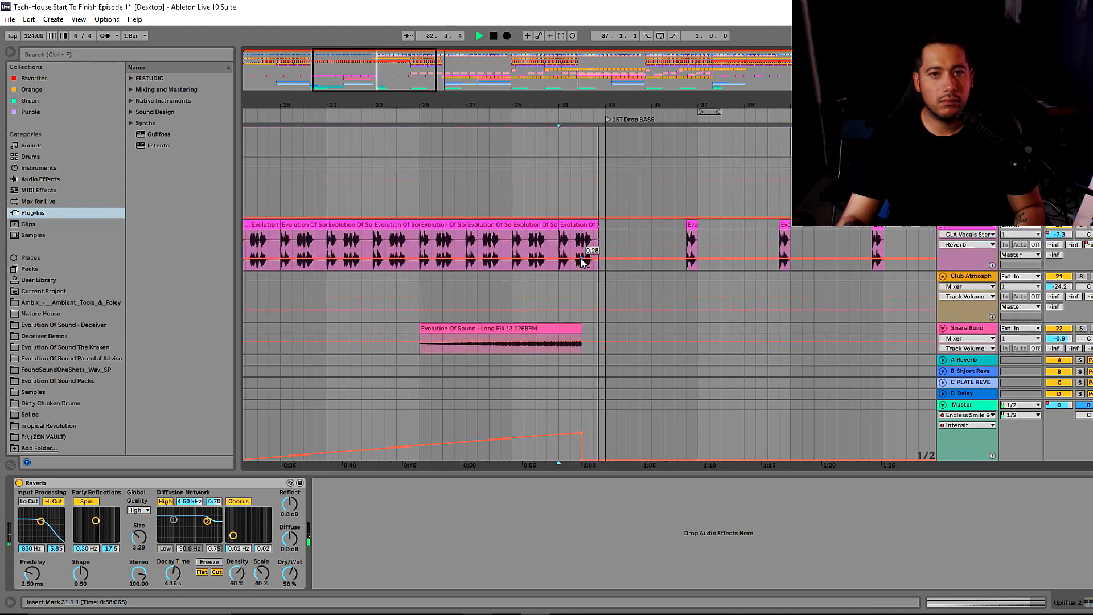
{"action": "scroll", "coordinate": [583, 261], "scroll_direction": "up", "scroll_amount": 10}
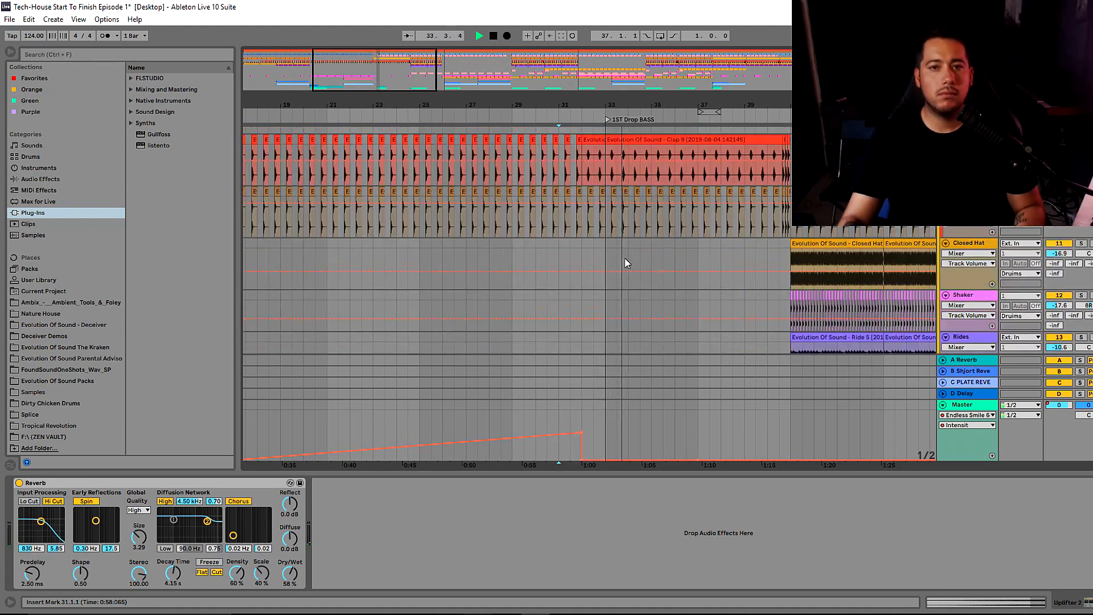
{"action": "scroll", "coordinate": [614, 266], "scroll_direction": "up", "scroll_amount": 4}
{"action": "left_click_drag", "start_coordinate": [637, 601], "coordinate": [637, 600]}
{"action": "scroll", "coordinate": [590, 353], "scroll_direction": "up", "scroll_amount": 5}
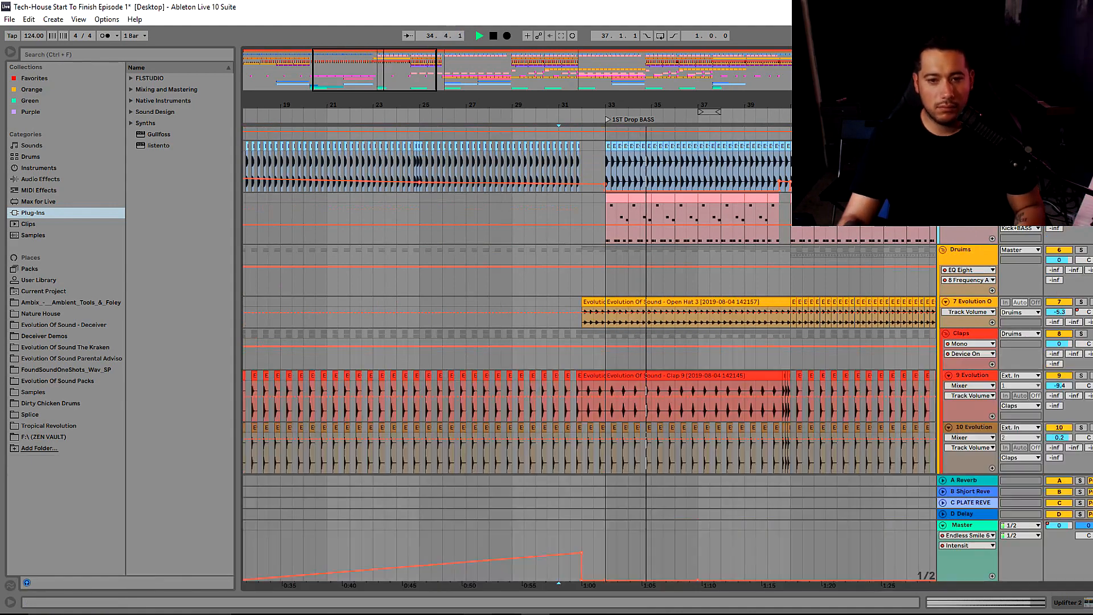
{"action": "key", "text": "minus"}
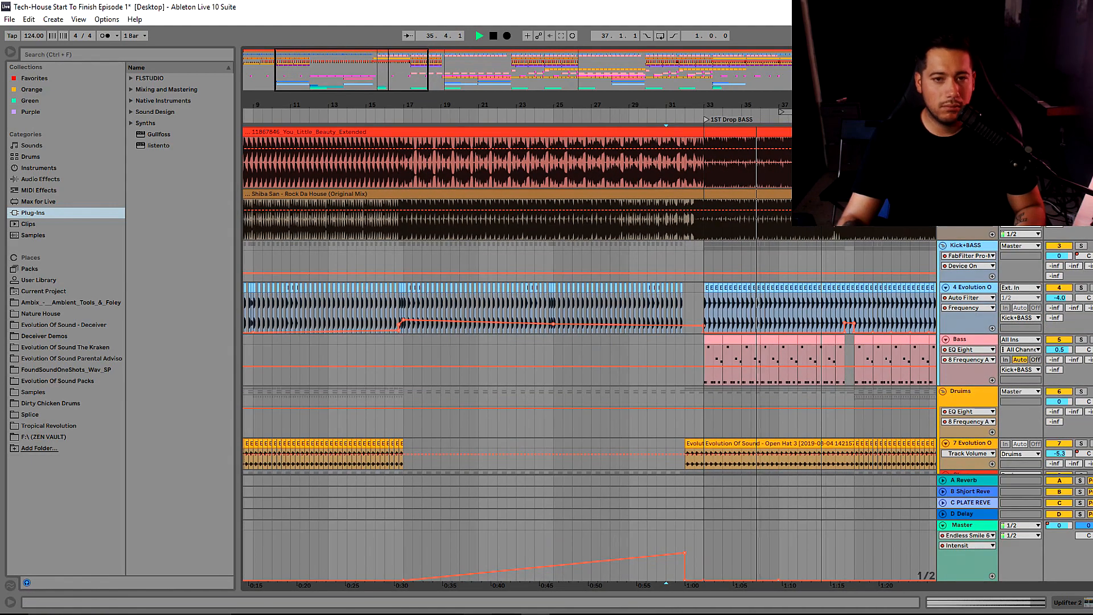
{"action": "double_click", "coordinate": [980, 339]}
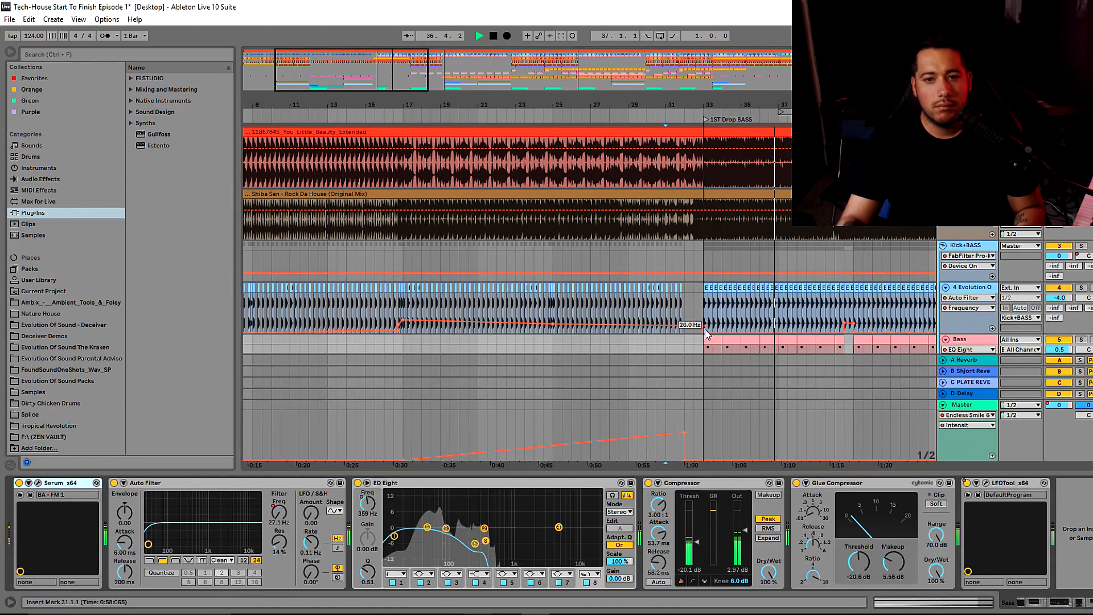
{"action": "scroll", "coordinate": [626, 285], "scroll_direction": "down", "scroll_amount": 4}
{"action": "key", "text": "space"}
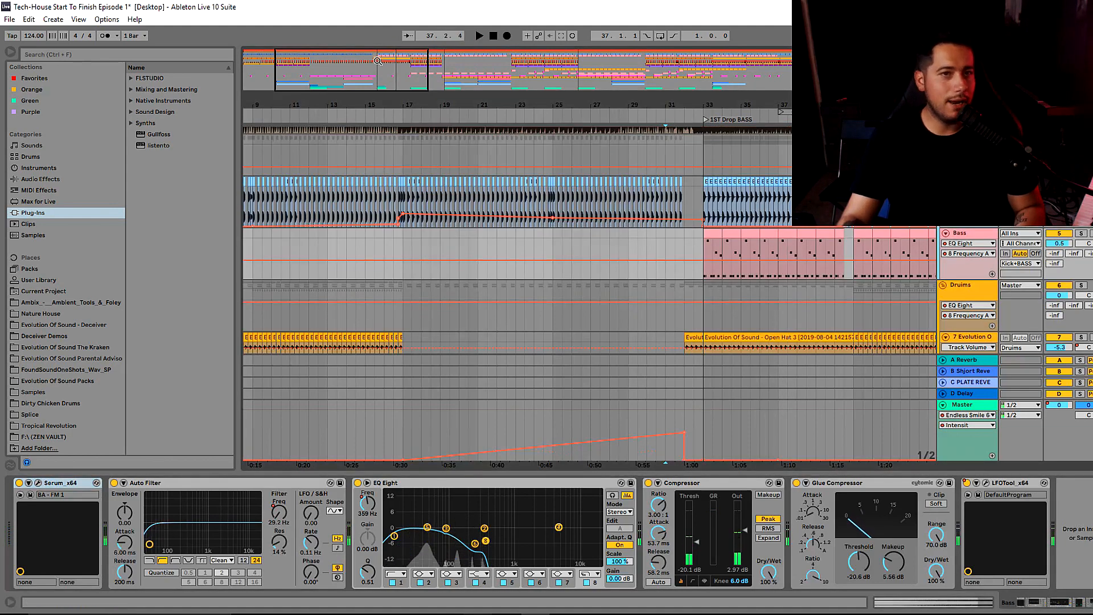
Play from bar 15 and inspect the vocal and uplifter clips around the change at bar 17.
{"action": "left_click_drag", "start_coordinate": [379, 63], "coordinate": [367, 64]}
{"action": "left_click", "coordinate": [408, 243]}
{"action": "key", "text": "space"}
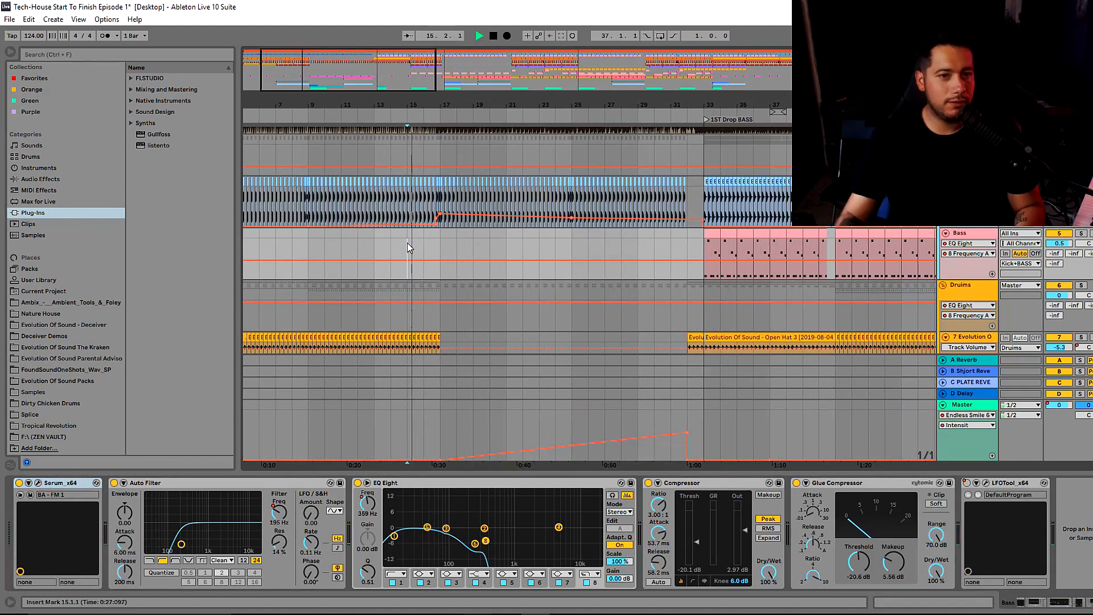
{"action": "scroll", "coordinate": [421, 245], "scroll_direction": "down", "scroll_amount": 12}
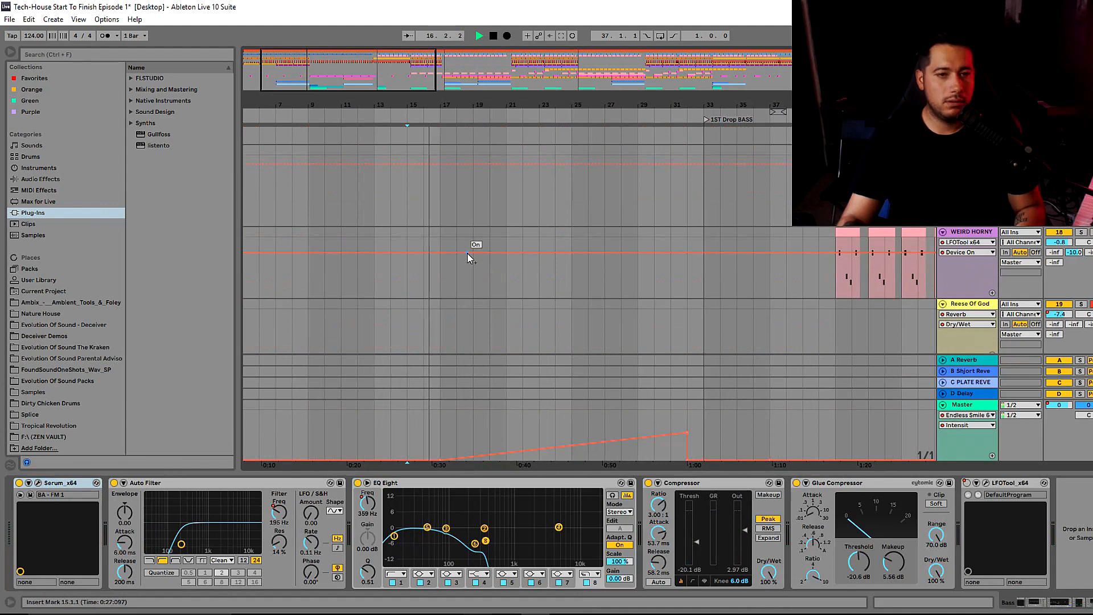
{"action": "scroll", "coordinate": [467, 273], "scroll_direction": "down", "scroll_amount": 5}
{"action": "left_click_drag", "start_coordinate": [495, 474], "coordinate": [491, 570]}
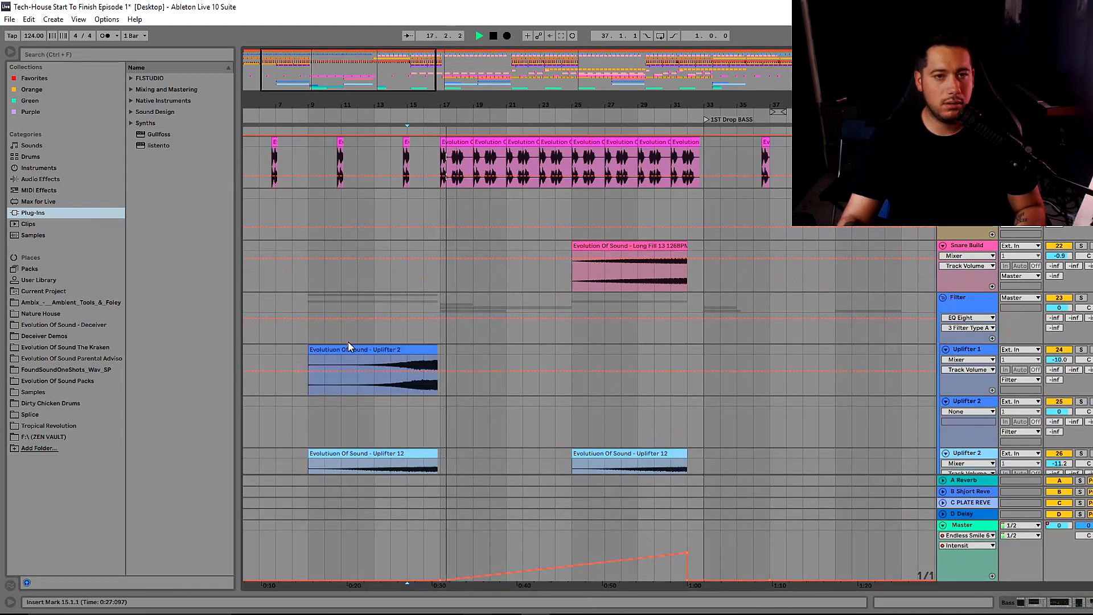
{"action": "scroll", "coordinate": [370, 268], "scroll_direction": "up", "scroll_amount": 3}
{"action": "key", "text": "space"}
Delete the vocal clip near bar 3 and play the arrangement from the beginning.
{"action": "left_click_drag", "start_coordinate": [398, 64], "coordinate": [384, 62]}
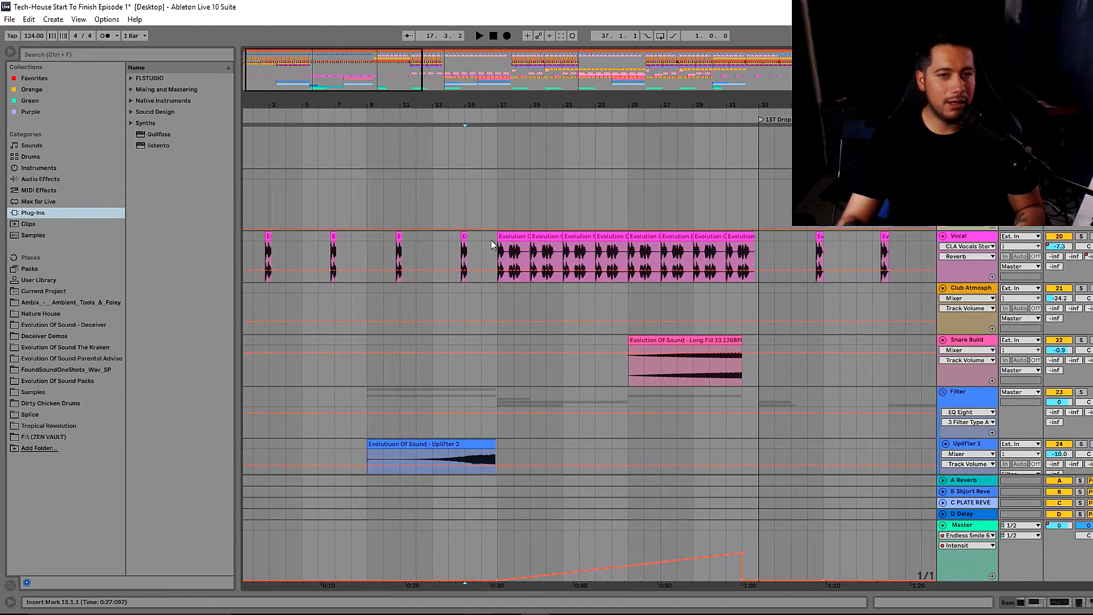
{"action": "left_click_drag", "start_coordinate": [321, 243], "coordinate": [233, 243]}
{"action": "key", "text": "Delete"}
{"action": "left_click", "coordinate": [256, 254]}
{"action": "scroll", "coordinate": [274, 261], "scroll_direction": "up", "scroll_amount": 3}
{"action": "left_click_drag", "start_coordinate": [391, 67], "coordinate": [388, 72]}
{"action": "left_click", "coordinate": [494, 38]}
{"action": "scroll", "coordinate": [325, 290], "scroll_direction": "up", "scroll_amount": 10}
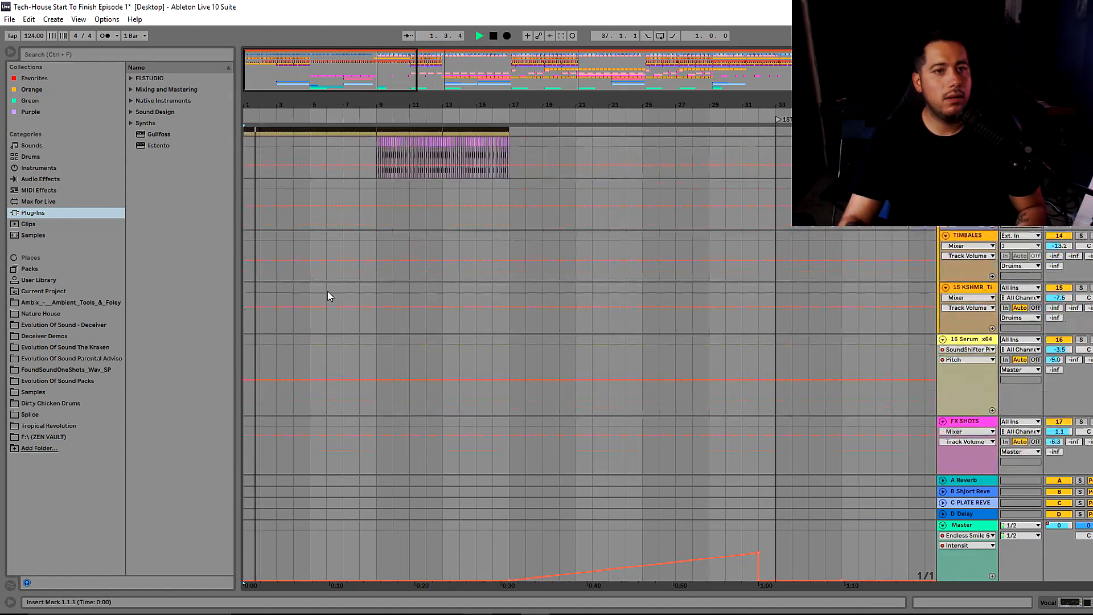
{"action": "scroll", "coordinate": [327, 293], "scroll_direction": "up", "scroll_amount": 3}
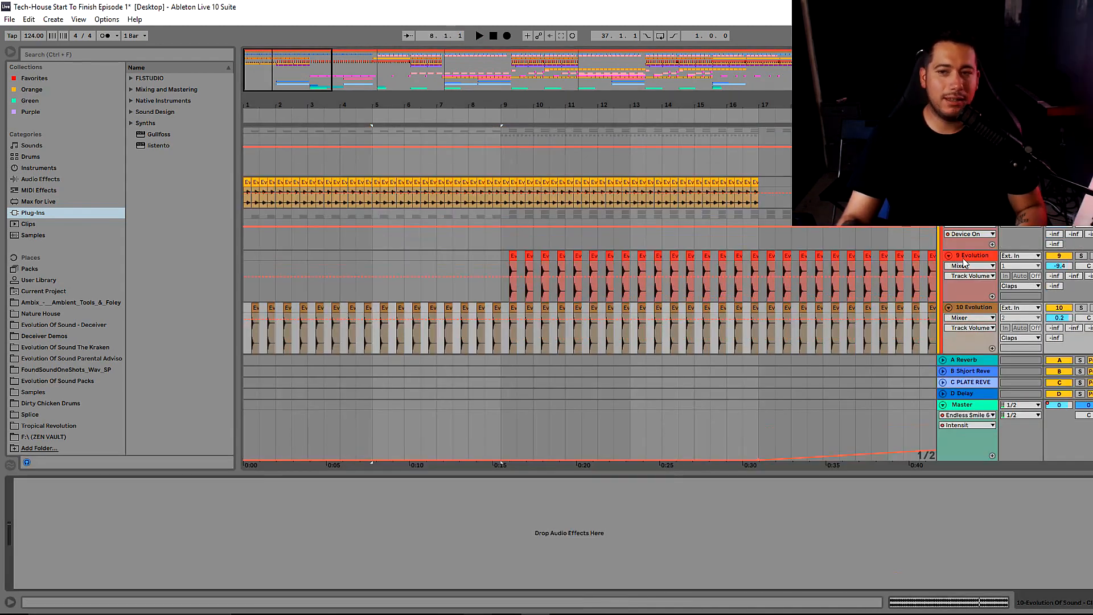
Remove the kHs Haas effect from the open hat track and resume playback.
{"action": "left_click", "coordinate": [977, 262]}
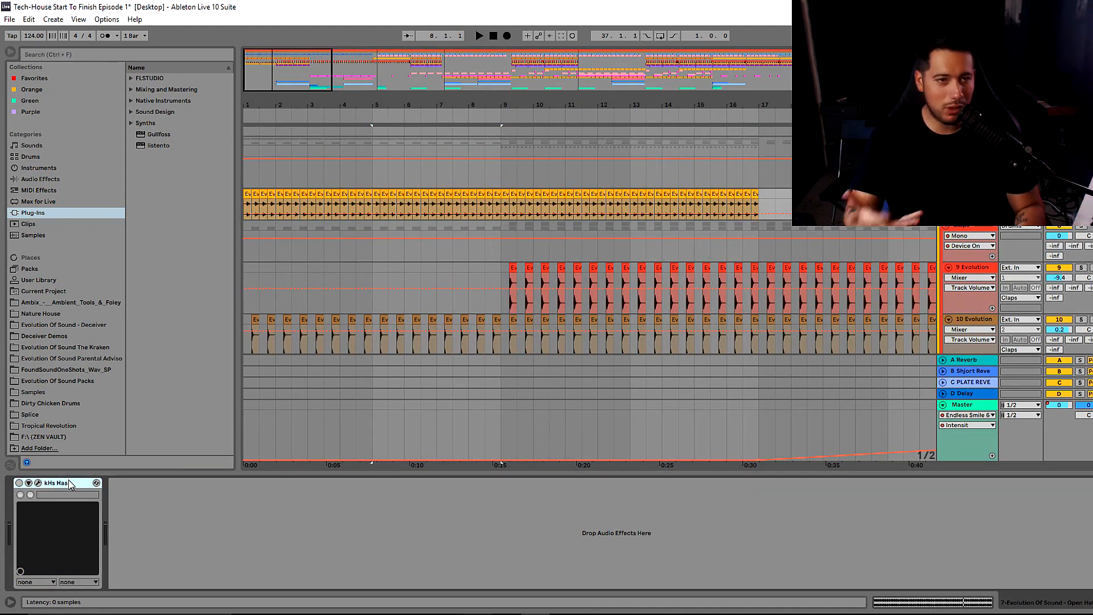
{"action": "key", "text": "Delete"}
{"action": "key", "text": "space"}
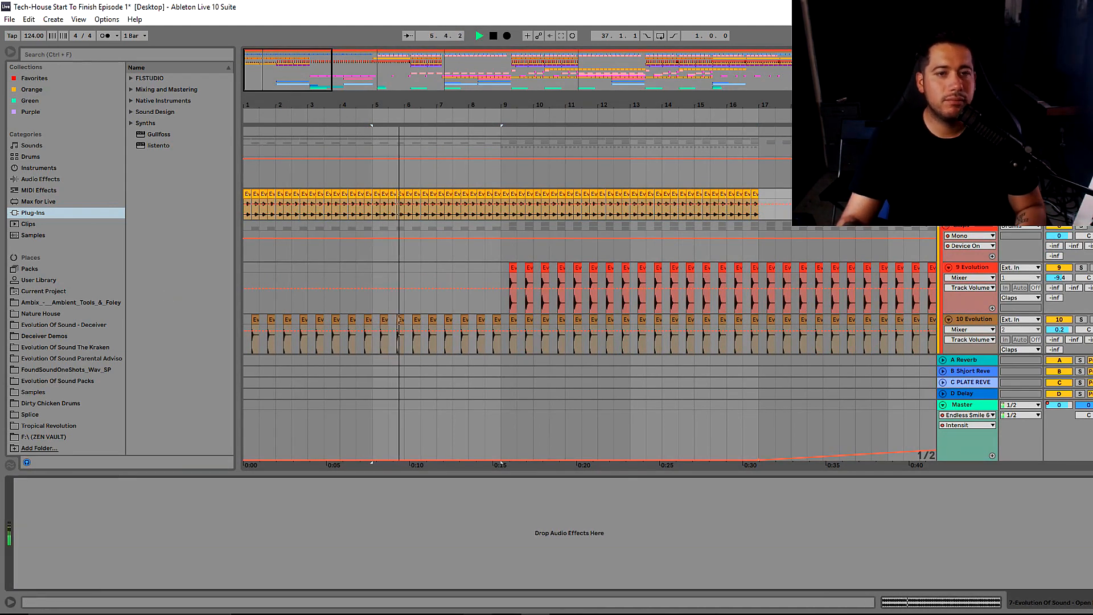
Listen through the intro and review the kick, hat, clap and shaker layers across bars 1–17.
{"action": "left_click_drag", "start_coordinate": [292, 87], "coordinate": [299, 89]}
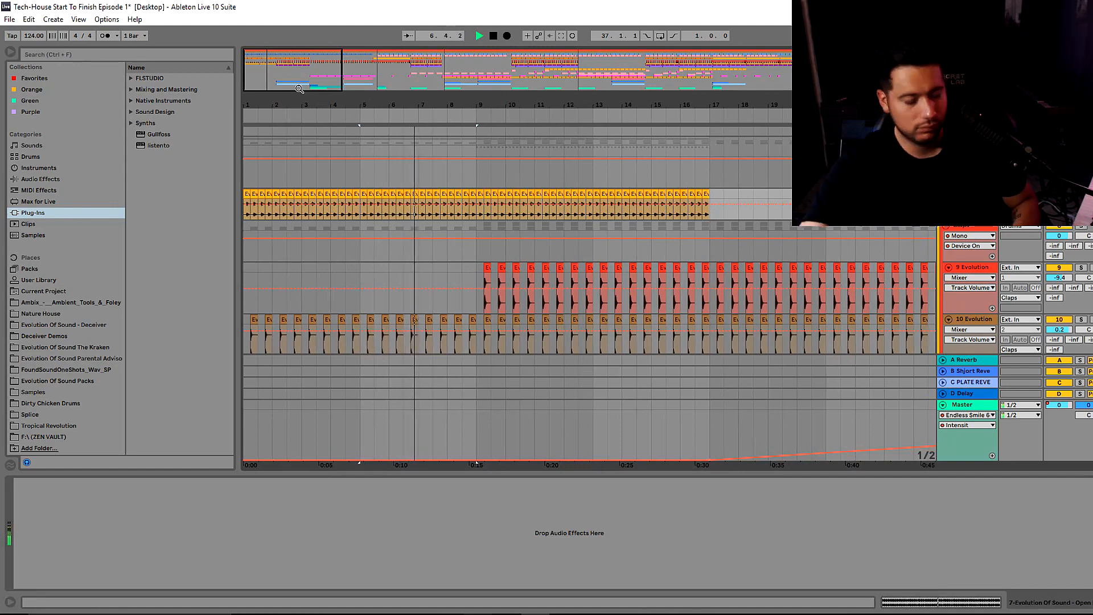
{"action": "scroll", "coordinate": [421, 251], "scroll_direction": "up", "scroll_amount": 5}
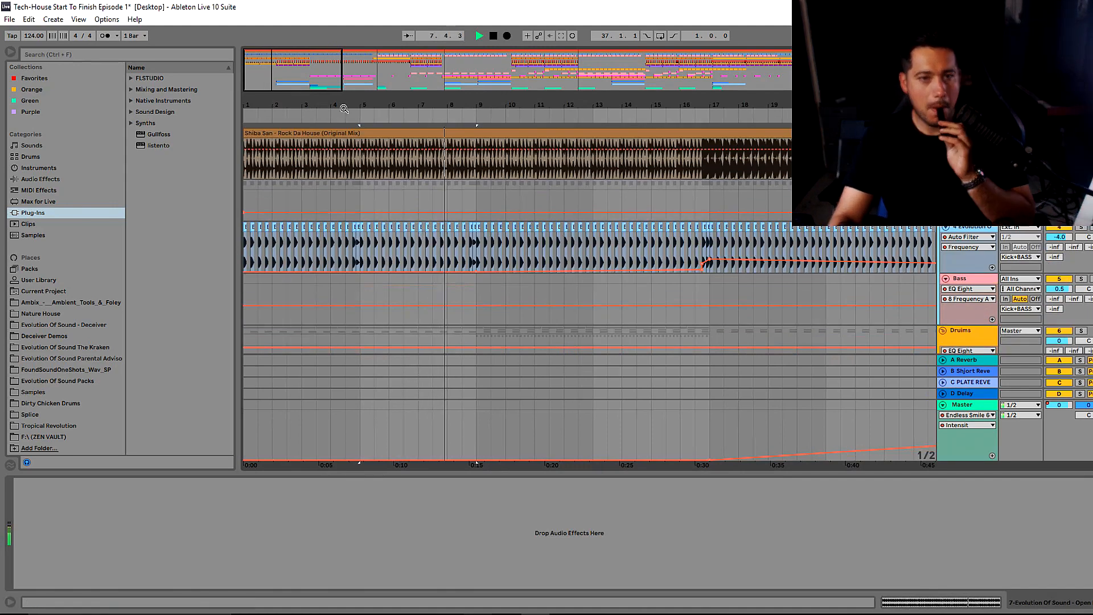
{"action": "mouse_move", "coordinate": [504, 104]}
{"action": "left_mouse_down"}
{"action": "mouse_move", "coordinate": [503, 129]}
{"action": "mouse_move", "coordinate": [504, 110]}
{"action": "left_mouse_up"}
{"action": "scroll", "coordinate": [503, 155], "scroll_direction": "down", "scroll_amount": 5}
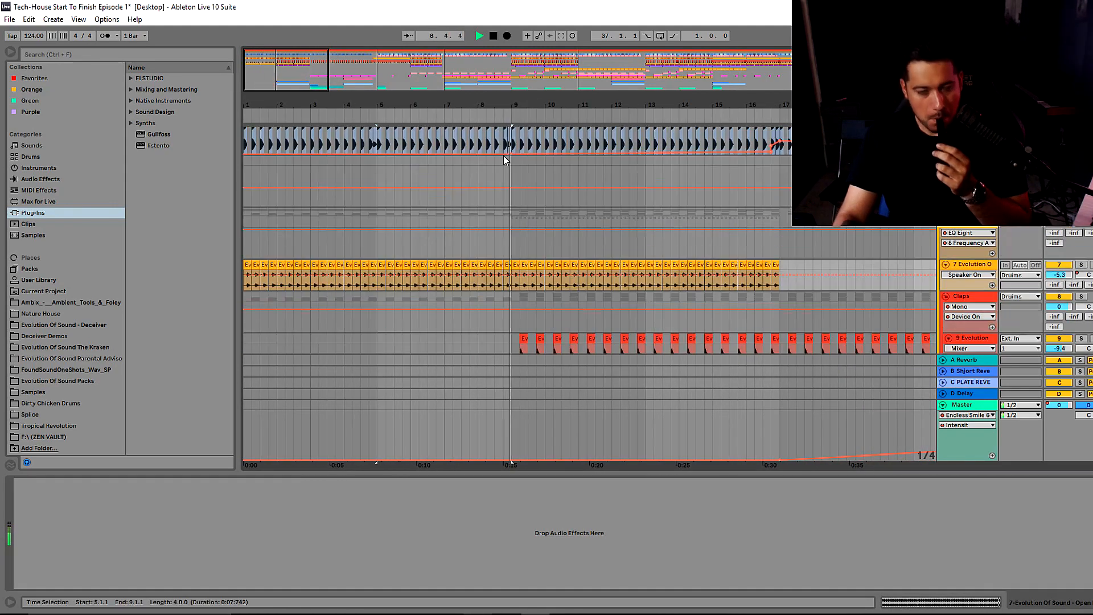
{"action": "scroll", "coordinate": [509, 154], "scroll_direction": "down", "scroll_amount": 3}
{"action": "scroll", "coordinate": [509, 153], "scroll_direction": "up", "scroll_amount": 3}
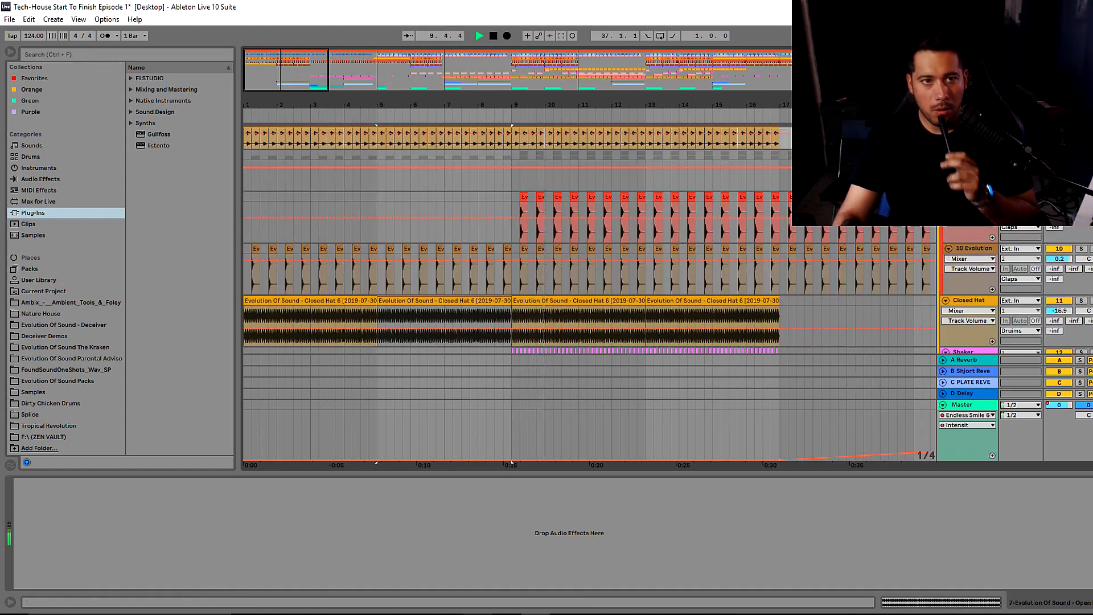
{"action": "left_click_drag", "start_coordinate": [541, 105], "coordinate": [544, 94]}
{"action": "scroll", "coordinate": [553, 187], "scroll_direction": "down", "scroll_amount": 3}
{"action": "scroll", "coordinate": [654, 210], "scroll_direction": "down", "scroll_amount": 3}
{"action": "scroll", "coordinate": [854, 250], "scroll_direction": "up", "scroll_amount": 3}
{"action": "scroll", "coordinate": [968, 302], "scroll_direction": "down", "scroll_amount": 4}
{"action": "scroll", "coordinate": [665, 208], "scroll_direction": "up", "scroll_amount": 6}
{"action": "scroll", "coordinate": [657, 215], "scroll_direction": "up", "scroll_amount": 5}
{"action": "scroll", "coordinate": [665, 210], "scroll_direction": "down", "scroll_amount": 10}
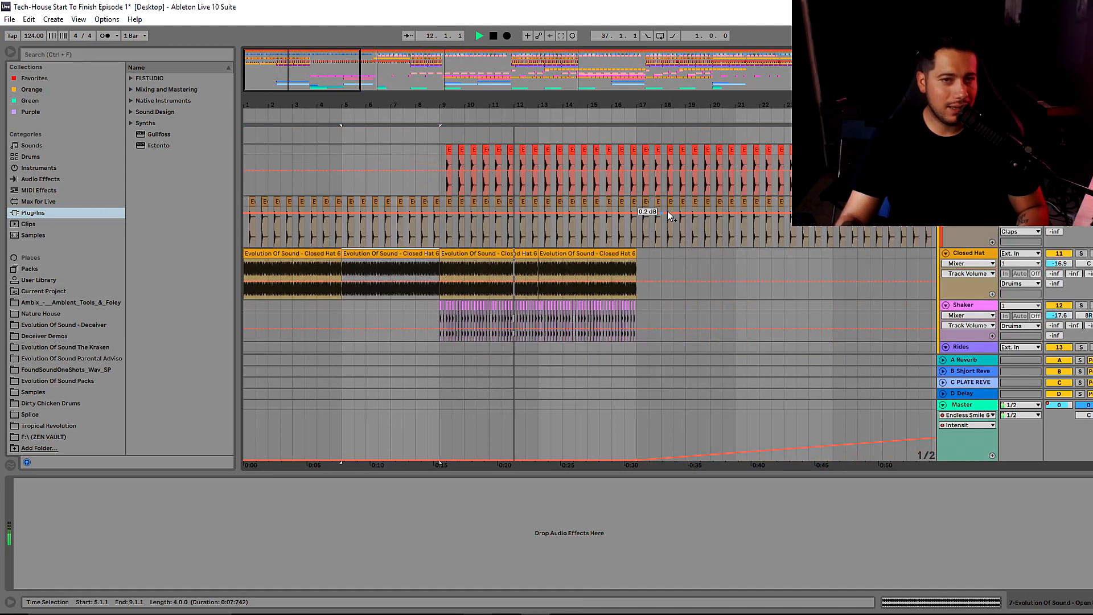
Delete the Uplifter 12 clip at bars 9–17, keep the Uplifter 2 clip above, and extend that clip to end at bar 17.
{"action": "scroll", "coordinate": [668, 216], "scroll_direction": "down", "scroll_amount": 8}
{"action": "left_click", "coordinate": [567, 194]}
{"action": "key", "text": "Delete"}
{"action": "left_click", "coordinate": [587, 300]}
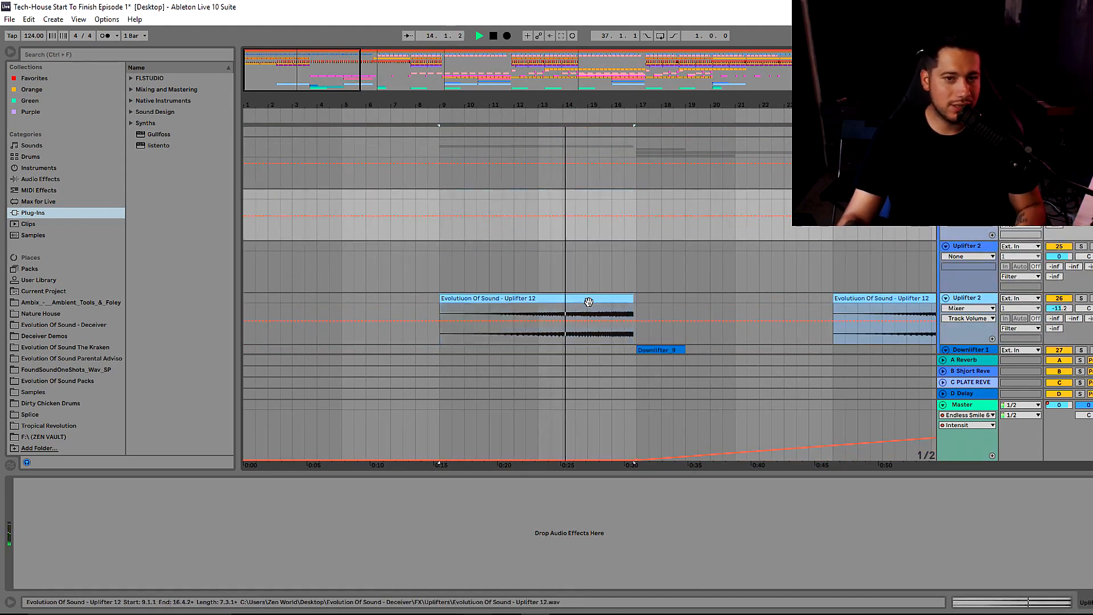
{"action": "key", "text": "ctrl+z"}
{"action": "key", "text": "ctrl+z"}
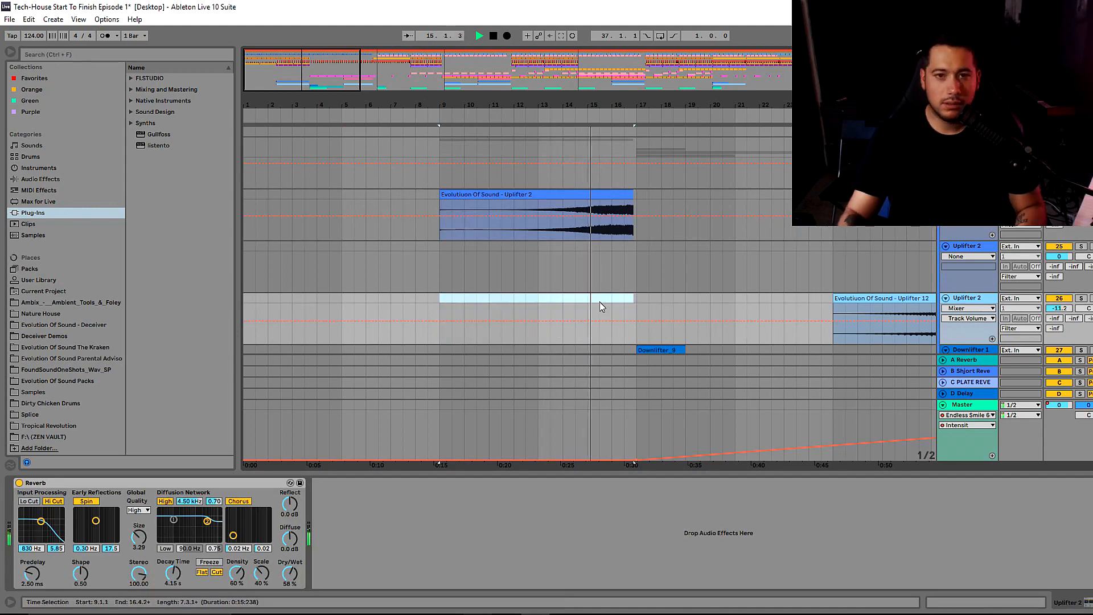
{"action": "left_click_drag", "start_coordinate": [376, 70], "coordinate": [408, 165]}
{"action": "left_click", "coordinate": [556, 198]}
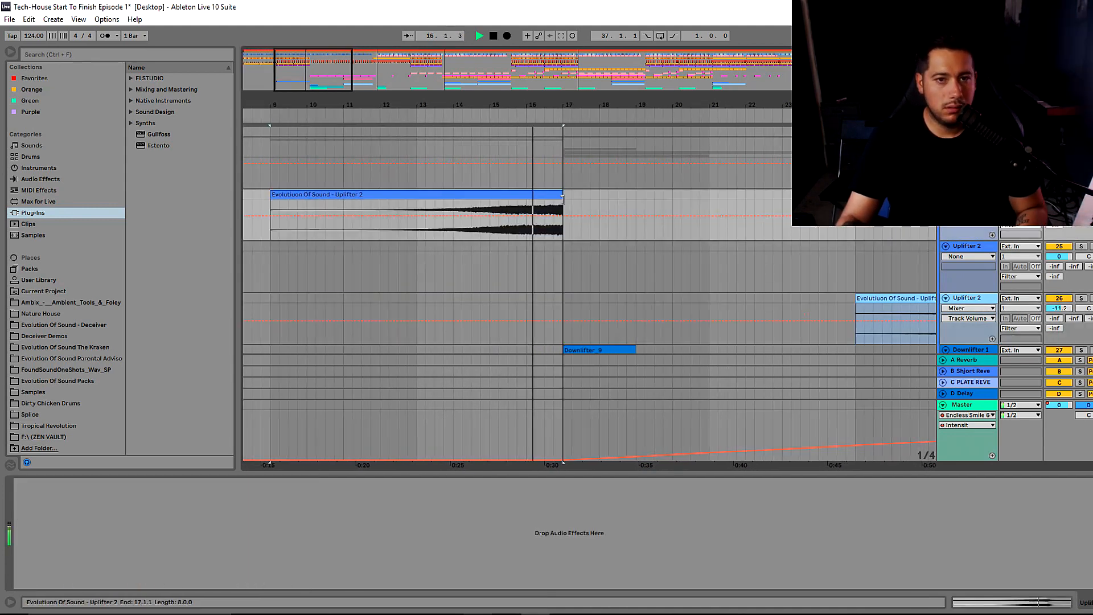
Delete the Downlifter_9 clip at bar 17 and restart playback from there.
{"action": "scroll", "coordinate": [610, 199], "scroll_direction": "down", "scroll_amount": 3}
{"action": "left_click", "coordinate": [606, 220]}
{"action": "left_click", "coordinate": [606, 219]}
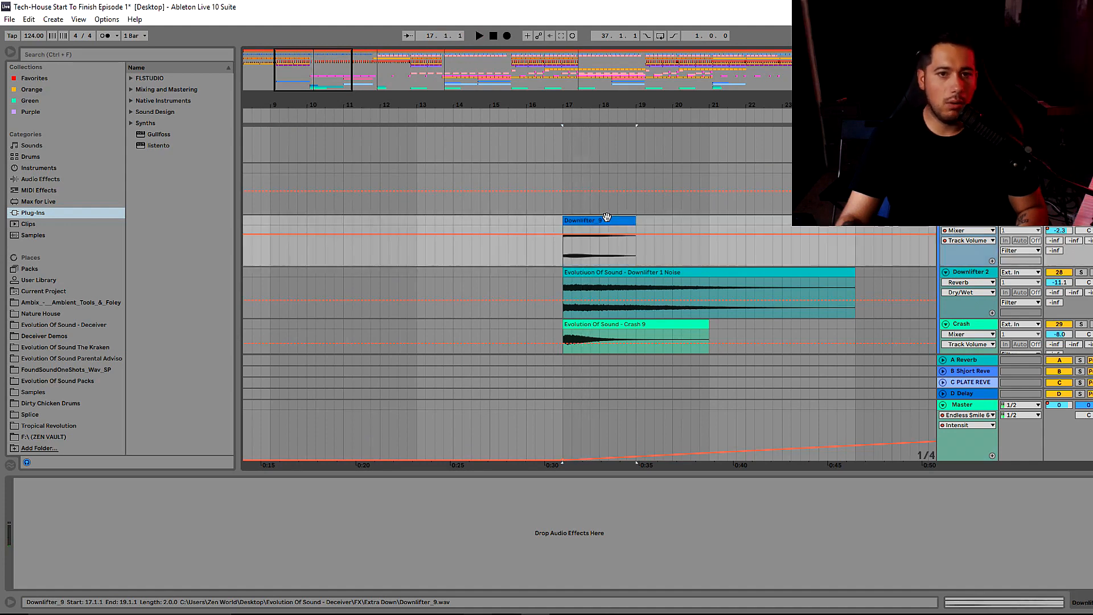
{"action": "key", "text": "Delete"}
{"action": "key", "text": "space"}
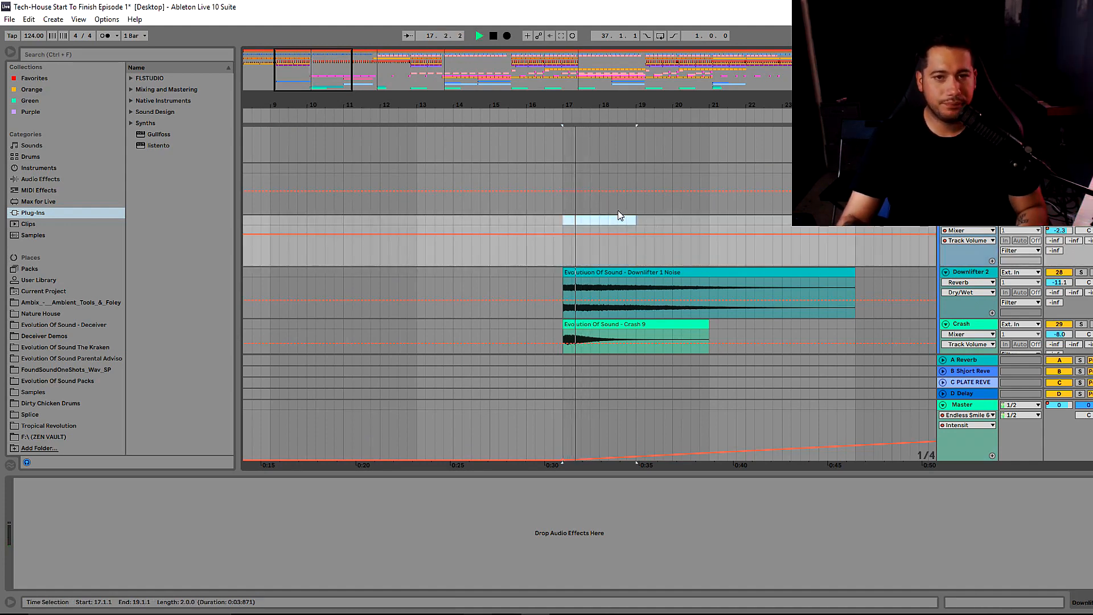
Automate the master Echo Dry/Wet to rise from bar 25 to about 52% at bar 32, dropping straight to zero there.
{"action": "left_click_drag", "start_coordinate": [547, 106], "coordinate": [558, 103]}
{"action": "scroll", "coordinate": [541, 275], "scroll_direction": "up", "scroll_amount": 10}
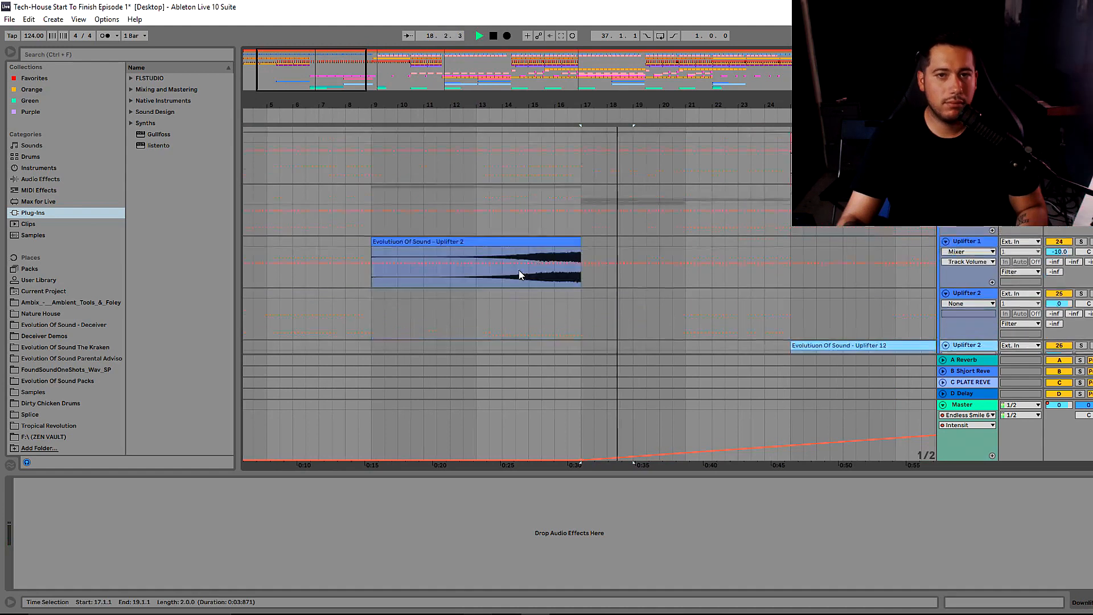
{"action": "left_click_drag", "start_coordinate": [399, 106], "coordinate": [358, 107]}
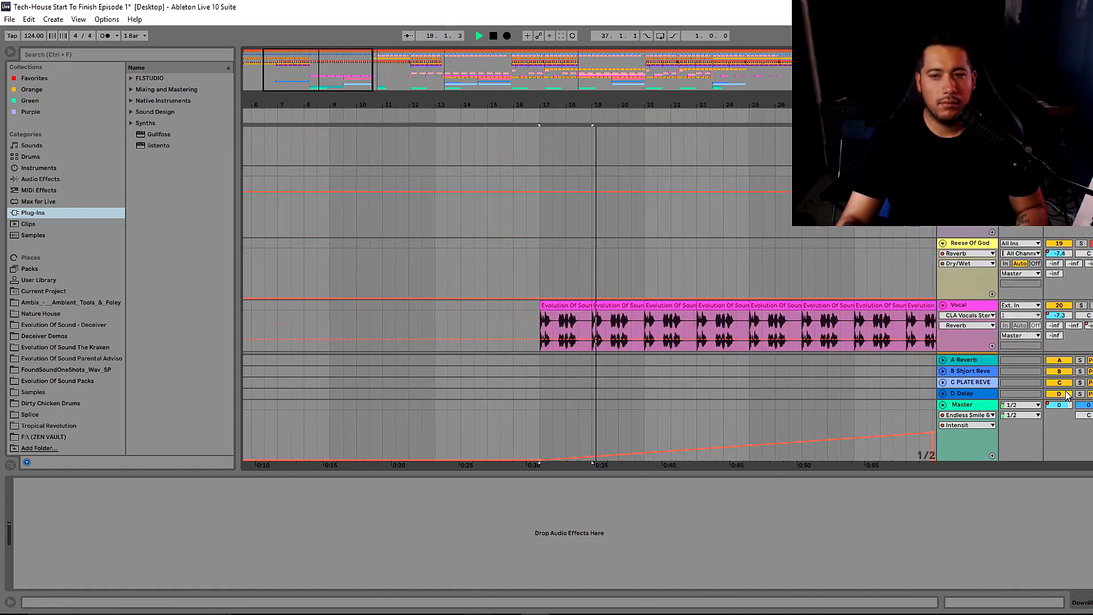
{"action": "left_click", "coordinate": [979, 410]}
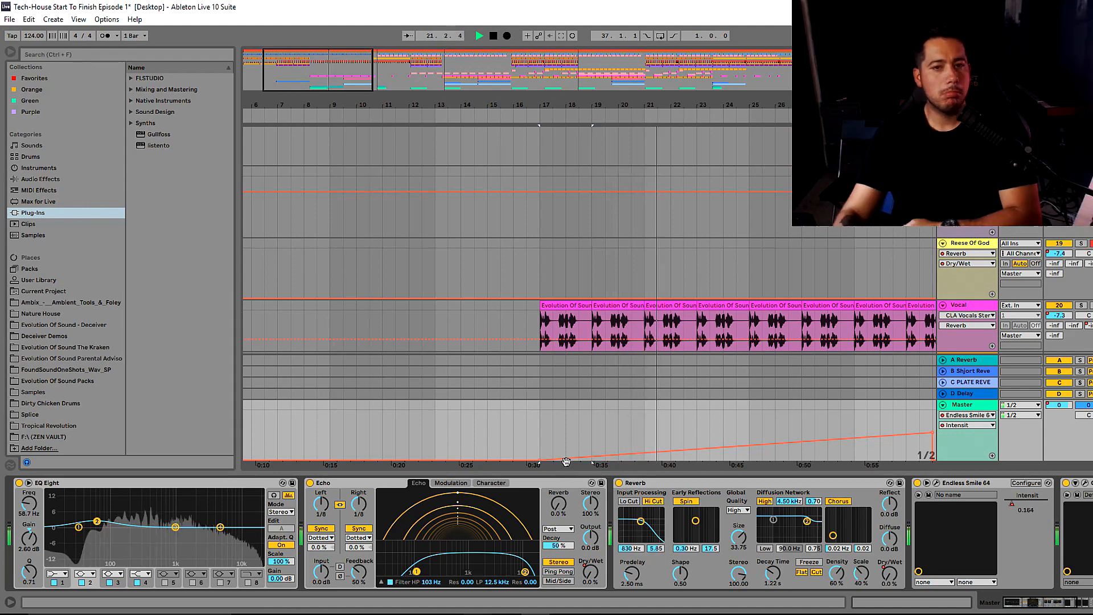
{"action": "scroll", "coordinate": [579, 381], "scroll_direction": "up", "scroll_amount": 10}
{"action": "scroll", "coordinate": [513, 226], "scroll_direction": "right", "scroll_amount": 5}
{"action": "scroll", "coordinate": [512, 226], "scroll_direction": "up", "scroll_amount": 8}
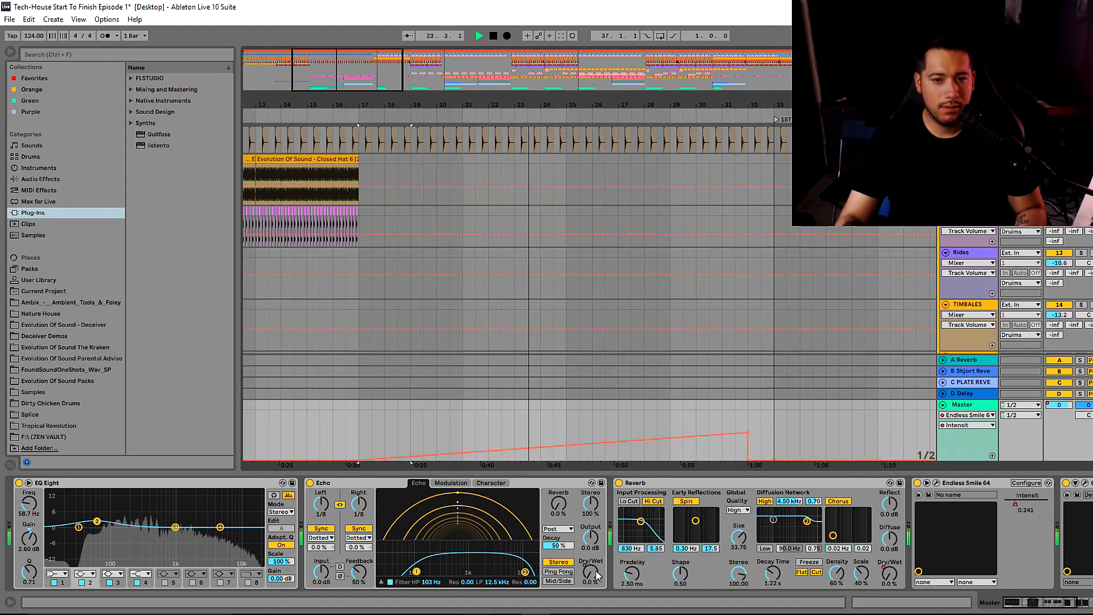
{"action": "left_click", "coordinate": [591, 571]}
{"action": "left_click_drag", "start_coordinate": [580, 460], "coordinate": [774, 435]}
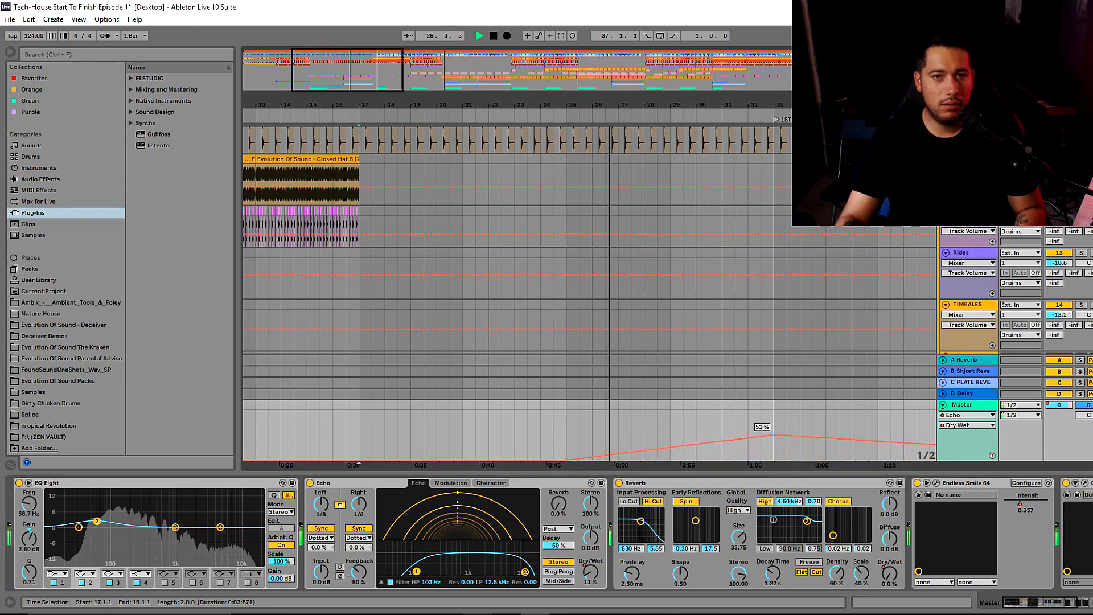
{"action": "left_click_drag", "start_coordinate": [765, 435], "coordinate": [747, 435]}
{"action": "scroll", "coordinate": [777, 433], "scroll_direction": "up", "scroll_amount": 3}
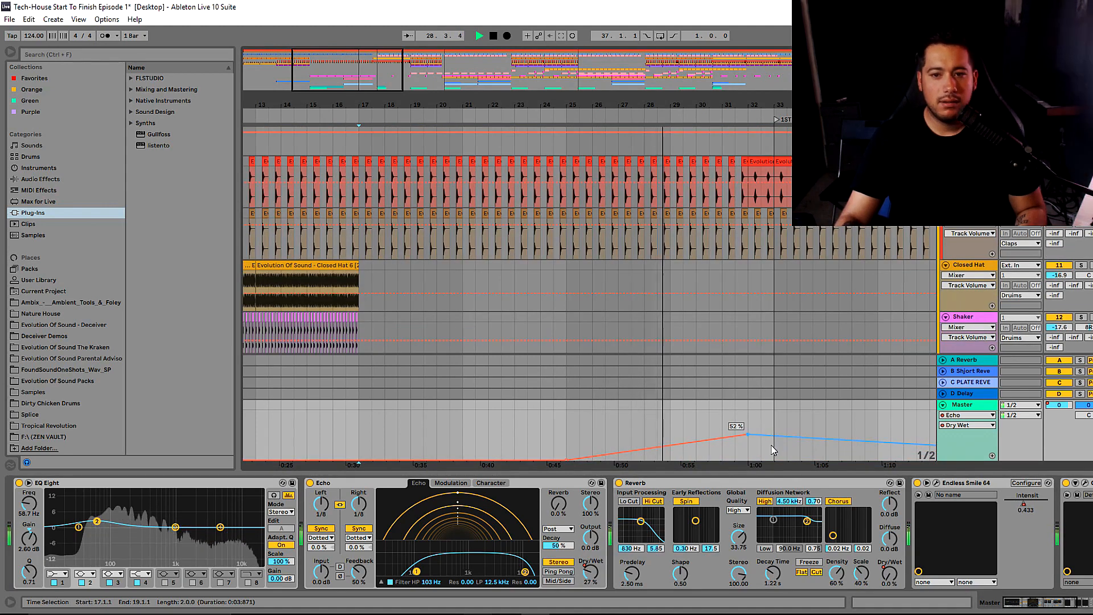
{"action": "left_click_drag", "start_coordinate": [763, 436], "coordinate": [750, 460]}
Delete the audio on clap tracks 9 and 10 between bars 32 and 33, then stop playback.
{"action": "scroll", "coordinate": [759, 401], "scroll_direction": "up", "scroll_amount": 2}
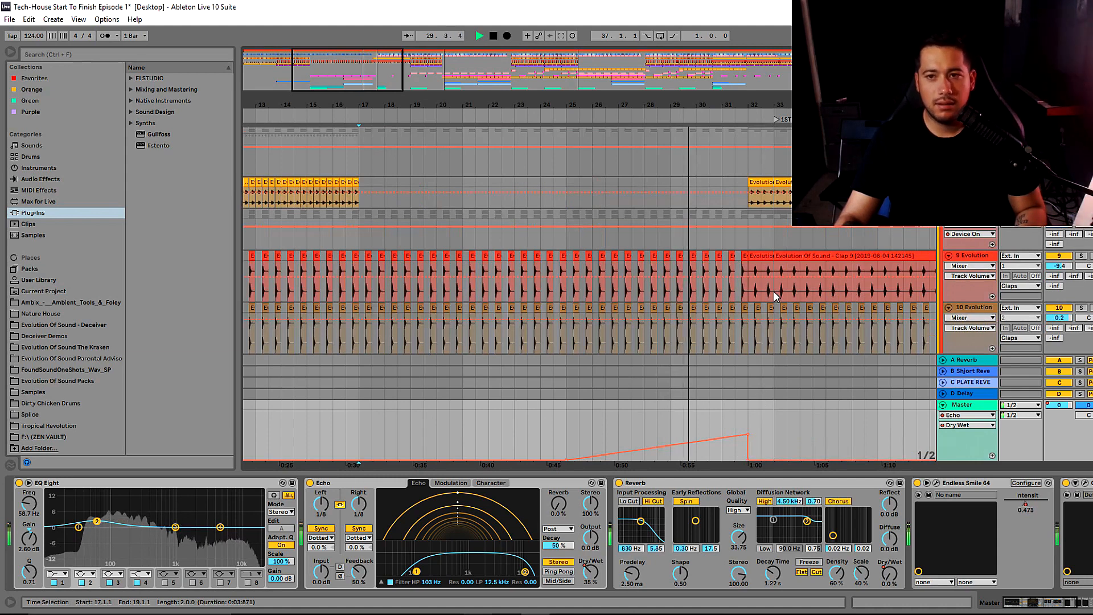
{"action": "scroll", "coordinate": [774, 292], "scroll_direction": "down", "scroll_amount": 3}
{"action": "left_click_drag", "start_coordinate": [751, 299], "coordinate": [775, 234]}
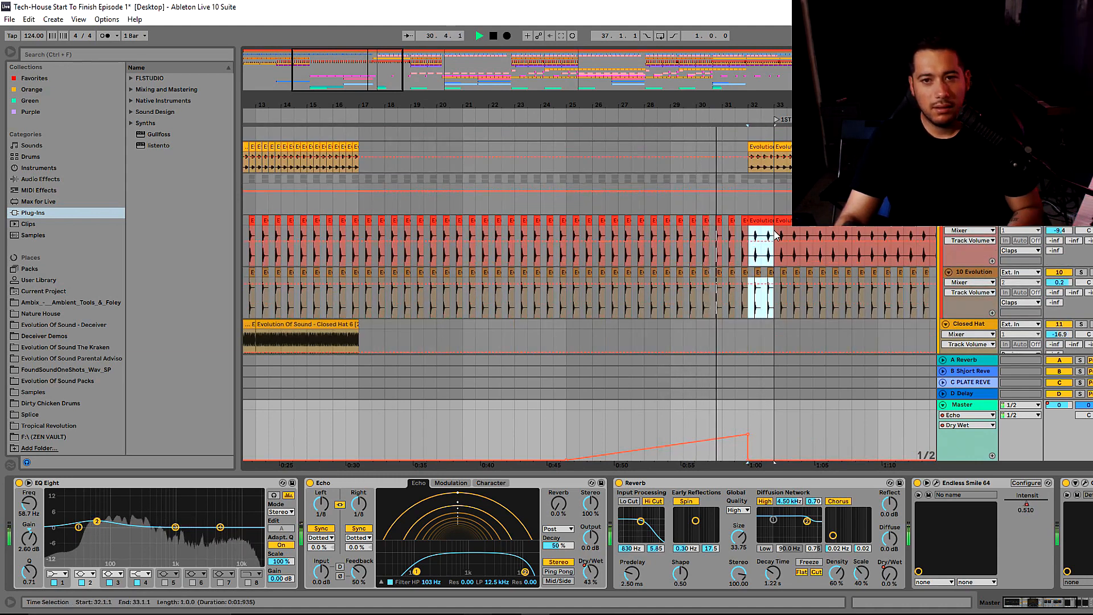
{"action": "key", "text": "Delete"}
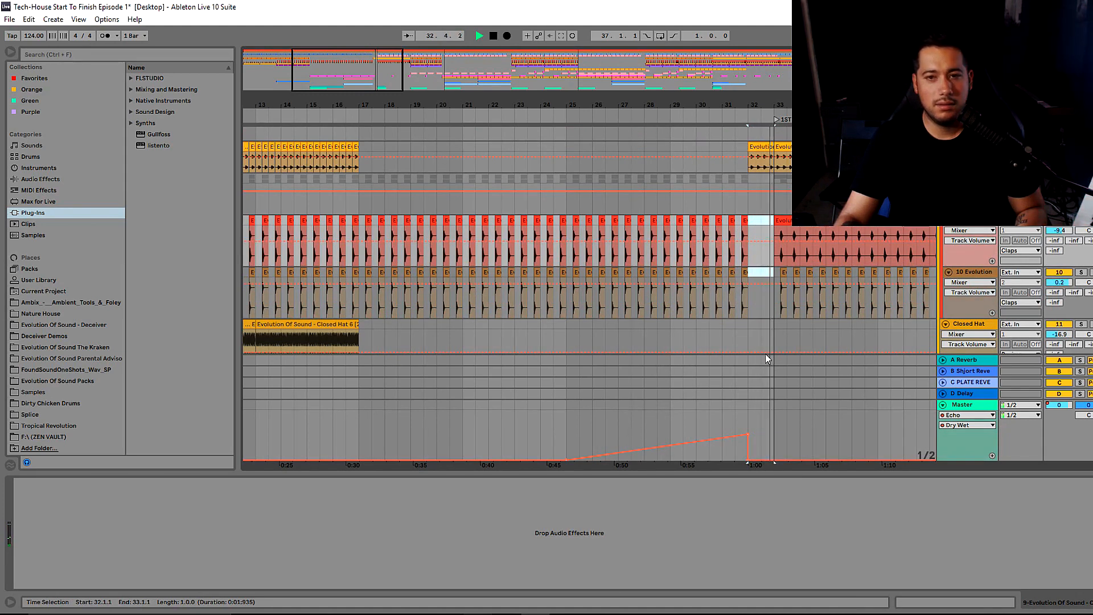
{"action": "scroll", "coordinate": [765, 354], "scroll_direction": "up", "scroll_amount": 3}
{"action": "key", "text": "space"}
Play from bar 29.4 and delete the open hat clip that fills bar 32, just before the first drop.
{"action": "scroll", "coordinate": [753, 339], "scroll_direction": "up", "scroll_amount": 3}
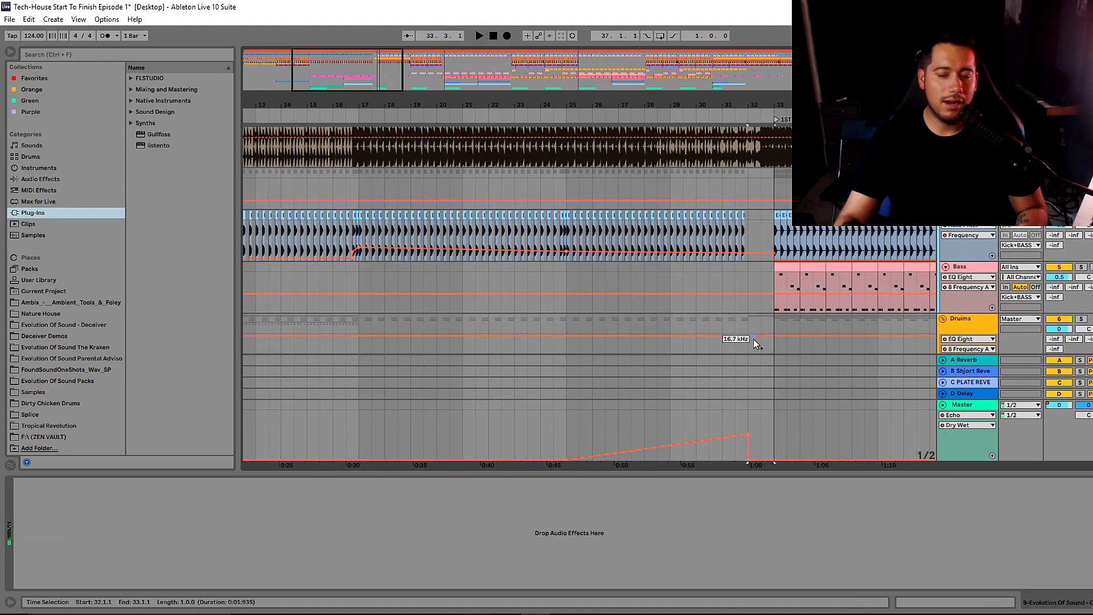
{"action": "left_click_drag", "start_coordinate": [721, 104], "coordinate": [584, 140]}
{"action": "scroll", "coordinate": [585, 165], "scroll_direction": "up", "scroll_amount": 2}
{"action": "scroll", "coordinate": [593, 179], "scroll_direction": "down", "scroll_amount": 7}
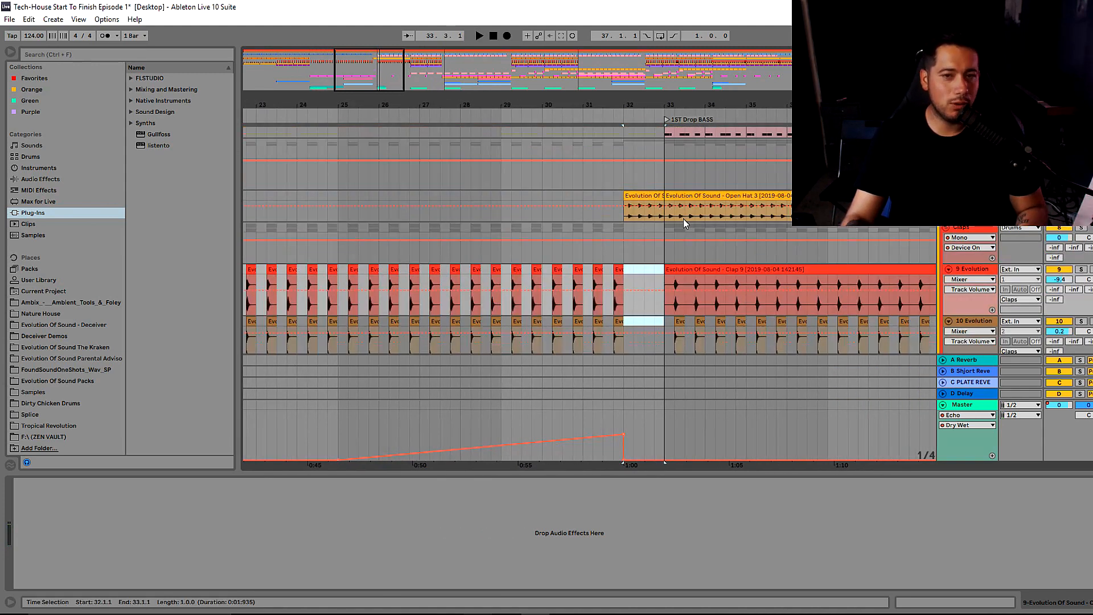
{"action": "scroll", "coordinate": [671, 222], "scroll_direction": "down", "scroll_amount": 2}
{"action": "left_click_drag", "start_coordinate": [626, 194], "coordinate": [660, 196]}
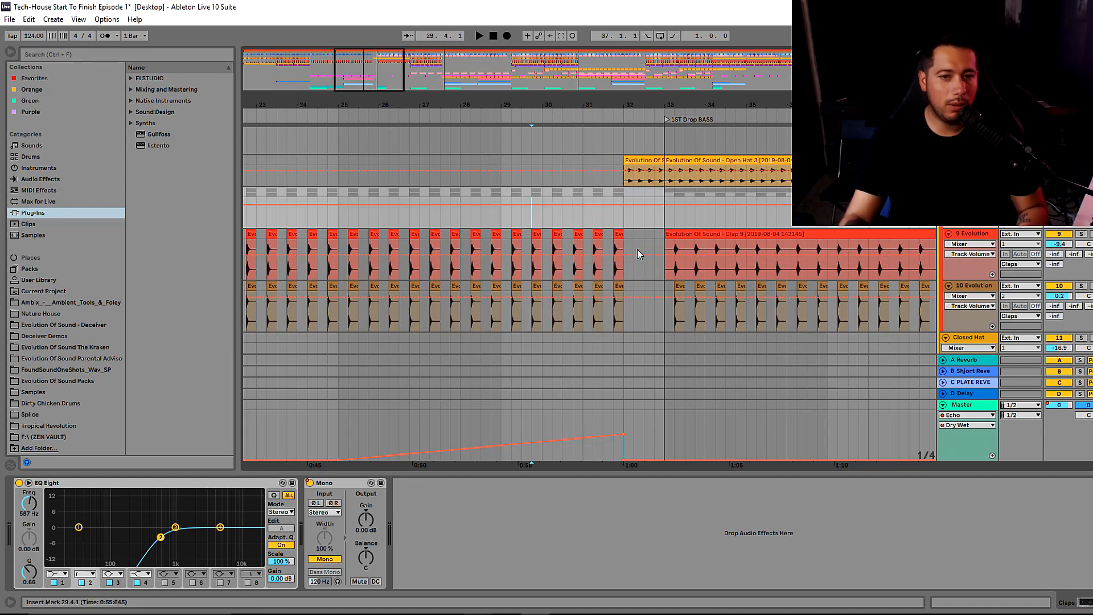
{"action": "key", "text": "space"}
{"action": "scroll", "coordinate": [637, 351], "scroll_direction": "up", "scroll_amount": 7}
{"action": "left_click", "coordinate": [646, 288]}
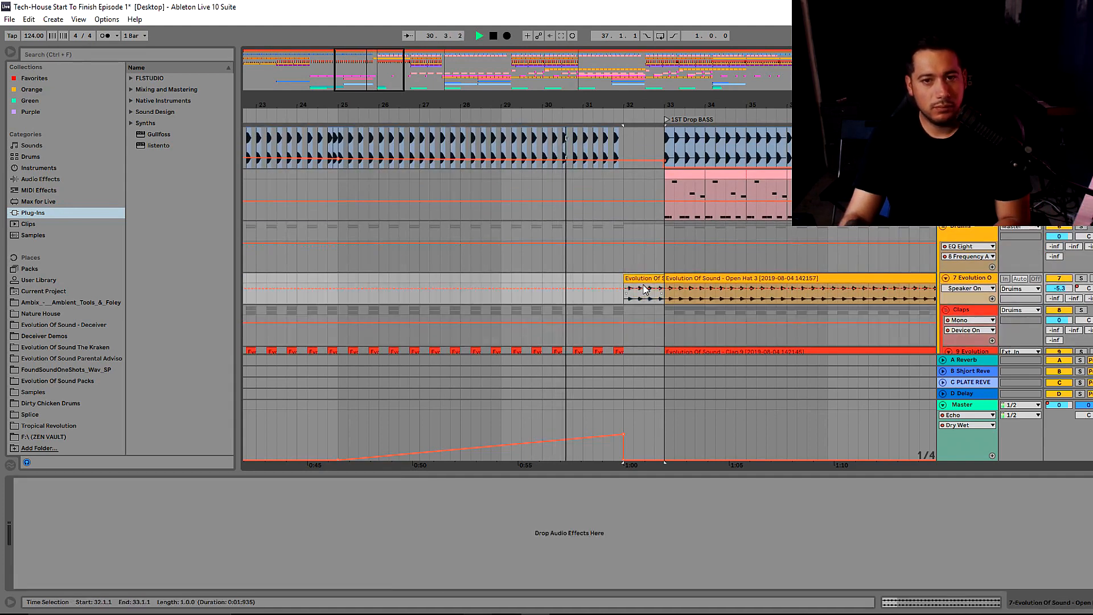
{"action": "key", "text": "Delete"}
Fade the master Echo Dry/Wet automation to zero at bar 33, raise the Endless Smile Intensity automation just after bar 32, and replay from bar 31.
{"action": "scroll", "coordinate": [649, 262], "scroll_direction": "up", "scroll_amount": 5}
{"action": "scroll", "coordinate": [652, 262], "scroll_direction": "down", "scroll_amount": 15}
{"action": "left_click_drag", "start_coordinate": [623, 458], "coordinate": [665, 460]}
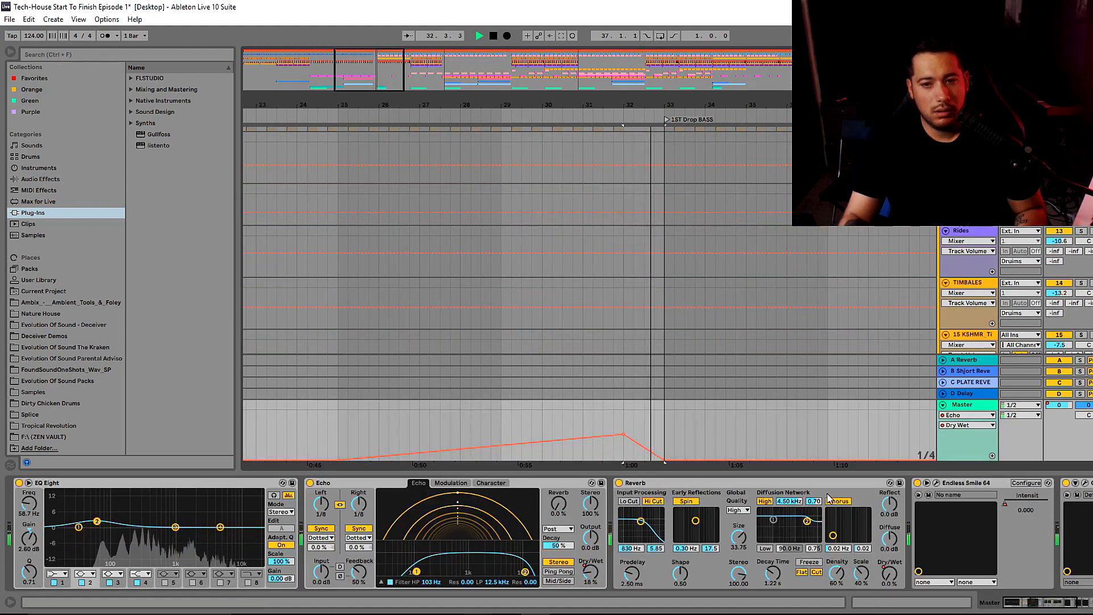
{"action": "left_click", "coordinate": [1005, 504]}
{"action": "mouse_move", "coordinate": [622, 459]}
{"action": "left_mouse_down"}
{"action": "mouse_move", "coordinate": [664, 461]}
{"action": "mouse_move", "coordinate": [624, 441]}
{"action": "left_mouse_up"}
{"action": "left_click", "coordinate": [584, 389]}
{"action": "key", "text": "space"}
Automate the master Reverb Dry/Wet to rise from bar 25 to a peak at bar 32 and cut to zero at bar 33.
{"action": "left_click", "coordinate": [889, 573]}
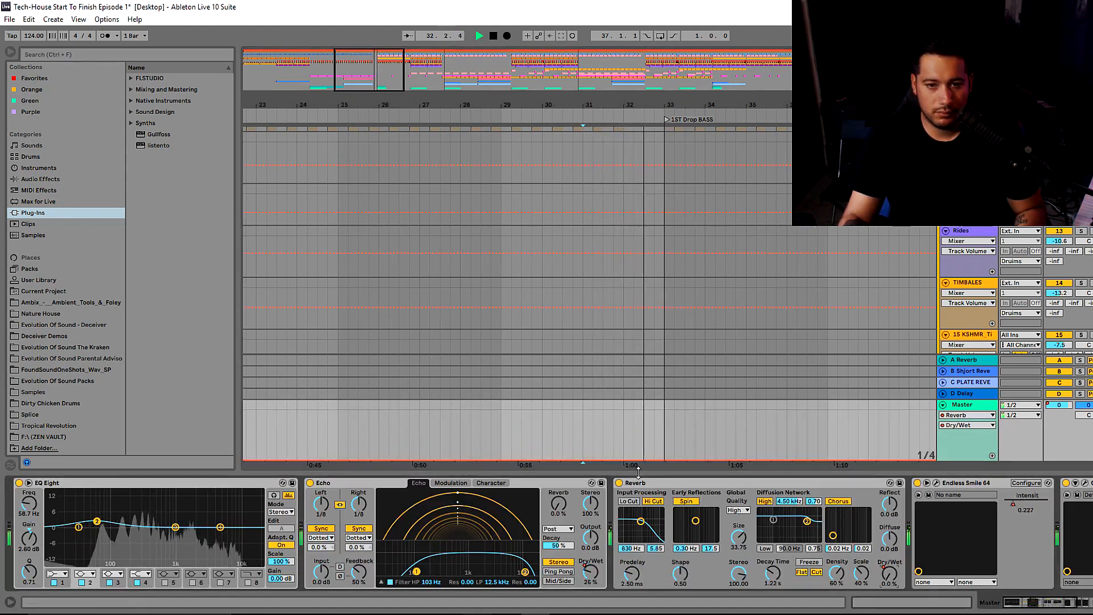
{"action": "key", "text": "space"}
{"action": "left_click", "coordinate": [582, 459]}
{"action": "left_click_drag", "start_coordinate": [633, 459], "coordinate": [634, 438]}
{"action": "key", "text": "space"}
{"action": "left_click_drag", "start_coordinate": [461, 460], "coordinate": [339, 460]}
{"action": "left_click_drag", "start_coordinate": [633, 437], "coordinate": [623, 435]}
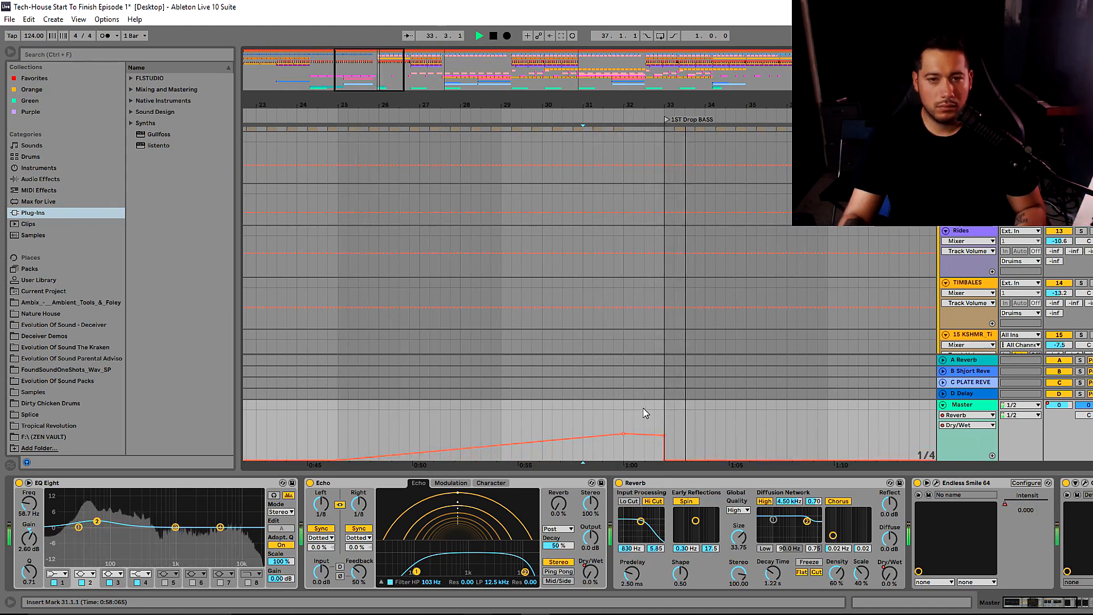
Play from bar 16 and review the kick, bass, hat and clap layers leading into the first drop.
{"action": "scroll", "coordinate": [586, 283], "scroll_direction": "up", "scroll_amount": 5}
{"action": "left_click_drag", "start_coordinate": [419, 88], "coordinate": [418, 60]}
{"action": "key", "text": "space"}
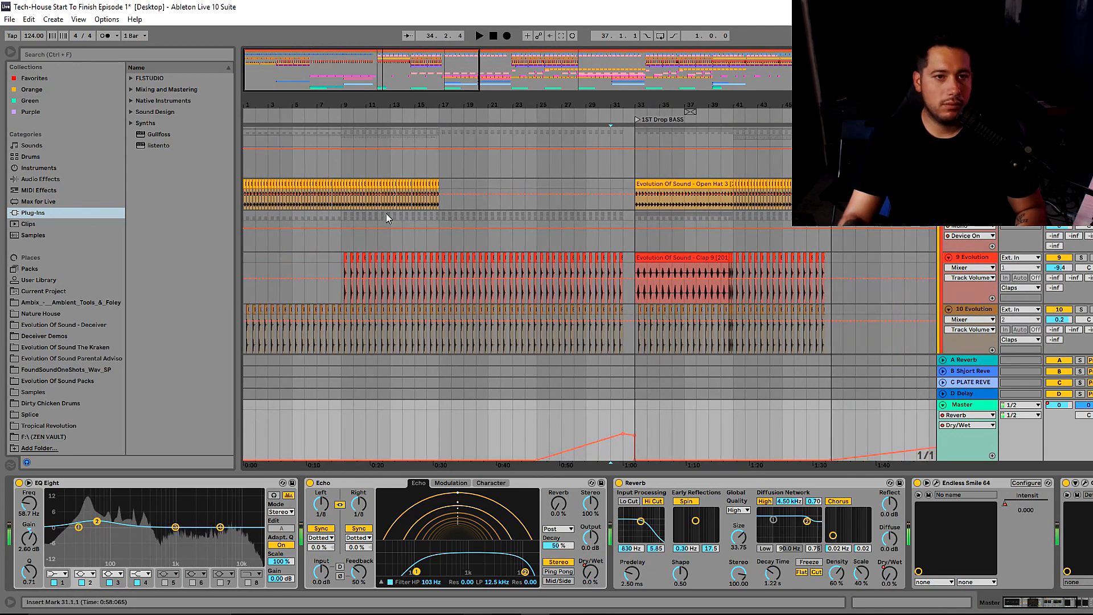
{"action": "left_click", "coordinate": [429, 214]}
{"action": "key", "text": "space"}
{"action": "left_click_drag", "start_coordinate": [547, 471], "coordinate": [547, 530]}
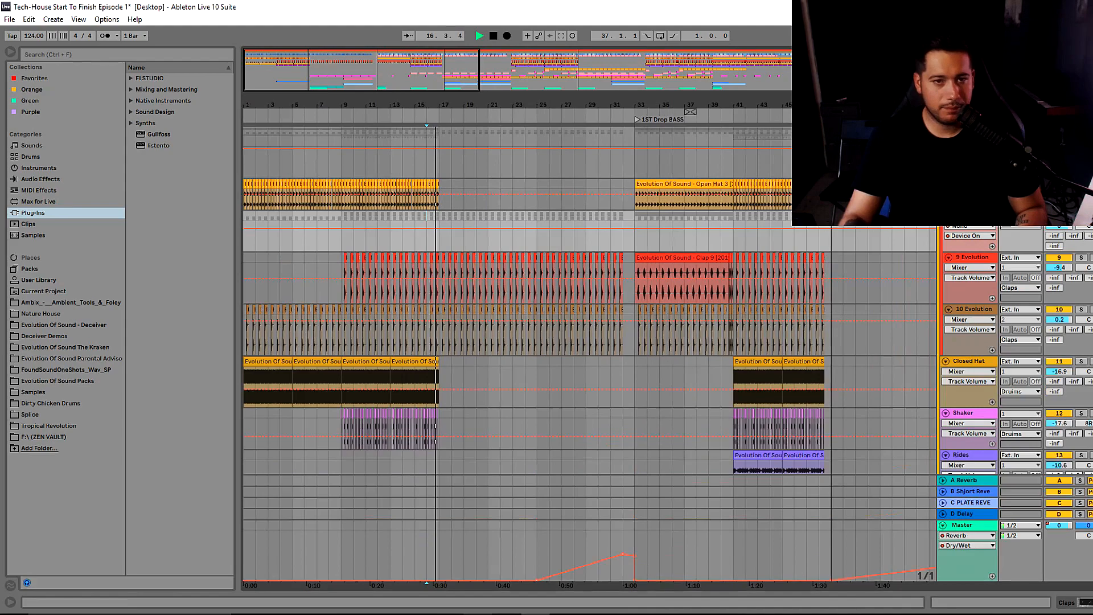
{"action": "scroll", "coordinate": [521, 368], "scroll_direction": "up", "scroll_amount": 7}
{"action": "scroll", "coordinate": [521, 366], "scroll_direction": "up", "scroll_amount": 5, "text": "ctrl"}
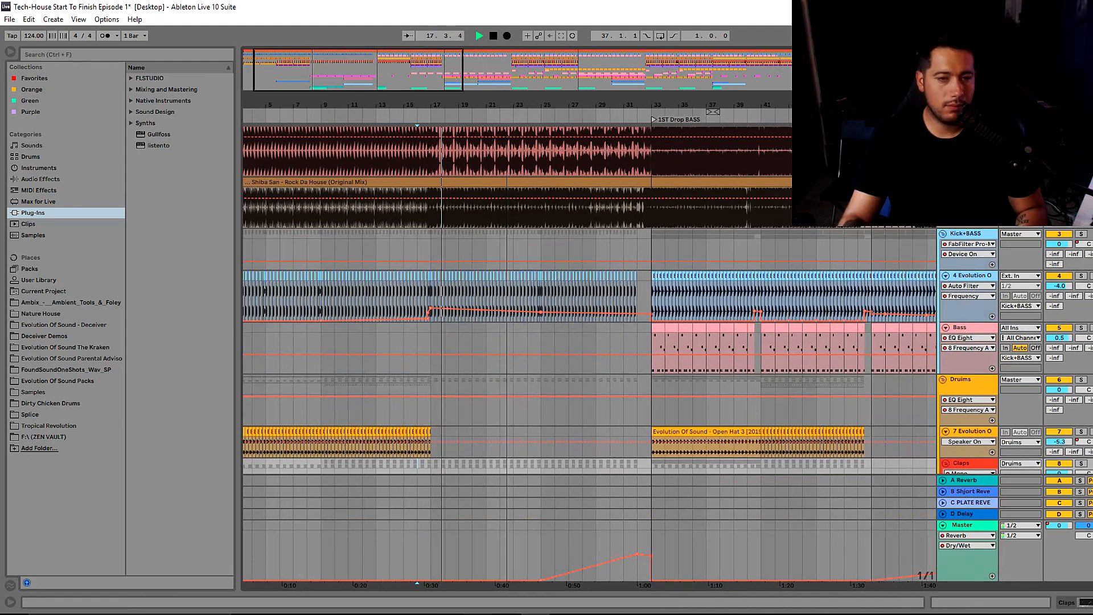
{"action": "scroll", "coordinate": [476, 206], "scroll_direction": "down", "scroll_amount": 7}
{"action": "scroll", "coordinate": [476, 206], "scroll_direction": "down", "scroll_amount": 3}
{"action": "scroll", "coordinate": [412, 212], "scroll_direction": "down", "scroll_amount": 4, "text": "ctrl"}
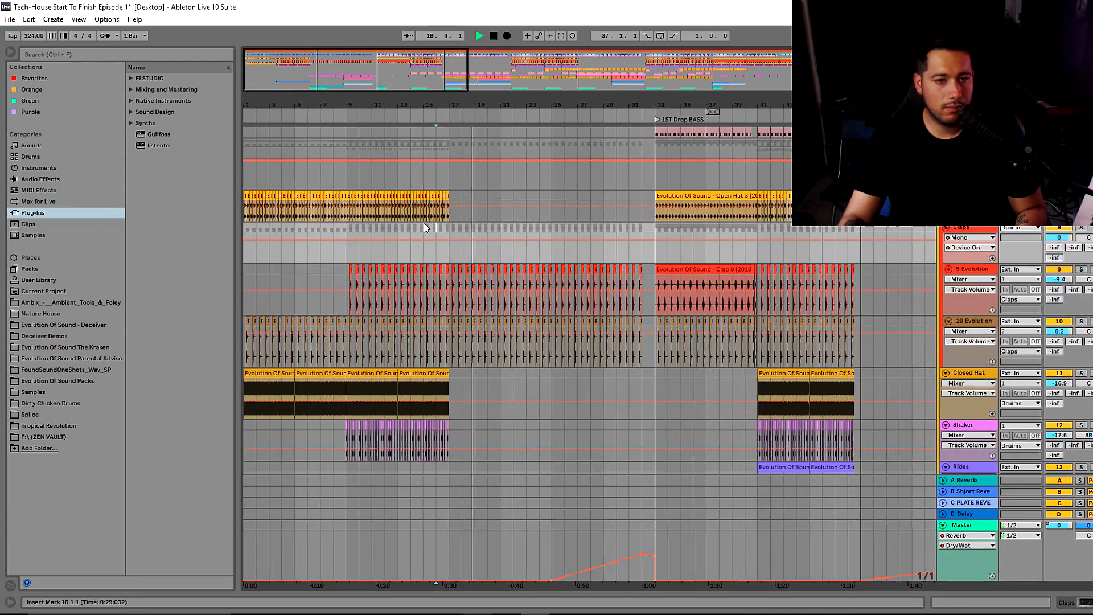
Copy the Uplifter 2 clip from bar 9 to bar 25 on its track, and delete the lower uplifter clip at bars 25–32.
{"action": "scroll", "coordinate": [527, 256], "scroll_direction": "down", "scroll_amount": 6}
{"action": "scroll", "coordinate": [570, 259], "scroll_direction": "down", "scroll_amount": 6}
{"action": "scroll", "coordinate": [591, 259], "scroll_direction": "down", "scroll_amount": 5}
{"action": "scroll", "coordinate": [597, 273], "scroll_direction": "up", "scroll_amount": 3}
{"action": "left_click", "coordinate": [592, 318]}
{"action": "left_click", "coordinate": [423, 209]}
{"action": "key", "text": "ctrl+c"}
{"action": "left_click", "coordinate": [551, 232]}
{"action": "key", "text": "ctrl+v"}
{"action": "left_click", "coordinate": [595, 318]}
{"action": "key", "text": "Delete"}
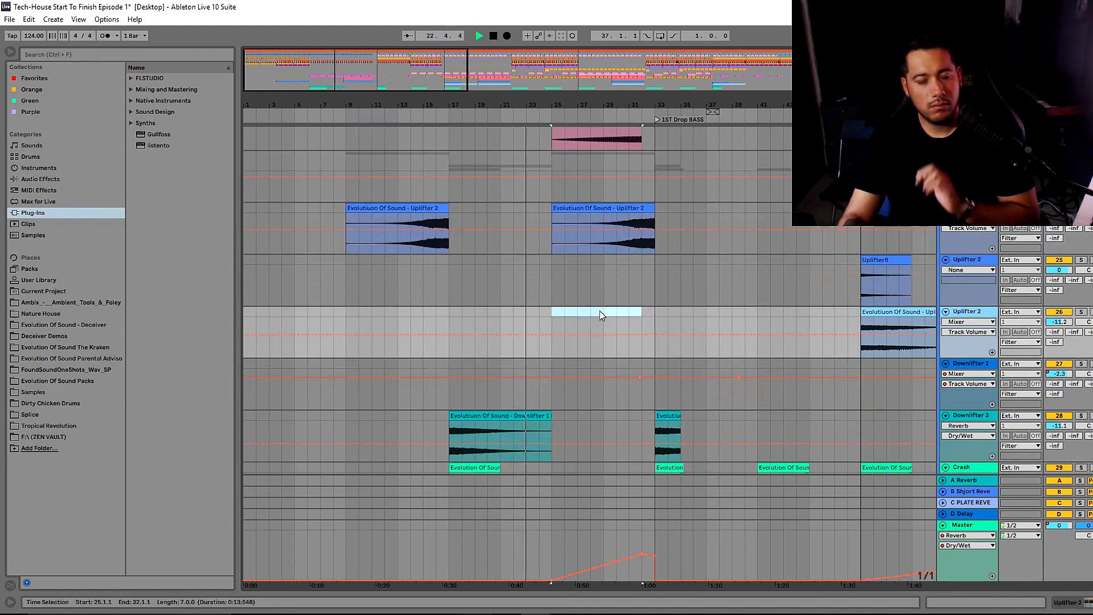
Listen through the build-up and level the master Reverb Dry/Wet automation between bars 32 and 33.
{"action": "scroll", "coordinate": [545, 264], "scroll_direction": "up", "scroll_amount": 12}
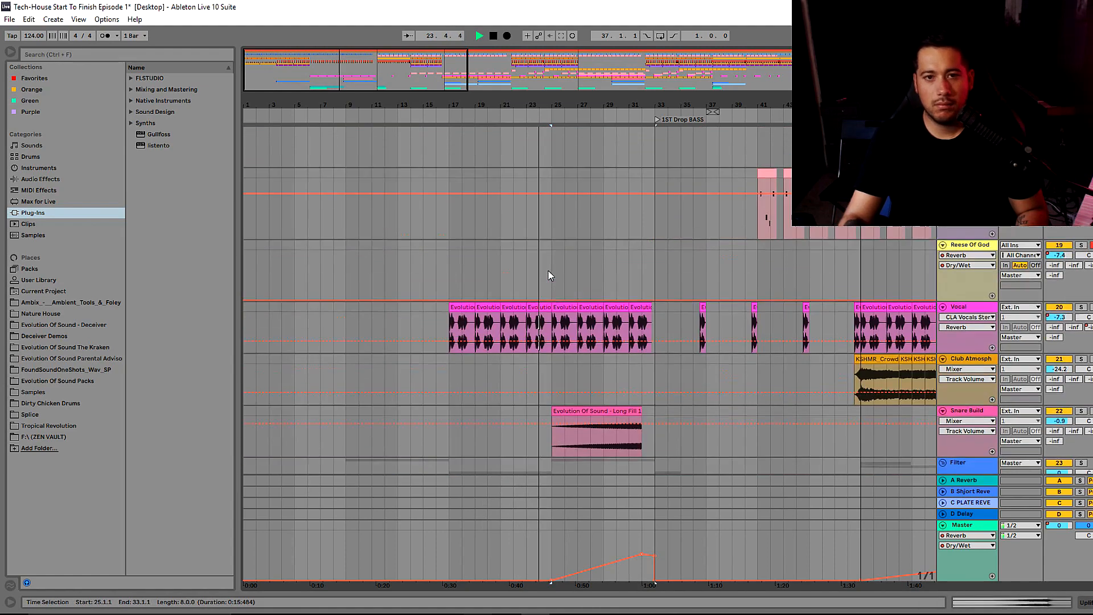
{"action": "scroll", "coordinate": [534, 267], "scroll_direction": "up", "scroll_amount": 5}
{"action": "mouse_move", "coordinate": [394, 66]}
{"action": "left_mouse_down"}
{"action": "mouse_move", "coordinate": [394, 89]}
{"action": "mouse_move", "coordinate": [407, 73]}
{"action": "left_mouse_up"}
{"action": "scroll", "coordinate": [886, 259], "scroll_direction": "down", "scroll_amount": 4}
{"action": "scroll", "coordinate": [492, 262], "scroll_direction": "down", "scroll_amount": 11}
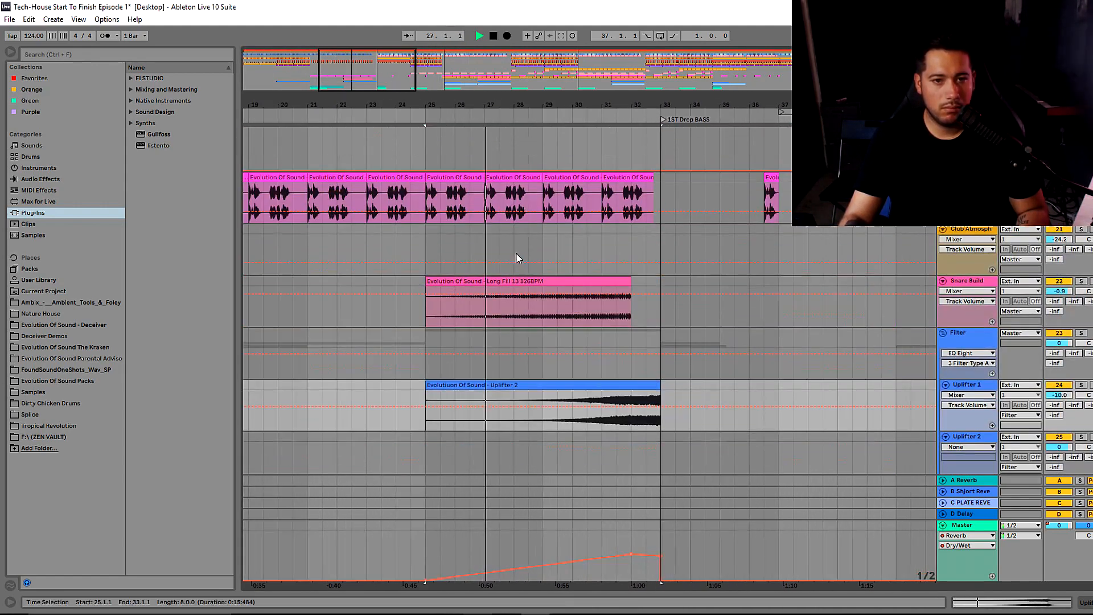
{"action": "scroll", "coordinate": [661, 327], "scroll_direction": "down", "scroll_amount": 6}
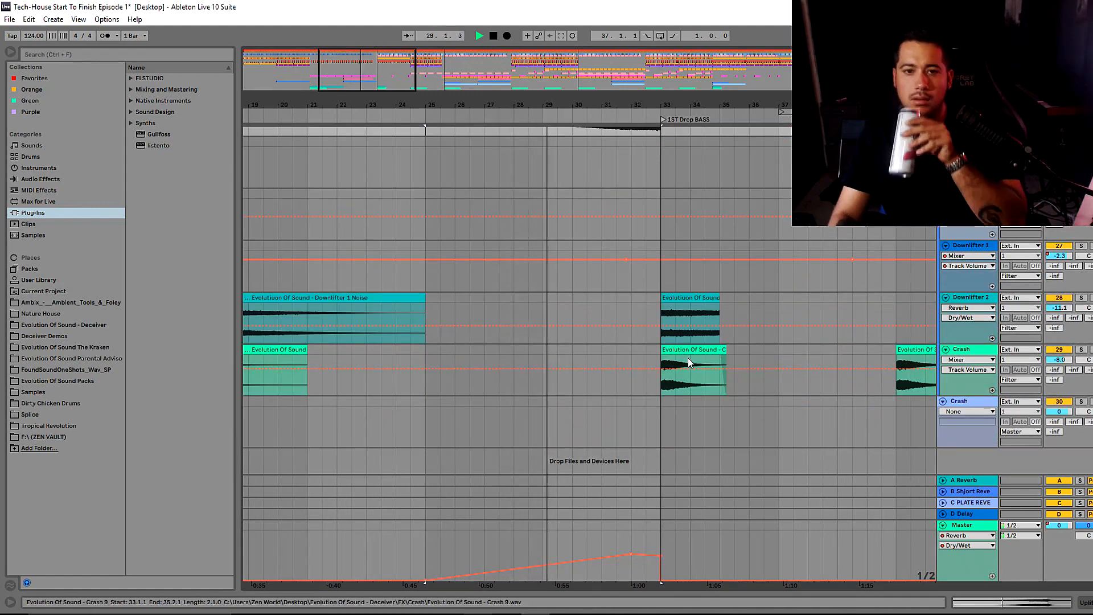
{"action": "left_click", "coordinate": [661, 555]}
{"action": "left_click_drag", "start_coordinate": [649, 569], "coordinate": [661, 553]}
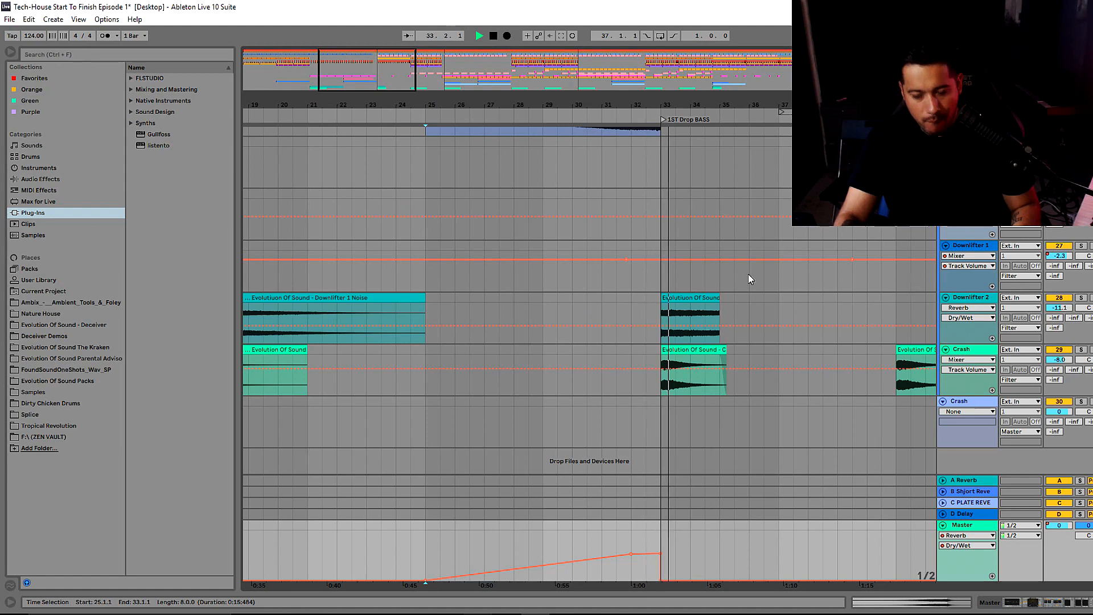
Trim the Uplifter 2 clip in the build-up to end at bar 32 and replay from bar 31.
{"action": "scroll", "coordinate": [748, 274], "scroll_direction": "up", "scroll_amount": 5}
{"action": "left_click_drag", "start_coordinate": [660, 256], "coordinate": [631, 255]}
{"action": "key", "text": "space"}
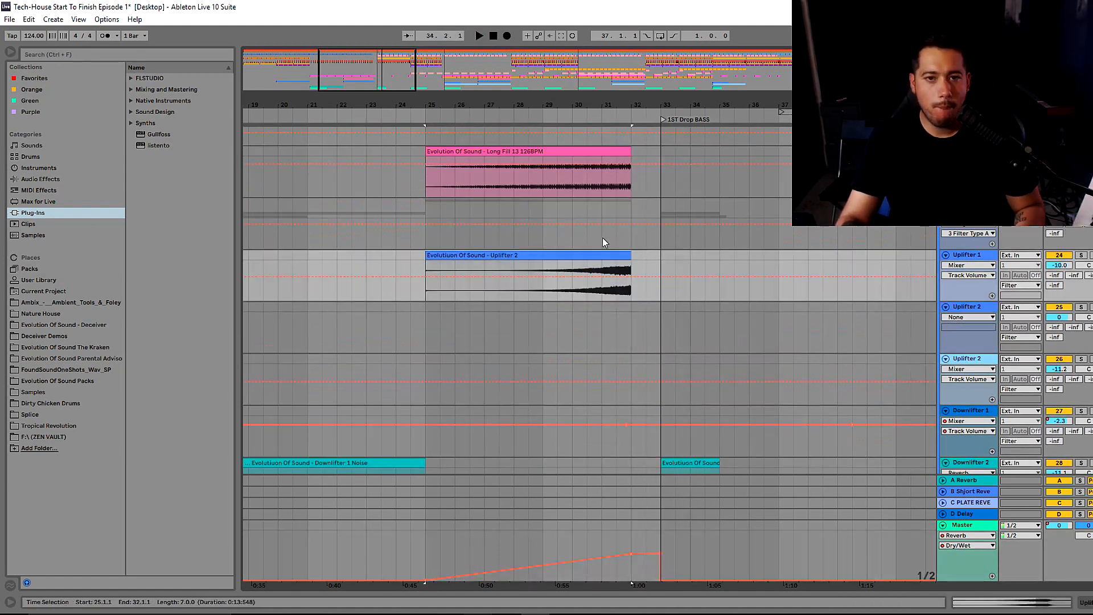
{"action": "left_click", "coordinate": [602, 238]}
{"action": "key", "text": "space"}
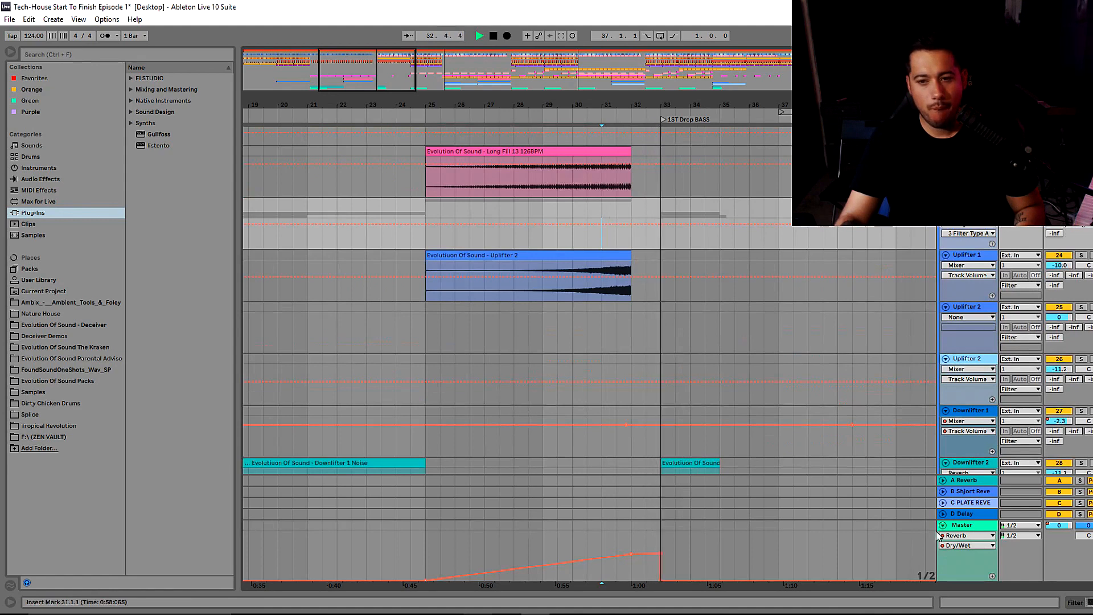
Automate the Vocal's C-Plate Reverb send to peak at bar 32 and fade to -inf dB midway through bar 35.
{"action": "double_click", "coordinate": [960, 525]}
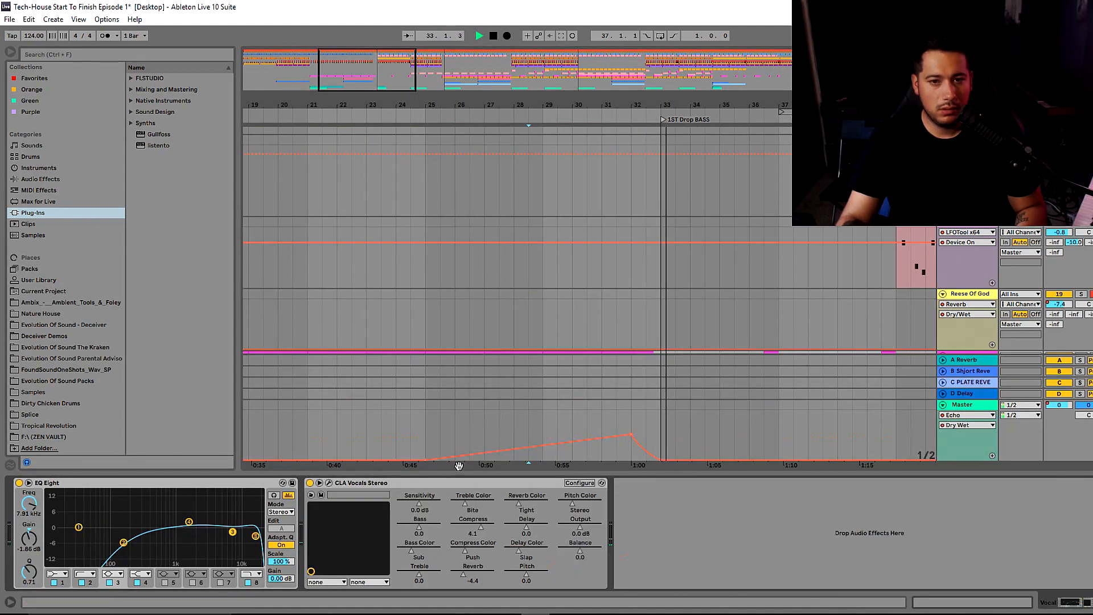
{"action": "scroll", "coordinate": [916, 268], "scroll_direction": "down", "scroll_amount": 3}
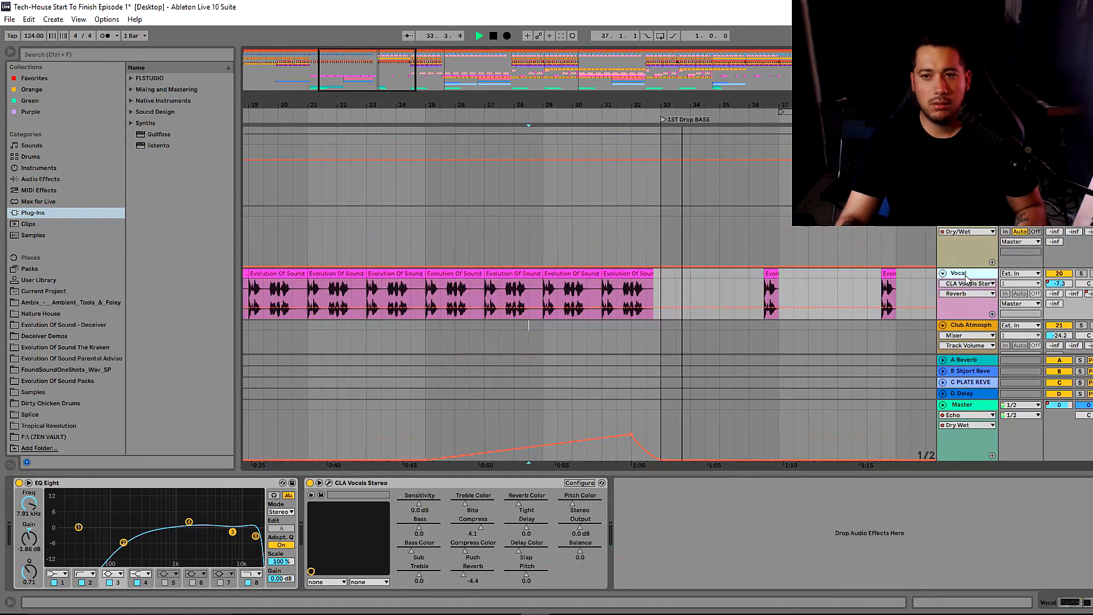
{"action": "key", "text": "Tab"}
{"action": "left_click_drag", "start_coordinate": [449, 464], "coordinate": [693, 472]}
{"action": "key", "text": "space"}
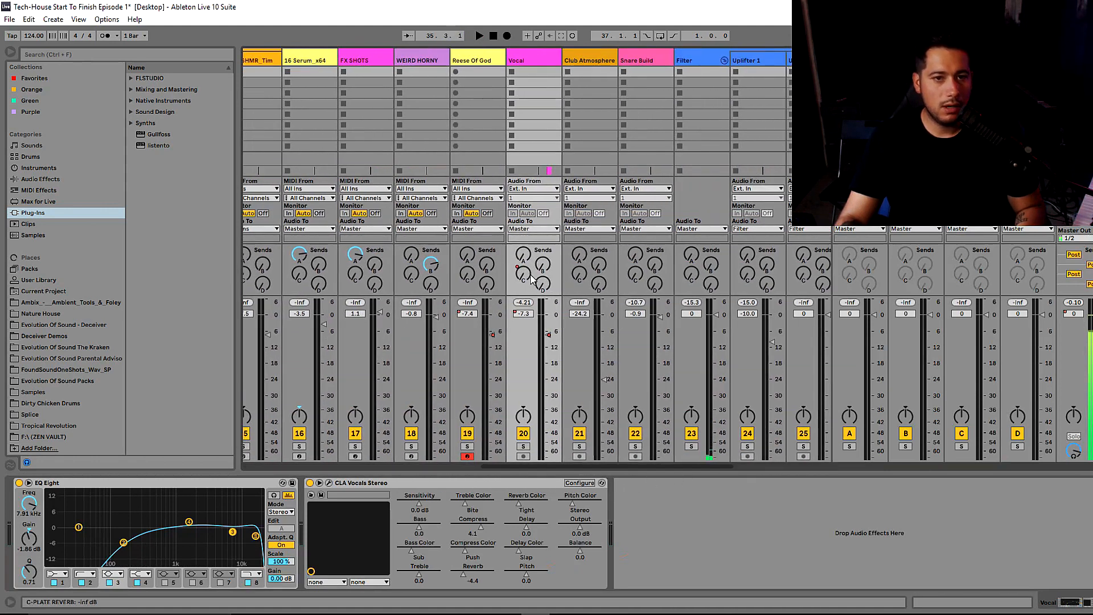
{"action": "key", "text": "Tab"}
{"action": "key", "text": "space"}
{"action": "left_click_drag", "start_coordinate": [638, 318], "coordinate": [734, 317]}
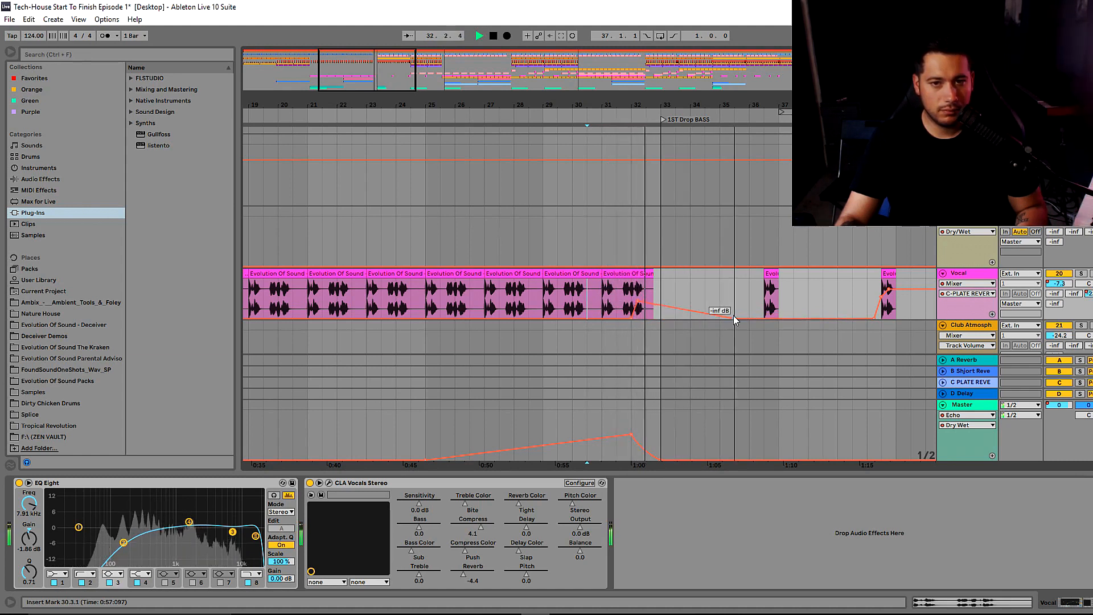
{"action": "left_click_drag", "start_coordinate": [637, 302], "coordinate": [631, 299]}
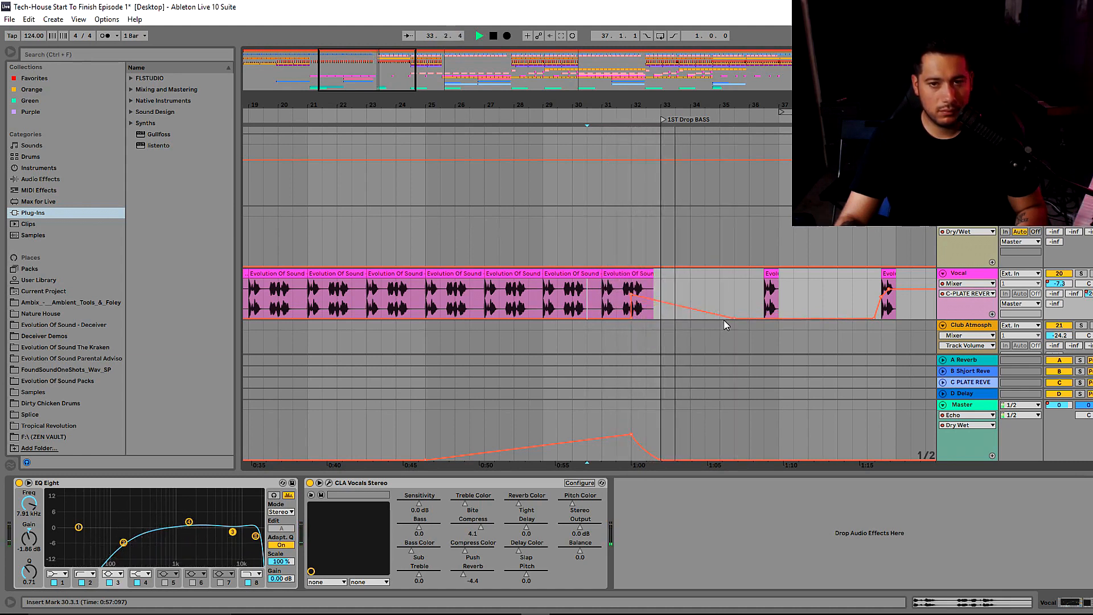
Listen into the first drop while reviewing the drum, synth, vocal and riser tracks around it.
{"action": "left_click_drag", "start_coordinate": [714, 470], "coordinate": [703, 587]}
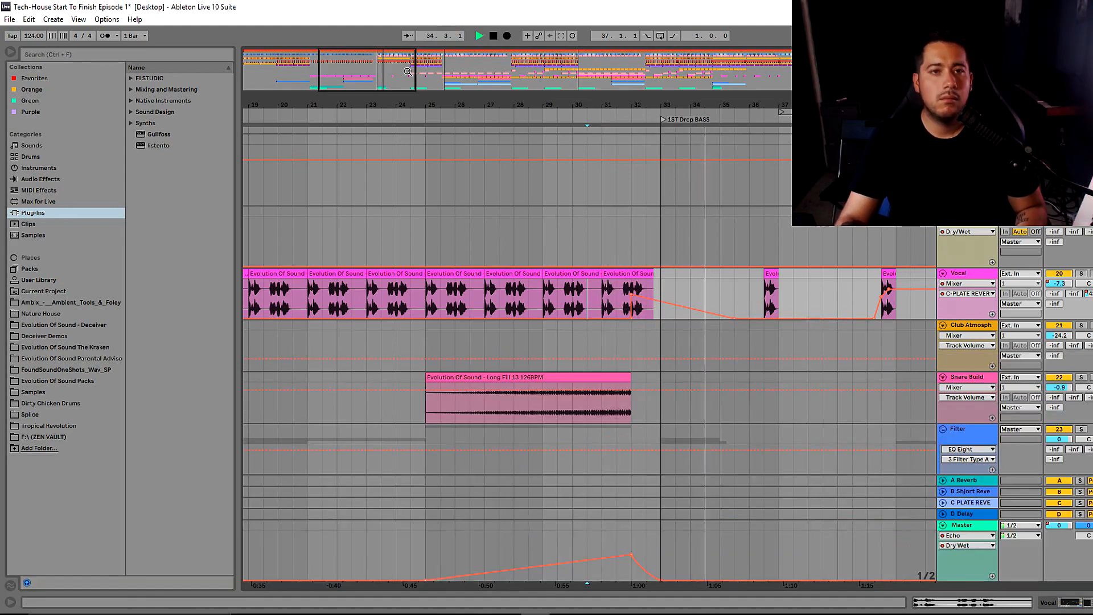
{"action": "scroll", "coordinate": [539, 241], "scroll_direction": "down", "scroll_amount": 5}
{"action": "scroll", "coordinate": [540, 241], "scroll_direction": "up", "scroll_amount": 3}
{"action": "scroll", "coordinate": [493, 248], "scroll_direction": "up", "scroll_amount": 10}
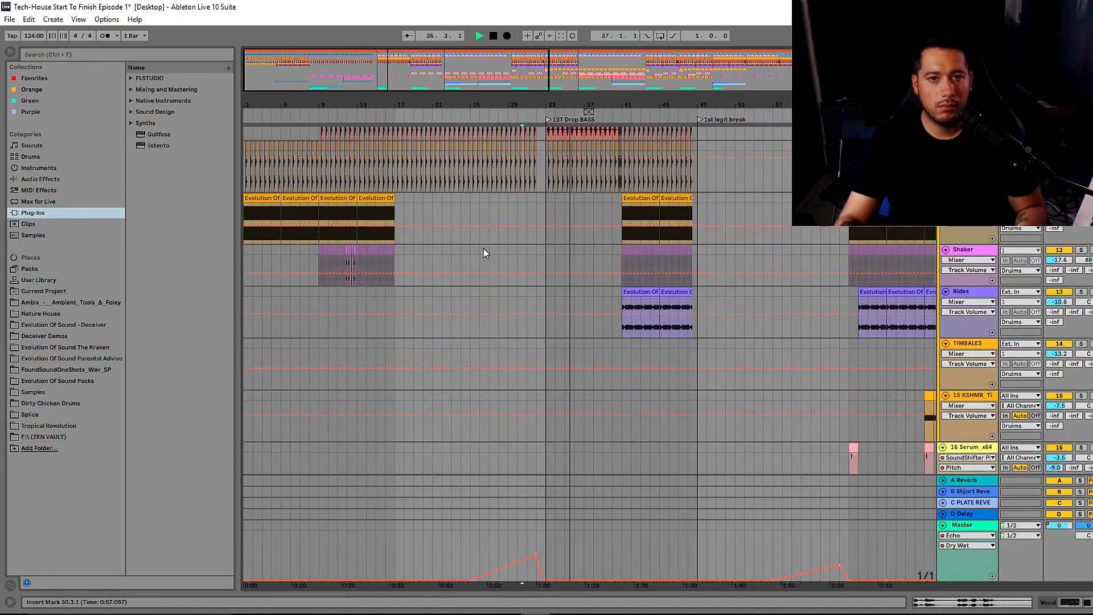
{"action": "scroll", "coordinate": [484, 251], "scroll_direction": "up", "scroll_amount": 2}
{"action": "mouse_move", "coordinate": [481, 106]}
{"action": "left_mouse_down"}
{"action": "mouse_move", "coordinate": [485, 137]}
{"action": "mouse_move", "coordinate": [481, 117]}
{"action": "left_mouse_up"}
{"action": "scroll", "coordinate": [558, 196], "scroll_direction": "down", "scroll_amount": 10}
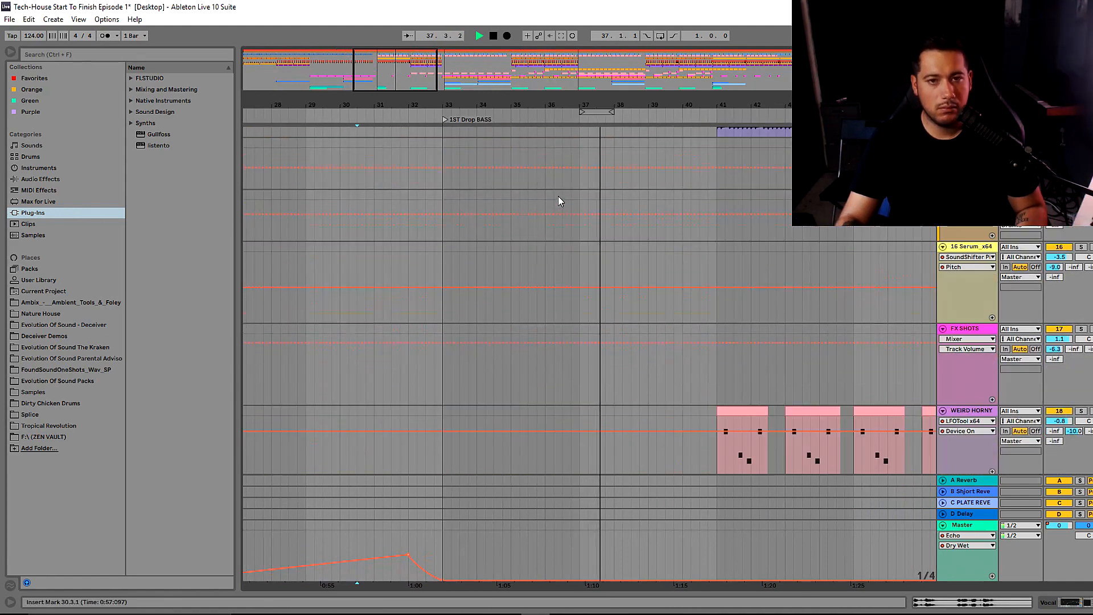
{"action": "scroll", "coordinate": [590, 285], "scroll_direction": "down", "scroll_amount": 5}
{"action": "key", "text": "space"}
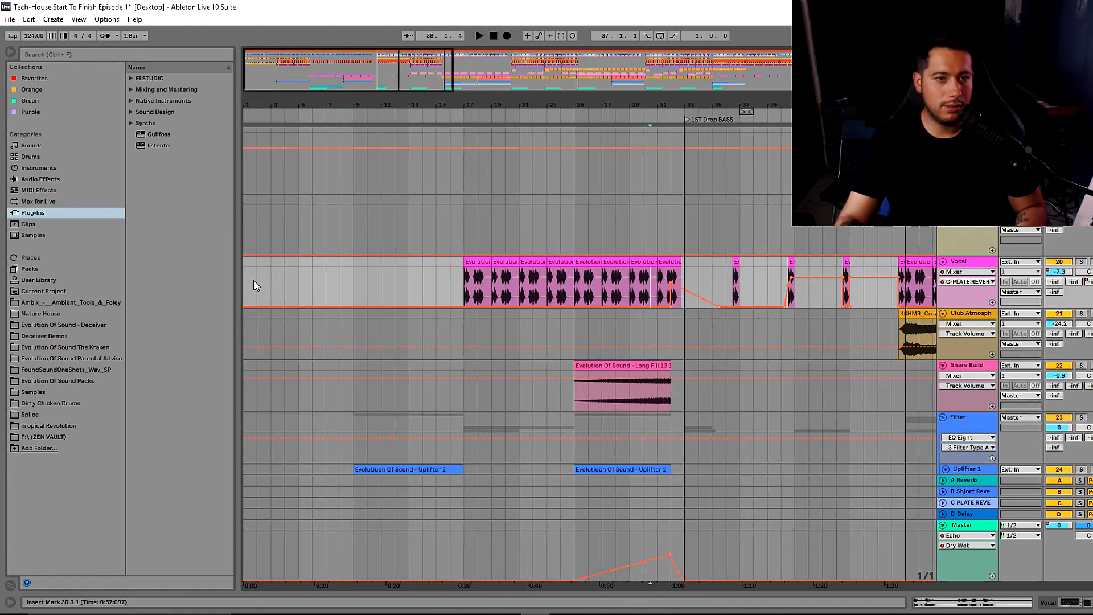
Play the intro from bar 1 and lower the Closed Hat track volume to -20.6 dB.
{"action": "left_click_drag", "start_coordinate": [291, 75], "coordinate": [276, 200]}
{"action": "scroll", "coordinate": [317, 262], "scroll_direction": "up", "scroll_amount": 10}
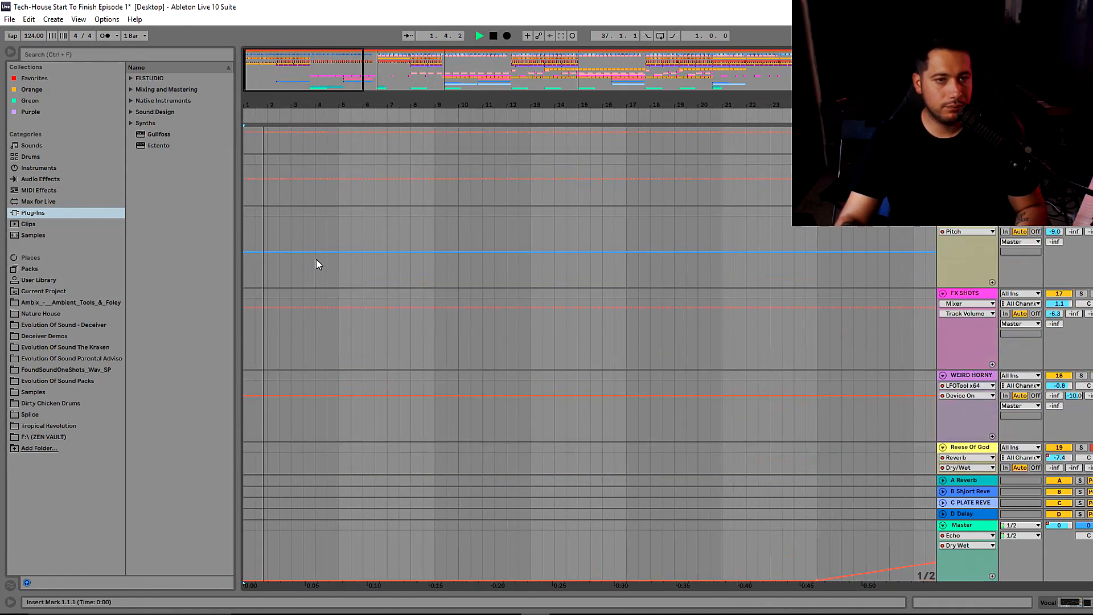
{"action": "left_click_drag", "start_coordinate": [261, 63], "coordinate": [288, 144]}
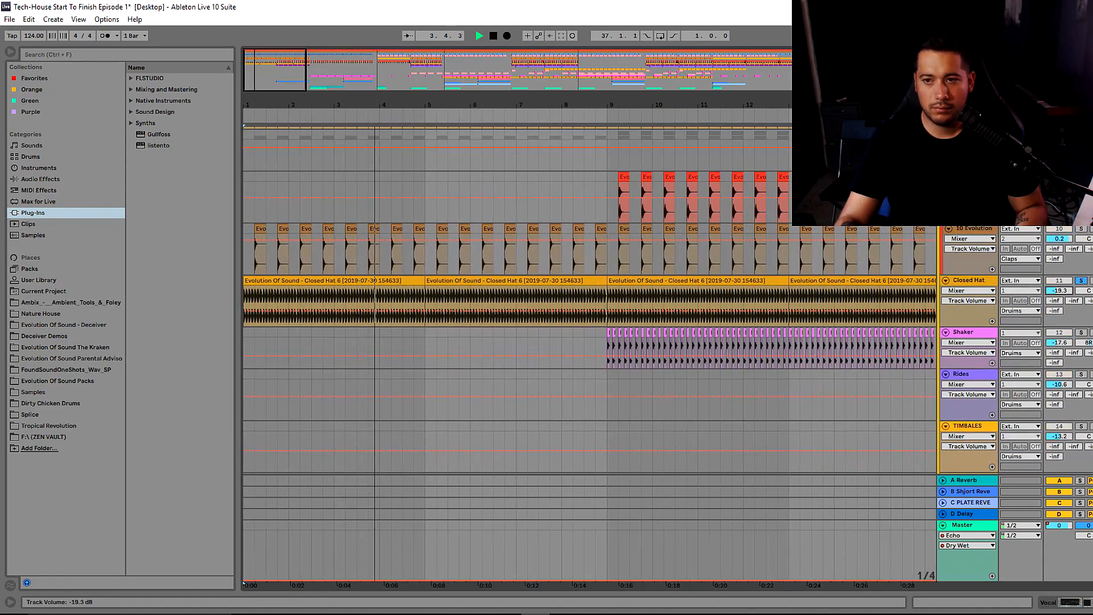
{"action": "left_click_drag", "start_coordinate": [1071, 292], "coordinate": [1064, 295]}
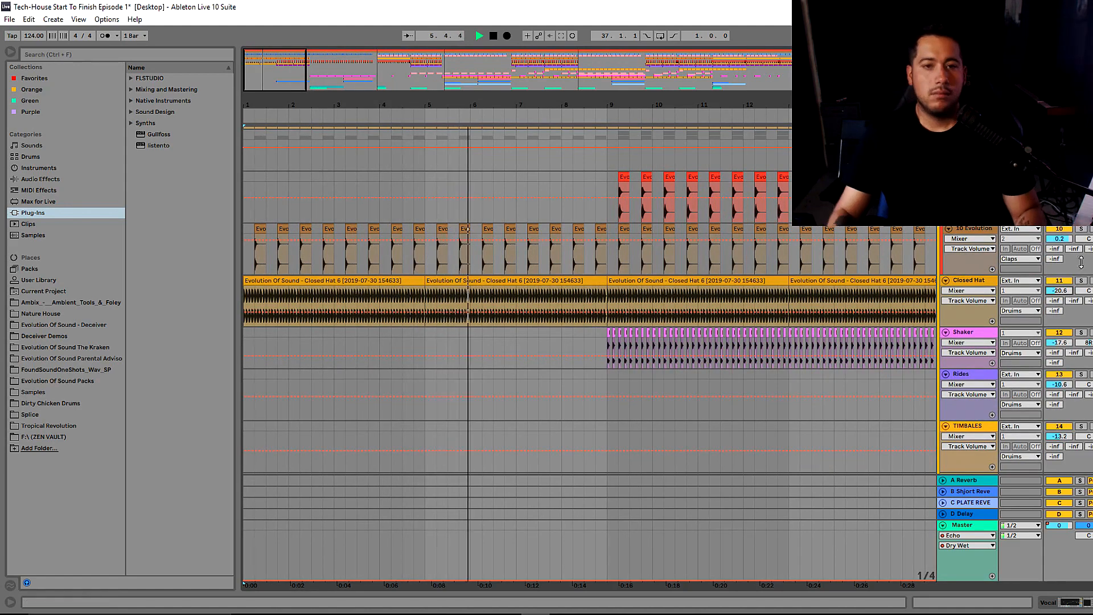
Compare the intro's drum layers during playback and raise the Shaker track volume to -16.1 dB.
{"action": "scroll", "coordinate": [453, 228], "scroll_direction": "up", "scroll_amount": 10}
{"action": "mouse_move", "coordinate": [291, 80]}
{"action": "left_mouse_down"}
{"action": "mouse_move", "coordinate": [335, 97]}
{"action": "mouse_move", "coordinate": [292, 81]}
{"action": "left_mouse_up"}
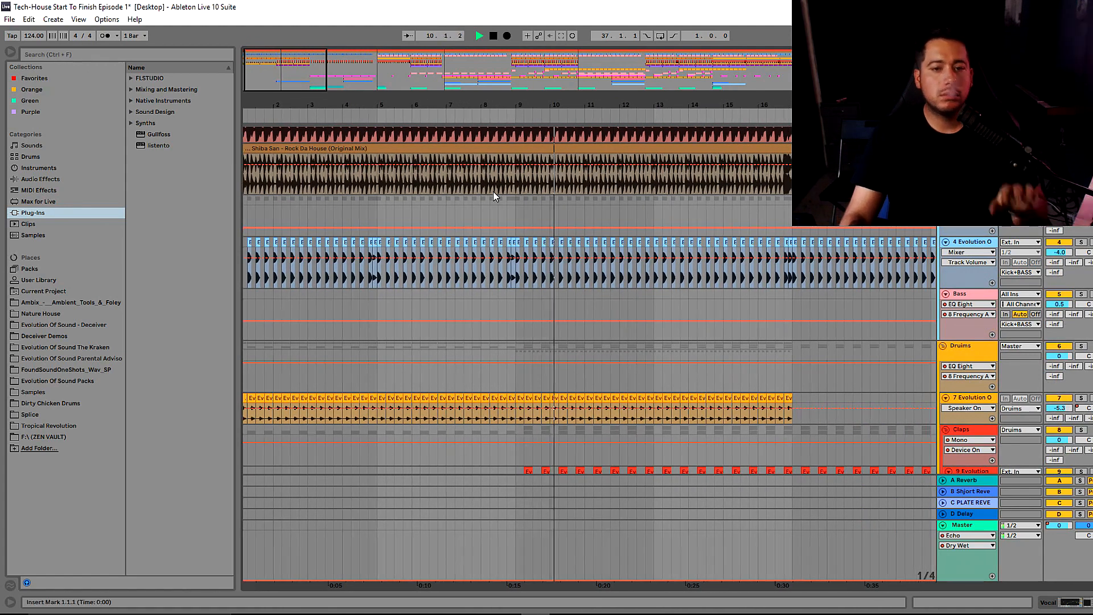
{"action": "scroll", "coordinate": [561, 231], "scroll_direction": "down", "scroll_amount": 6}
{"action": "left_click_drag", "start_coordinate": [1059, 320], "coordinate": [1060, 315]}
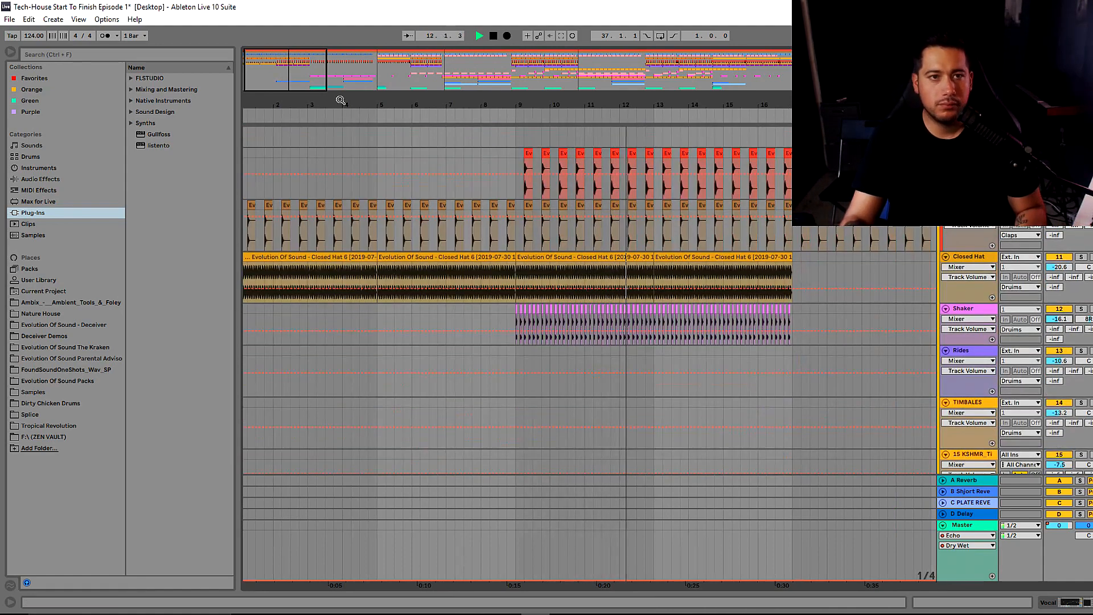
Inspect the clip settings of the extra kick hits in the fill just before bar 17.
{"action": "left_click_drag", "start_coordinate": [289, 87], "coordinate": [297, 87]}
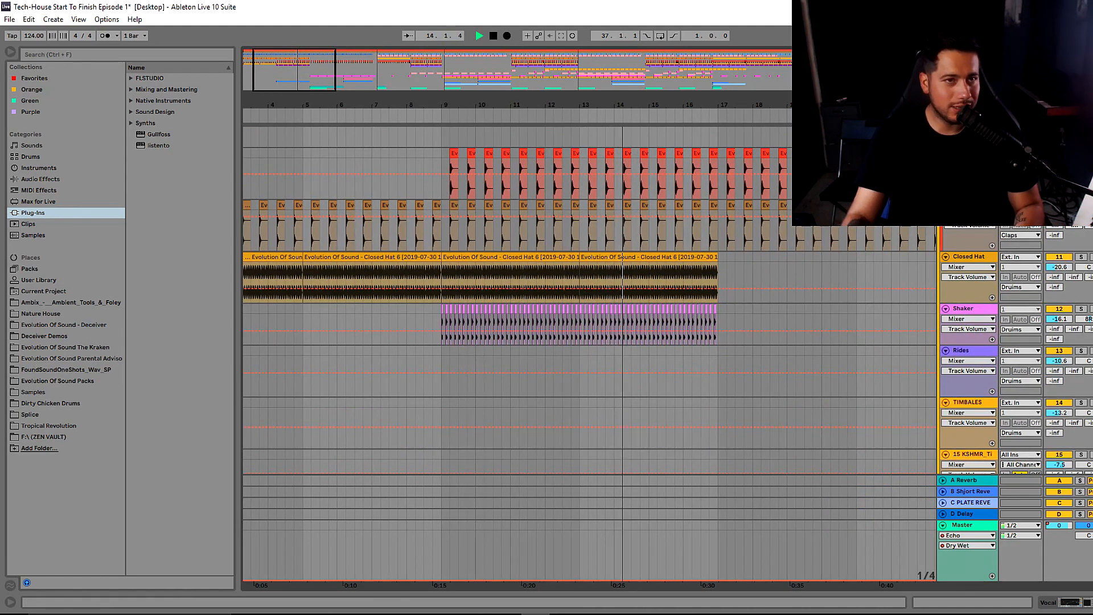
{"action": "scroll", "coordinate": [456, 289], "scroll_direction": "up", "scroll_amount": 6}
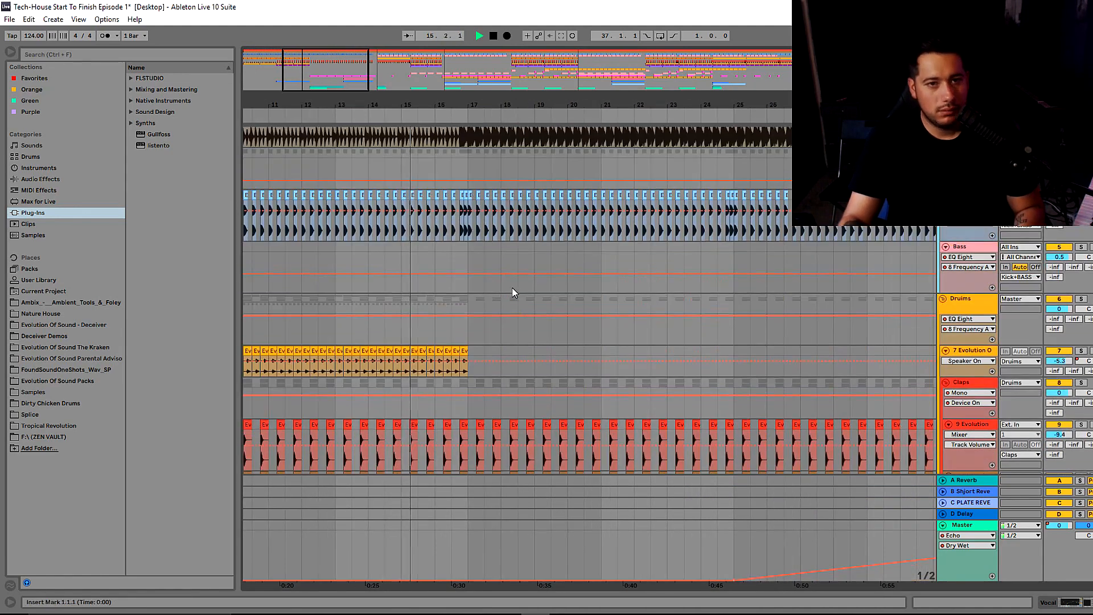
{"action": "scroll", "coordinate": [481, 274], "scroll_direction": "up", "scroll_amount": 3}
{"action": "scroll", "coordinate": [399, 279], "scroll_direction": "up", "scroll_amount": 4}
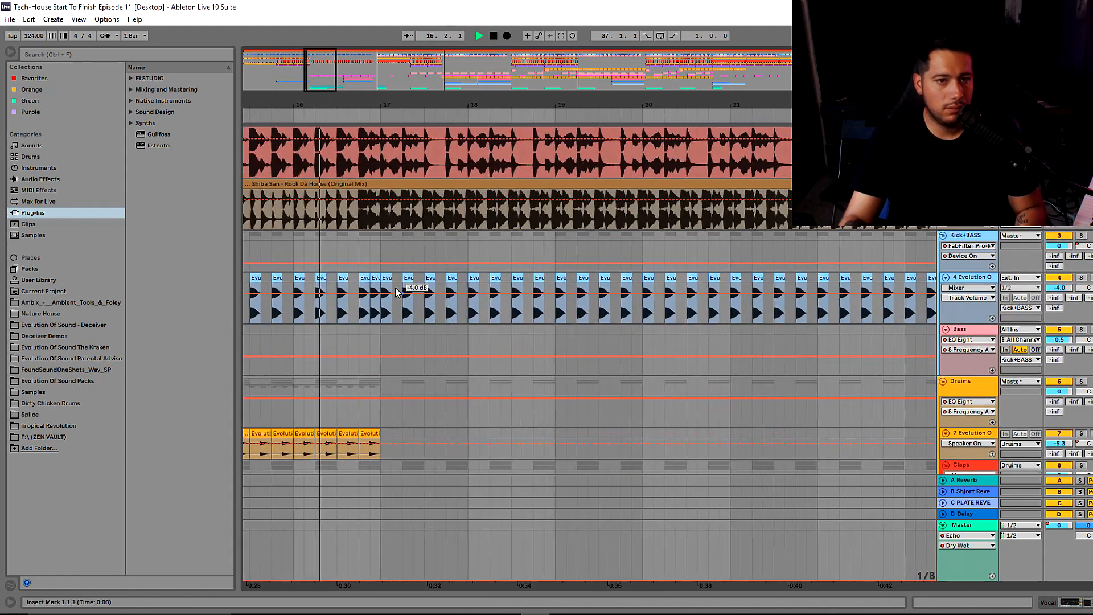
{"action": "double_click", "coordinate": [373, 278]}
{"action": "left_click", "coordinate": [388, 312]}
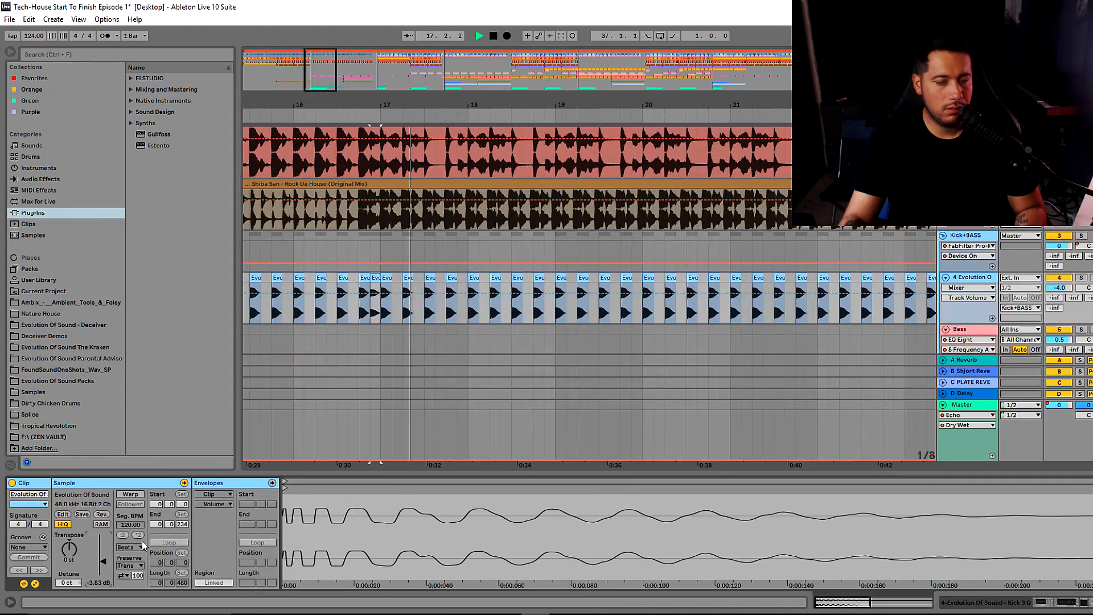
{"action": "left_click", "coordinate": [338, 319]}
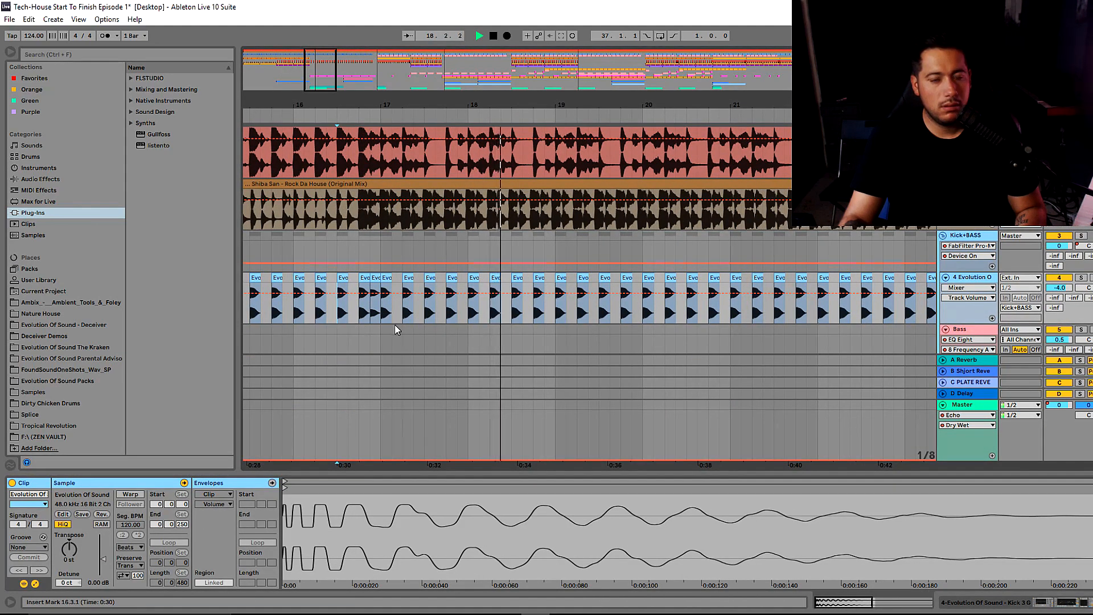
Raise the low-cut band of the Vocal track's EQ Eight to 225 Hz.
{"action": "scroll", "coordinate": [427, 309], "scroll_direction": "down", "scroll_amount": 3}
{"action": "key", "text": "Tab"}
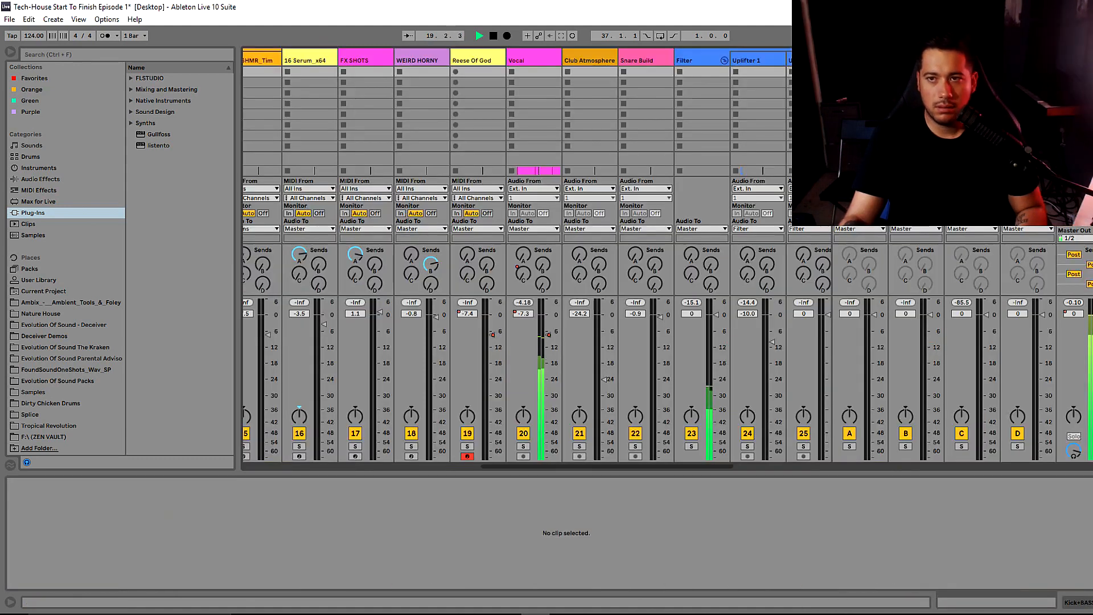
{"action": "left_click", "coordinate": [1075, 453]}
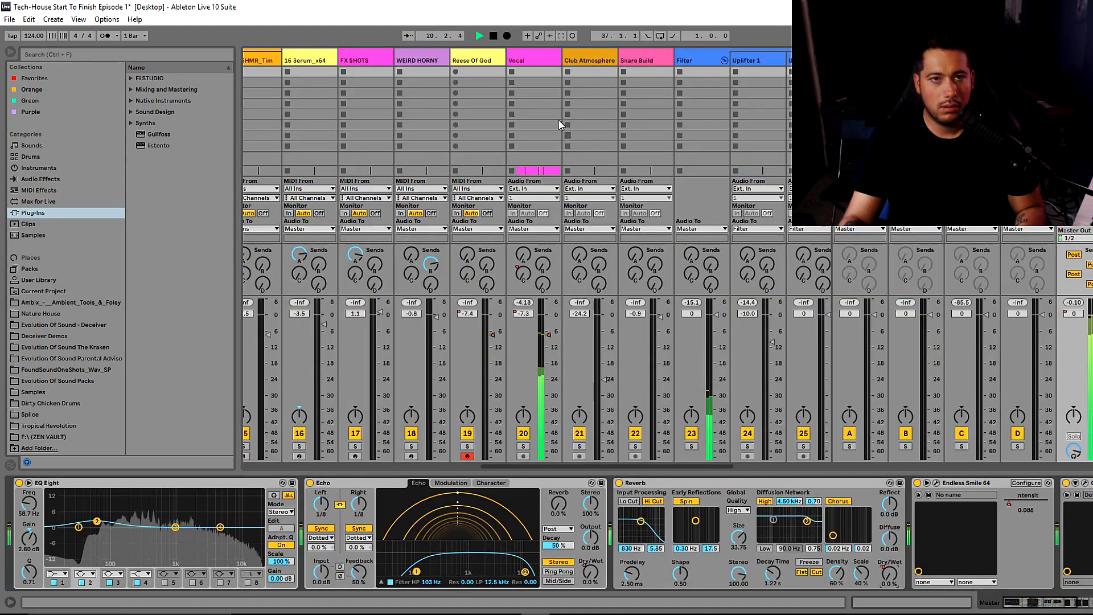
{"action": "left_click", "coordinate": [528, 61]}
{"action": "left_click_drag", "start_coordinate": [124, 543], "coordinate": [135, 543]}
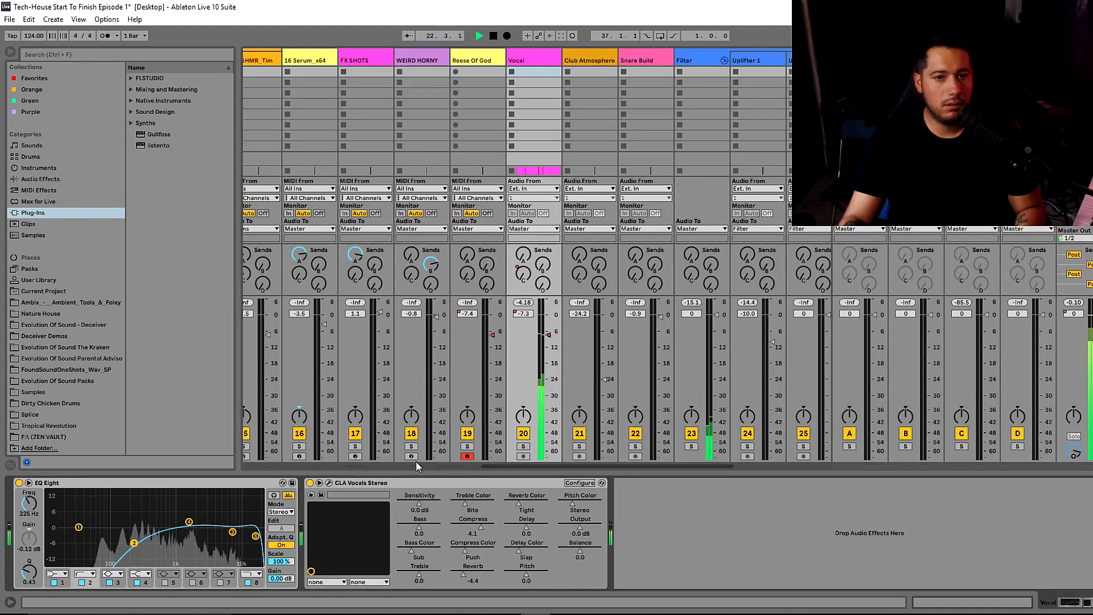
Search the audio effects for "PING" and add Echo to the Vocal track with Dry/Wet at 0%.
{"action": "key", "text": "Tab"}
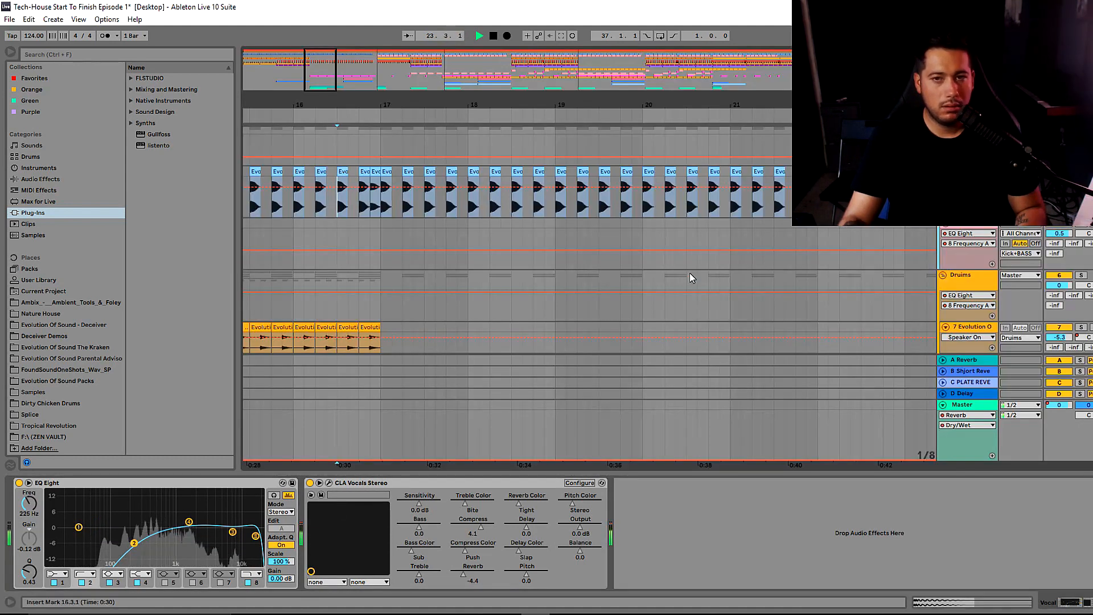
{"action": "scroll", "coordinate": [485, 254], "scroll_direction": "down", "scroll_amount": 10}
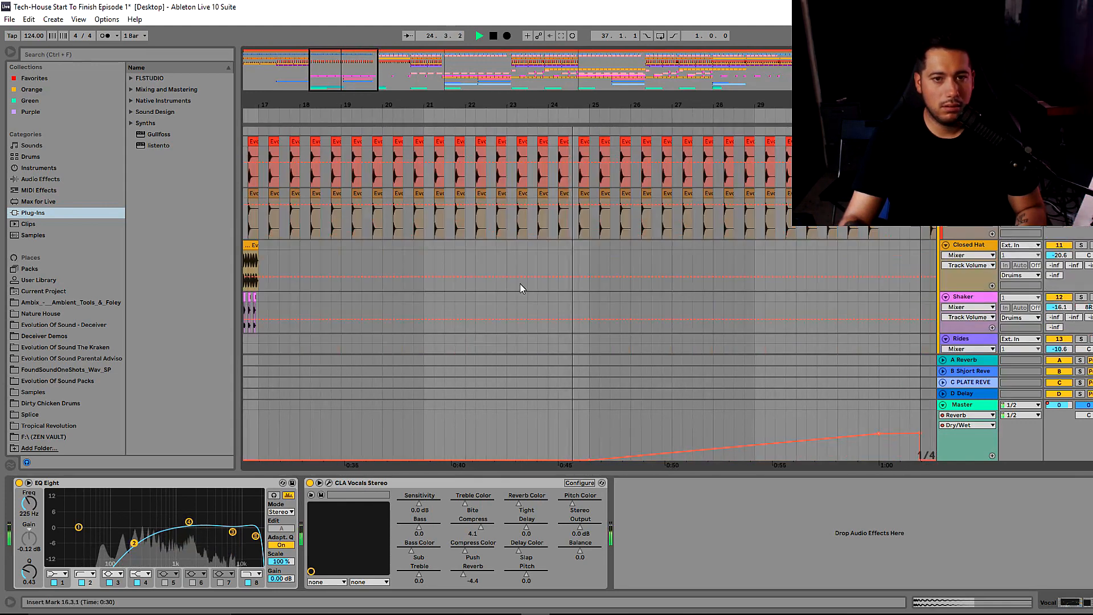
{"action": "scroll", "coordinate": [618, 266], "scroll_direction": "down", "scroll_amount": 4}
{"action": "scroll", "coordinate": [620, 267], "scroll_direction": "up", "scroll_amount": 3}
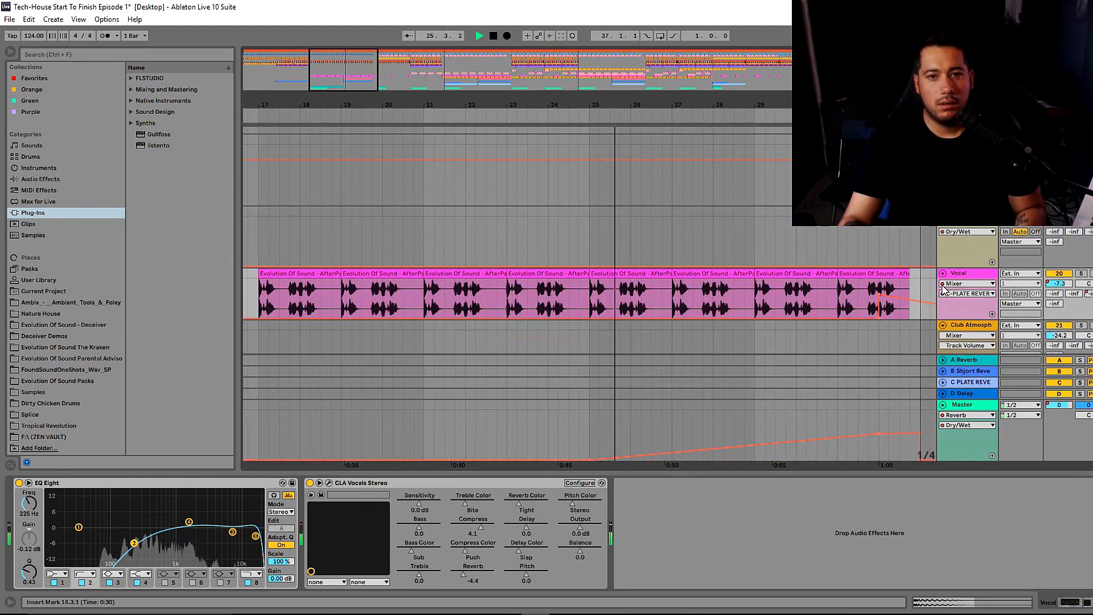
{"action": "key", "text": "space"}
{"action": "left_click", "coordinate": [208, 52]}
{"action": "type", "text": "PING"}
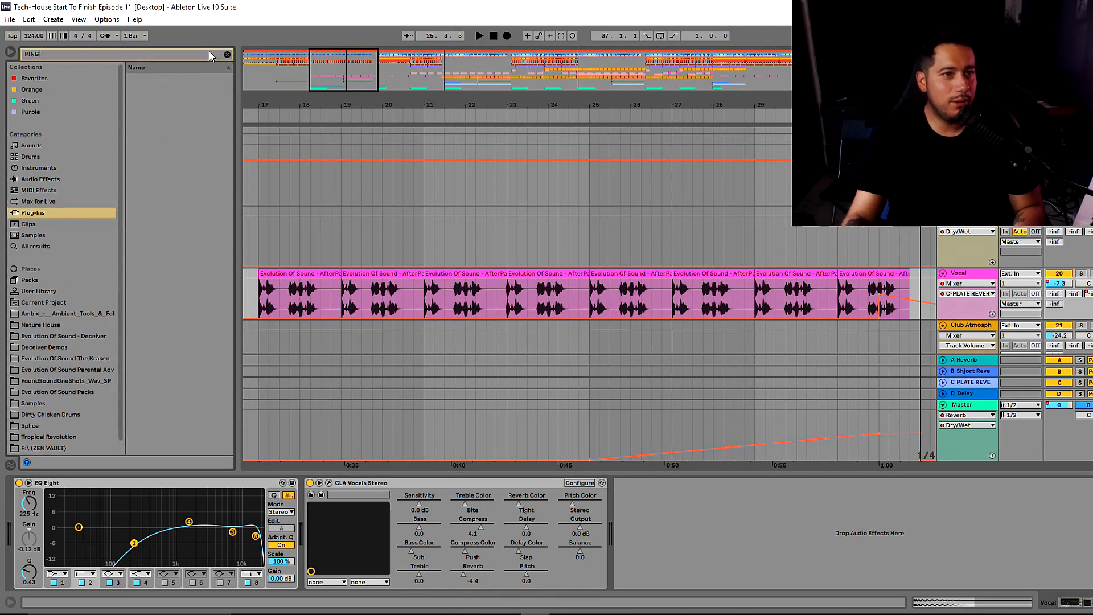
{"action": "left_click", "coordinate": [40, 179]}
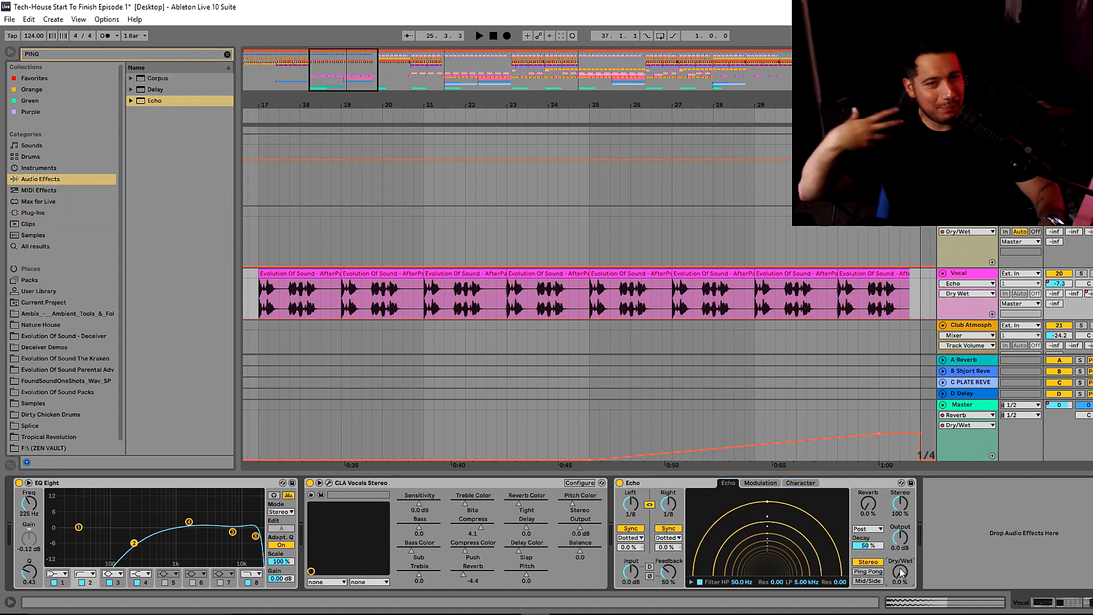
Play the vocal from bar 17, set the Echo's feedback to 55% and keep its right sync mode on Dotted.
{"action": "left_click", "coordinate": [507, 313]}
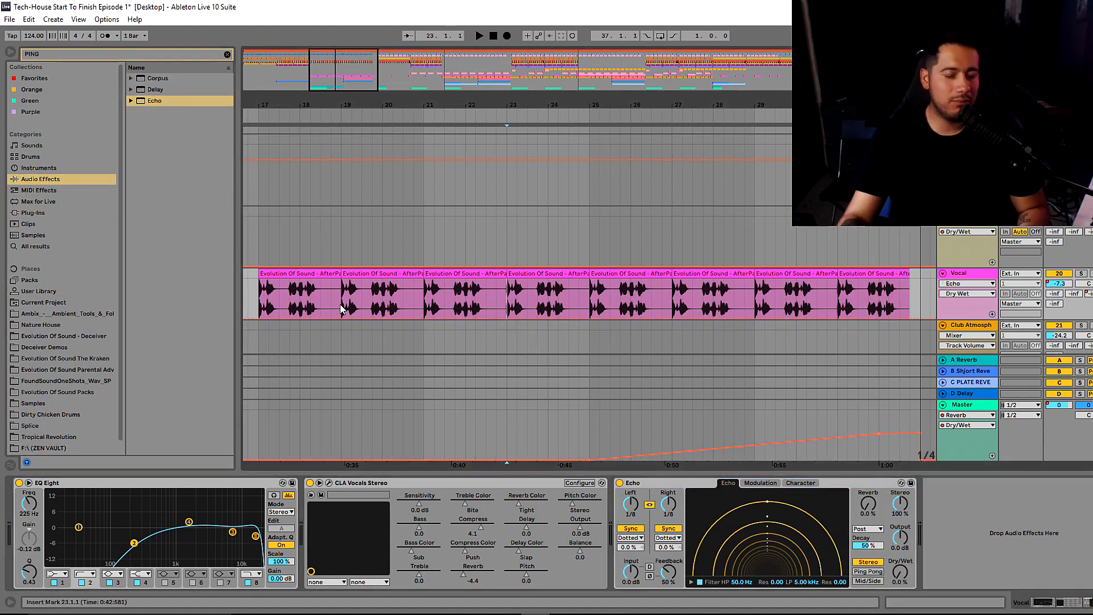
{"action": "key", "text": "space"}
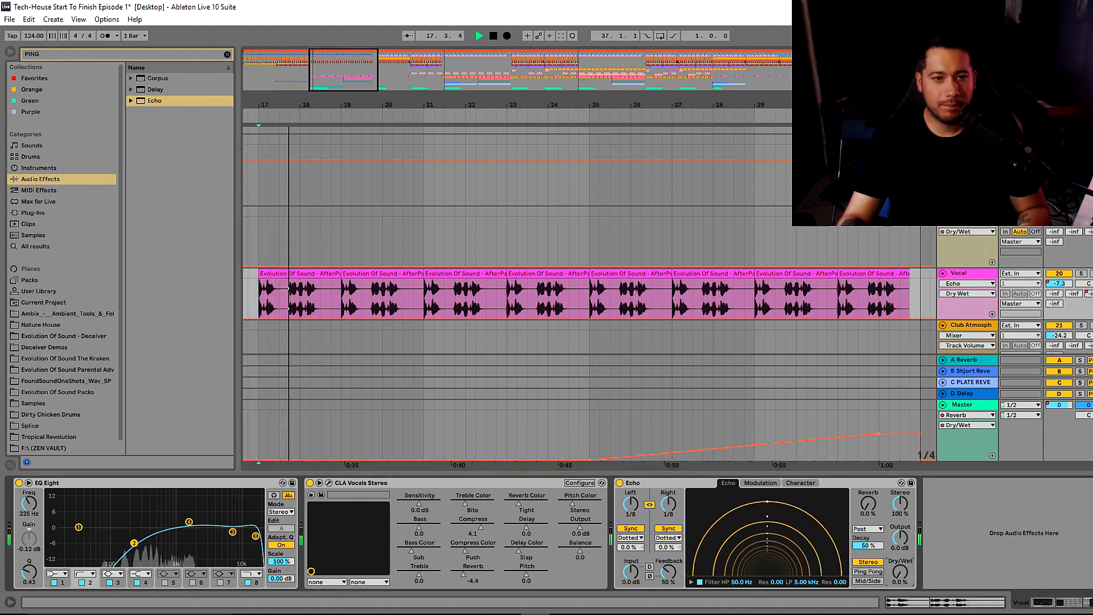
{"action": "left_click_drag", "start_coordinate": [668, 573], "coordinate": [668, 571]}
{"action": "left_click", "coordinate": [668, 538]}
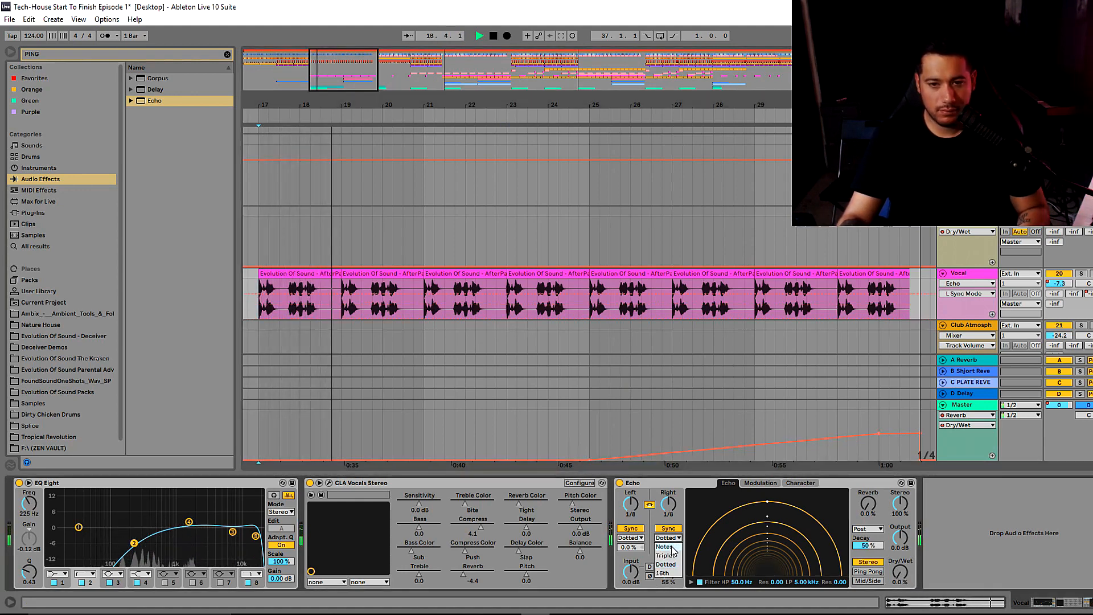
{"action": "left_click", "coordinate": [672, 564]}
Switch the Vocal's Echo to Ping Pong, audition higher Dry/Wet amounts and return Dry/Wet to 0%.
{"action": "left_click_drag", "start_coordinate": [898, 577], "coordinate": [898, 567]}
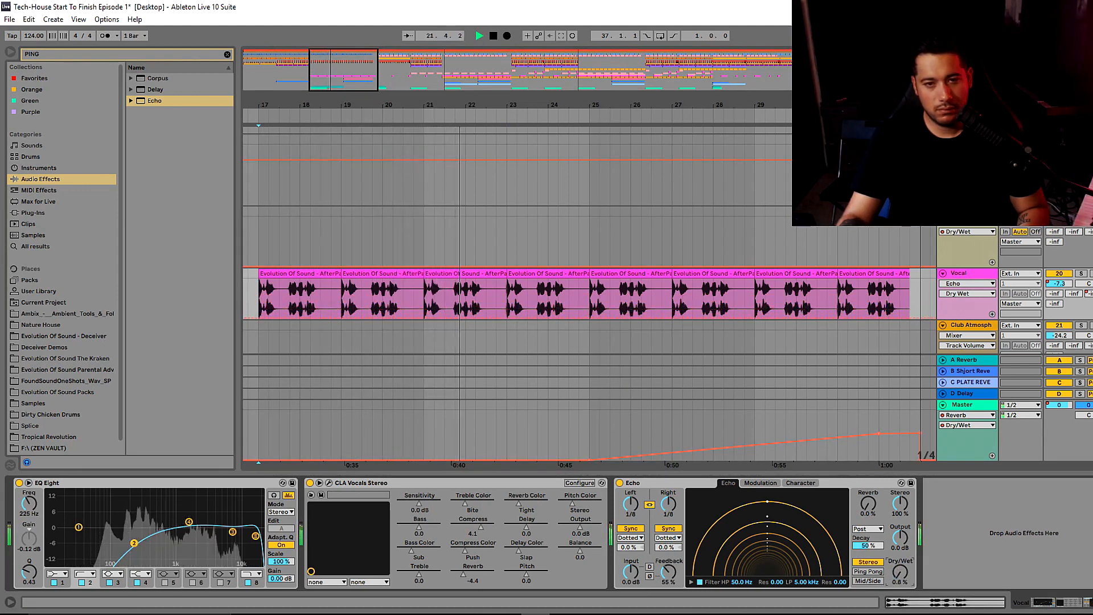
{"action": "left_click", "coordinate": [768, 484]}
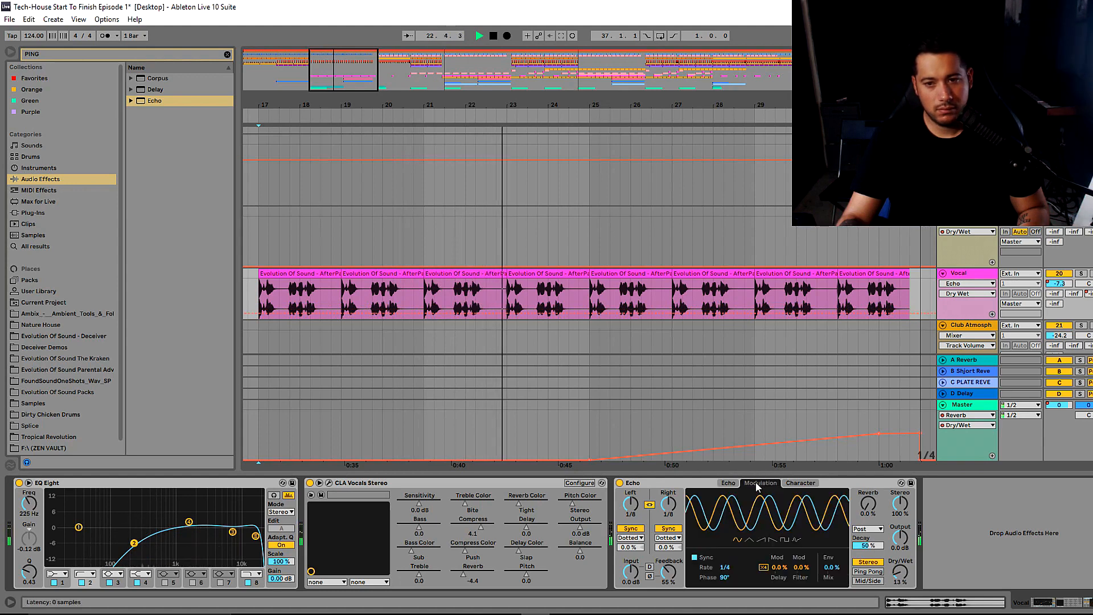
{"action": "left_click_drag", "start_coordinate": [900, 572], "coordinate": [900, 527]}
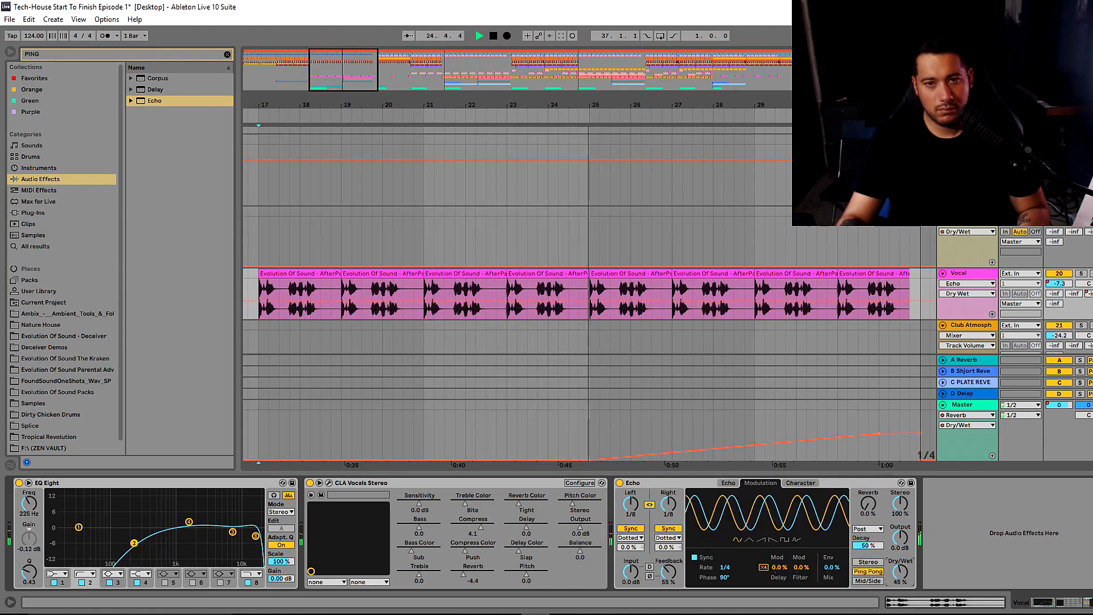
{"action": "left_click_drag", "start_coordinate": [900, 572], "coordinate": [900, 612]}
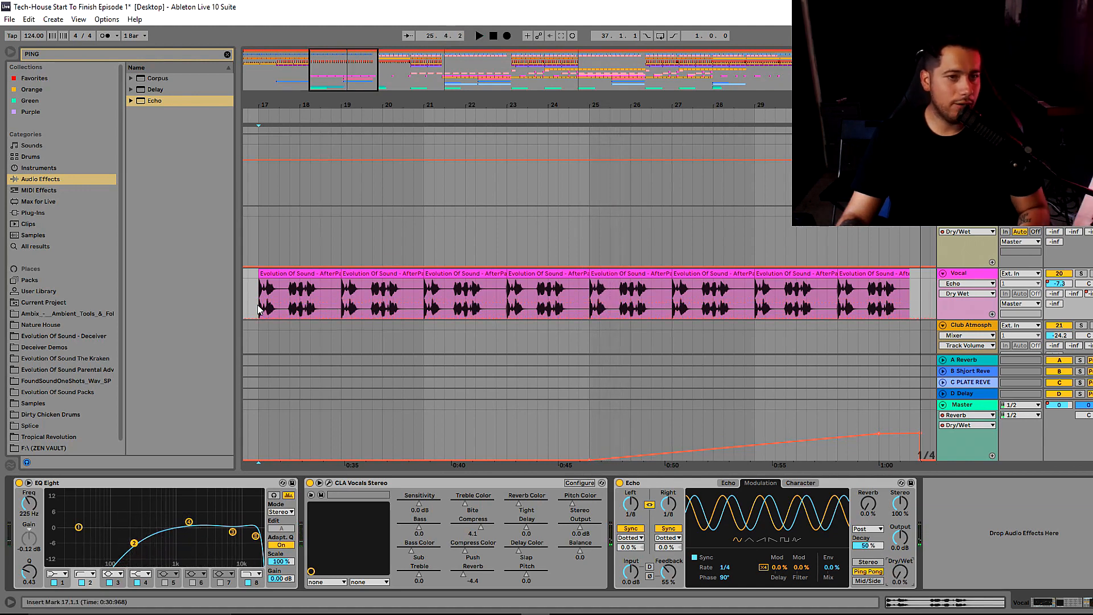
Draw a low rise and fall in the Vocal Echo's Dry/Wet automation between bars 20 and 21.
{"action": "key", "text": "space"}
{"action": "mouse_move", "coordinate": [403, 319]}
{"action": "left_mouse_down"}
{"action": "mouse_move", "coordinate": [403, 303]}
{"action": "mouse_move", "coordinate": [424, 319]}
{"action": "left_mouse_up"}
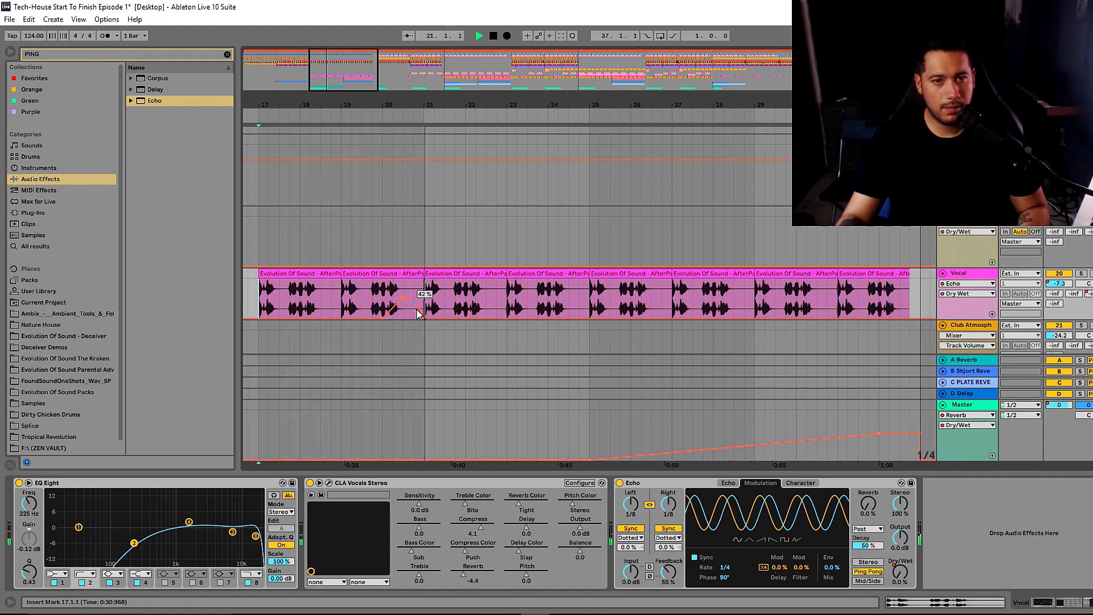
{"action": "key", "text": "space"}
{"action": "left_click_drag", "start_coordinate": [404, 297], "coordinate": [403, 308]}
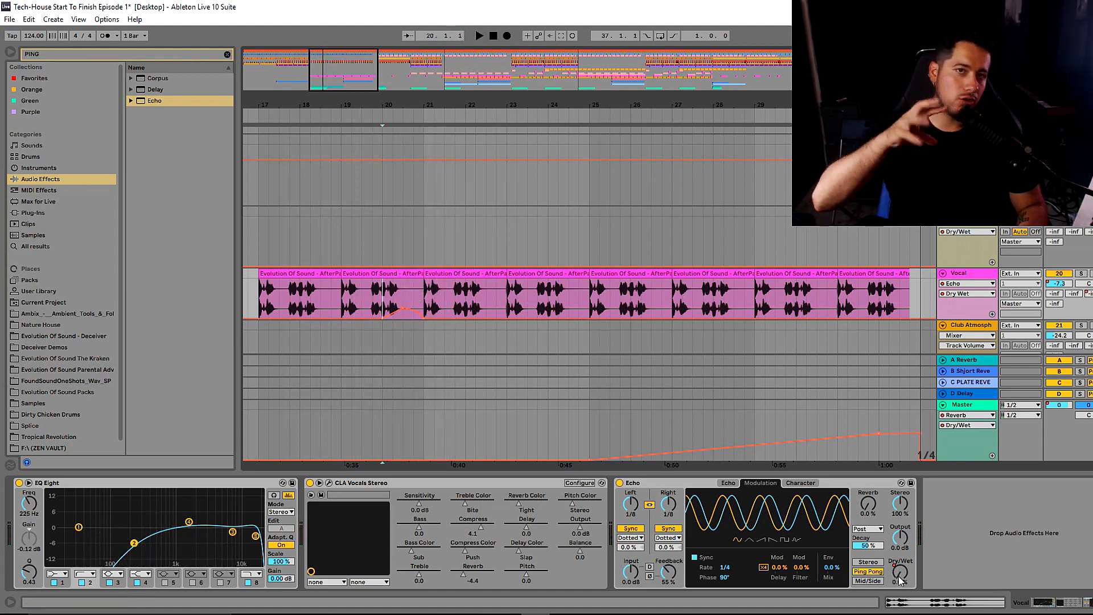
Play the vocal from bar 20 to check how the automated Echo sounds.
{"action": "key", "text": "space"}
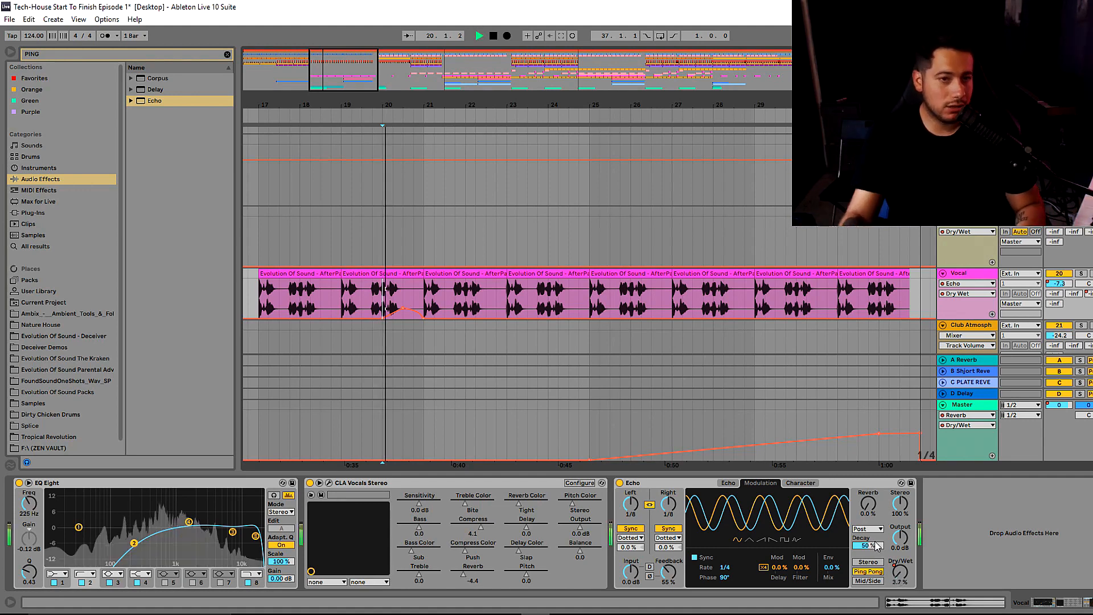
{"action": "key", "text": "space"}
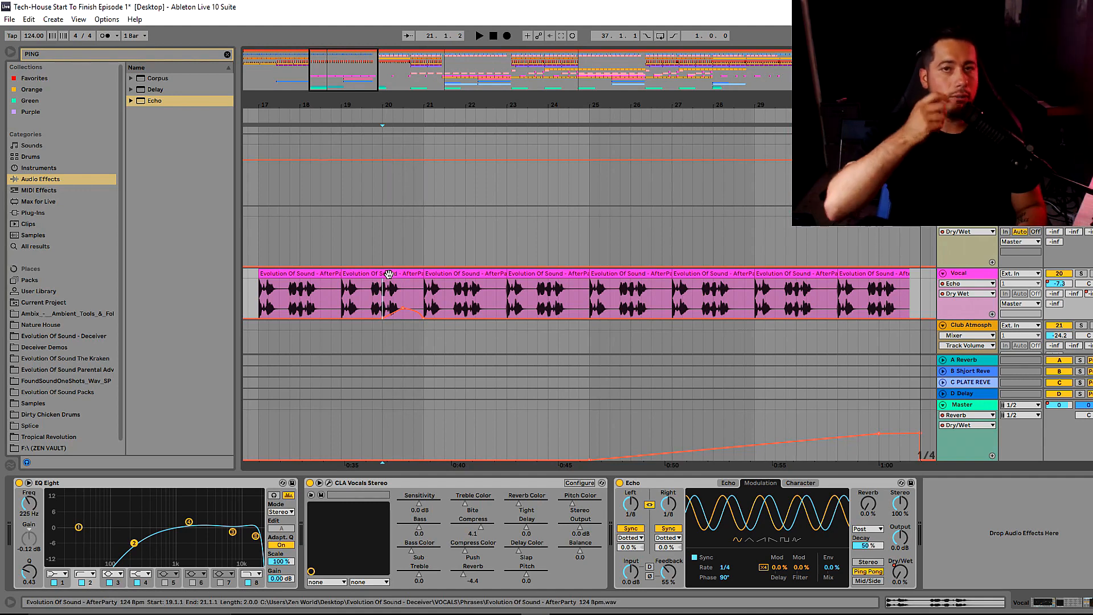
{"action": "key", "text": "space"}
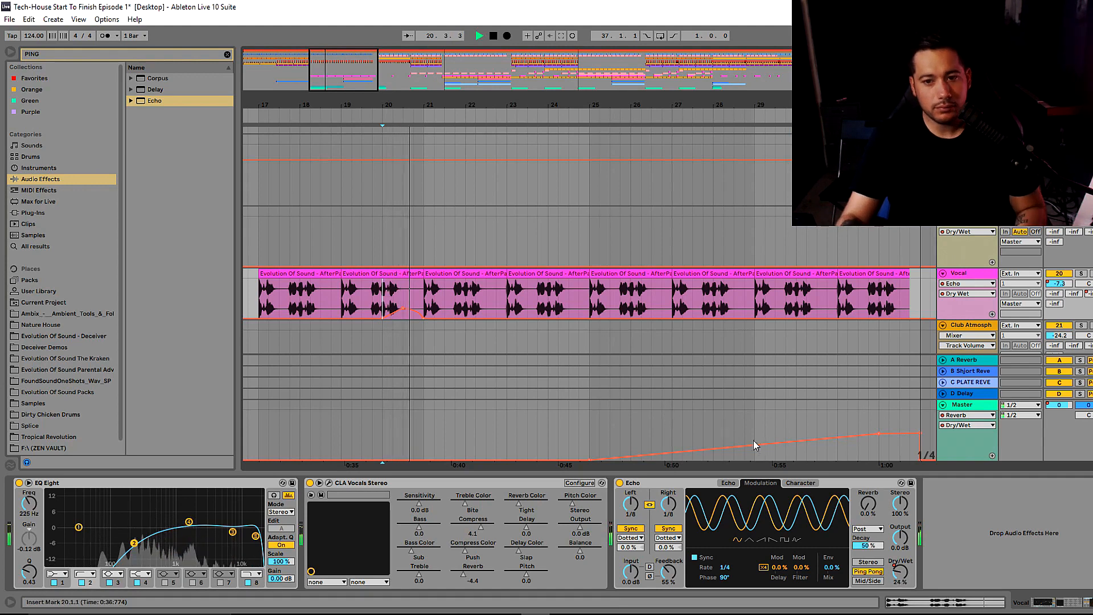
{"action": "key", "text": "space"}
Enable Wobble in the Vocal's Echo with Amount at 30% and raise its Morph while listening.
{"action": "left_click", "coordinate": [796, 483]}
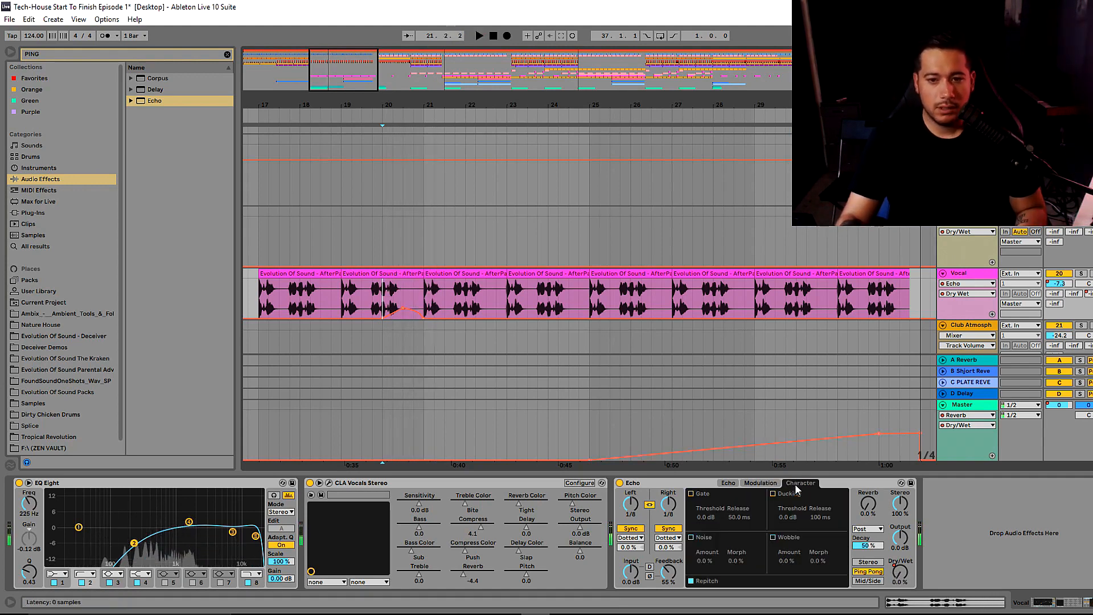
{"action": "left_click", "coordinate": [773, 538]}
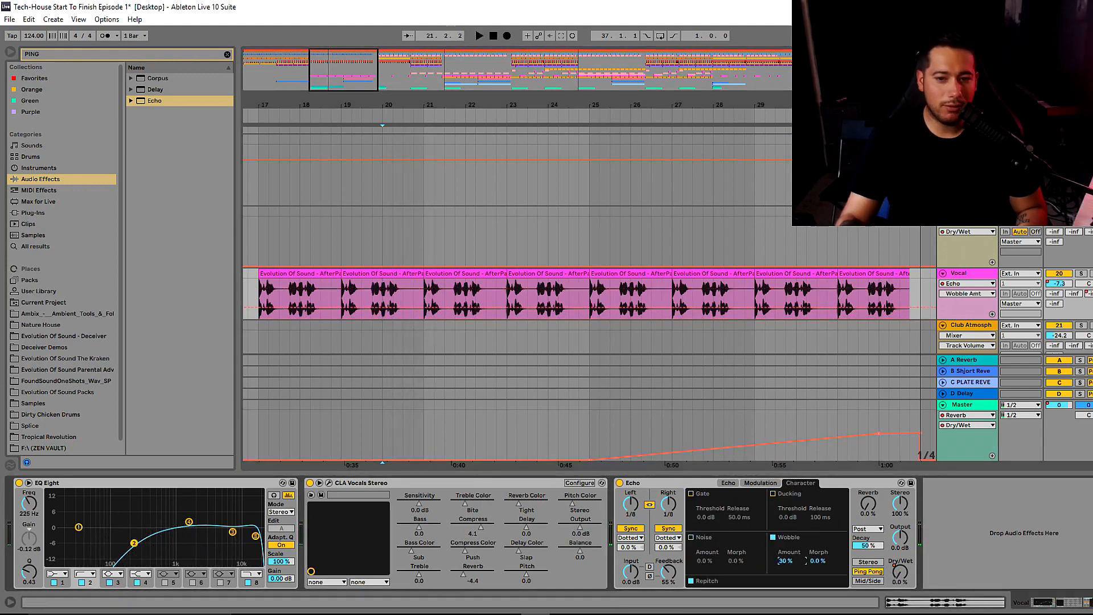
{"action": "key", "text": "space"}
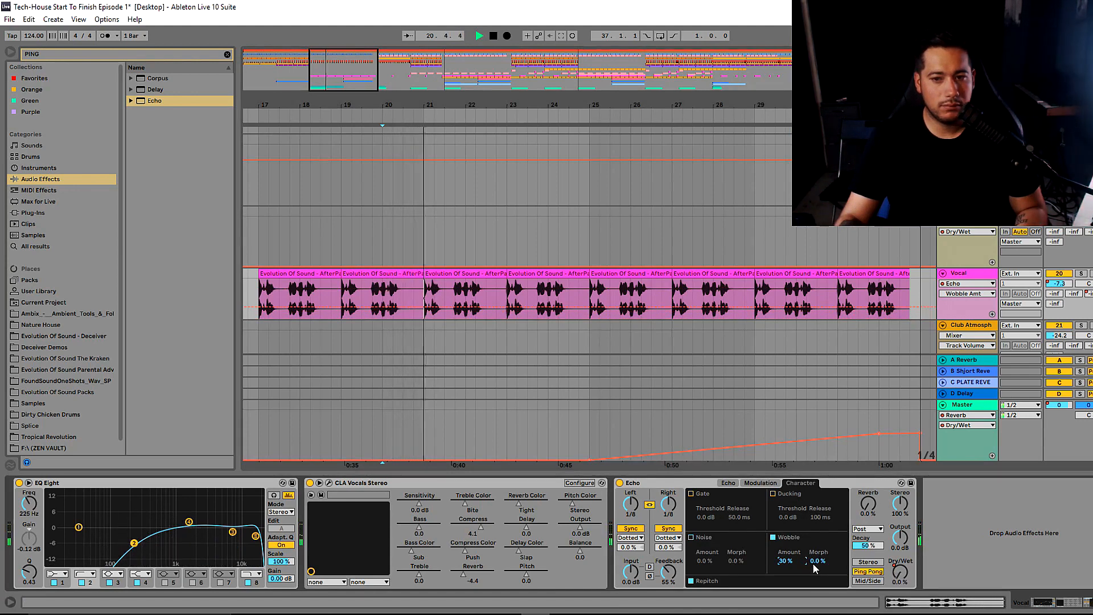
{"action": "left_click_drag", "start_coordinate": [816, 560], "coordinate": [815, 539]}
{"action": "key", "text": "space"}
Shape the Vocal Echo's filter with the high-pass at 352 Hz and low-pass at 8.91 kHz, and play the result.
{"action": "left_click", "coordinate": [752, 483]}
{"action": "left_click", "coordinate": [730, 483]}
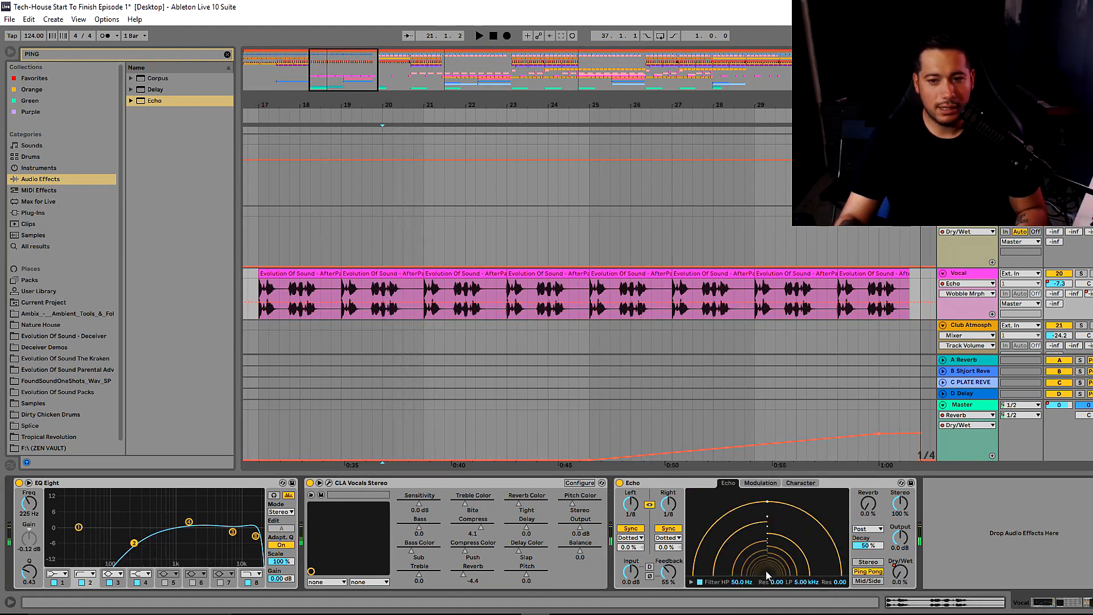
{"action": "left_click", "coordinate": [692, 582]}
{"action": "left_click", "coordinate": [335, 611]}
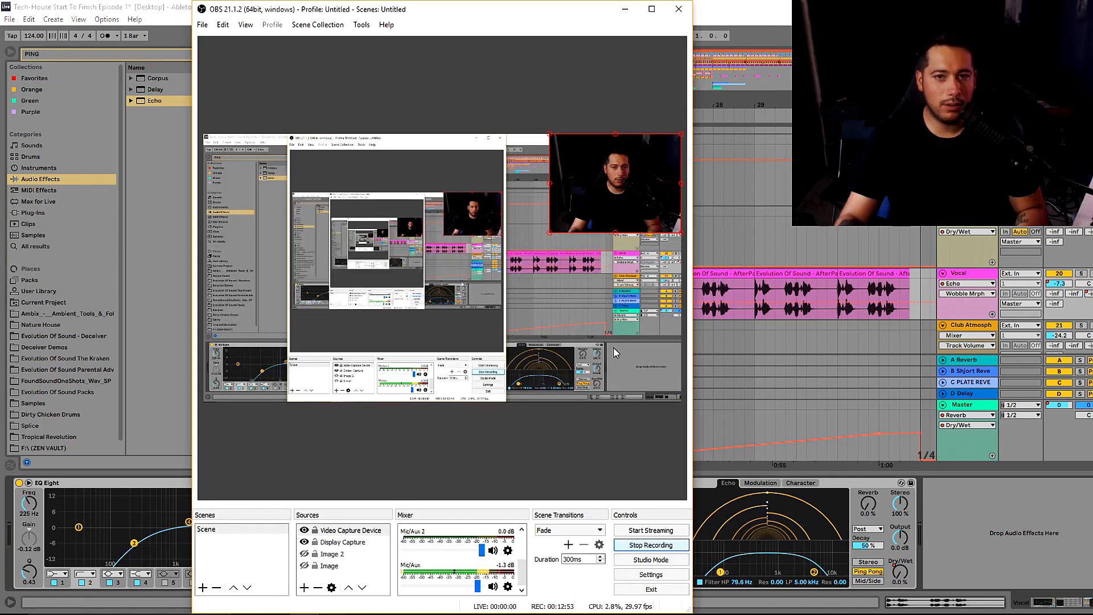
{"action": "left_click", "coordinate": [624, 9]}
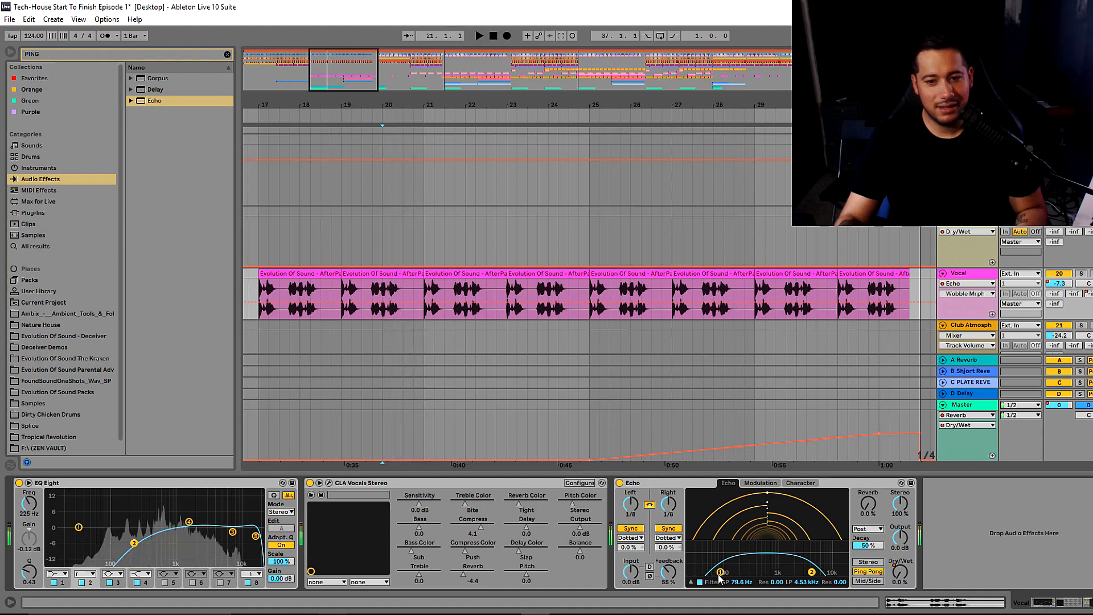
{"action": "left_click_drag", "start_coordinate": [739, 572], "coordinate": [752, 570]}
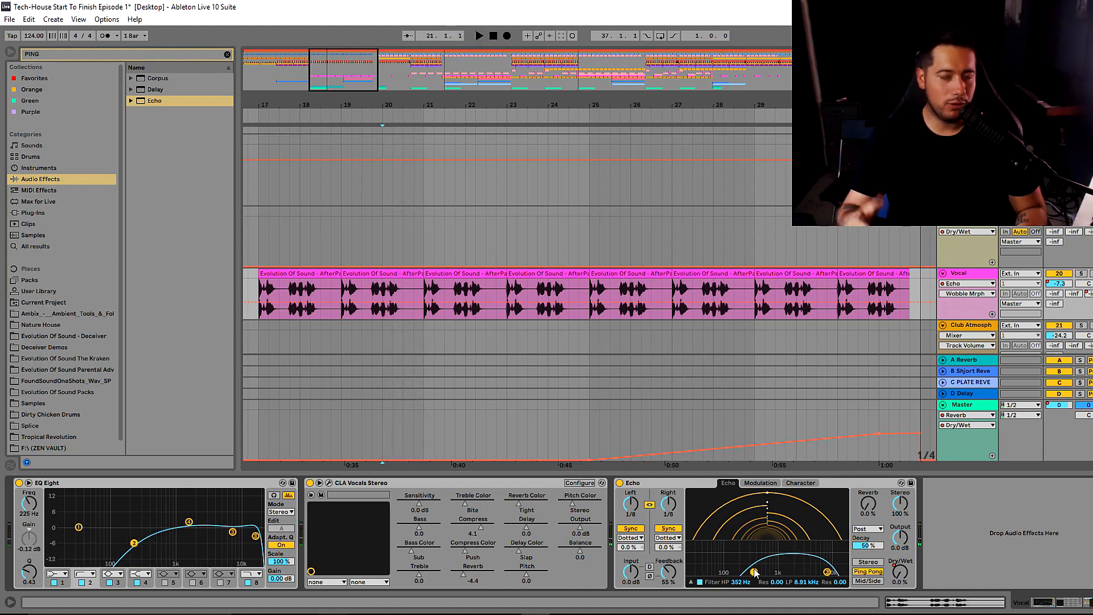
{"action": "key", "text": "space"}
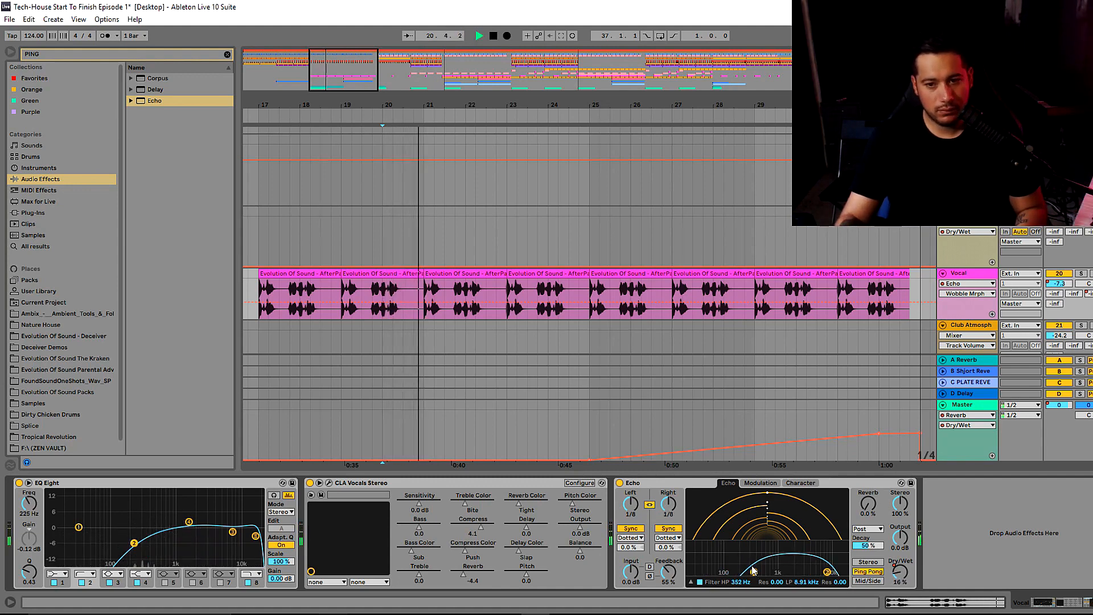
Draw a second Echo Dry/Wet automation rise on the Vocal, peaking at about 64% before falling to zero at bar 25.
{"action": "left_click", "coordinate": [760, 482]}
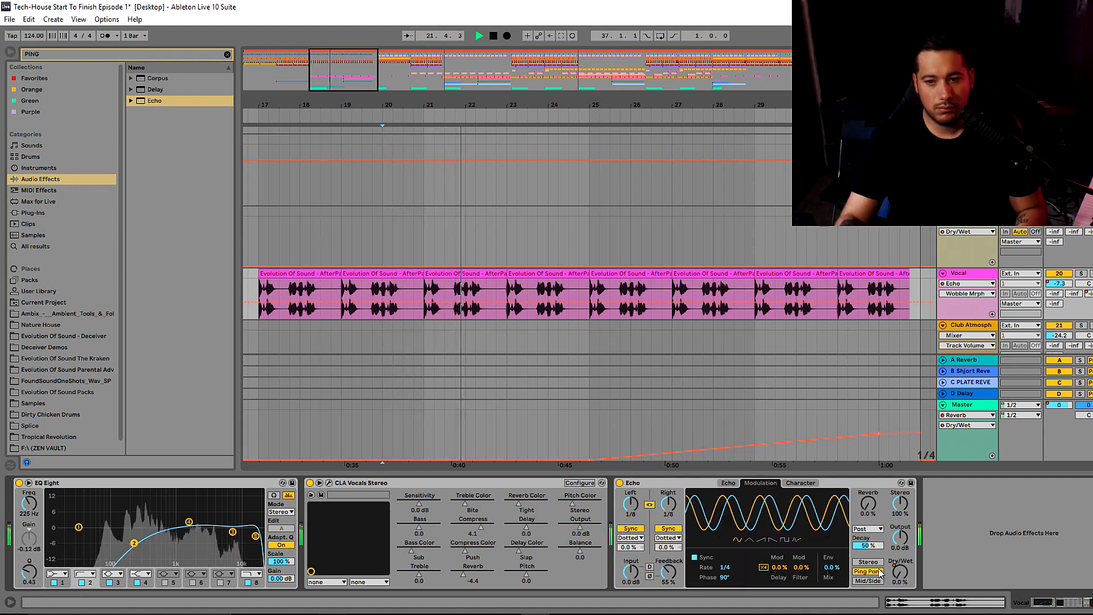
{"action": "left_click", "coordinate": [538, 319]}
{"action": "left_click_drag", "start_coordinate": [569, 318], "coordinate": [580, 295]}
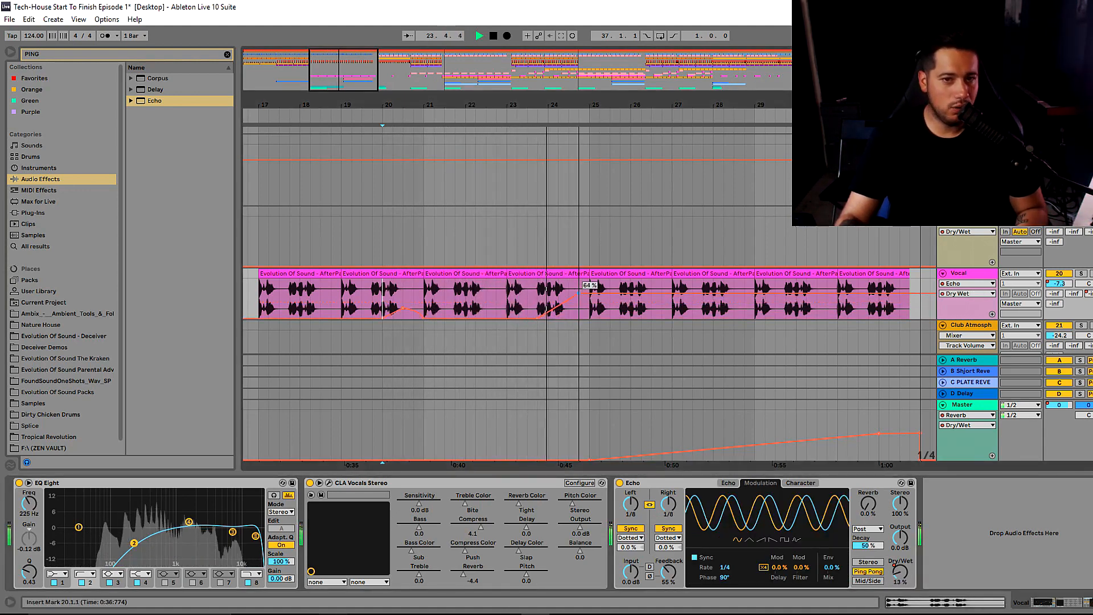
{"action": "left_click_drag", "start_coordinate": [590, 293], "coordinate": [589, 325]}
{"action": "key", "text": "space"}
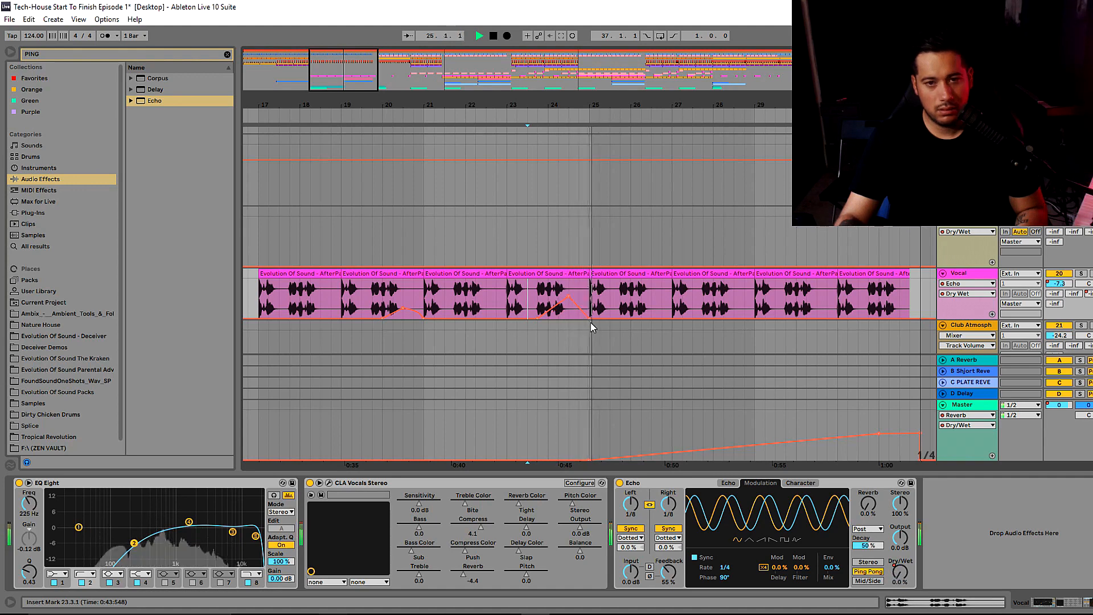
Set the Vocal Echo's delay modulation amount to 34% and play the vocal.
{"action": "left_click", "coordinate": [728, 483]}
{"action": "left_click", "coordinate": [761, 483]}
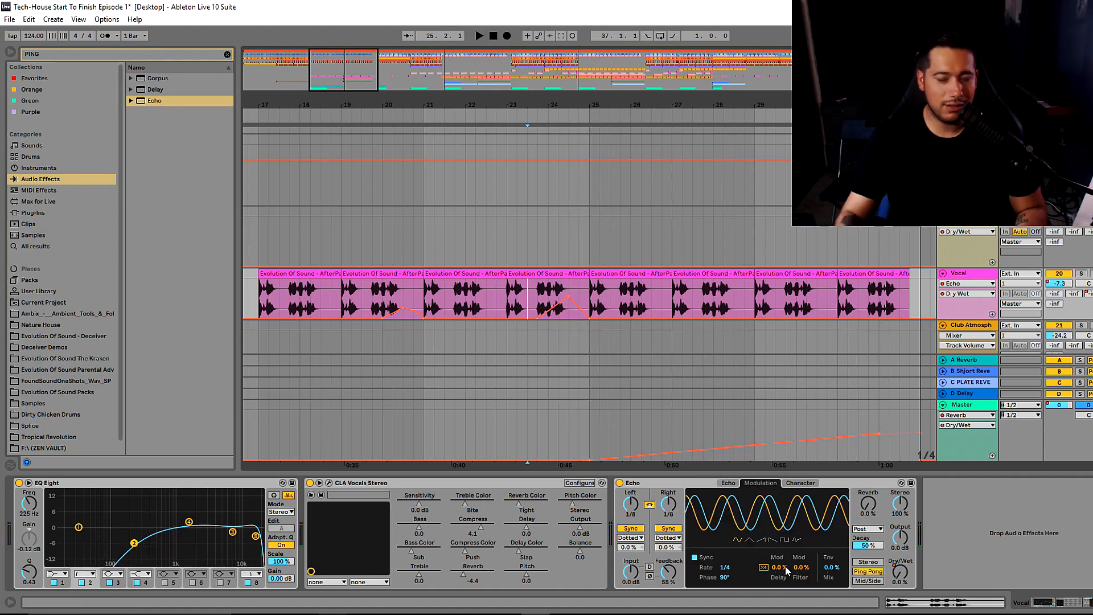
{"action": "left_click_drag", "start_coordinate": [781, 569], "coordinate": [781, 549]}
{"action": "key", "text": "space"}
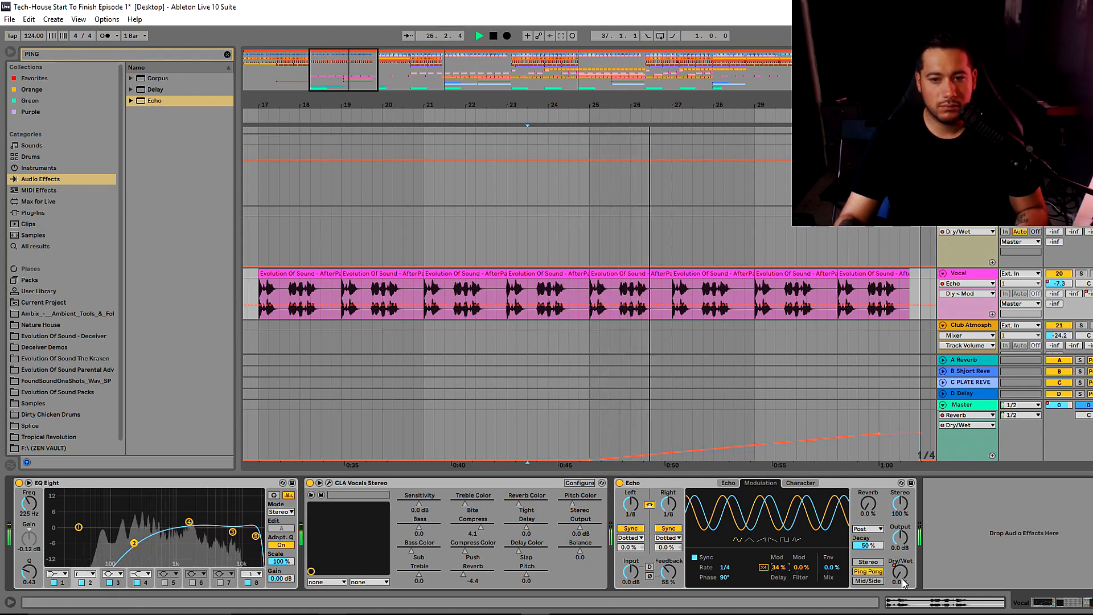
Play the vocal from bar 17 and lower the Vocal track volume to -11.3 dB.
{"action": "left_click", "coordinate": [283, 274]}
{"action": "key", "text": "space"}
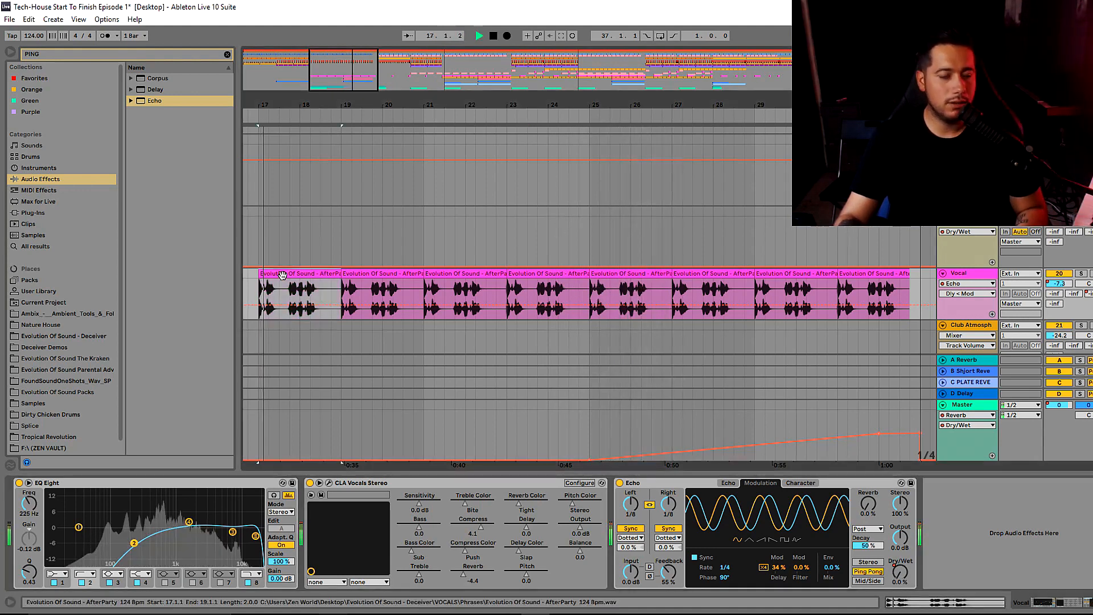
{"action": "left_click_drag", "start_coordinate": [307, 105], "coordinate": [388, 97]}
{"action": "left_click_drag", "start_coordinate": [328, 69], "coordinate": [327, 88]}
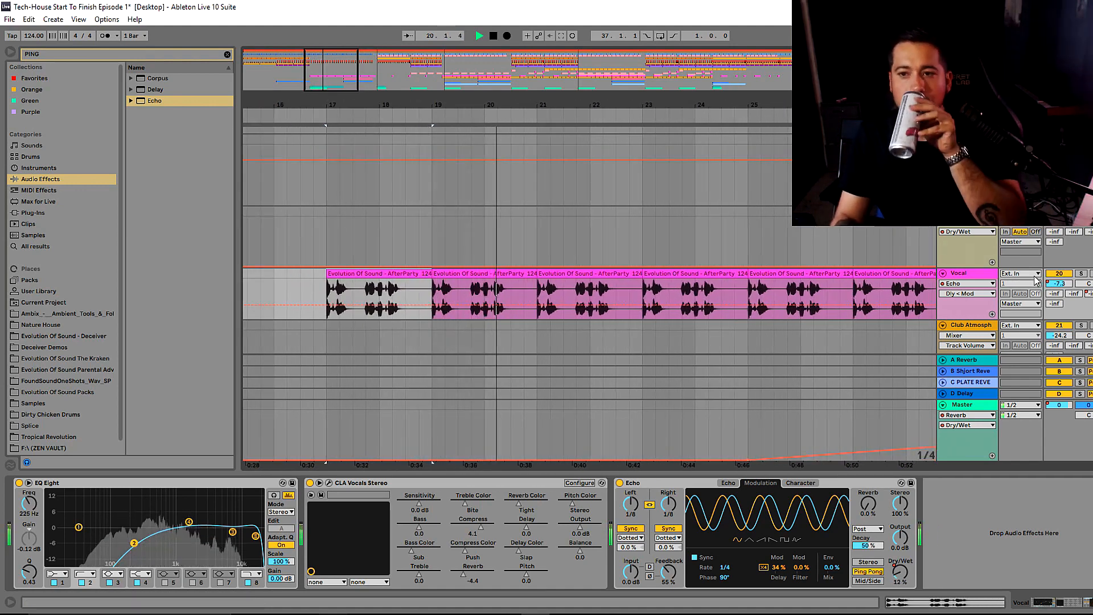
{"action": "left_click", "coordinate": [968, 283]}
{"action": "left_click", "coordinate": [965, 298]}
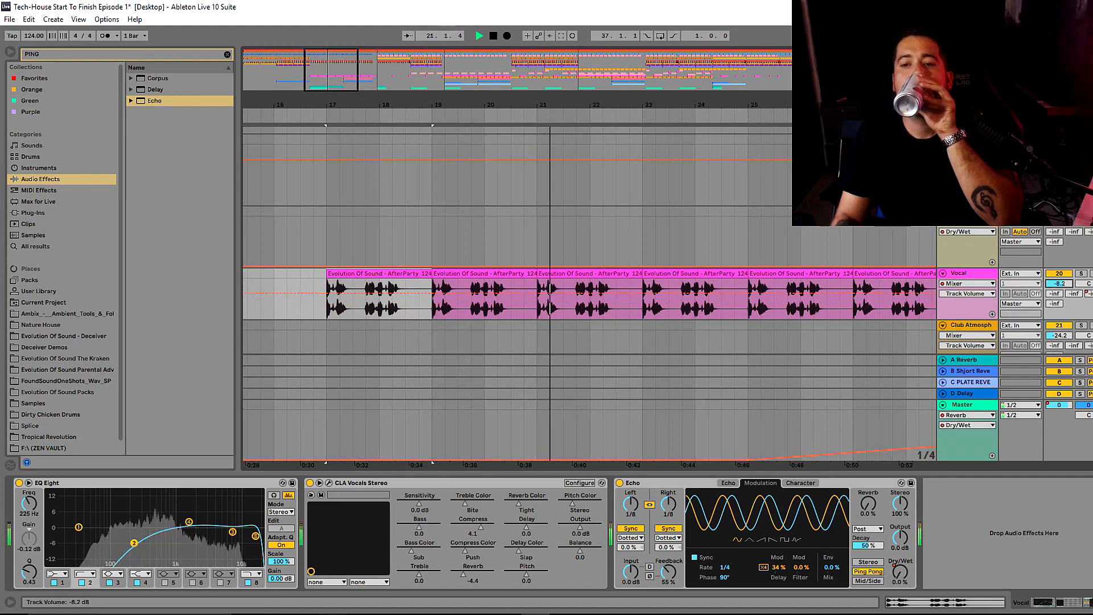
{"action": "left_click_drag", "start_coordinate": [1059, 284], "coordinate": [1059, 288]}
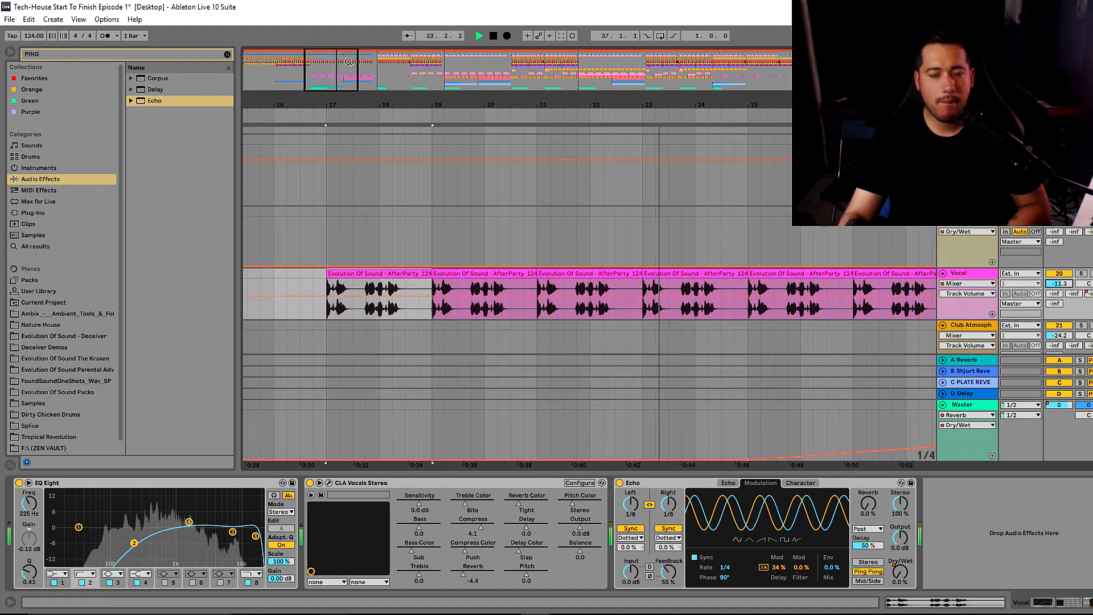
Draw a third Echo Dry/Wet automation rise and fall on the Vocal between bars 28 and 29.
{"action": "left_click_drag", "start_coordinate": [349, 62], "coordinate": [354, 53]}
{"action": "left_click_drag", "start_coordinate": [456, 106], "coordinate": [413, 132]}
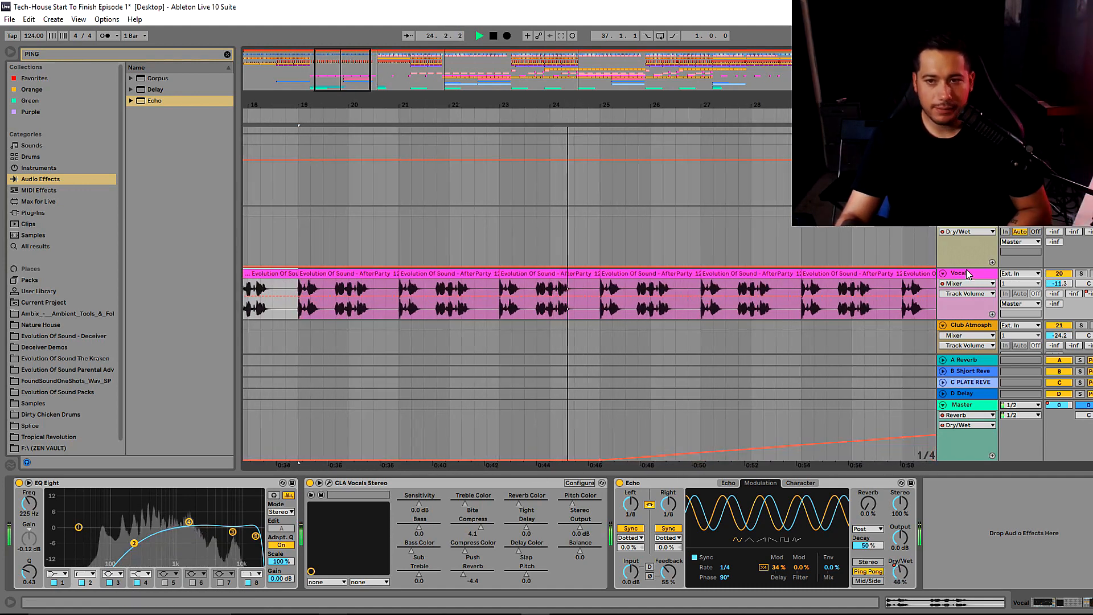
{"action": "left_click", "coordinate": [901, 572]}
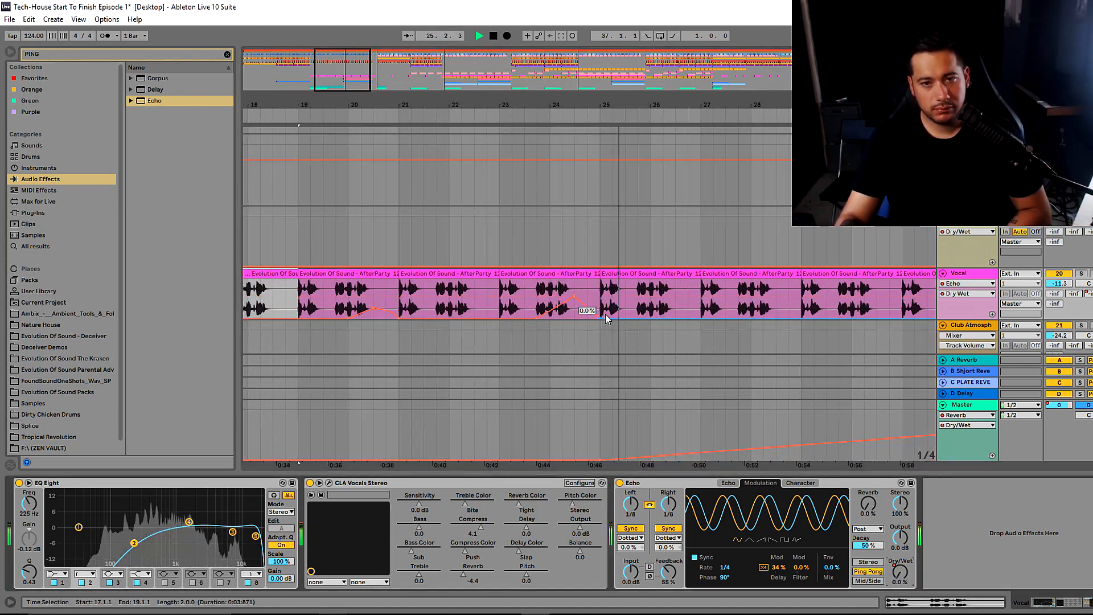
{"action": "left_click_drag", "start_coordinate": [343, 68], "coordinate": [363, 70]}
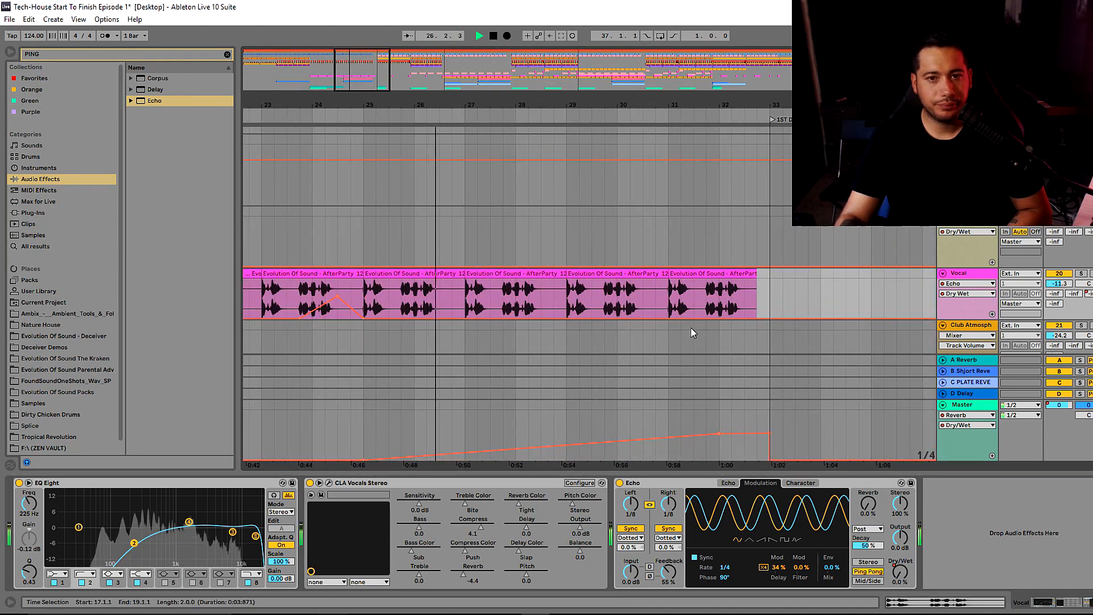
{"action": "left_click", "coordinate": [516, 317]}
{"action": "left_click_drag", "start_coordinate": [541, 318], "coordinate": [566, 318]}
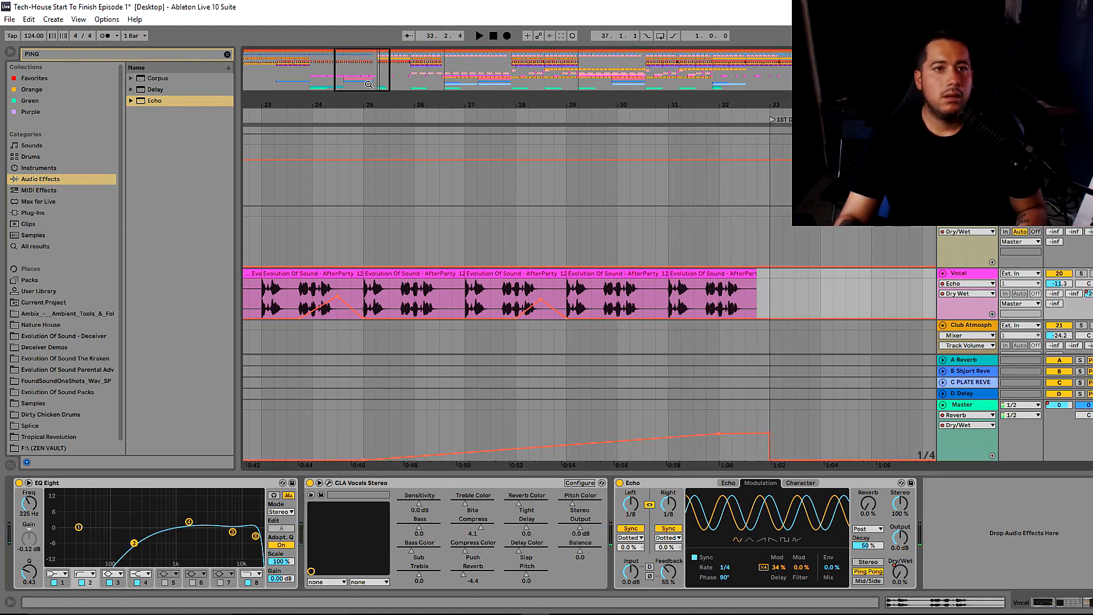
Play the vocal section from bar 17 and again from bar 29 to review the Echo automation.
{"action": "left_click_drag", "start_coordinate": [369, 84], "coordinate": [369, 55]}
{"action": "left_click", "coordinate": [356, 272]}
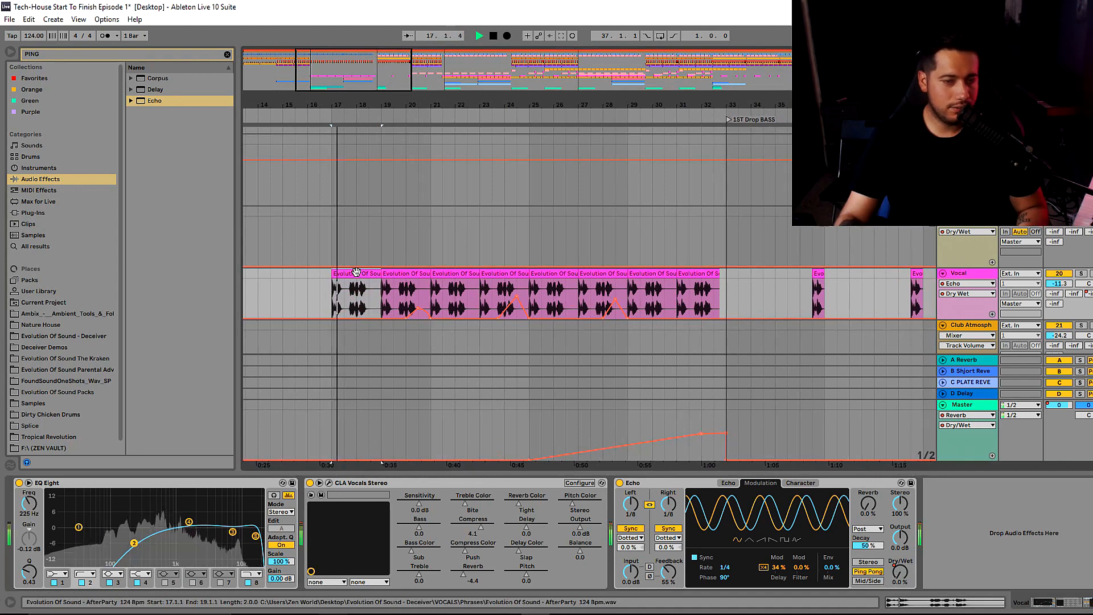
{"action": "key", "text": "space"}
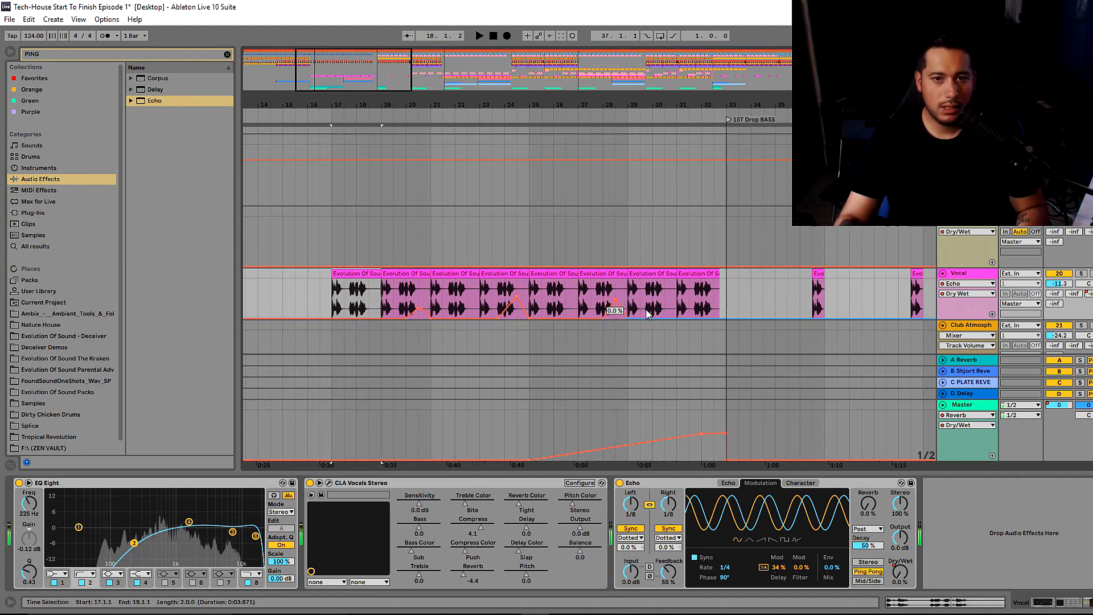
{"action": "left_click", "coordinate": [635, 300]}
{"action": "key", "text": "space"}
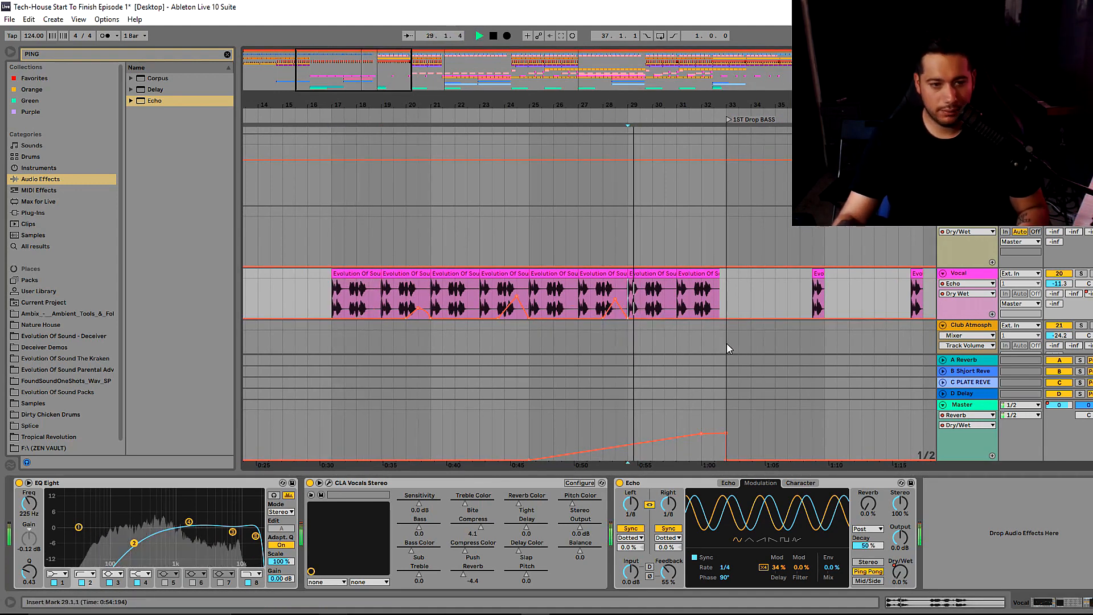
On the Master, lower the Echo's high-pass filter to 61.4 Hz and reduce the Reverb Dry/Wet automation peak near bar 32.
{"action": "left_click", "coordinate": [972, 407]}
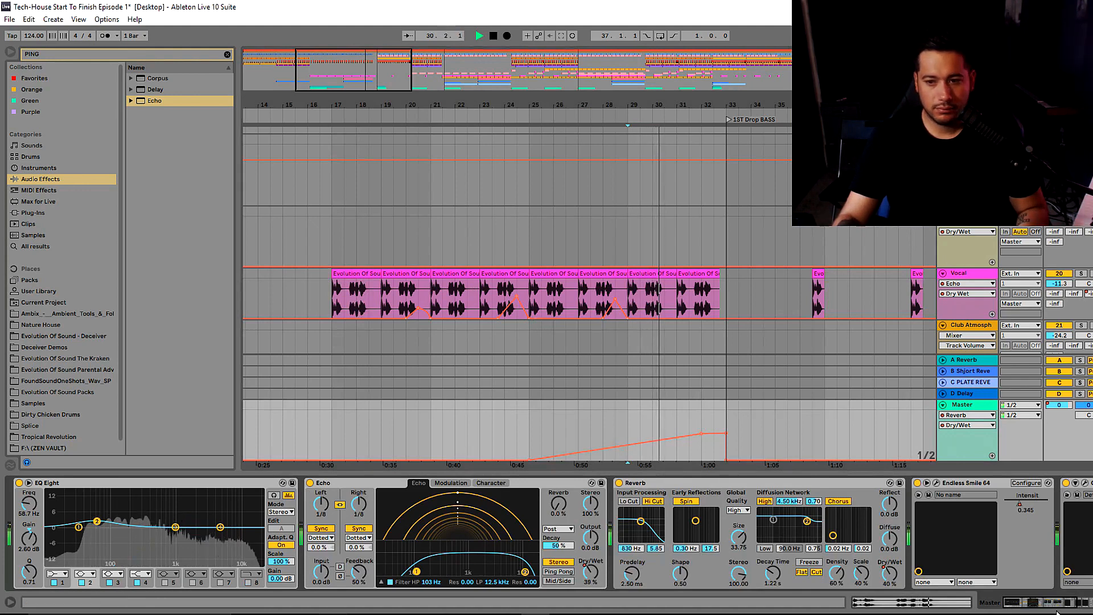
{"action": "left_click_drag", "start_coordinate": [415, 573], "coordinate": [407, 573]}
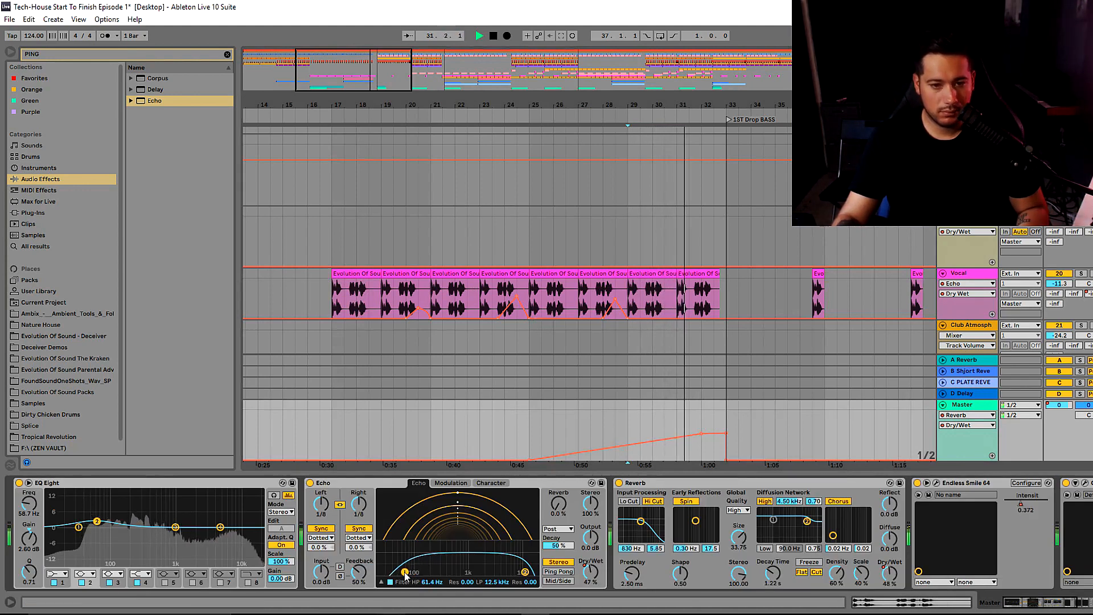
{"action": "key", "text": "space"}
{"action": "left_click", "coordinate": [701, 435]}
{"action": "left_click_drag", "start_coordinate": [704, 435], "coordinate": [702, 450]}
Automate the Vocal's C-Plate Reverb send to rise from bar 25 to about -25.0 dB near bar 32.
{"action": "left_click", "coordinate": [964, 274]}
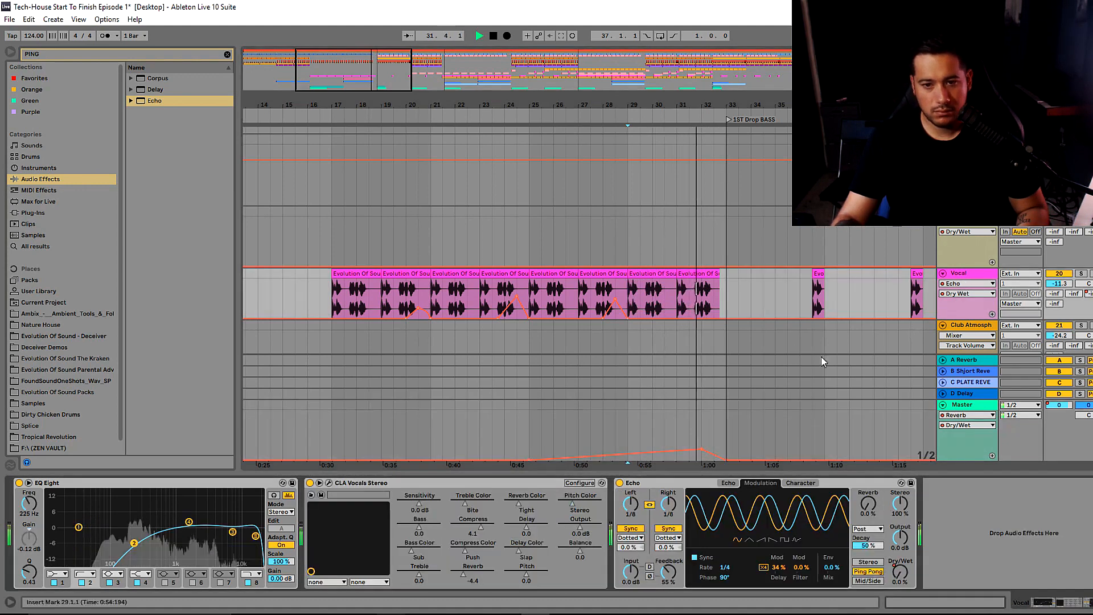
{"action": "key", "text": "Tab"}
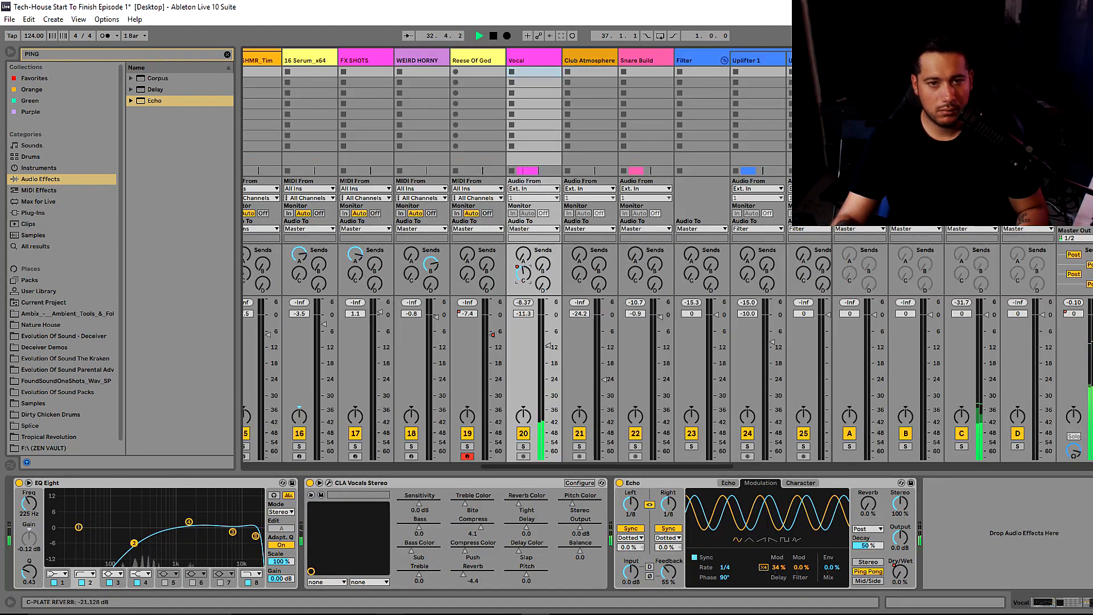
{"action": "key", "text": "Tab"}
{"action": "left_click_drag", "start_coordinate": [702, 319], "coordinate": [530, 319]}
{"action": "left_click_drag", "start_coordinate": [702, 295], "coordinate": [701, 303]}
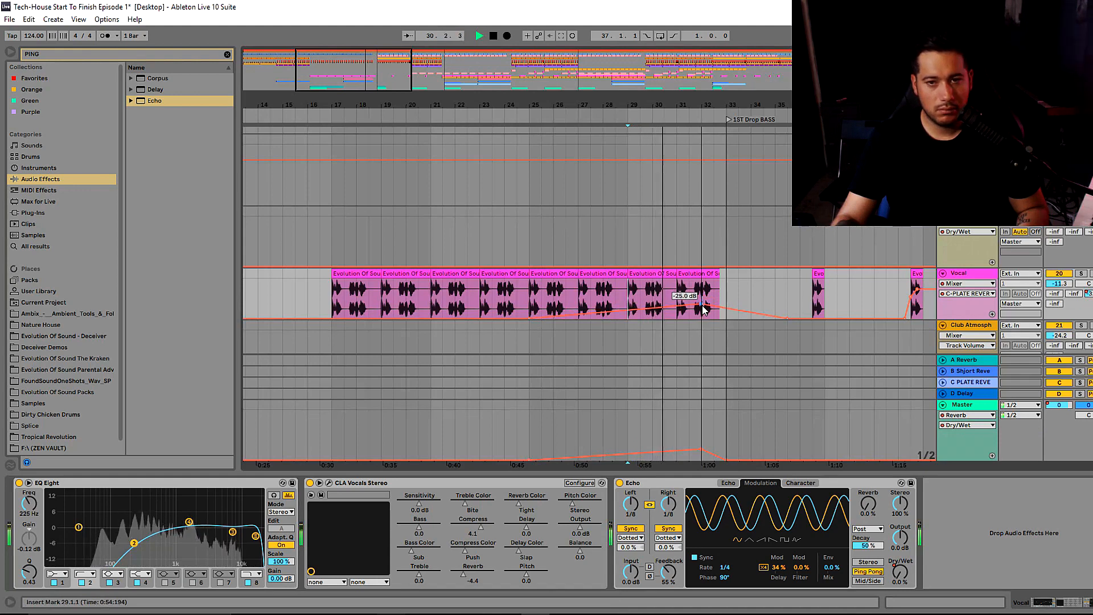
Raise the Vocal track volume to -7.9 dB.
{"action": "scroll", "coordinate": [725, 251], "scroll_direction": "up", "scroll_amount": 3}
{"action": "scroll", "coordinate": [724, 251], "scroll_direction": "down", "scroll_amount": 3}
{"action": "left_click_drag", "start_coordinate": [1060, 284], "coordinate": [1059, 275]}
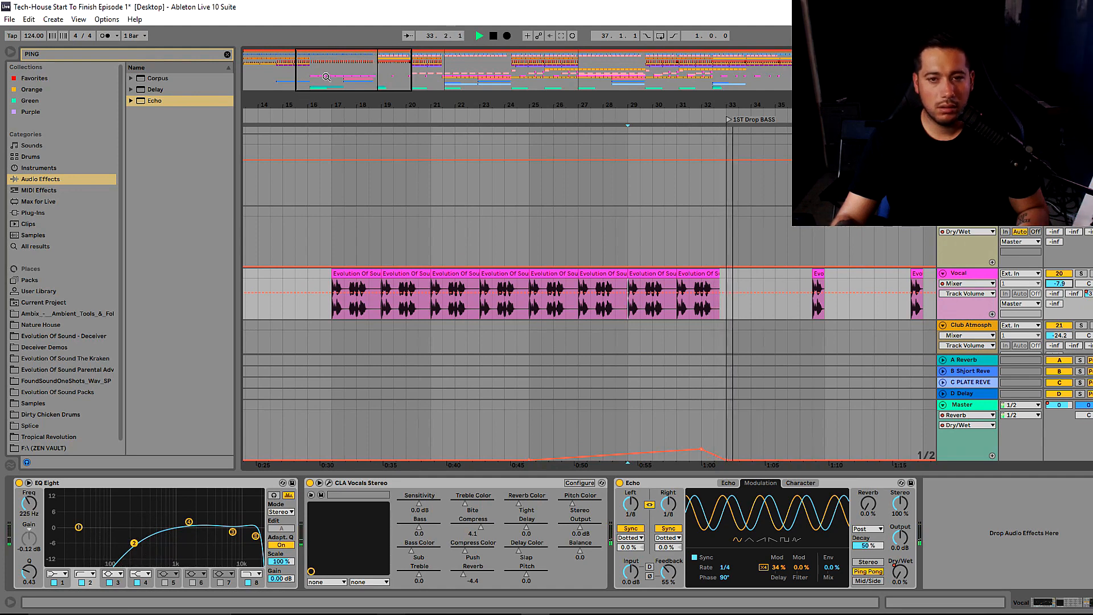
Play the vocal section from bar 17 and look over the Vocal, Snare Build and Uplifter tracks.
{"action": "left_click", "coordinate": [335, 285]}
{"action": "key", "text": "space"}
{"action": "key", "text": "space"}
{"action": "left_click_drag", "start_coordinate": [376, 75], "coordinate": [376, 63]}
{"action": "scroll", "coordinate": [653, 476], "scroll_direction": "down", "scroll_amount": 3}
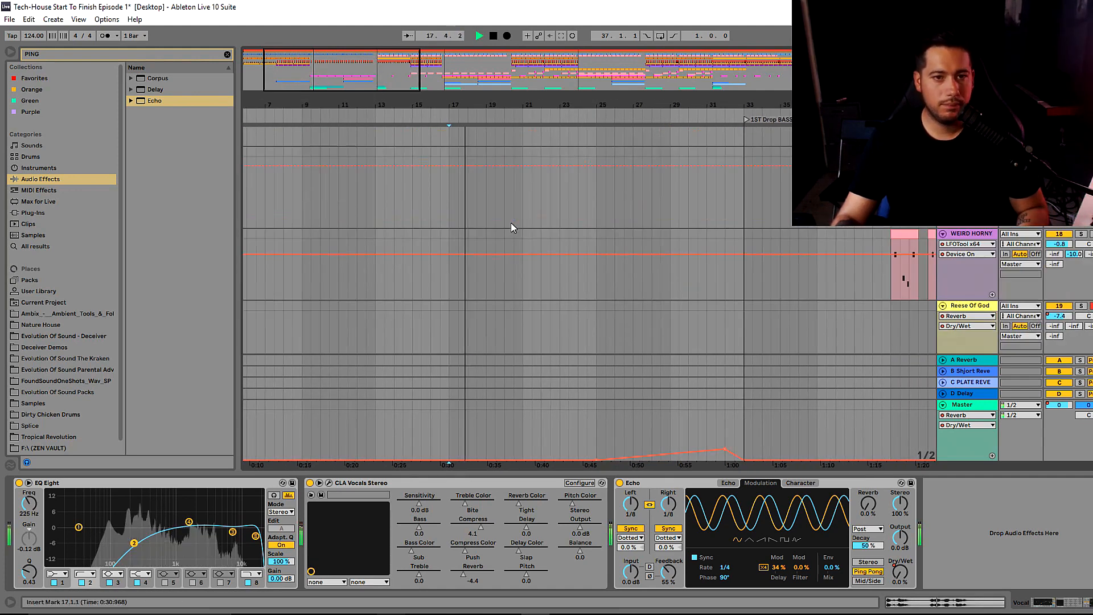
{"action": "key", "text": "ctrl+alt+l"}
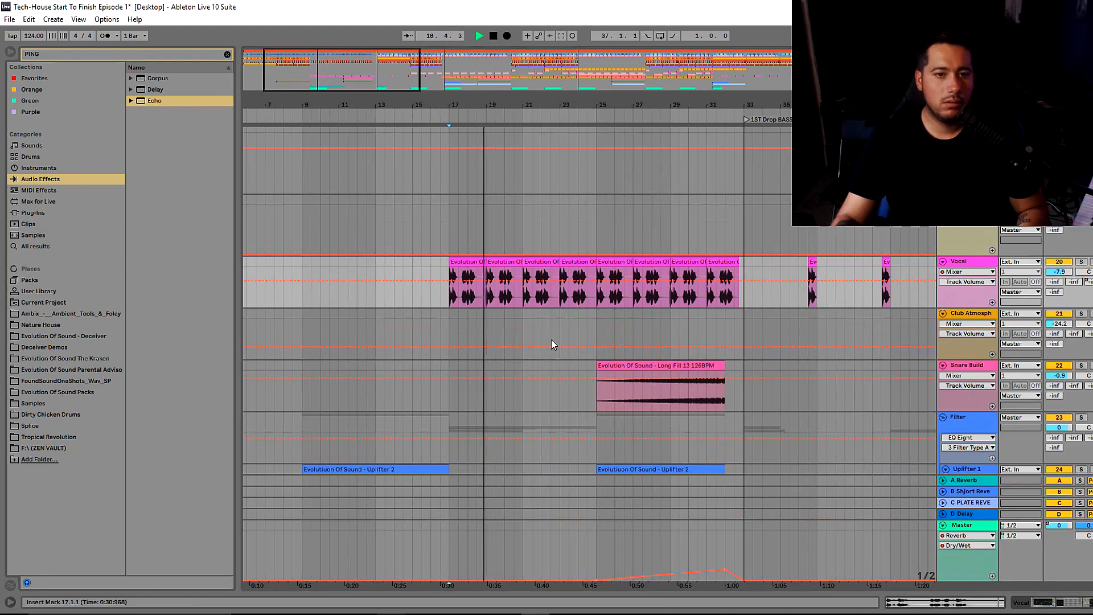
{"action": "scroll", "coordinate": [551, 339], "scroll_direction": "up", "scroll_amount": 5}
{"action": "scroll", "coordinate": [552, 340], "scroll_direction": "down", "scroll_amount": 3}
{"action": "scroll", "coordinate": [567, 378], "scroll_direction": "down", "scroll_amount": 2}
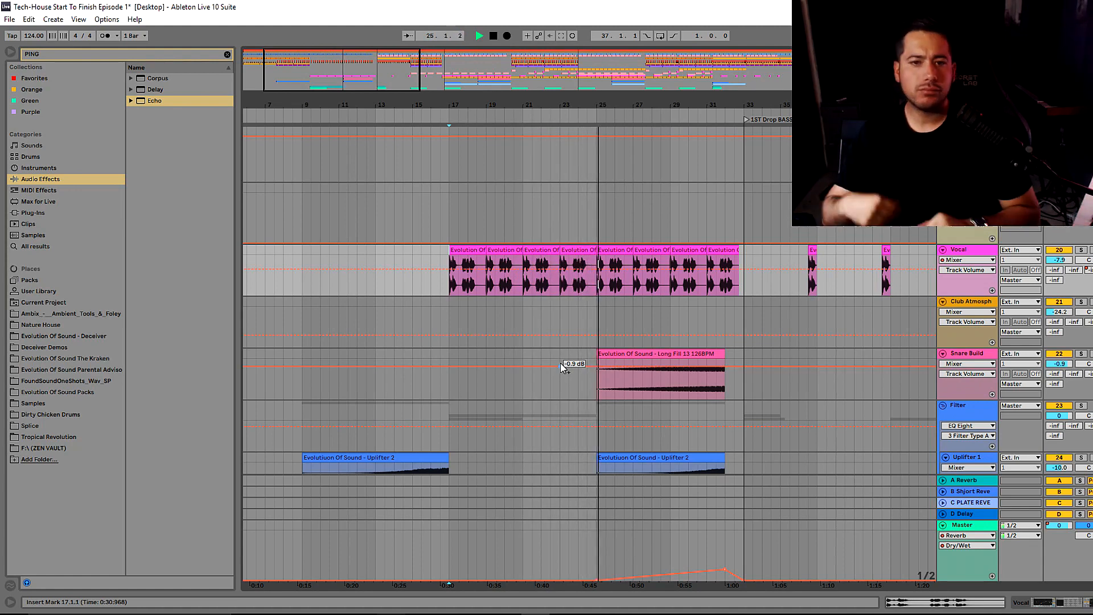
{"action": "scroll", "coordinate": [630, 352], "scroll_direction": "down", "scroll_amount": 3}
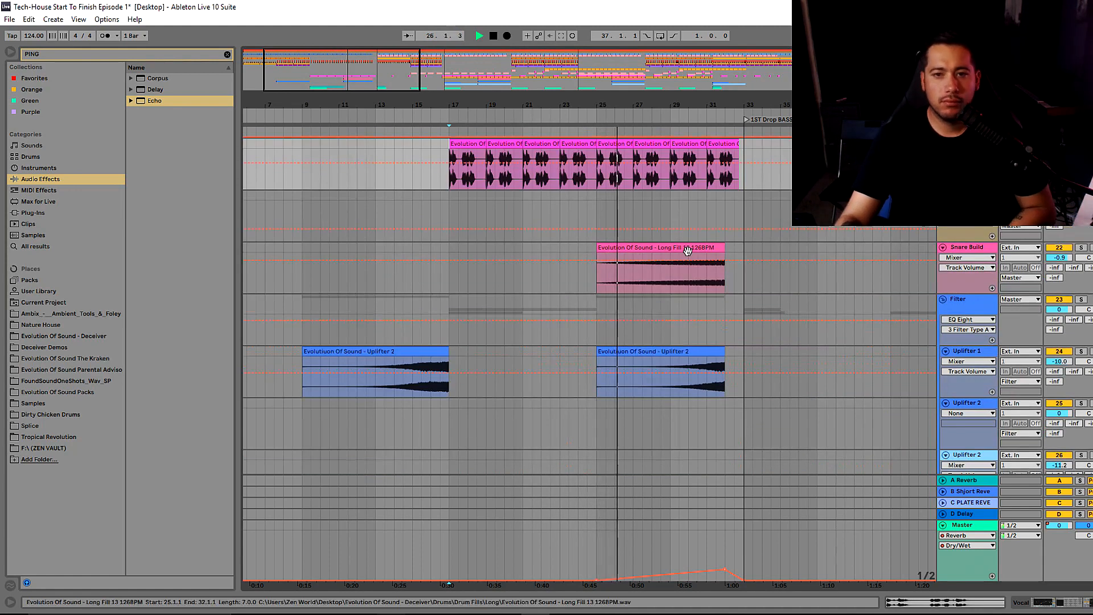
Lower the Snare Build volume to -2.7 dB and add a Glue Compressor with -18.1 dB threshold and 2.54 dB makeup.
{"action": "double_click", "coordinate": [655, 248]}
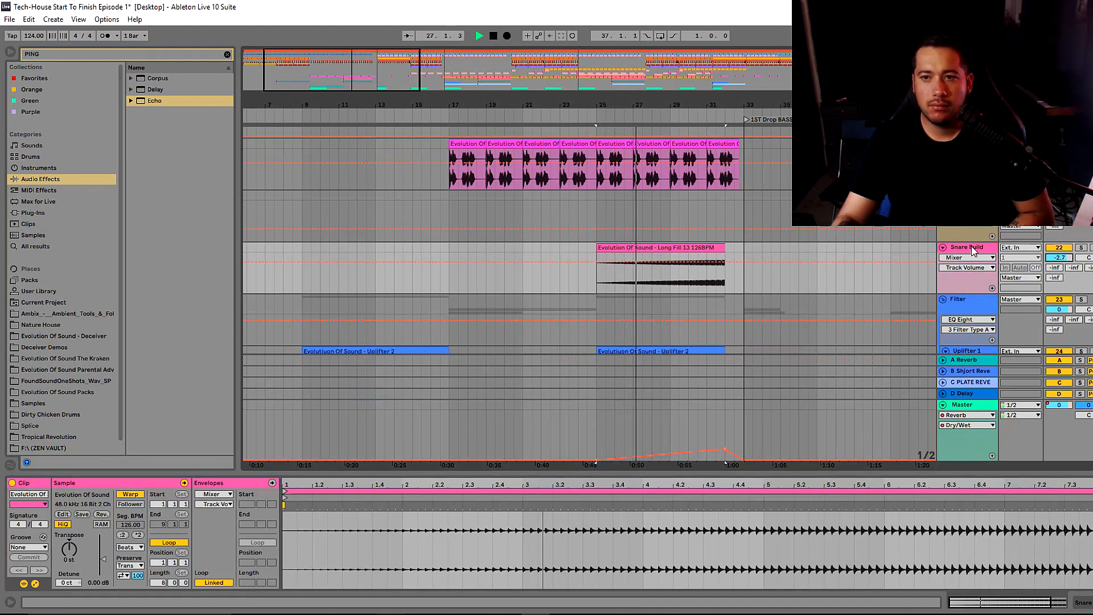
{"action": "key", "text": "shift+Tab"}
{"action": "left_click", "coordinate": [228, 55]}
{"action": "type", "text": "glue"}
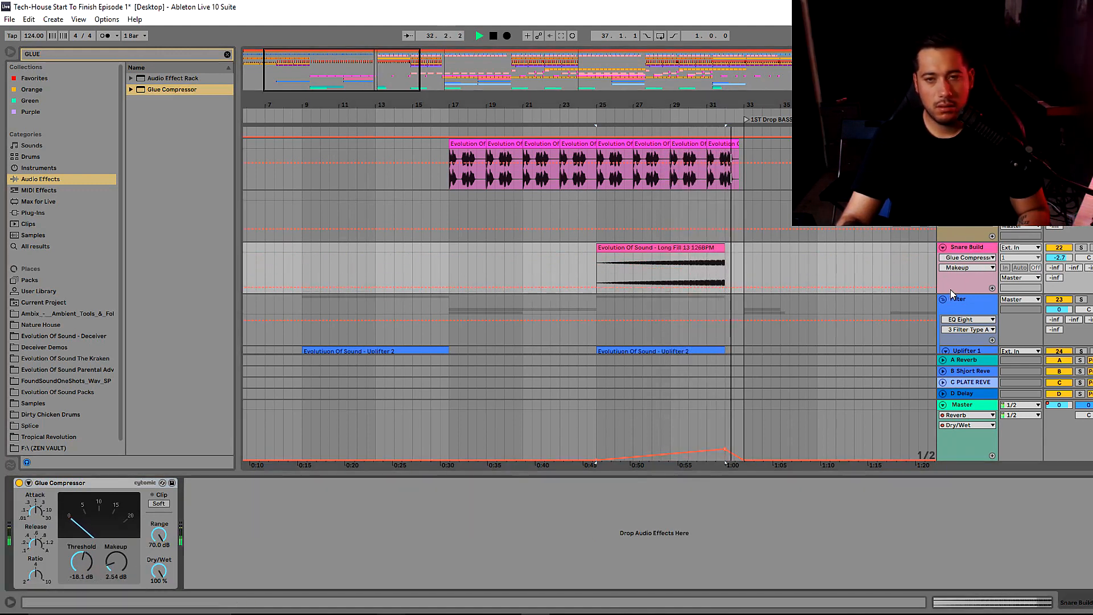
Play through the end of the snare build into the first drop and look over the tracks around bar 33.
{"action": "key", "text": "plus"}
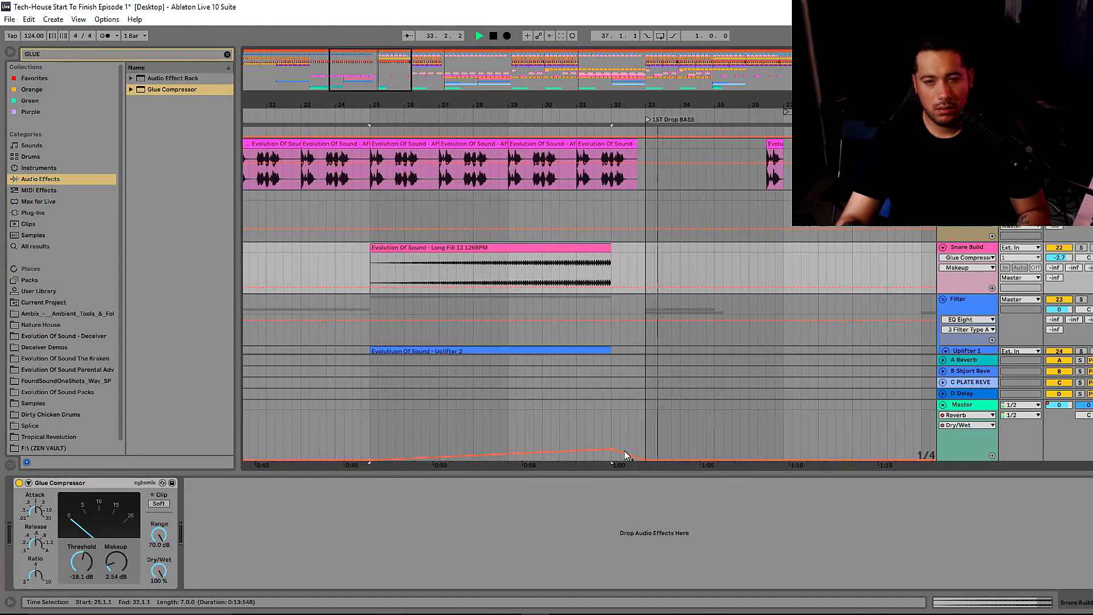
{"action": "scroll", "coordinate": [632, 455], "scroll_direction": "down", "scroll_amount": 3}
{"action": "left_click_drag", "start_coordinate": [715, 470], "coordinate": [711, 547]}
{"action": "scroll", "coordinate": [624, 341], "scroll_direction": "up", "scroll_amount": 8}
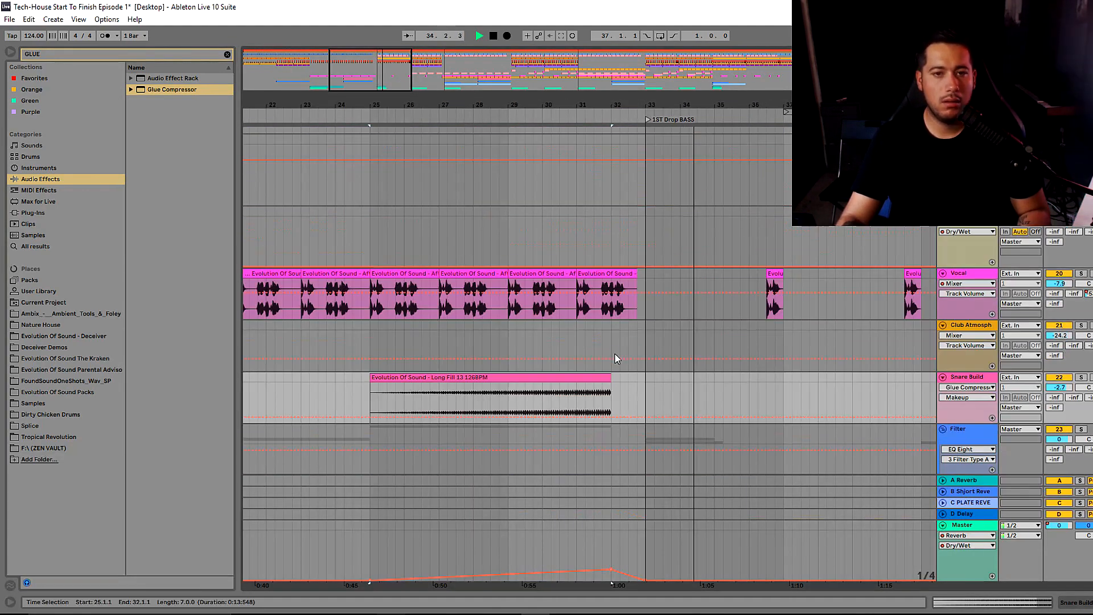
{"action": "scroll", "coordinate": [617, 358], "scroll_direction": "up", "scroll_amount": 12}
{"action": "scroll", "coordinate": [646, 325], "scroll_direction": "up", "scroll_amount": 6}
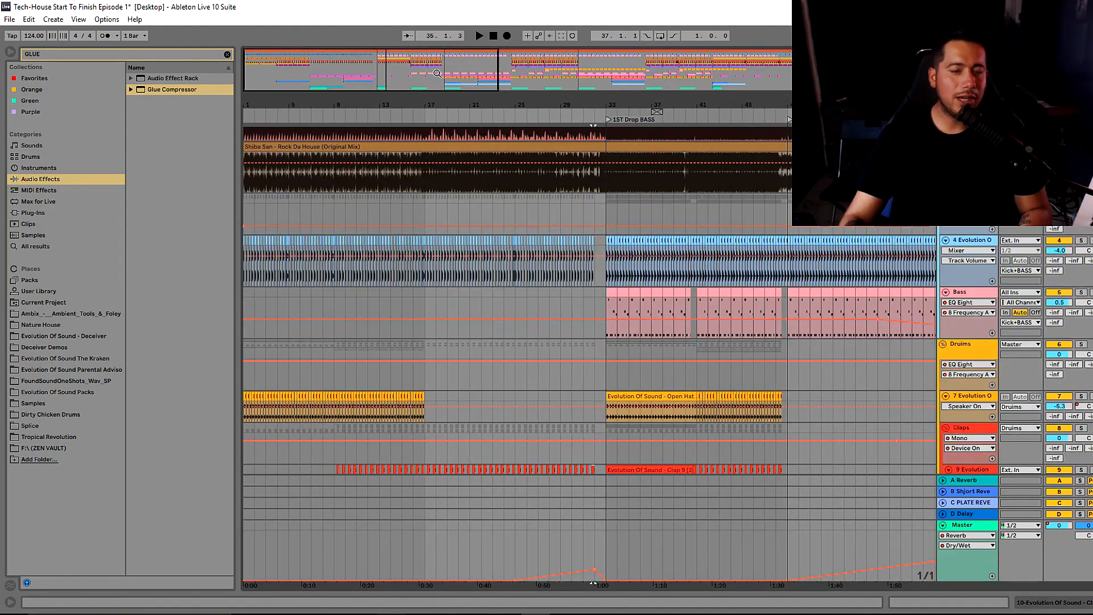
Copy the Bass clip's first bar at bar 33 to bar 17 and duplicate it repeatedly up to bar 32.
{"action": "left_click_drag", "start_coordinate": [437, 73], "coordinate": [382, 74]}
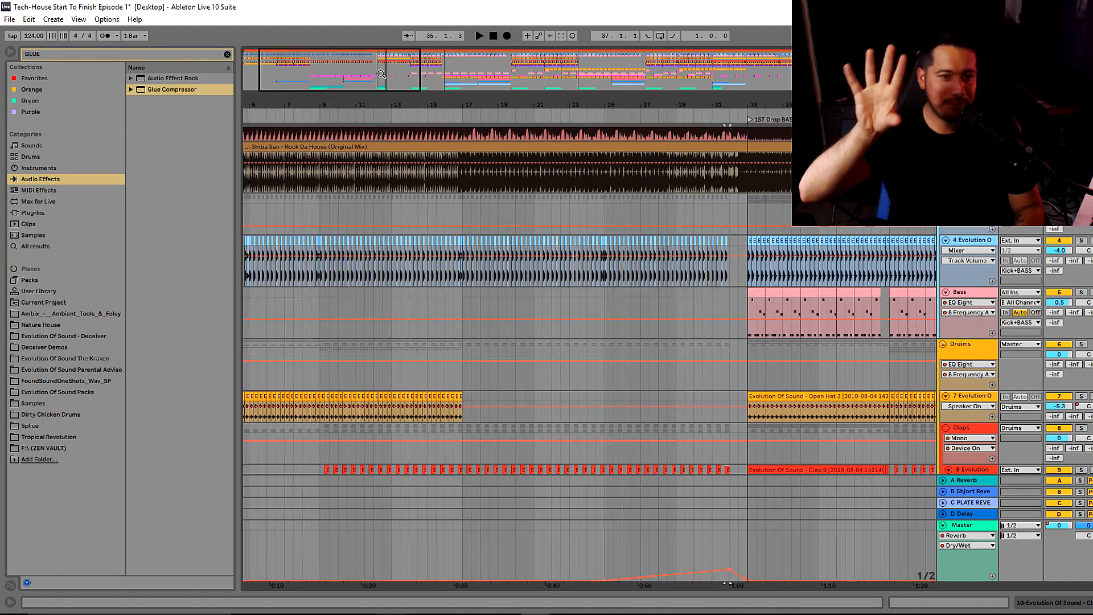
{"action": "left_click_drag", "start_coordinate": [449, 71], "coordinate": [482, 79]}
{"action": "left_click", "coordinate": [613, 294]}
{"action": "left_click_drag", "start_coordinate": [282, 106], "coordinate": [385, 91]}
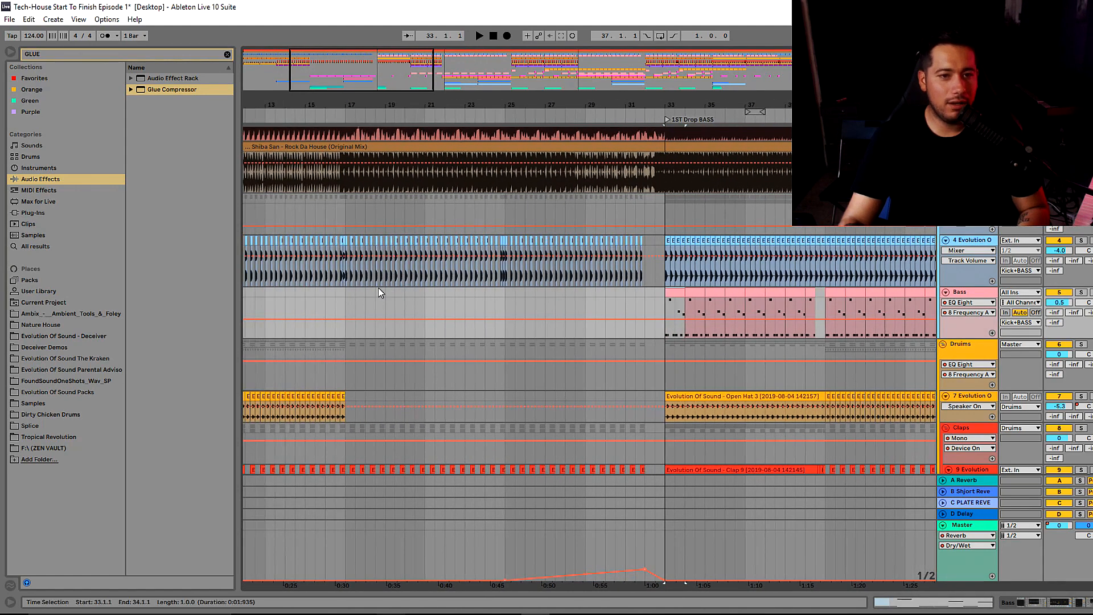
{"action": "key", "text": "ctrl+v"}
{"action": "key", "text": "space"}
{"action": "key", "text": "ctrl+d"}
{"action": "key", "text": "ctrl+d"}
{"action": "key", "text": "ctrl+d"}
{"action": "key", "text": "ctrl+d"}
{"action": "key", "text": "ctrl+d"}
{"action": "key", "text": "ctrl+d"}
{"action": "key", "text": "ctrl+d"}
{"action": "key", "text": "ctrl+d"}
{"action": "key", "text": "ctrl+d"}
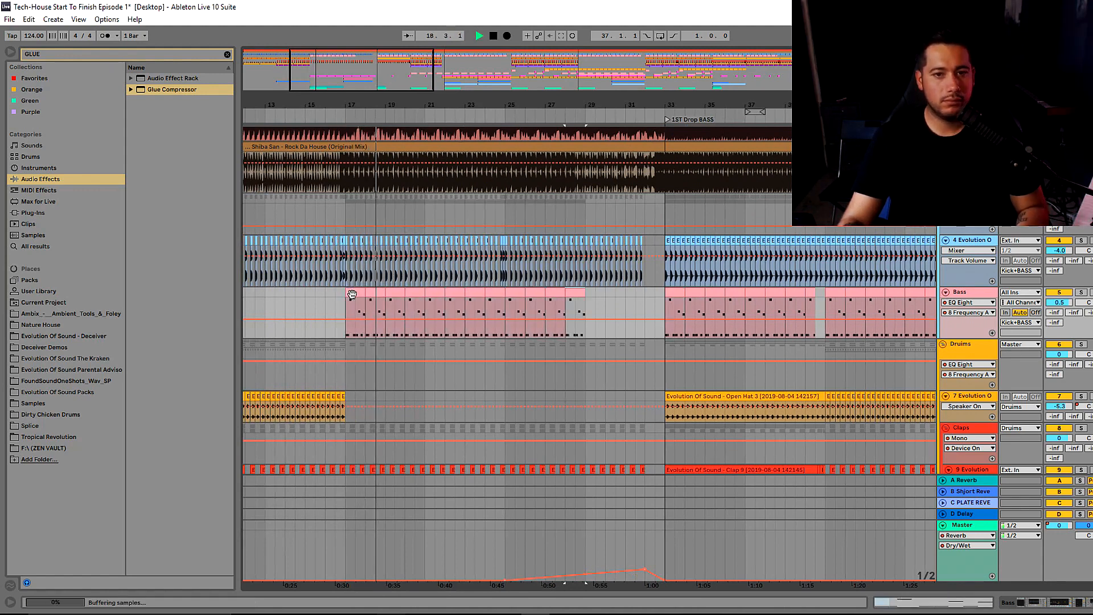
{"action": "key", "text": "ctrl+d"}
{"action": "key", "text": "ctrl+d"}
{"action": "key", "text": "ctrl+d"}
{"action": "key", "text": "ctrl+d"}
{"action": "key", "text": "ctrl+d"}
Raise the Bass track's Auto Filter frequency automation before the drop to about 195 Hz.
{"action": "left_click", "coordinate": [962, 292]}
{"action": "double_click", "coordinate": [962, 293]}
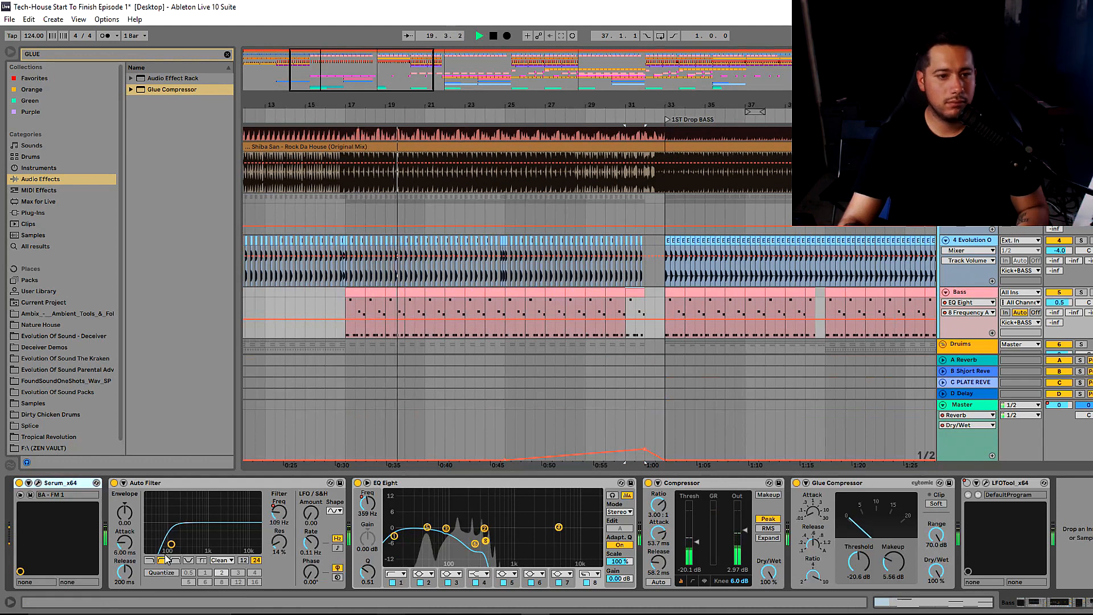
{"action": "left_click", "coordinate": [504, 336]}
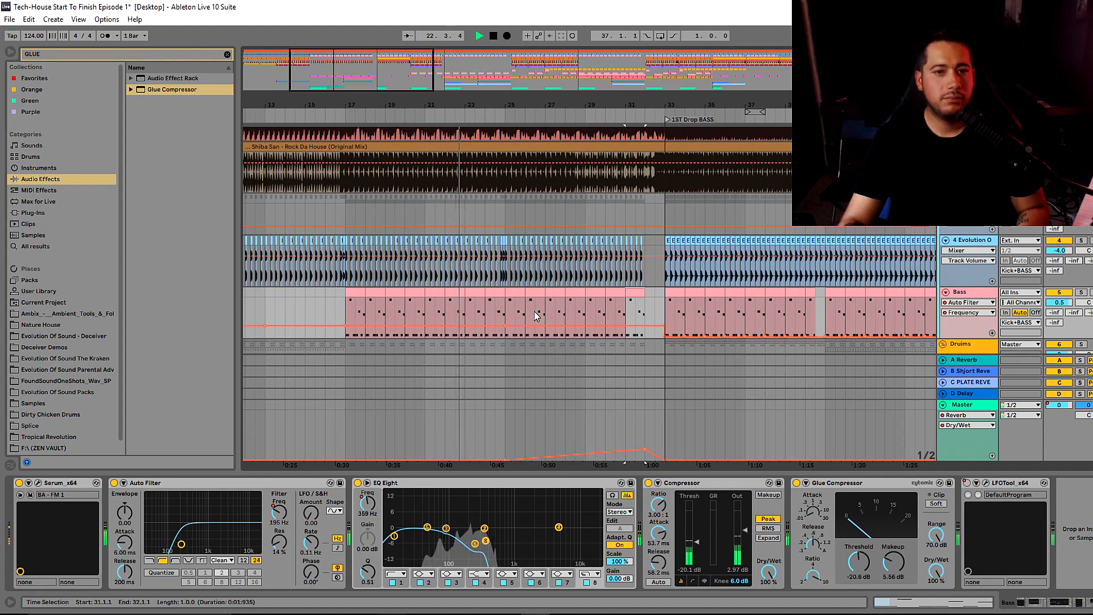
Automate the Bass's EQ Eight band 8 frequency to fall from bar 25 to 143 Hz at bar 32, returning to 359 Hz at bar 33.
{"action": "left_click", "coordinate": [506, 310]}
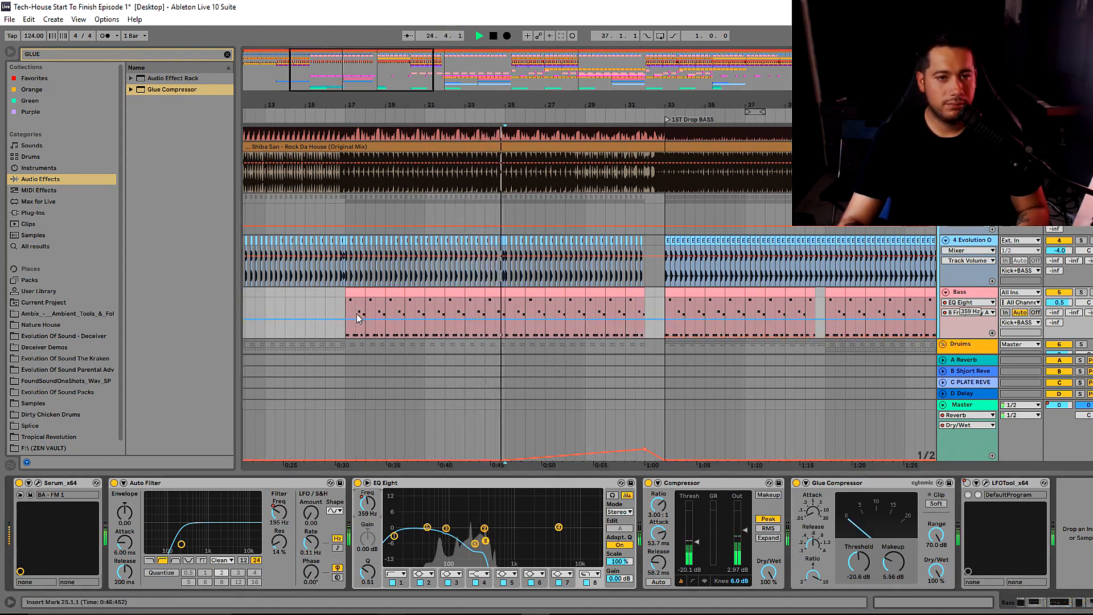
{"action": "left_click", "coordinate": [506, 320]}
{"action": "left_click_drag", "start_coordinate": [654, 320], "coordinate": [644, 324]}
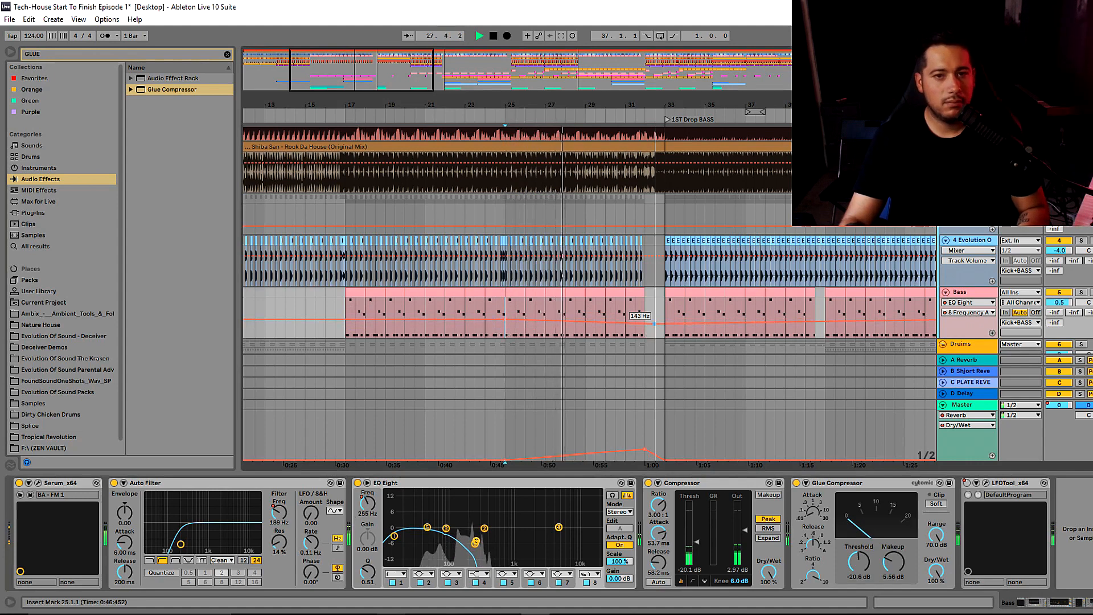
{"action": "left_click_drag", "start_coordinate": [655, 324], "coordinate": [665, 327]}
{"action": "key", "text": "ctrl+z"}
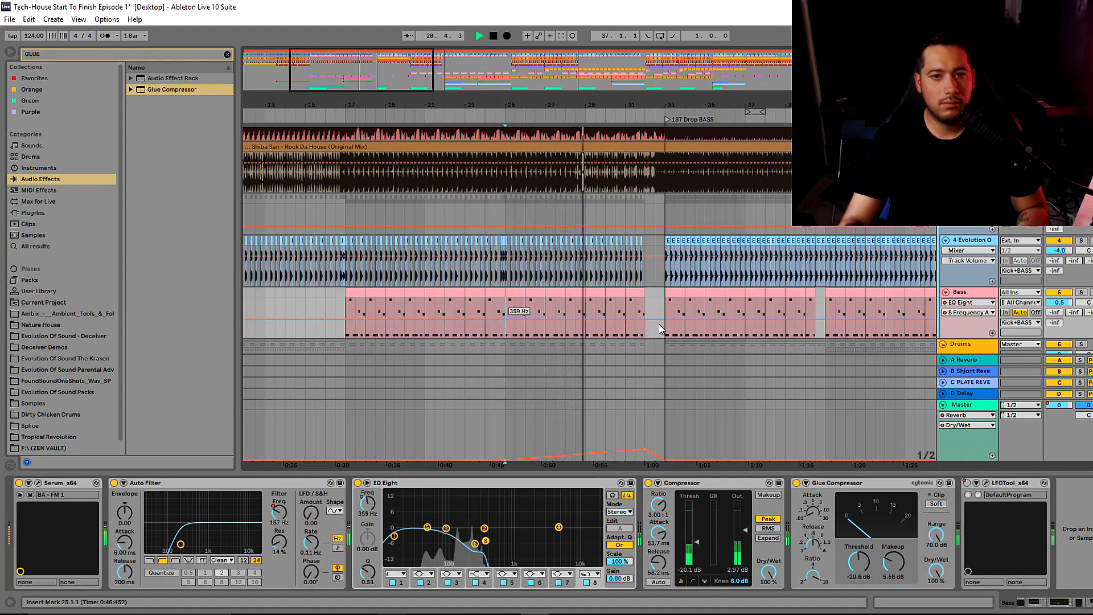
{"action": "left_click_drag", "start_coordinate": [646, 321], "coordinate": [645, 321]}
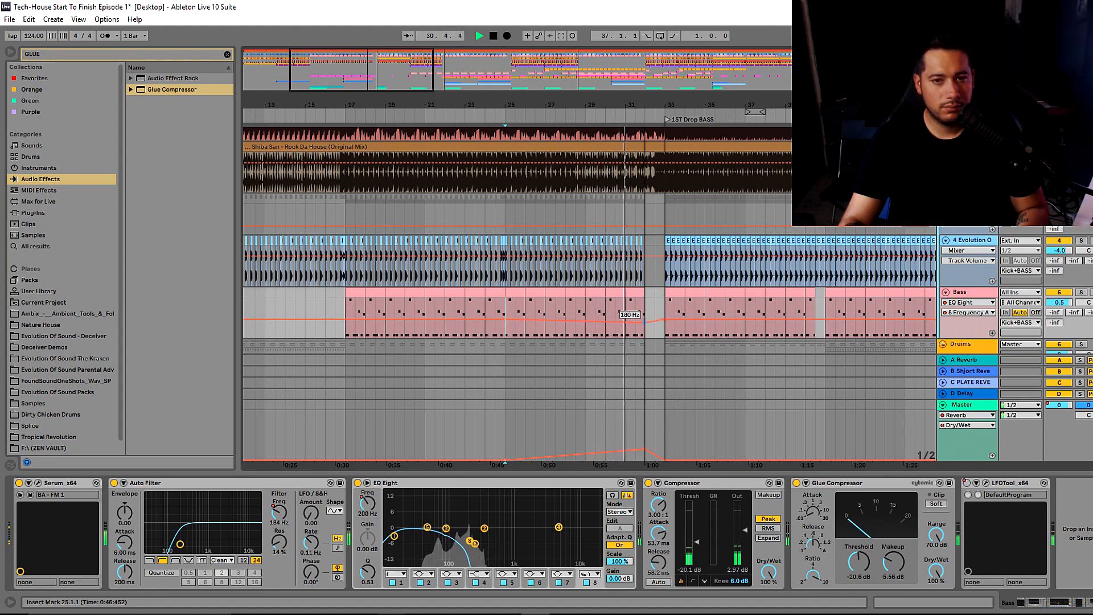
{"action": "left_click_drag", "start_coordinate": [645, 322], "coordinate": [644, 322]}
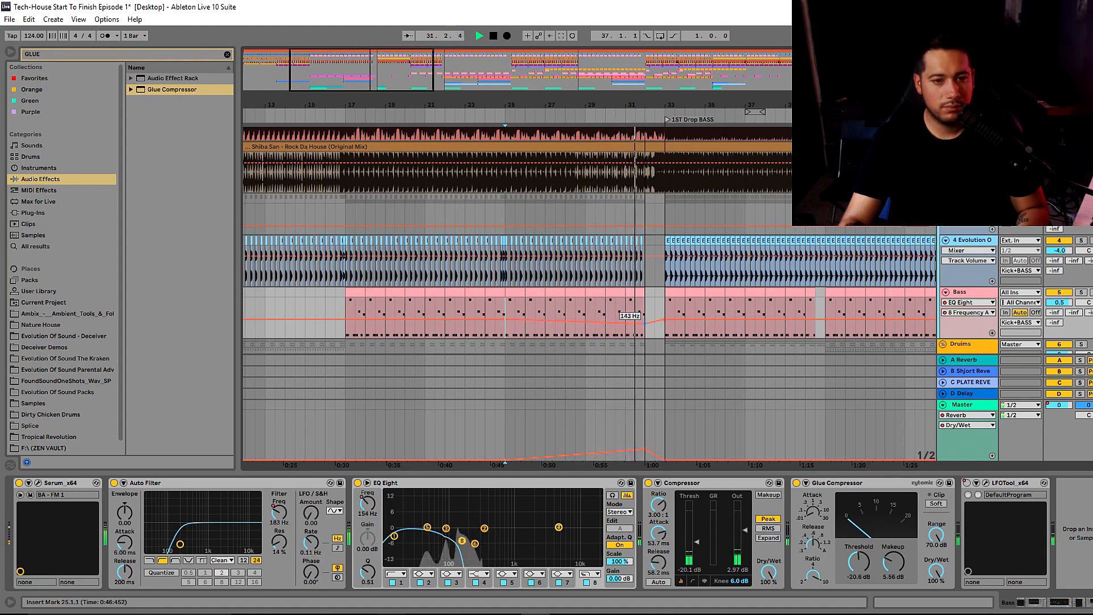
Play into the first drop while checking the Bass's Auto Filter frequency automation and the Master's effect chain.
{"action": "left_click", "coordinate": [273, 522]}
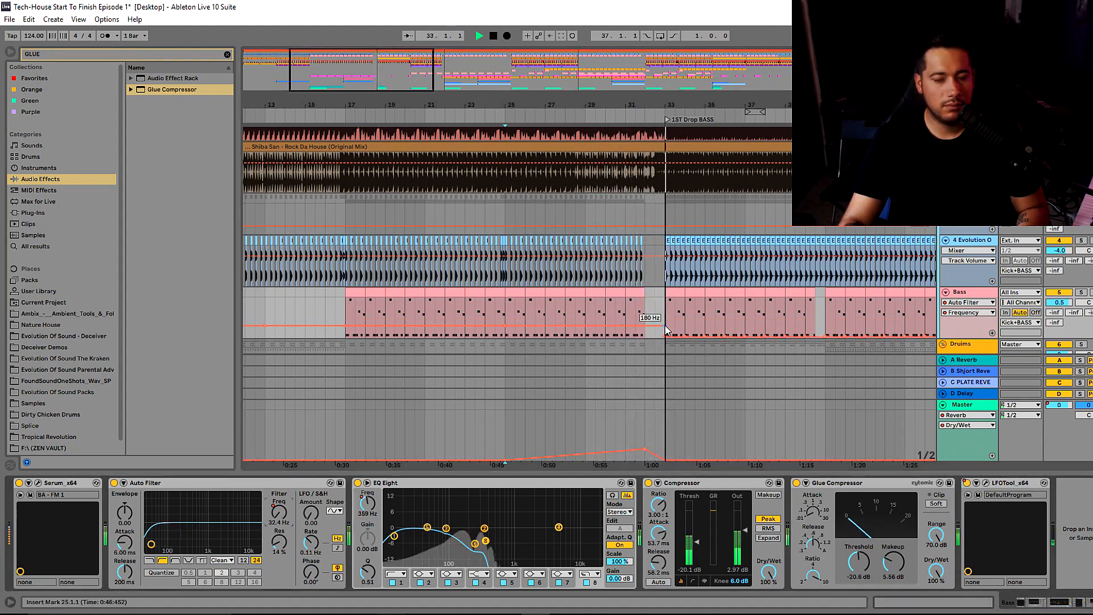
{"action": "left_click_drag", "start_coordinate": [722, 105], "coordinate": [722, 128]}
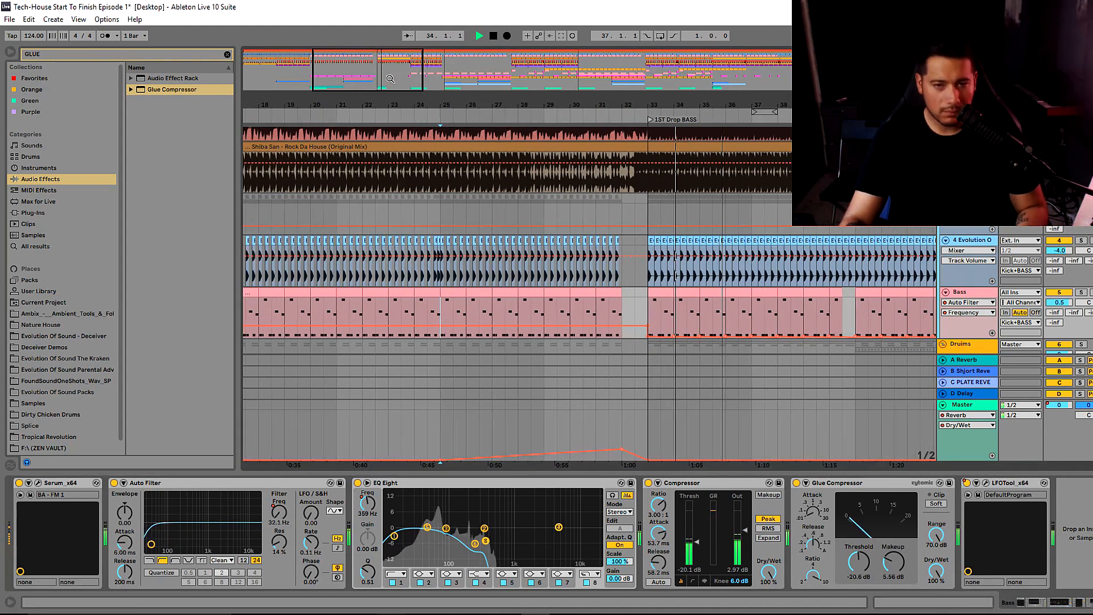
{"action": "scroll", "coordinate": [654, 318], "scroll_direction": "down", "scroll_amount": 3}
{"action": "left_click", "coordinate": [744, 451]}
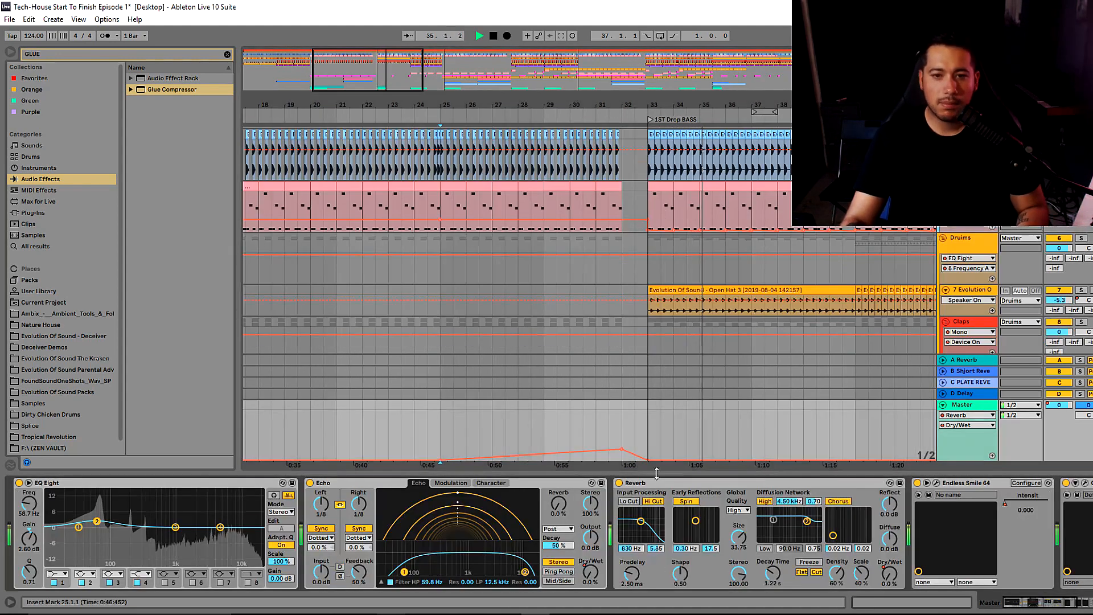
{"action": "scroll", "coordinate": [861, 336], "scroll_direction": "down", "scroll_amount": 10}
{"action": "key", "text": "space"}
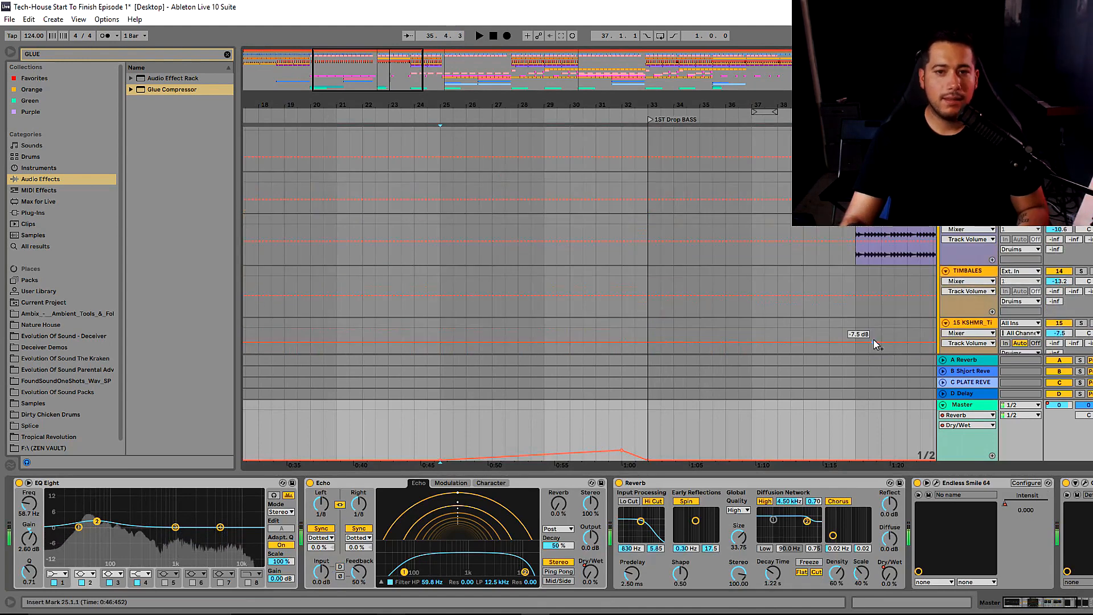
Lower the Downlifter 2 track's Reverb Dry/Wet to 29% while playing from bar 33.
{"action": "scroll", "coordinate": [862, 336], "scroll_direction": "down", "scroll_amount": 8}
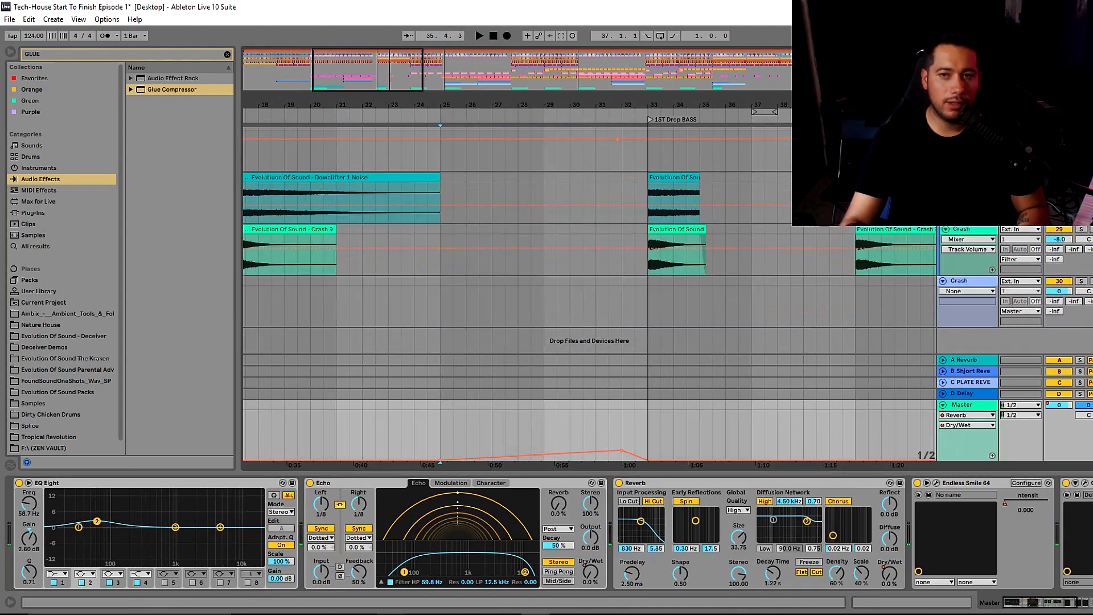
{"action": "left_click", "coordinate": [968, 182]}
{"action": "left_click", "coordinate": [691, 179]}
{"action": "key", "text": "space"}
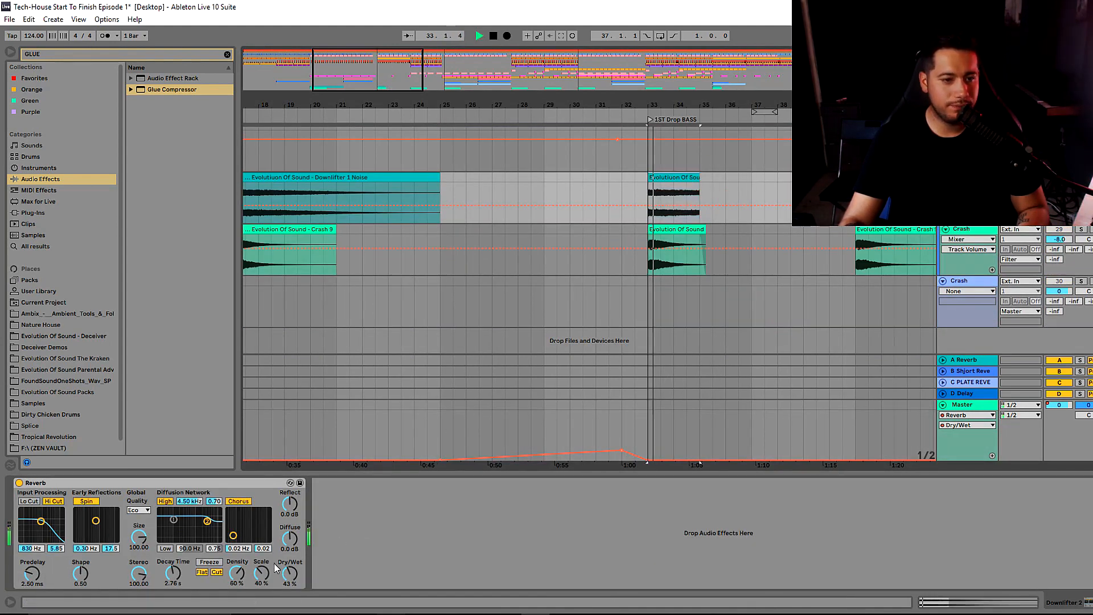
{"action": "key", "text": "space"}
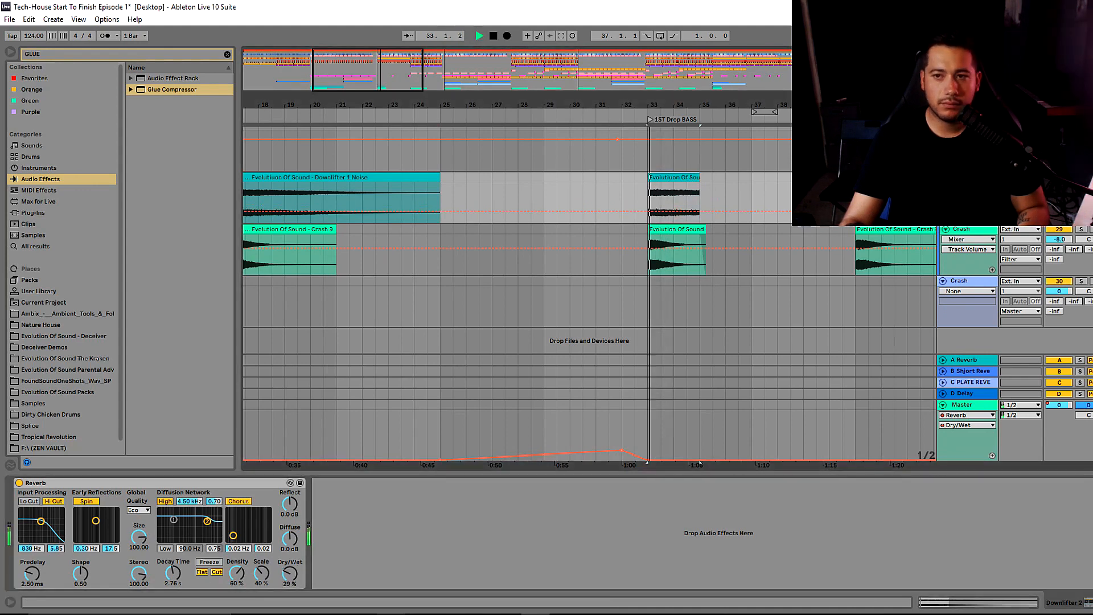
Set the Crash track's Reverb Dry/Wet to 26% and lower its volume to -15.4 dB, replaying from bar 33.
{"action": "left_click", "coordinate": [974, 230]}
{"action": "key", "text": "space"}
{"action": "left_click_drag", "start_coordinate": [385, 573], "coordinate": [385, 601]}
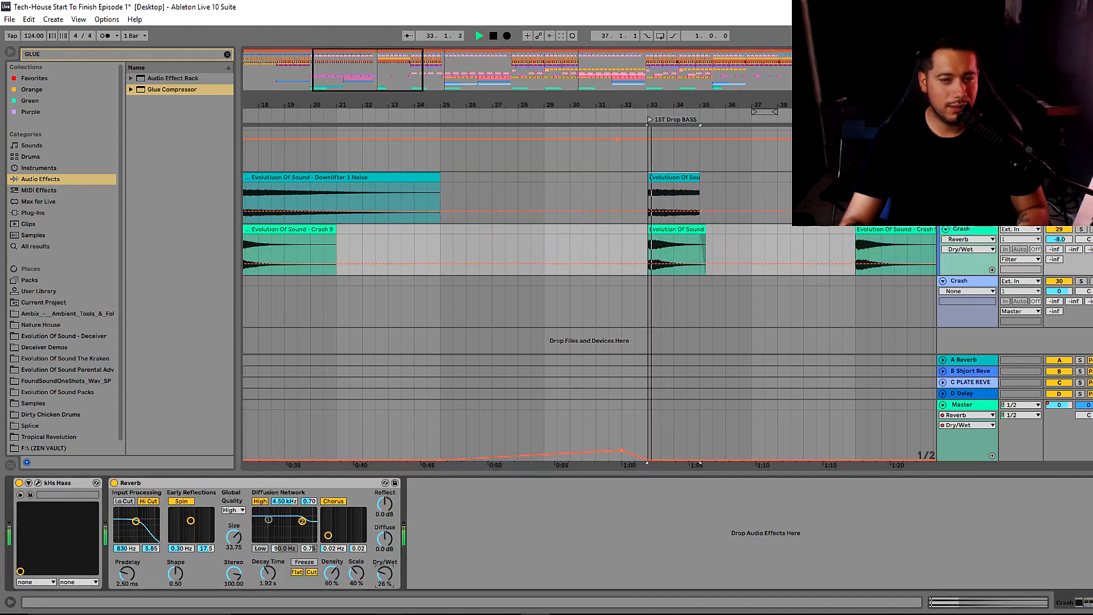
{"action": "key", "text": "space"}
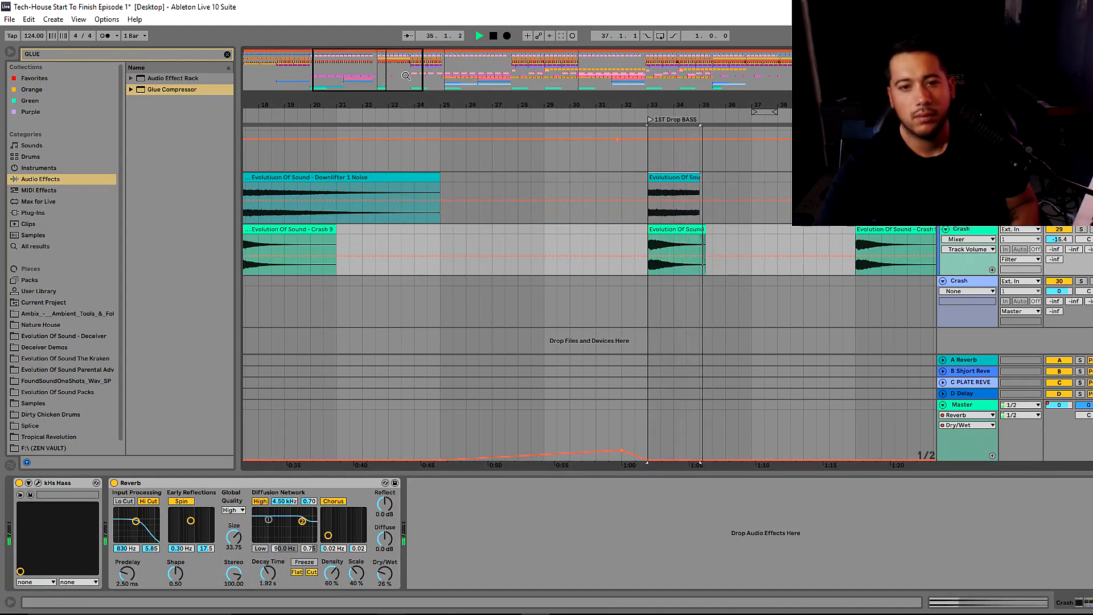
Play on through the first drop and look over the effects, vocal and drum tracks on both sides of it.
{"action": "scroll", "coordinate": [759, 346], "scroll_direction": "up", "scroll_amount": 4}
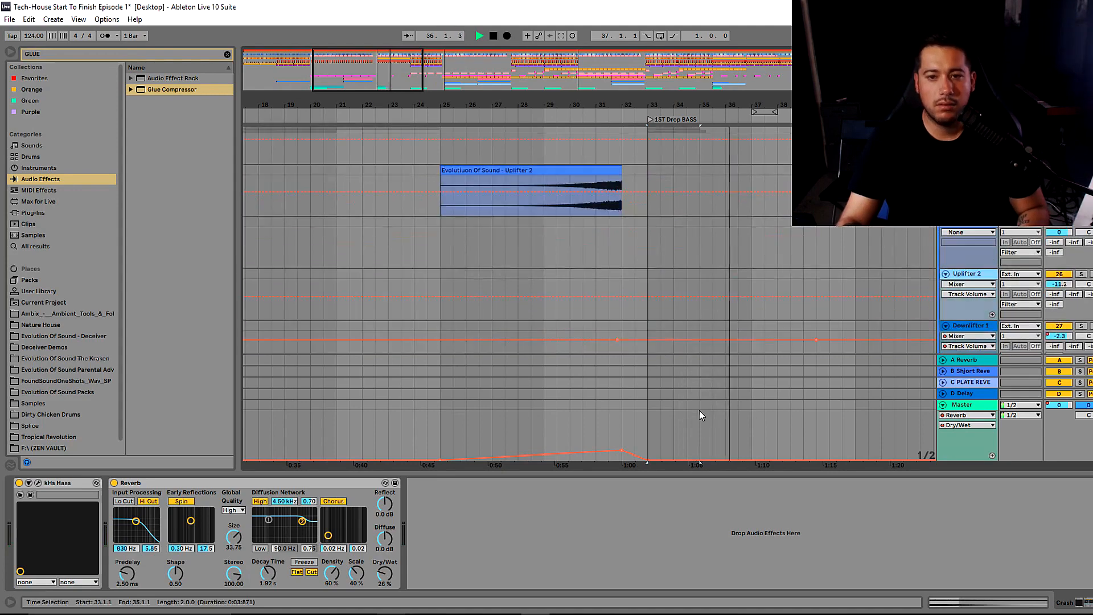
{"action": "key", "text": "ctrl+alt+l"}
{"action": "scroll", "coordinate": [671, 358], "scroll_direction": "up", "scroll_amount": 10}
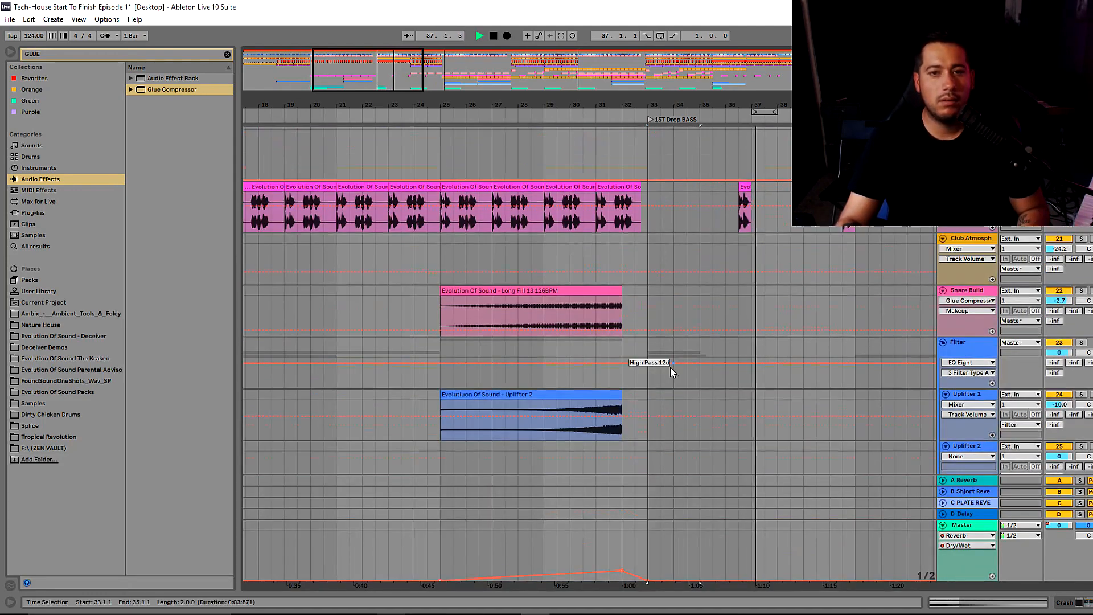
{"action": "scroll", "coordinate": [603, 268], "scroll_direction": "up", "scroll_amount": 10}
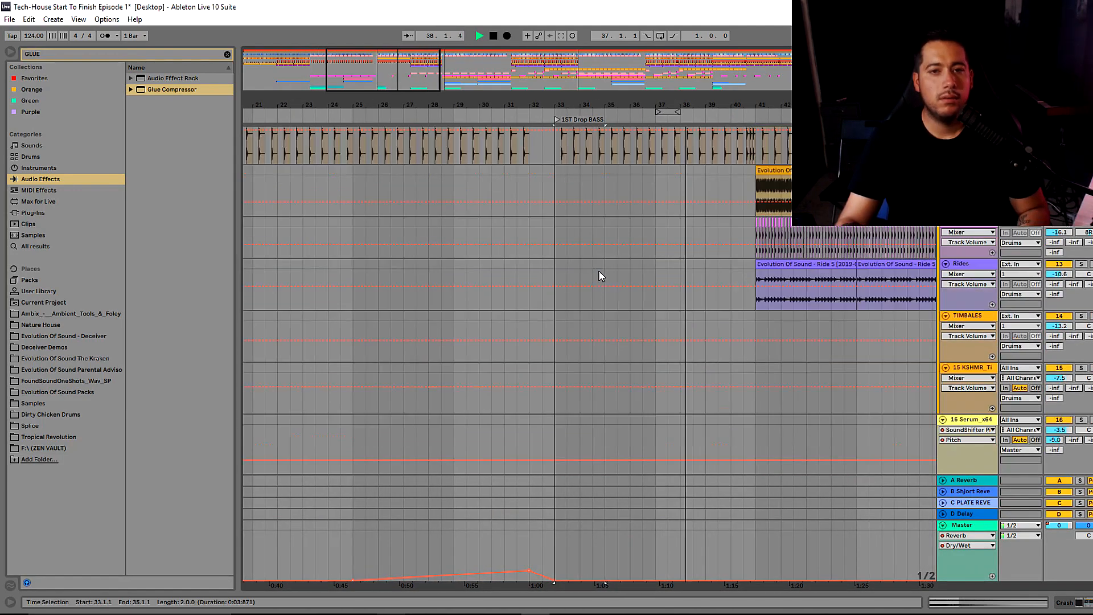
{"action": "key", "text": "space"}
{"action": "left_click_drag", "start_coordinate": [398, 105], "coordinate": [572, 94]}
{"action": "scroll", "coordinate": [405, 257], "scroll_direction": "up", "scroll_amount": 3}
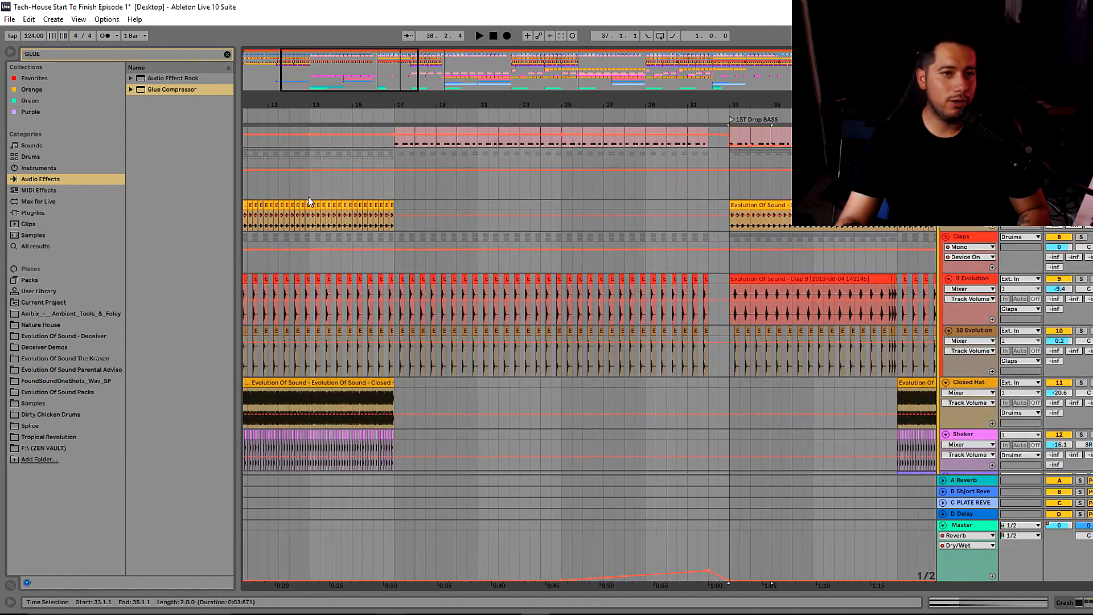
Look over the whole intro from bar 1 through the lower tracks and select the Crash clip at bar 17.
{"action": "left_click", "coordinate": [318, 80]}
{"action": "scroll", "coordinate": [488, 227], "scroll_direction": "down", "scroll_amount": 5}
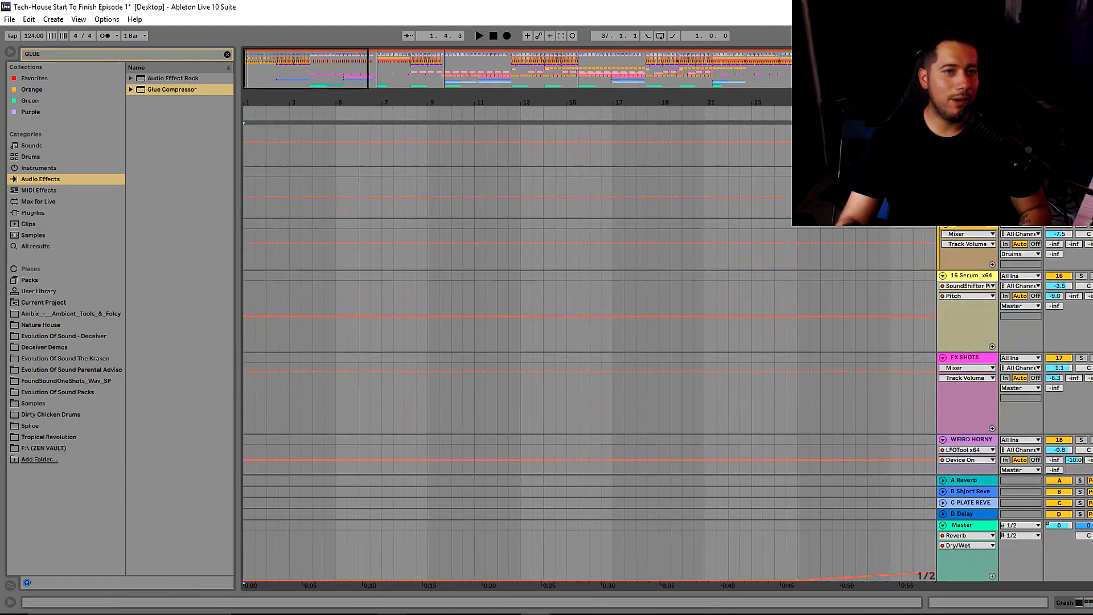
{"action": "scroll", "coordinate": [637, 279], "scroll_direction": "down", "scroll_amount": 3}
{"action": "scroll", "coordinate": [692, 297], "scroll_direction": "down", "scroll_amount": 4}
{"action": "scroll", "coordinate": [678, 310], "scroll_direction": "down", "scroll_amount": 8}
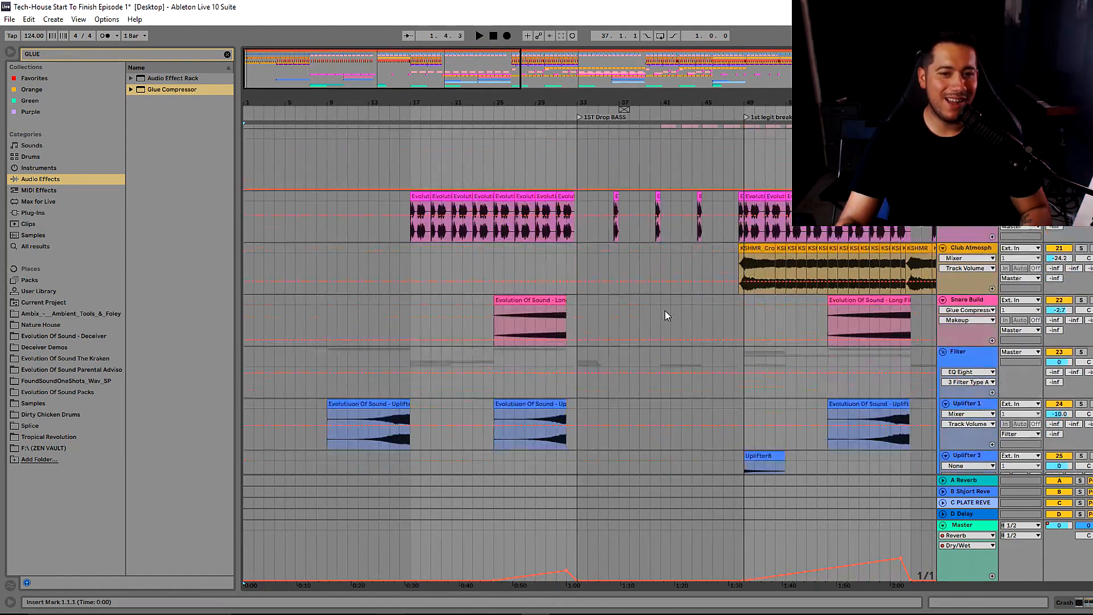
{"action": "left_click", "coordinate": [440, 364]}
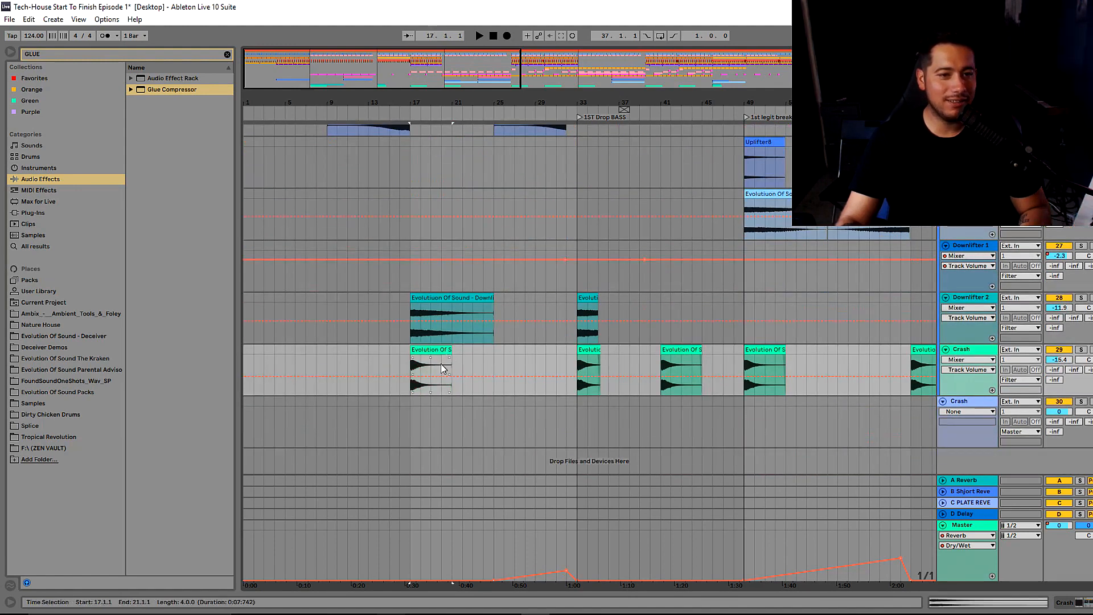
Copy the Crash clip from bar 17 to bar 1 and play the intro from the start.
{"action": "key", "text": "ctrl+c"}
{"action": "left_click", "coordinate": [253, 361]}
{"action": "key", "text": "ctrl+v"}
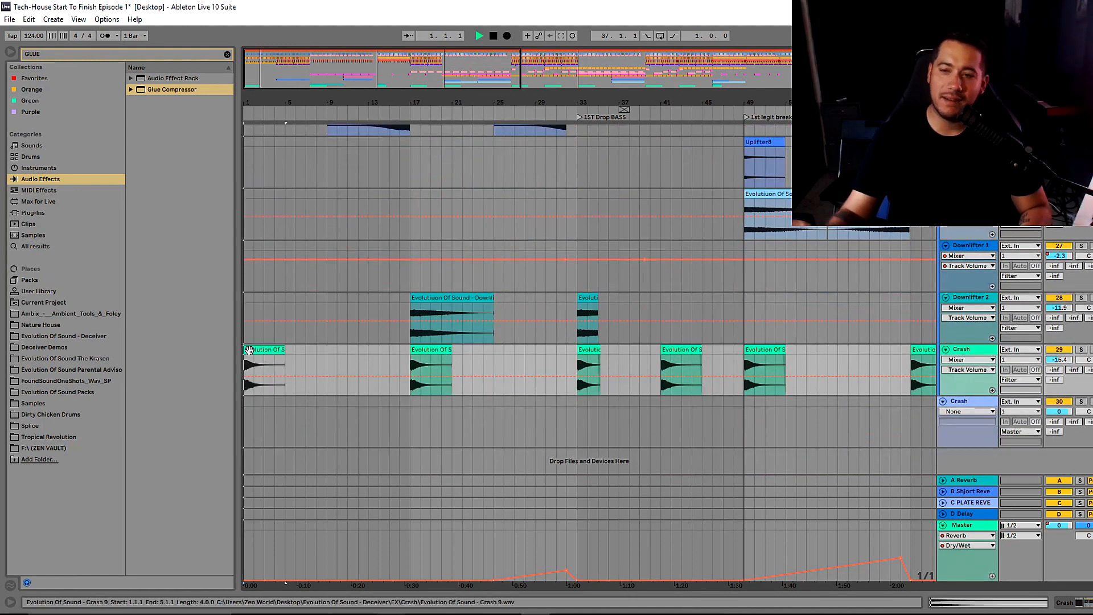
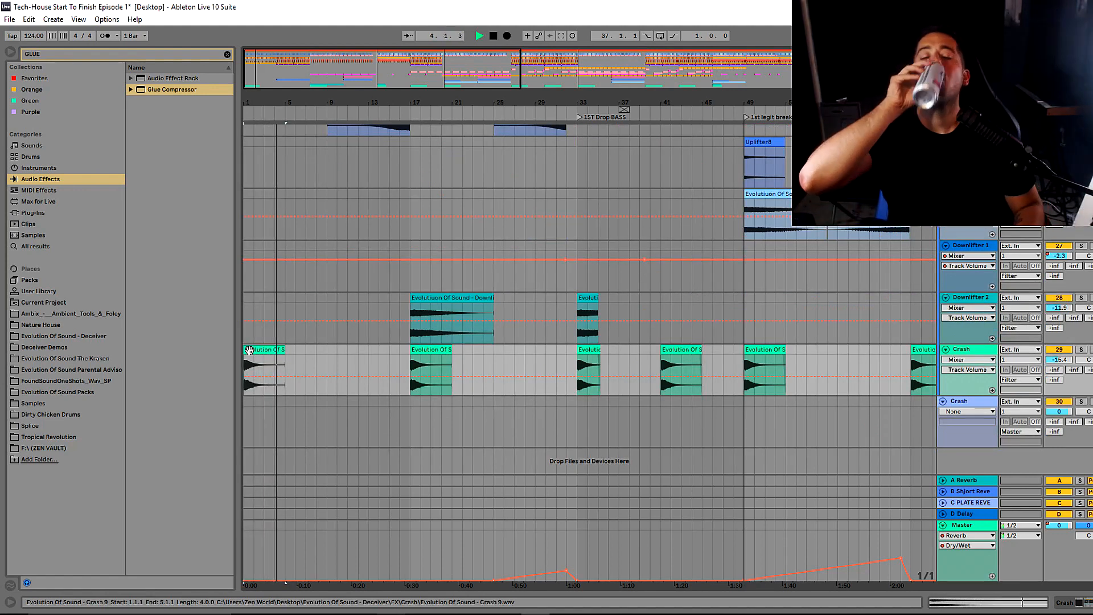
Copy the Rides clip from bar 41 to bars 9 and 13 of the Rides track.
{"action": "scroll", "coordinate": [334, 378], "scroll_direction": "up", "scroll_amount": 10}
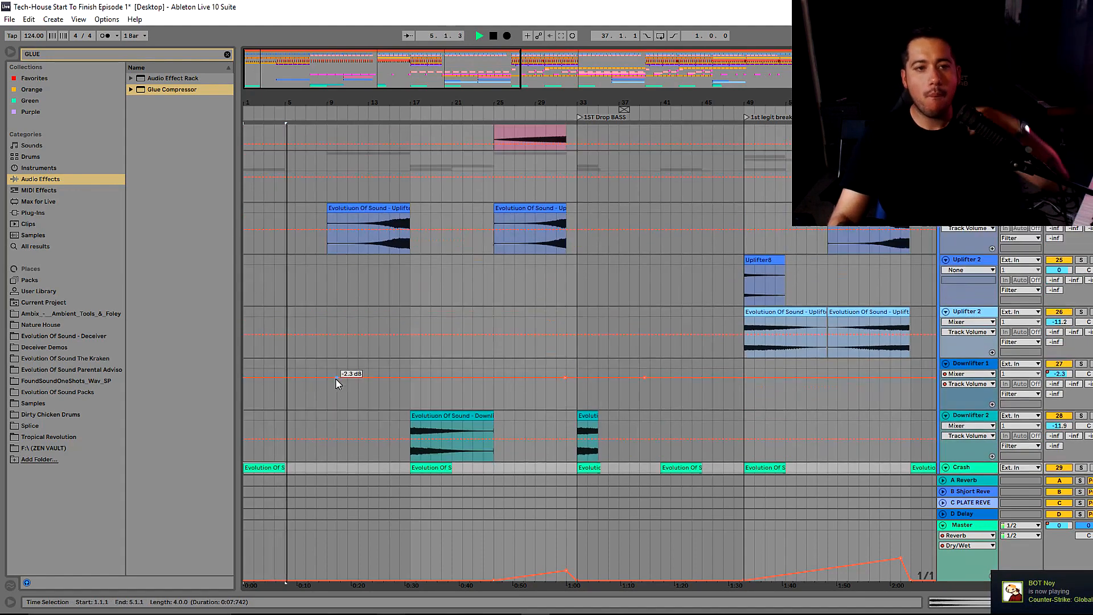
{"action": "left_click_drag", "start_coordinate": [245, 86], "coordinate": [249, 127]}
{"action": "scroll", "coordinate": [420, 349], "scroll_direction": "up", "scroll_amount": 5}
{"action": "scroll", "coordinate": [422, 366], "scroll_direction": "up", "scroll_amount": 8}
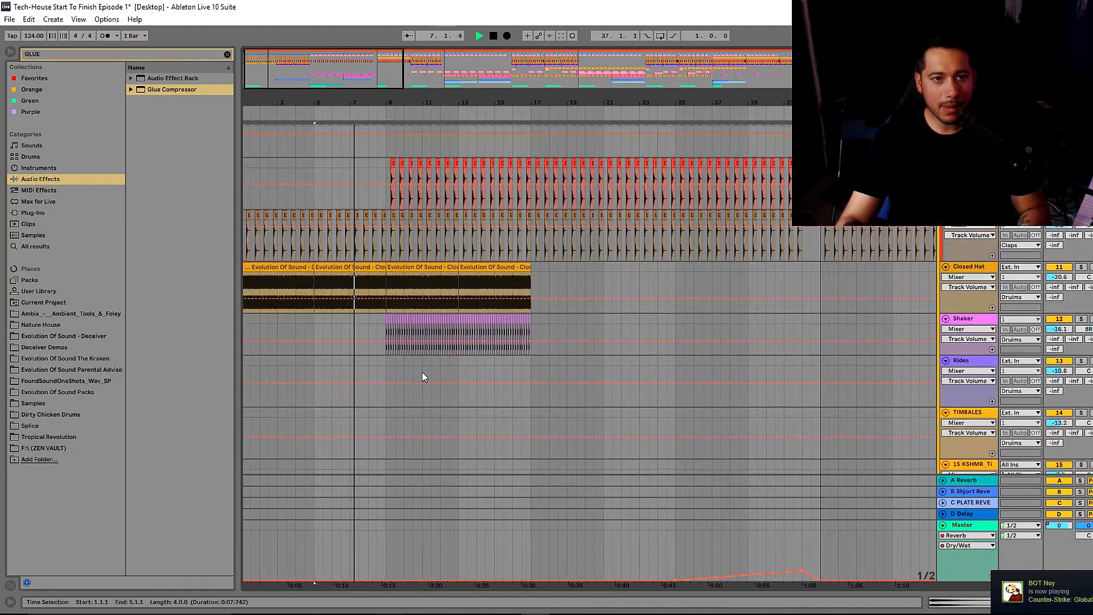
{"action": "scroll", "coordinate": [398, 239], "scroll_direction": "down", "scroll_amount": 6}
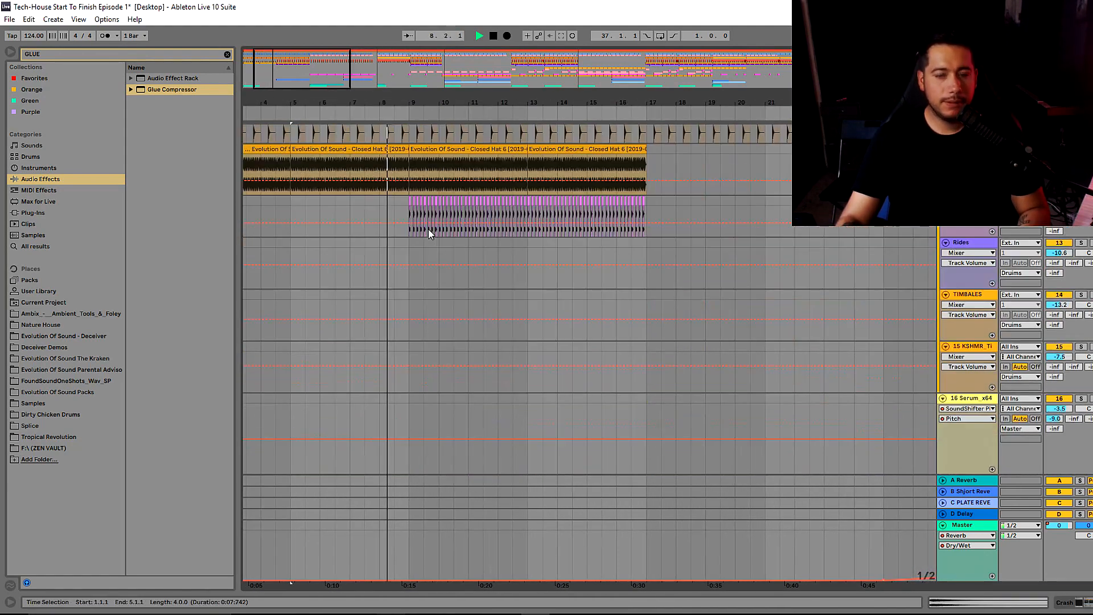
{"action": "left_click_drag", "start_coordinate": [364, 108], "coordinate": [353, 81]}
{"action": "left_click", "coordinate": [642, 243]}
{"action": "left_click", "coordinate": [321, 248]}
{"action": "key", "text": "ctrl+v"}
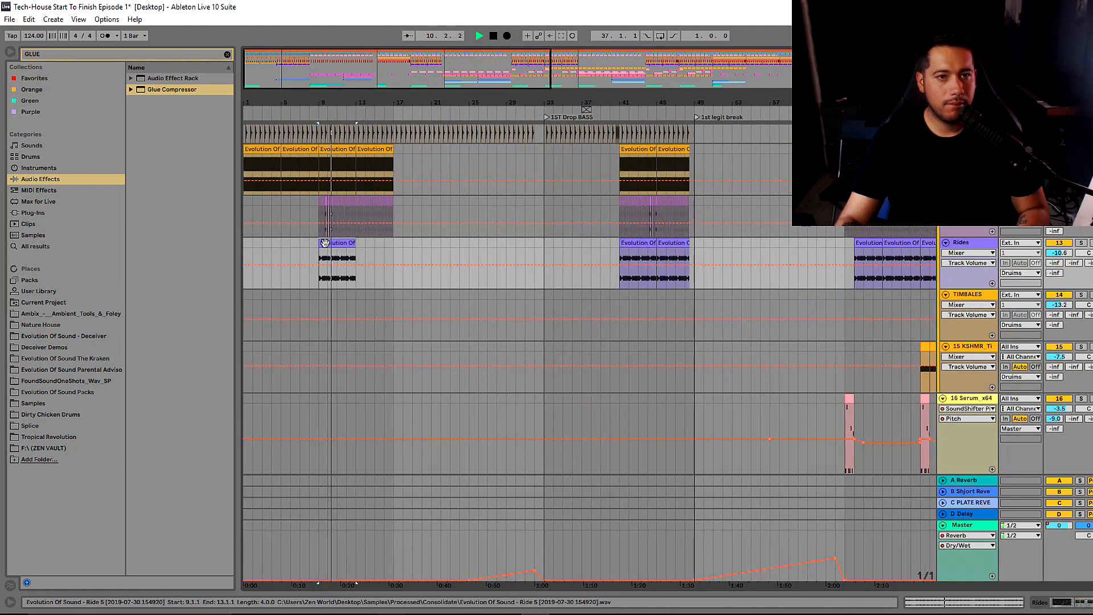
{"action": "key", "text": "ctrl+v"}
Lower the frequency of band 2 in the Rides track's EQ Eight and check the track levels in the mixer.
{"action": "key", "text": "ctrl+alt+l"}
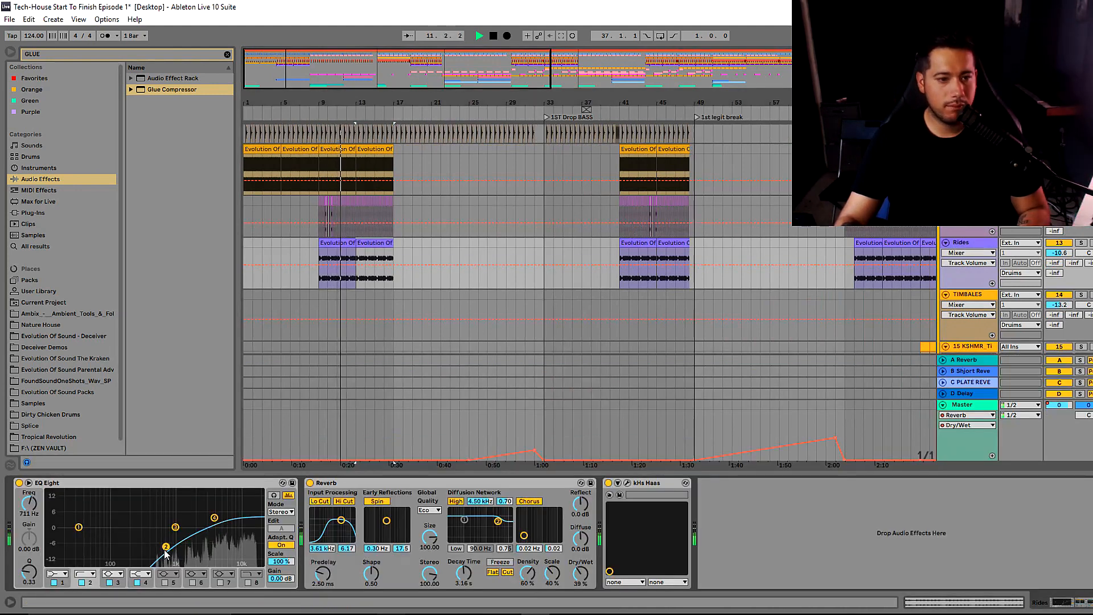
{"action": "left_click_drag", "start_coordinate": [163, 543], "coordinate": [153, 550]}
{"action": "left_click_drag", "start_coordinate": [346, 103], "coordinate": [444, 149]}
{"action": "key", "text": "Tab"}
{"action": "left_click", "coordinate": [1073, 60]}
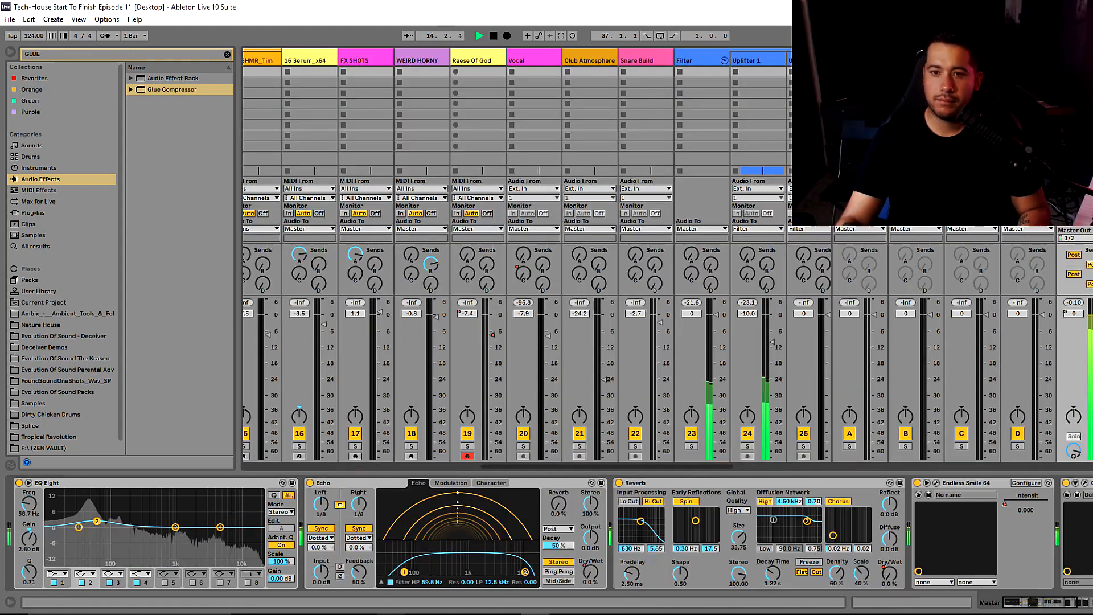
{"action": "key", "text": "Tab"}
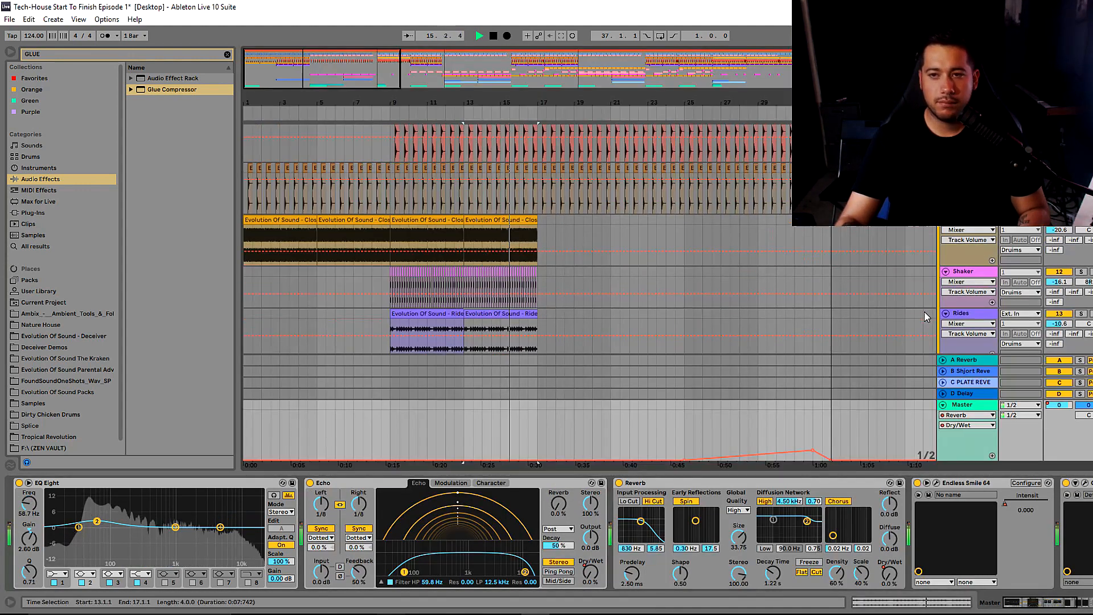
Add a Reverb effect to the Uplifter 1 track.
{"action": "scroll", "coordinate": [705, 295], "scroll_direction": "down", "scroll_amount": 10}
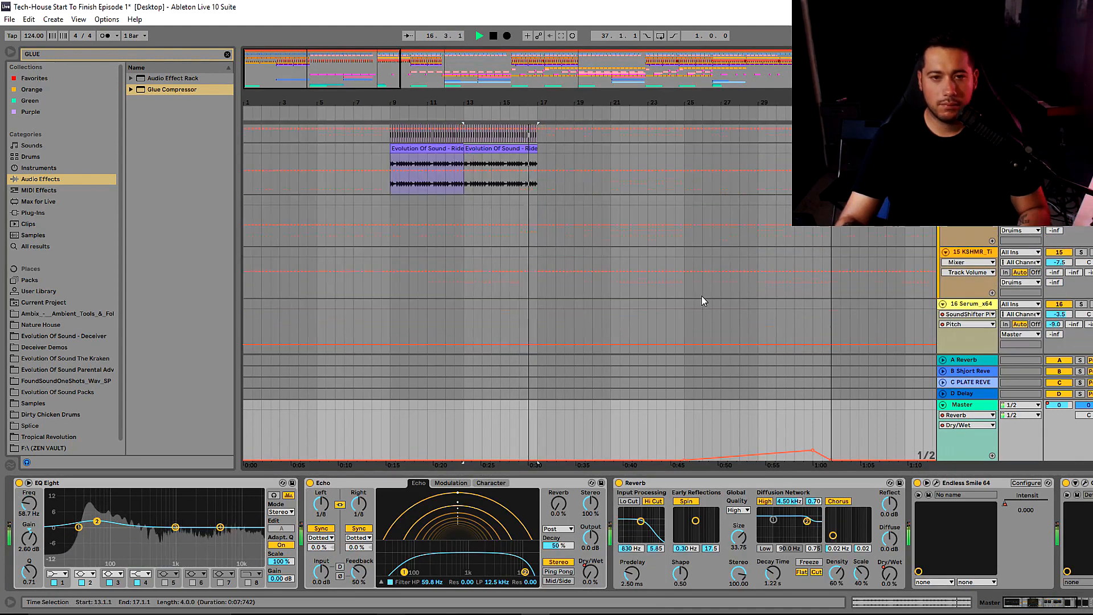
{"action": "scroll", "coordinate": [706, 292], "scroll_direction": "down", "scroll_amount": 4}
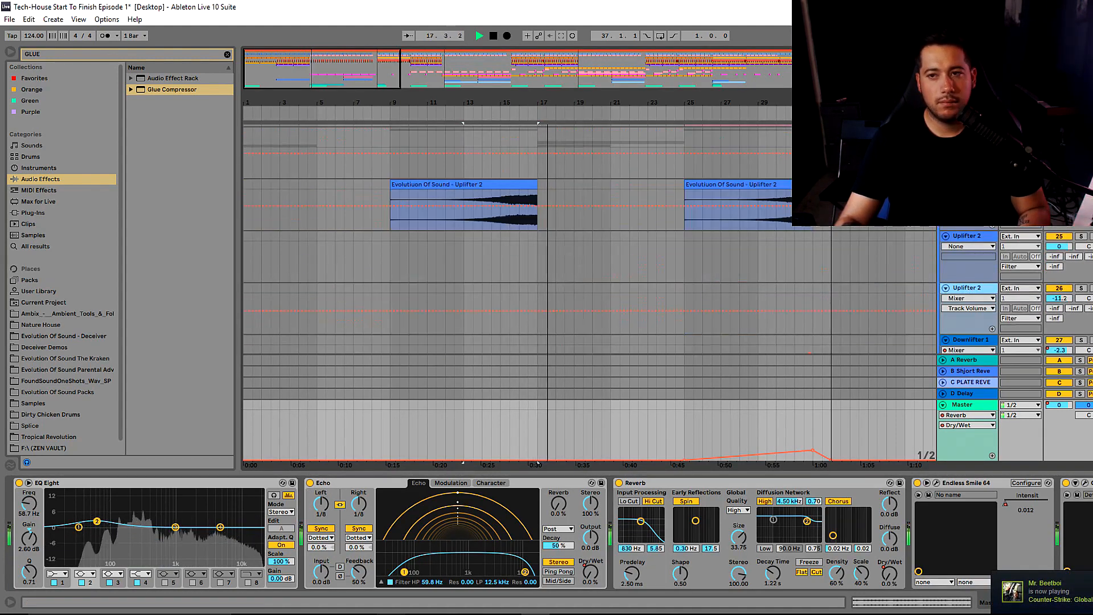
{"action": "left_click", "coordinate": [491, 224]}
{"action": "key", "text": "space"}
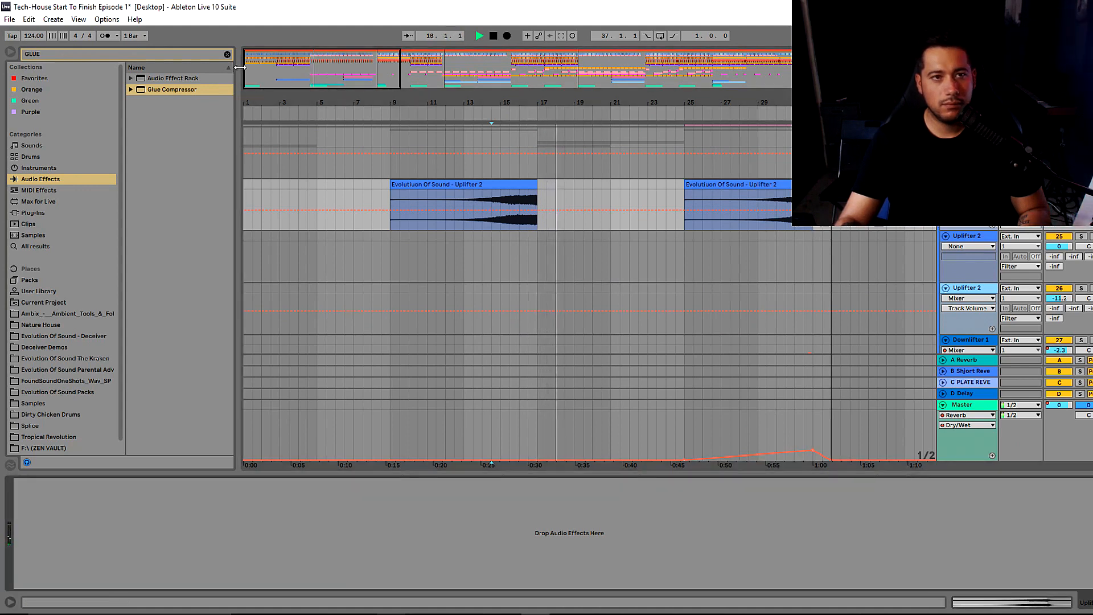
{"action": "left_click", "coordinate": [227, 55]}
{"action": "type", "text": "REVER"}
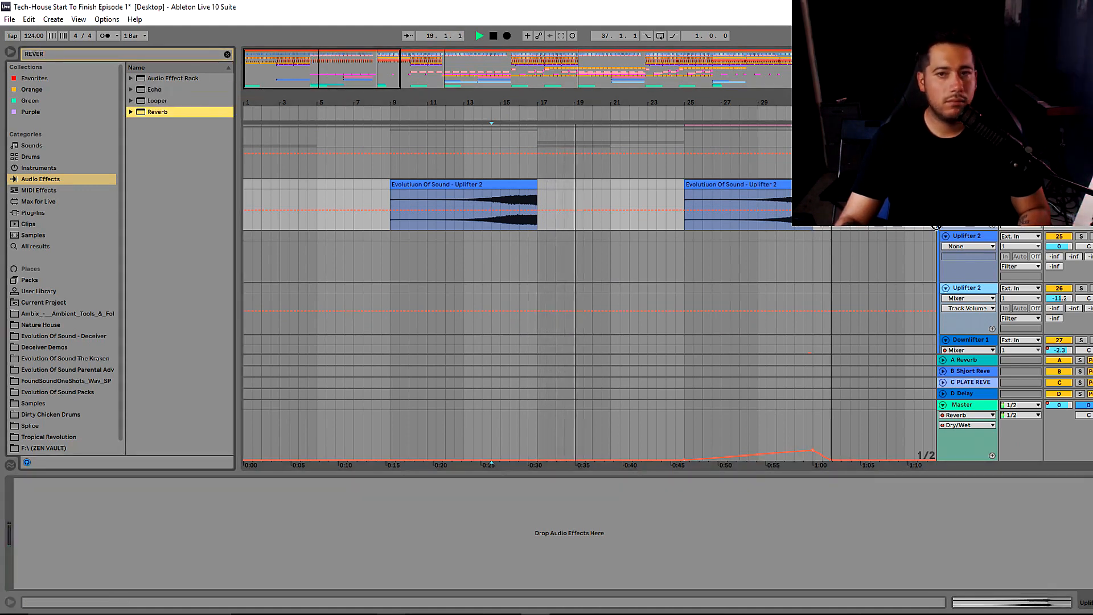
{"action": "key", "text": "Return"}
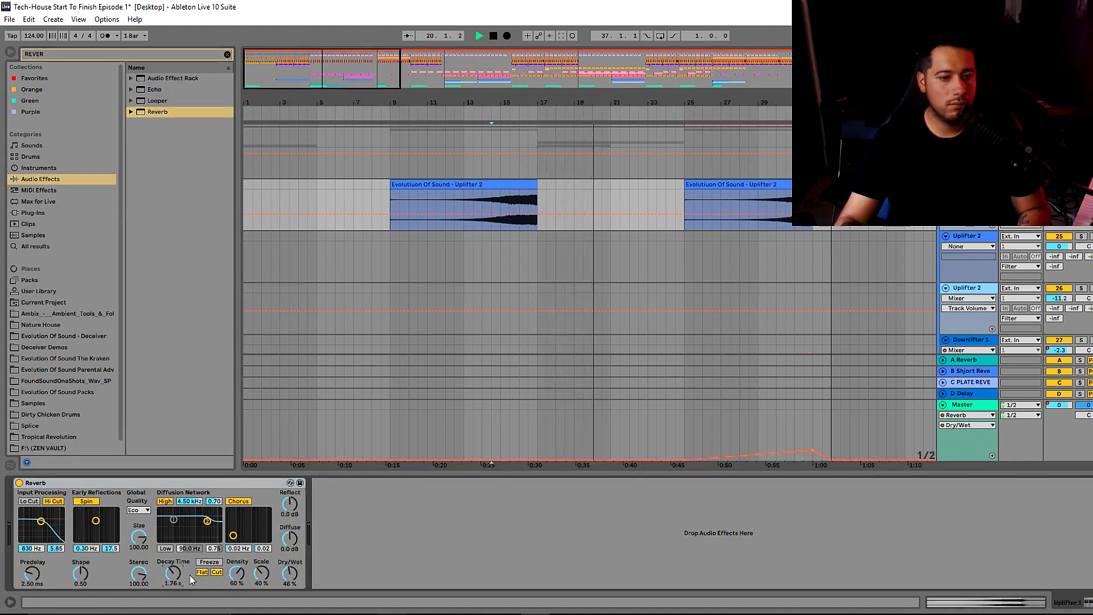
Replay from bar 15 and set the Uplifter 1 Reverb's Decay Time to 3.97 s and Dry/Wet to 63%.
{"action": "left_click", "coordinate": [510, 251]}
{"action": "key", "text": "space"}
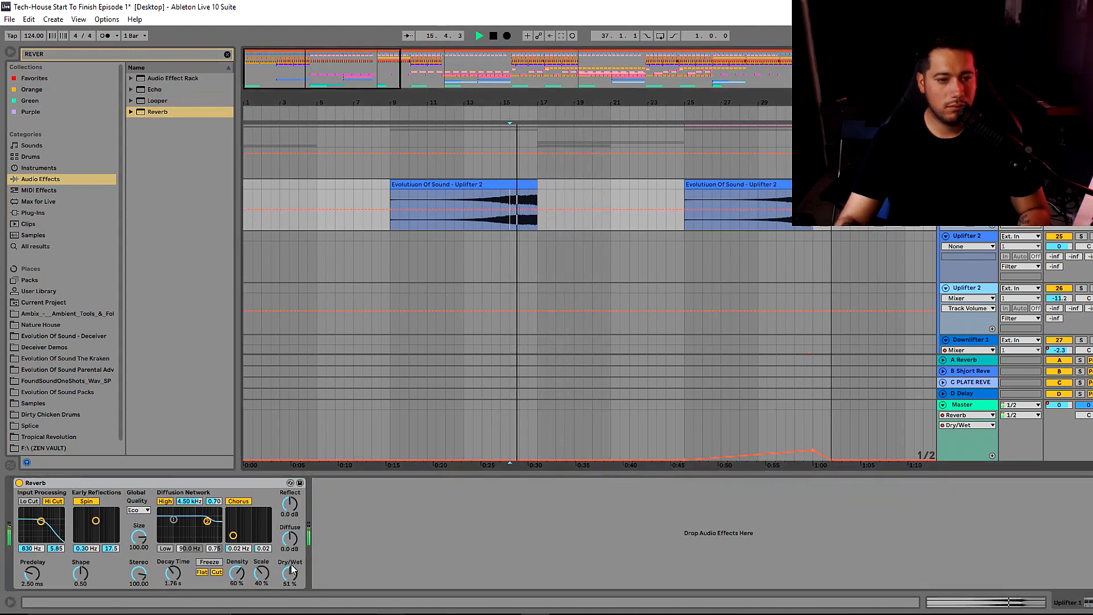
{"action": "left_click_drag", "start_coordinate": [291, 562], "coordinate": [290, 555]}
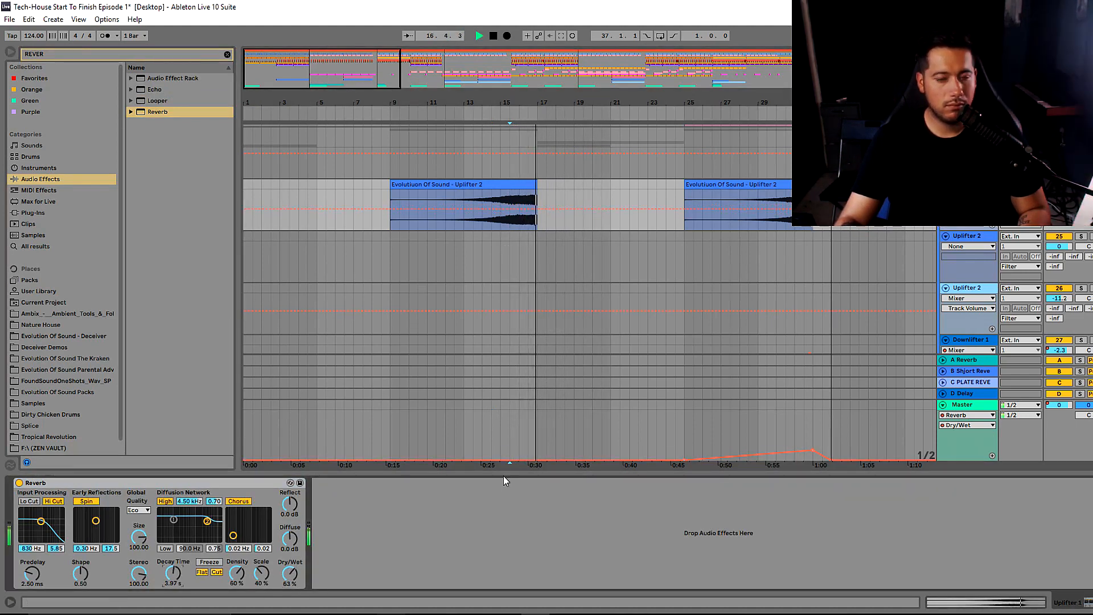
Duplicate the uplifter clip from bar 9 to bar 17 and reverse the copy.
{"action": "left_click_drag", "start_coordinate": [535, 473], "coordinate": [541, 536]}
{"action": "scroll", "coordinate": [720, 310], "scroll_direction": "up", "scroll_amount": 5}
{"action": "scroll", "coordinate": [634, 347], "scroll_direction": "down", "scroll_amount": 10}
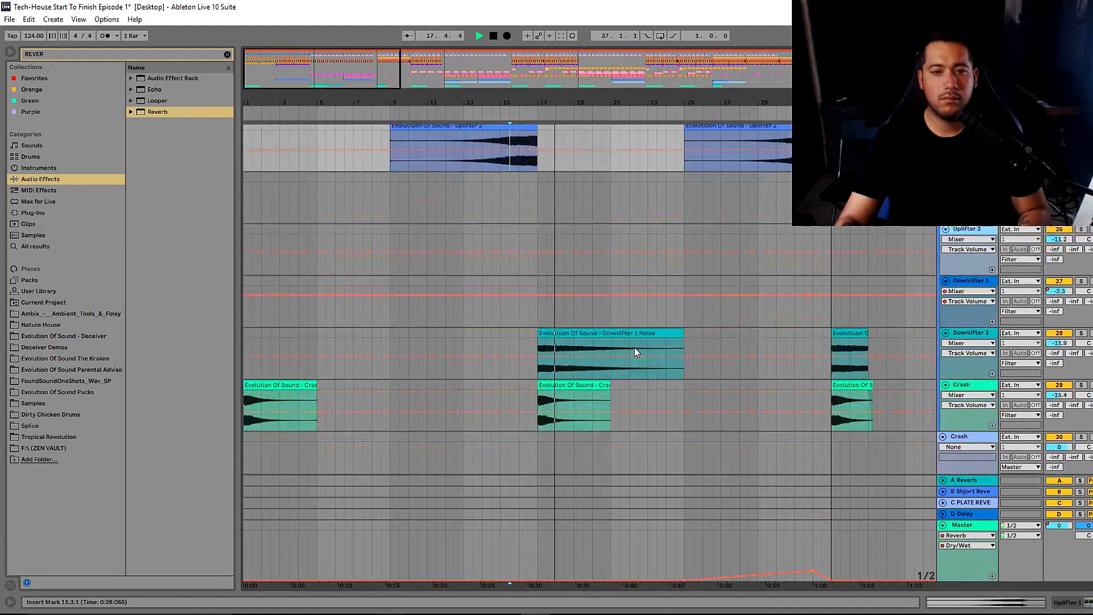
{"action": "left_click", "coordinate": [577, 319]}
{"action": "scroll", "coordinate": [569, 239], "scroll_direction": "up", "scroll_amount": 3}
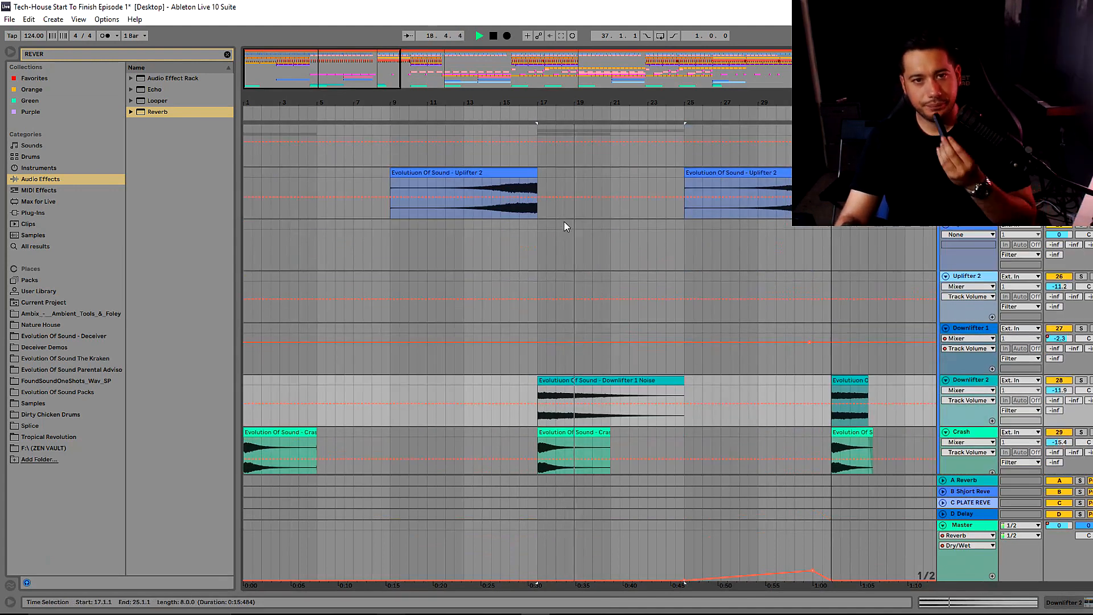
{"action": "left_click", "coordinate": [493, 171]}
{"action": "key", "text": "ctrl+d"}
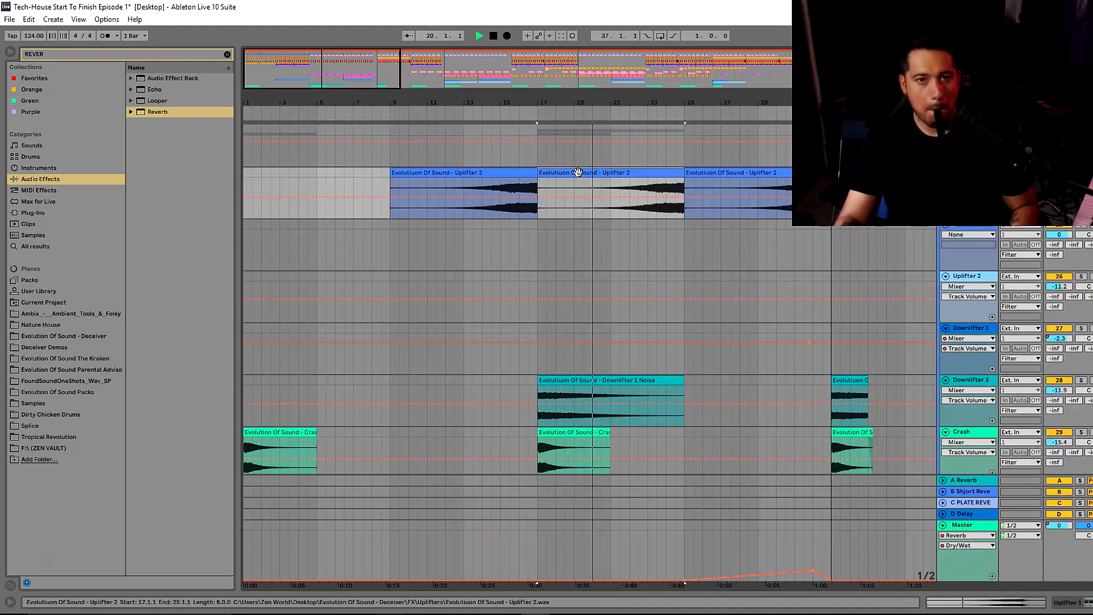
{"action": "double_click", "coordinate": [577, 173]}
{"action": "scroll", "coordinate": [559, 290], "scroll_direction": "down", "scroll_amount": 3}
Delete the Downlifter 2 clip at bar 17 and play the transition from bar 16.
{"action": "left_click", "coordinate": [574, 272]}
{"action": "key", "text": "Delete"}
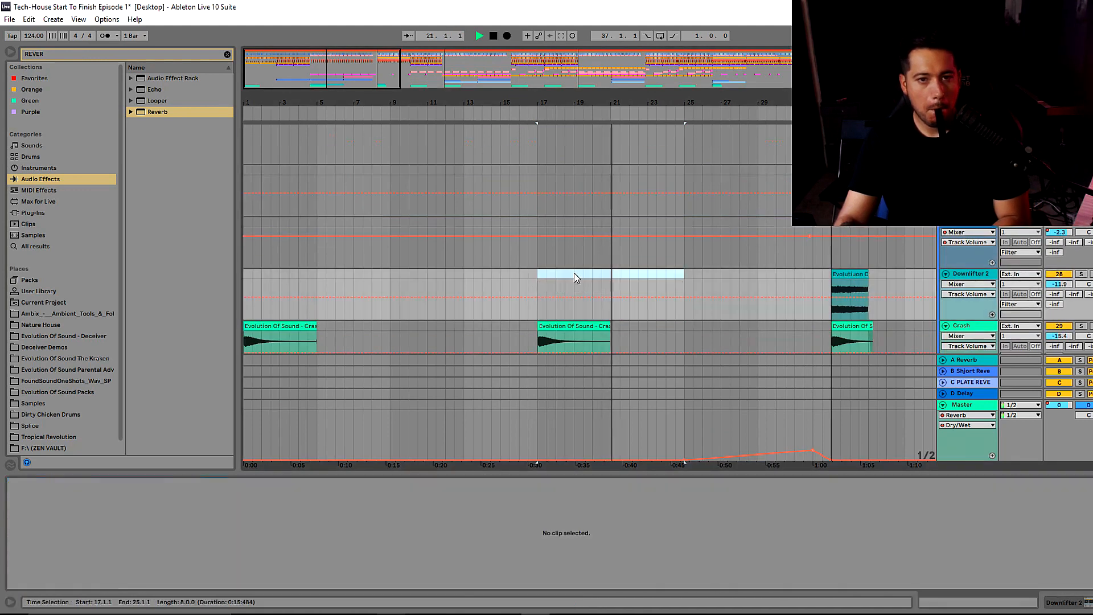
{"action": "scroll", "coordinate": [569, 251], "scroll_direction": "up", "scroll_amount": 3}
{"action": "key", "text": "space"}
{"action": "left_click", "coordinate": [517, 210]}
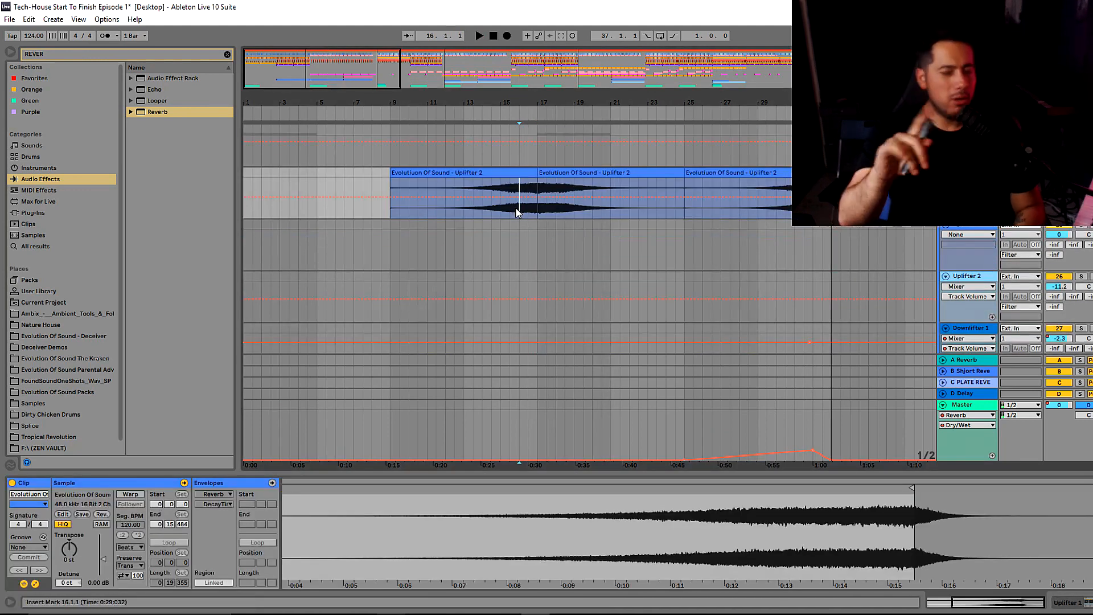
{"action": "key", "text": "space"}
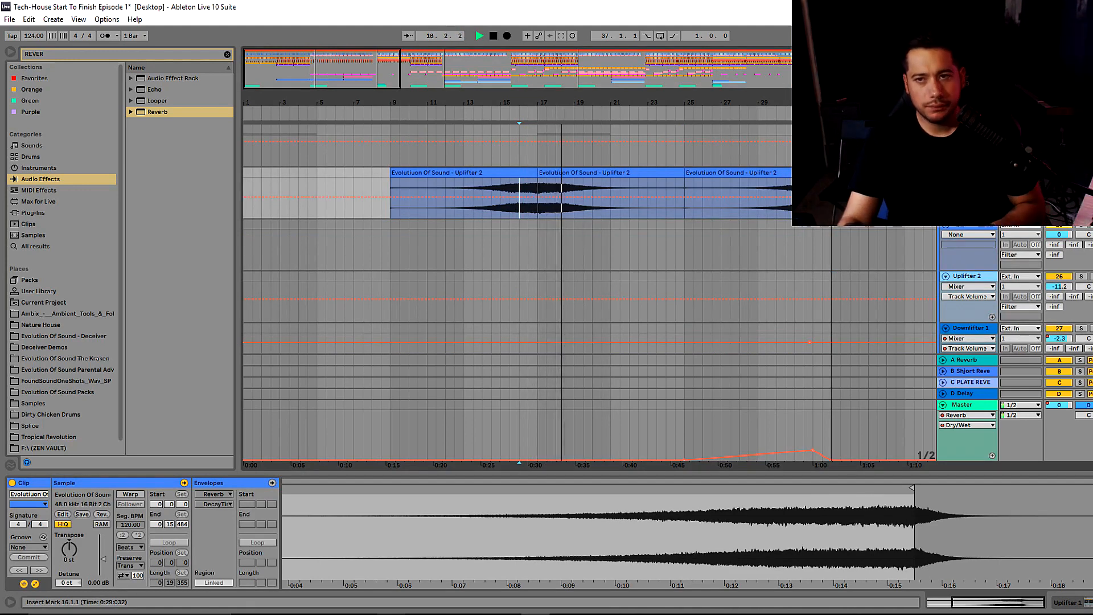
Check the mixer levels and the master's frequency spectrum in SPAN while the intro plays, and close the analyzer.
{"action": "left_click_drag", "start_coordinate": [396, 85], "coordinate": [395, 79]}
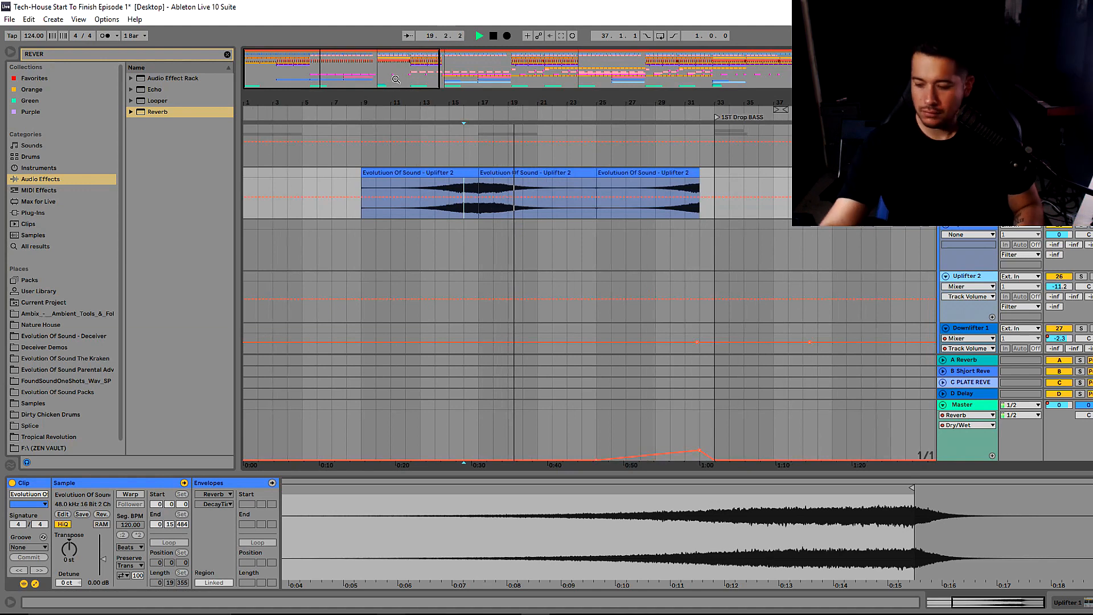
{"action": "scroll", "coordinate": [708, 219], "scroll_direction": "up", "scroll_amount": 5}
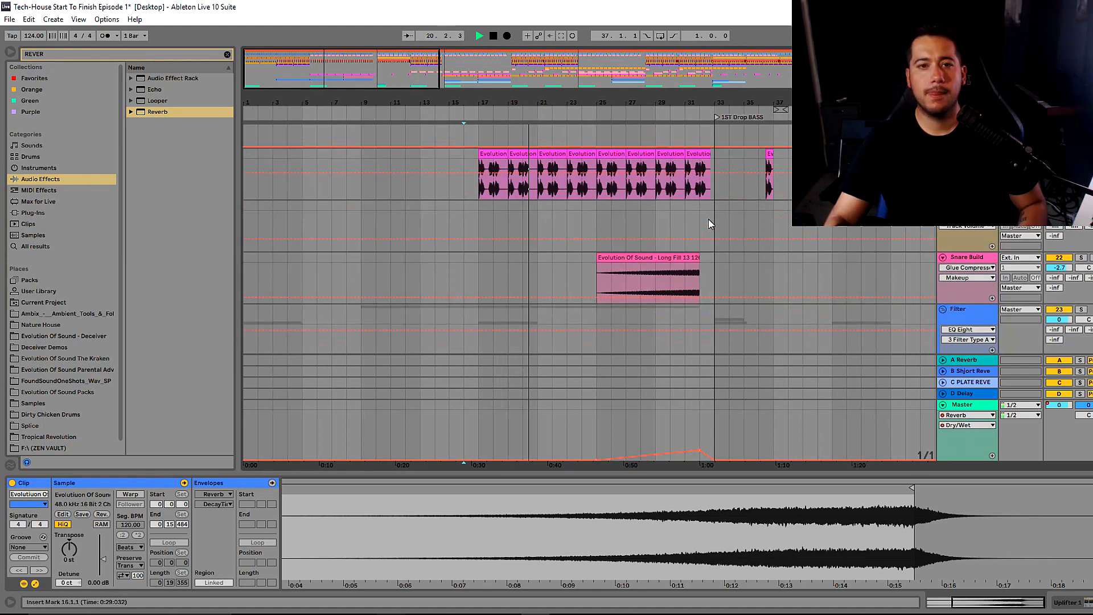
{"action": "key", "text": "Tab"}
{"action": "left_click", "coordinate": [1048, 602]}
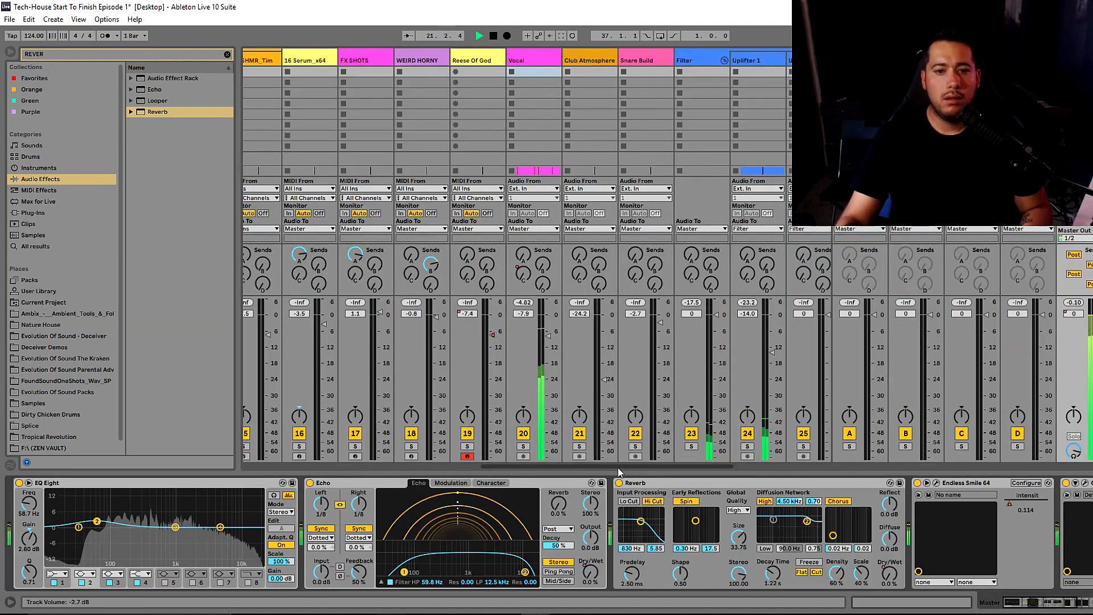
{"action": "left_click_drag", "start_coordinate": [1049, 603], "coordinate": [1082, 602]}
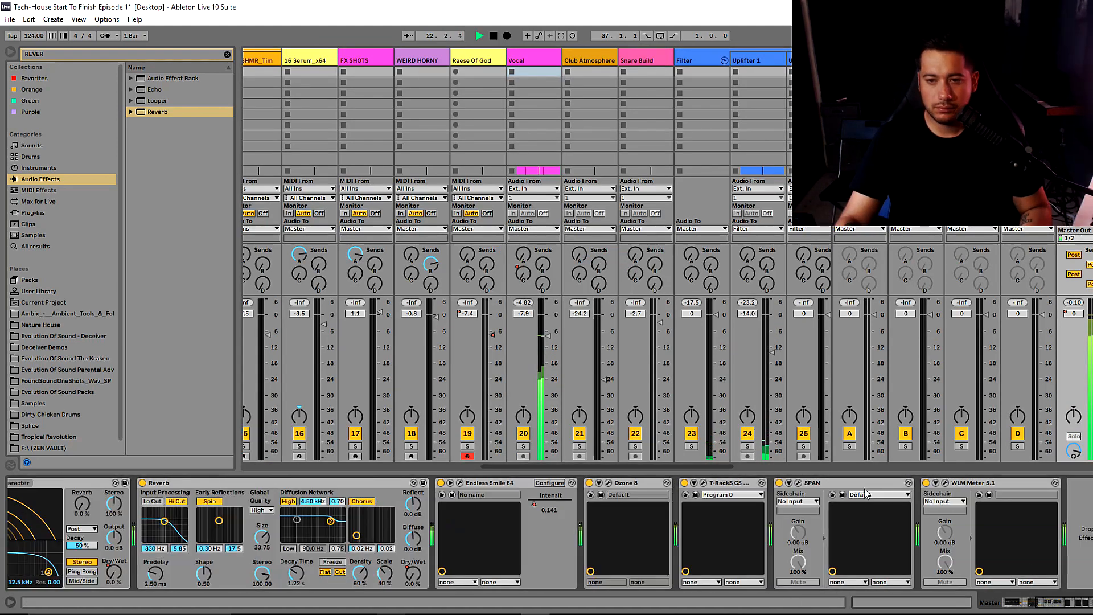
{"action": "left_click", "coordinate": [798, 483]}
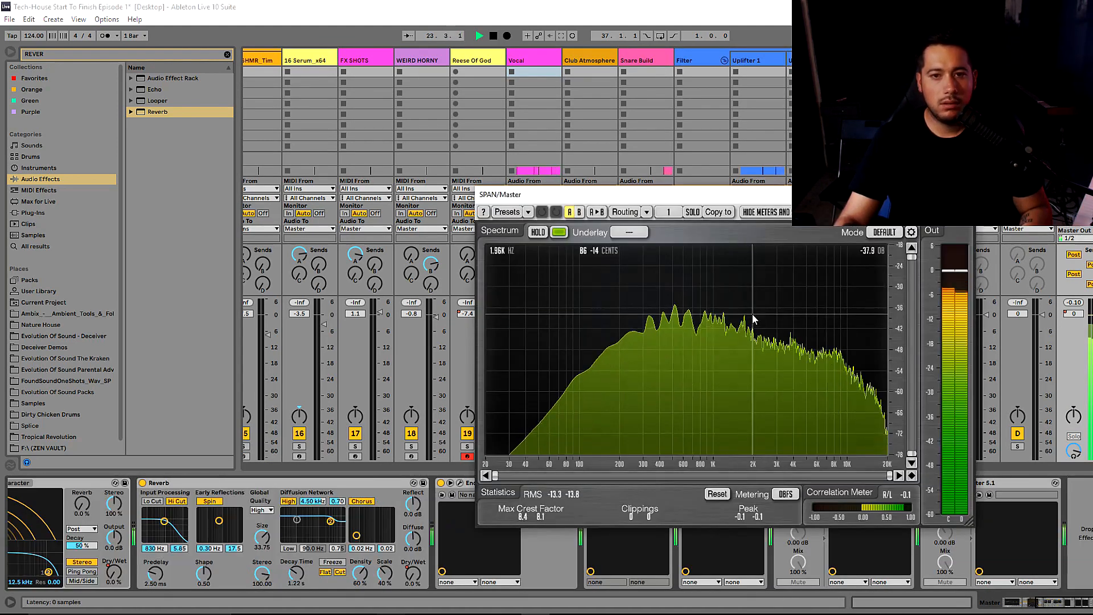
{"action": "key", "text": "Tab"}
{"action": "left_click", "coordinate": [964, 195]}
Look over the vocal and build tracks before the first drop and select the Snare Build clip at bar 25.
{"action": "scroll", "coordinate": [779, 274], "scroll_direction": "up", "scroll_amount": 2}
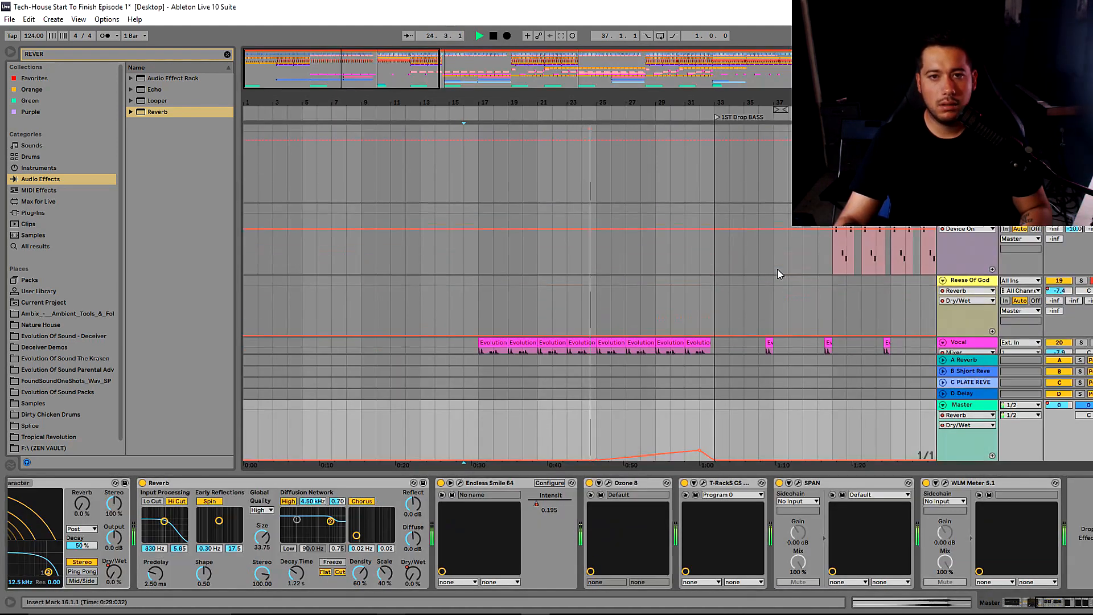
{"action": "scroll", "coordinate": [914, 305], "scroll_direction": "down", "scroll_amount": 2}
{"action": "left_click_drag", "start_coordinate": [641, 104], "coordinate": [598, 142]}
{"action": "scroll", "coordinate": [593, 220], "scroll_direction": "down", "scroll_amount": 3}
{"action": "left_click", "coordinate": [600, 216]}
{"action": "left_click", "coordinate": [601, 220]}
{"action": "scroll", "coordinate": [601, 219], "scroll_direction": "up", "scroll_amount": 2}
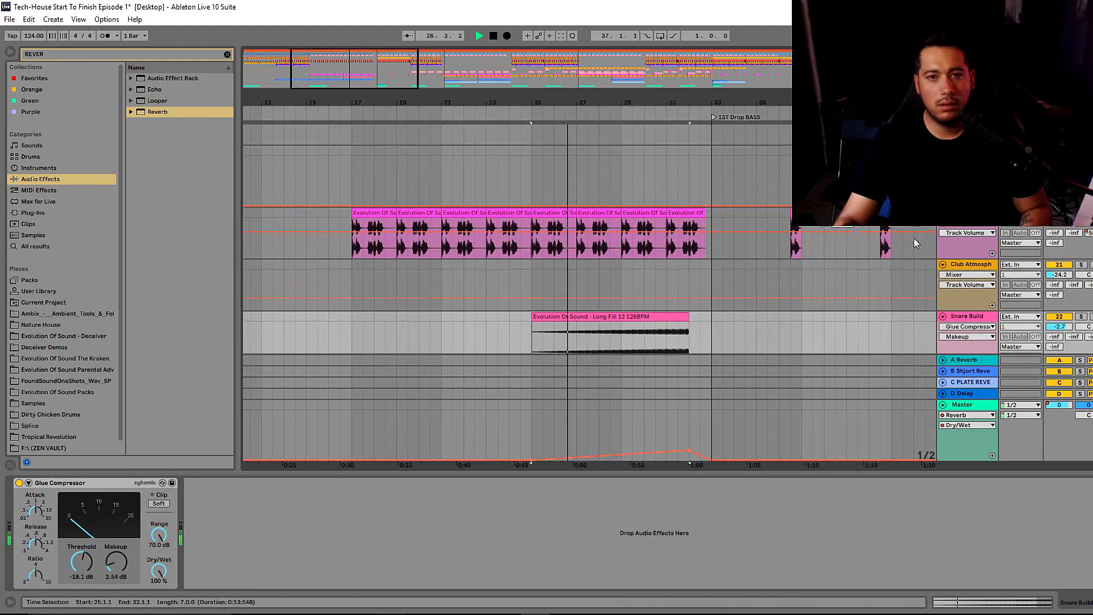
Automate the Vocal track's Echo Dry/Wet to rise from 0% at bar 32 and return to 0% at bar 33.
{"action": "left_click", "coordinate": [967, 213]}
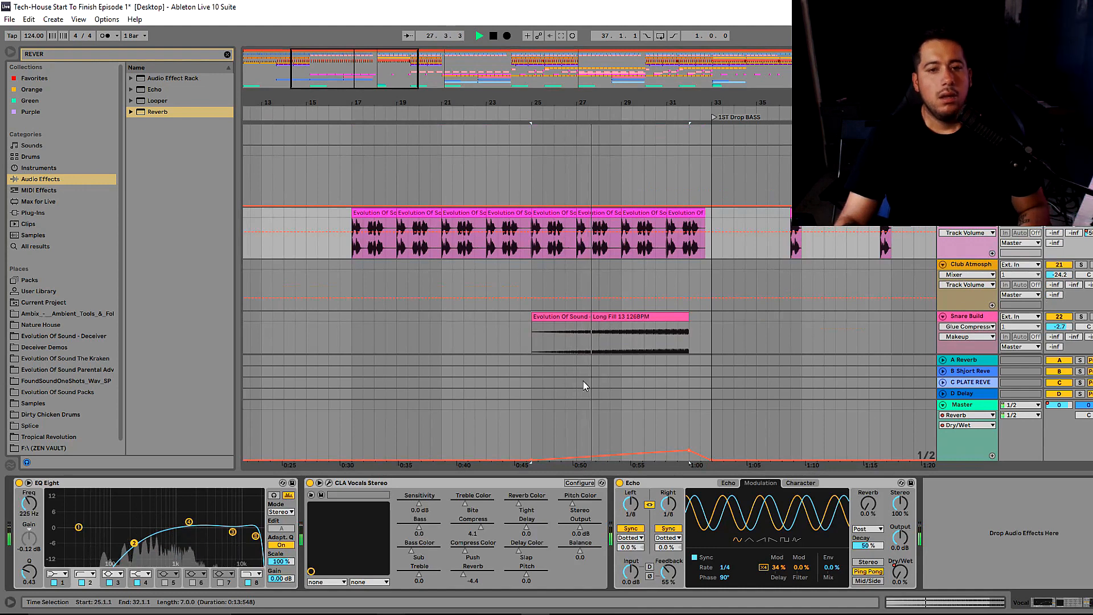
{"action": "left_click", "coordinate": [691, 213]}
{"action": "left_click_drag", "start_coordinate": [384, 76], "coordinate": [376, 83]}
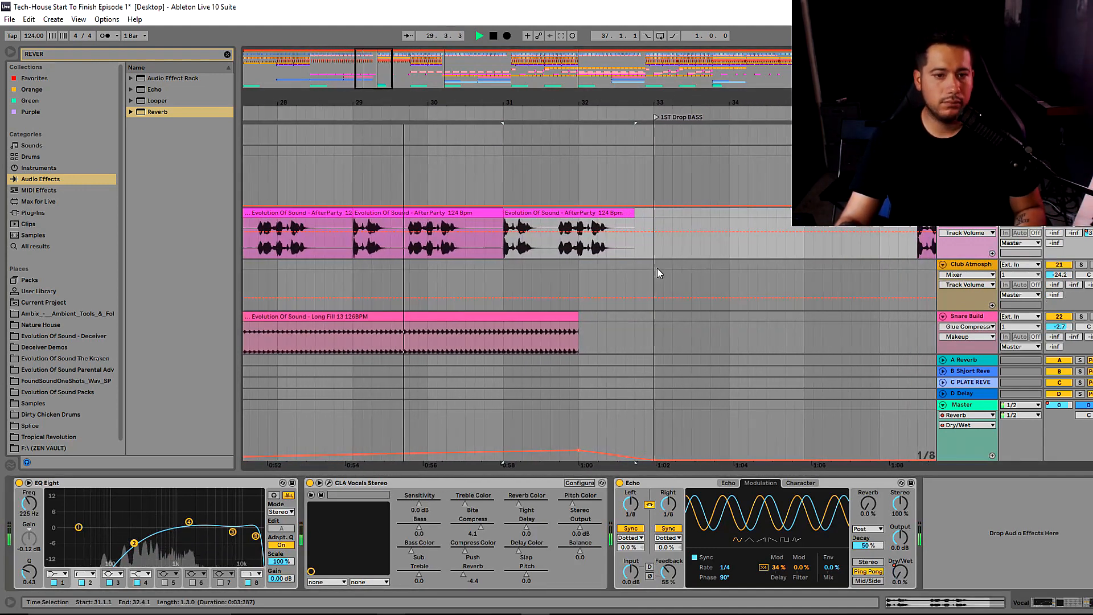
{"action": "left_click", "coordinate": [900, 572]}
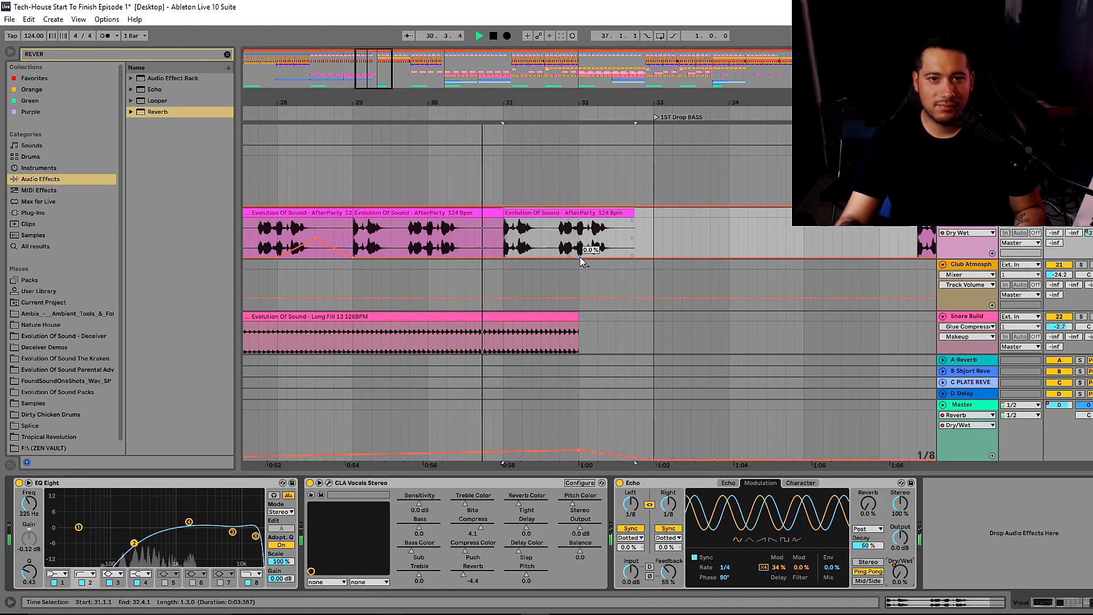
{"action": "left_click_drag", "start_coordinate": [606, 256], "coordinate": [658, 259]}
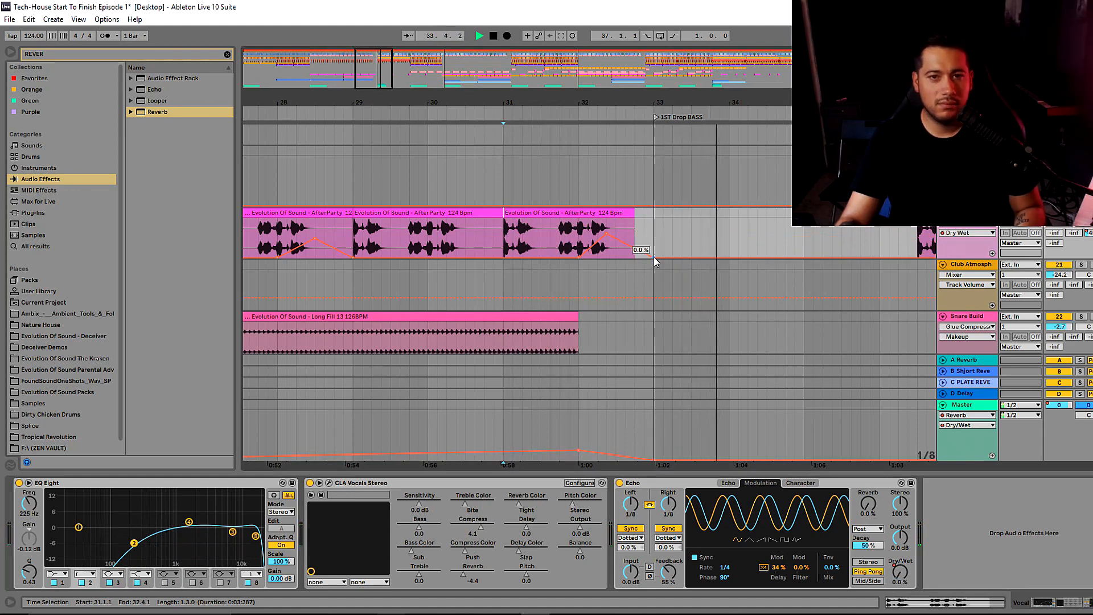
Look over the Vocal, Downlifter 2 and Crash tracks around the first drop while playback continues.
{"action": "left_click_drag", "start_coordinate": [367, 71], "coordinate": [378, 58]}
{"action": "scroll", "coordinate": [588, 260], "scroll_direction": "up", "scroll_amount": 5}
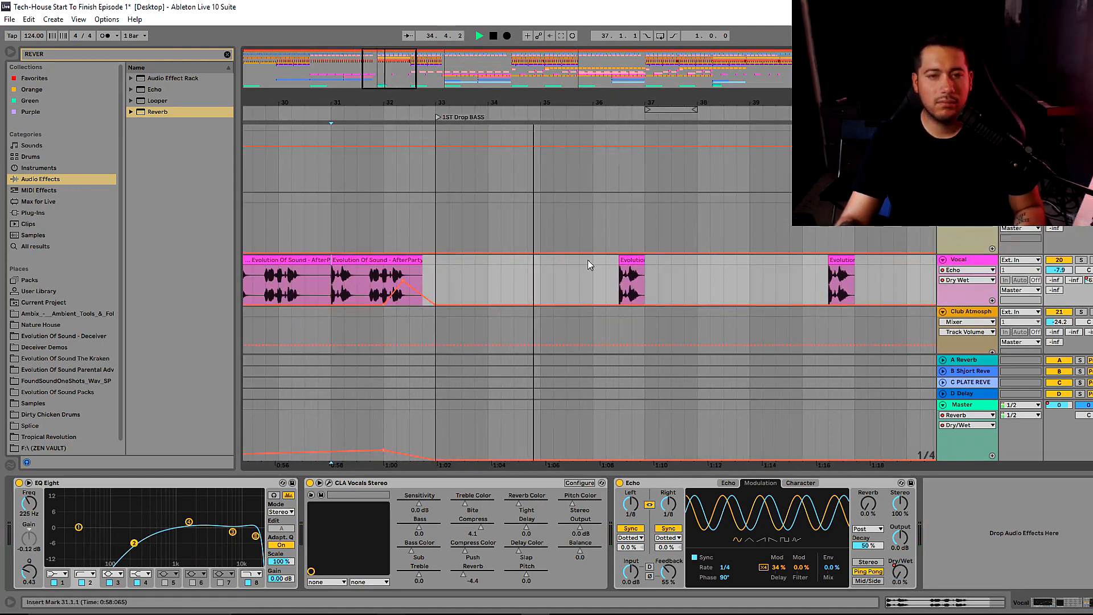
{"action": "scroll", "coordinate": [570, 276], "scroll_direction": "down", "scroll_amount": 10}
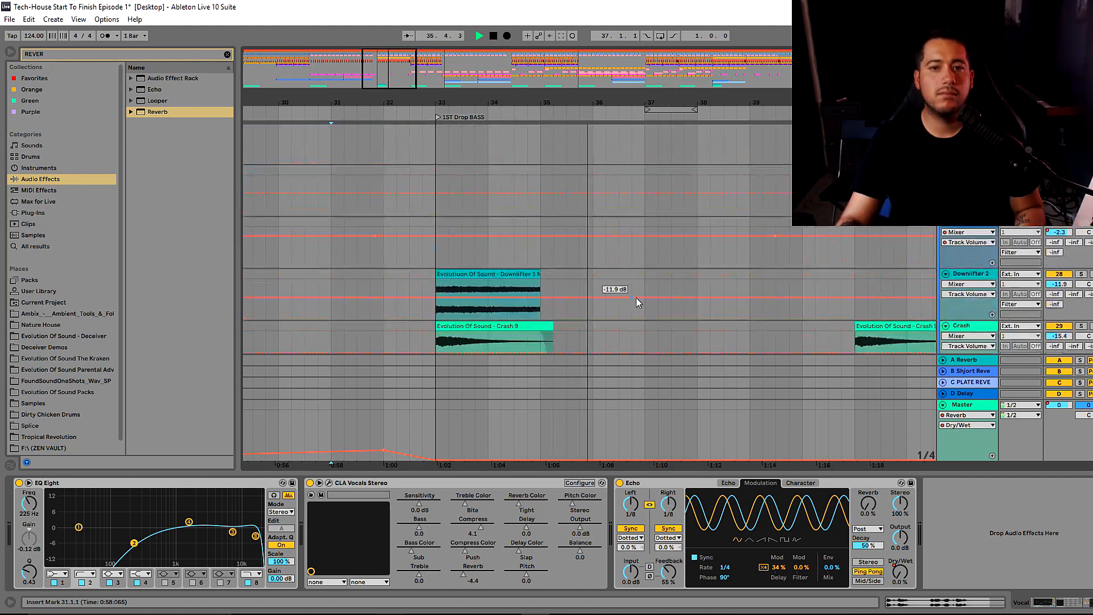
Look over the Vocal, Club Atmosphere, Snare Build and synth clips in the section after the first drop during playback.
{"action": "scroll", "coordinate": [544, 227], "scroll_direction": "up", "scroll_amount": 10}
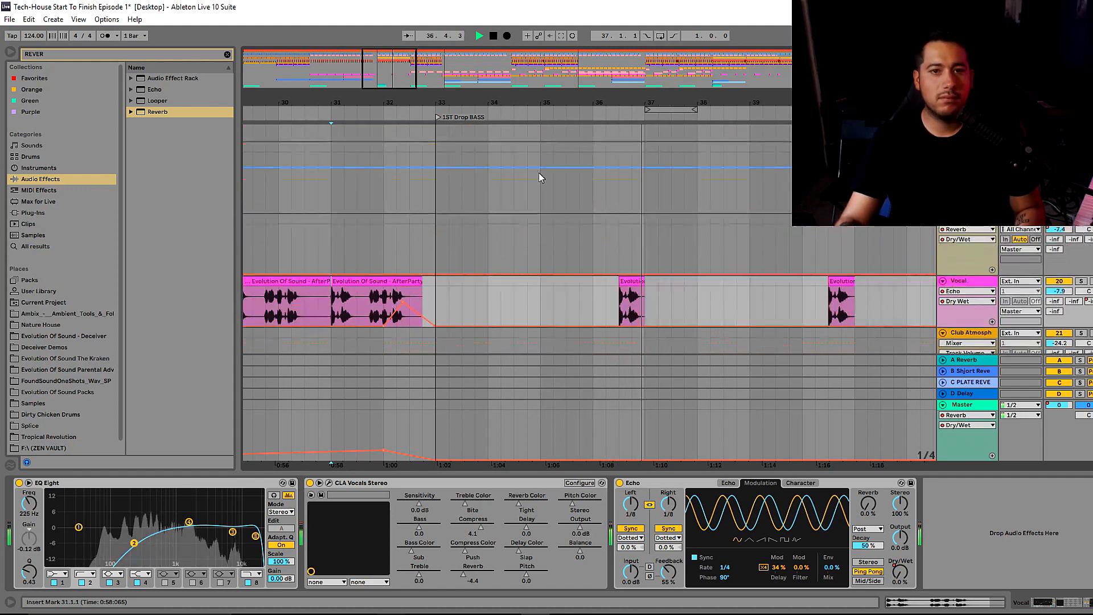
{"action": "left_click_drag", "start_coordinate": [391, 69], "coordinate": [371, 56]}
{"action": "scroll", "coordinate": [467, 188], "scroll_direction": "down", "scroll_amount": 2}
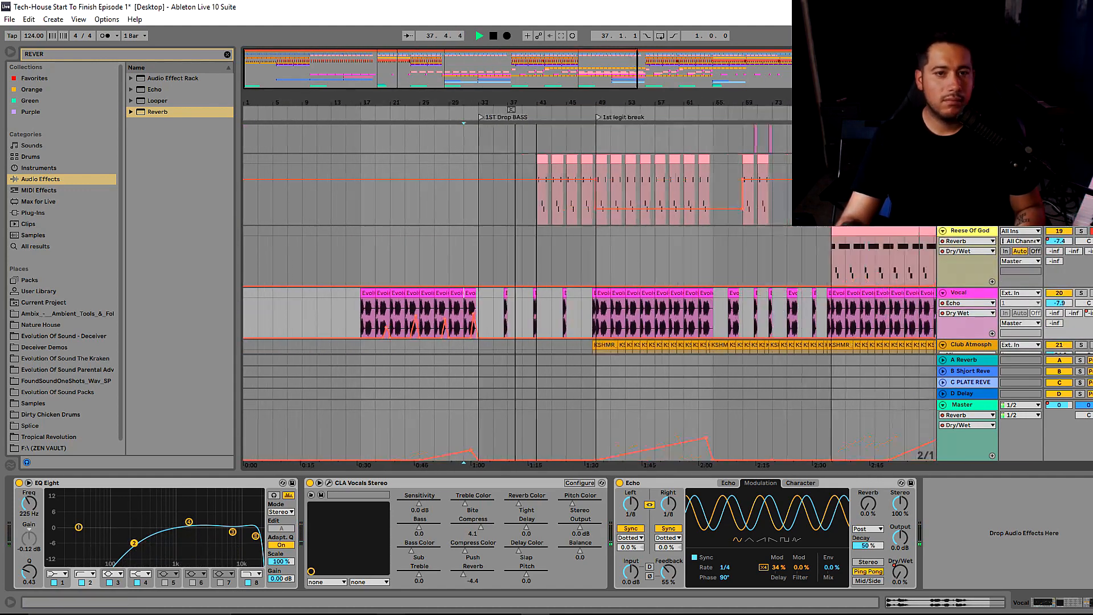
{"action": "scroll", "coordinate": [470, 255], "scroll_direction": "up", "scroll_amount": 3}
{"action": "scroll", "coordinate": [467, 276], "scroll_direction": "down", "scroll_amount": 2}
{"action": "scroll", "coordinate": [466, 279], "scroll_direction": "down", "scroll_amount": 2}
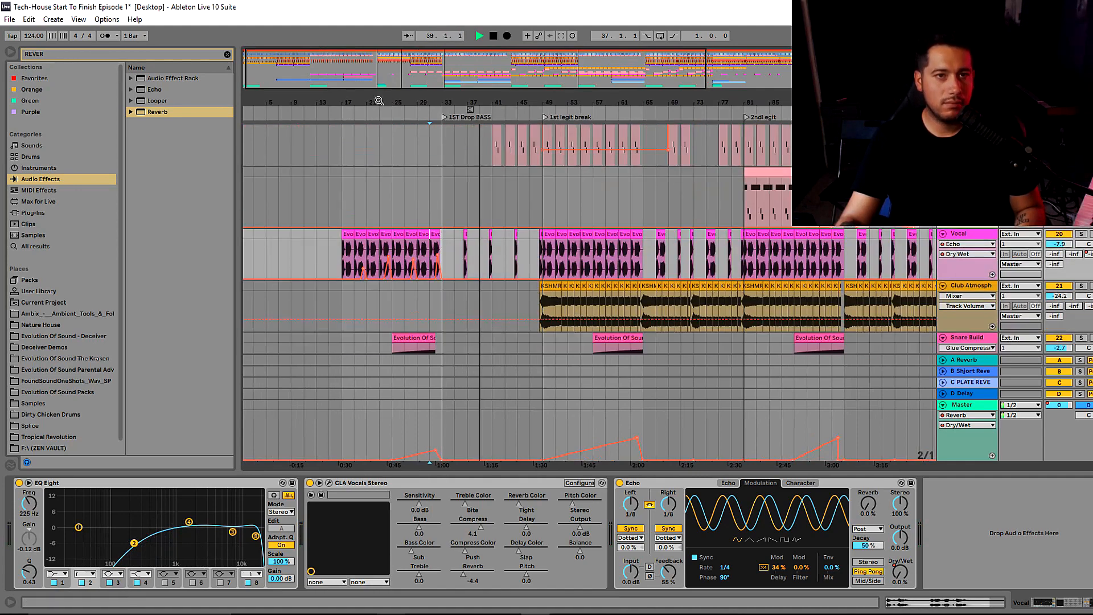
{"action": "scroll", "coordinate": [465, 279], "scroll_direction": "up", "scroll_amount": 5}
{"action": "scroll", "coordinate": [538, 258], "scroll_direction": "up", "scroll_amount": 3}
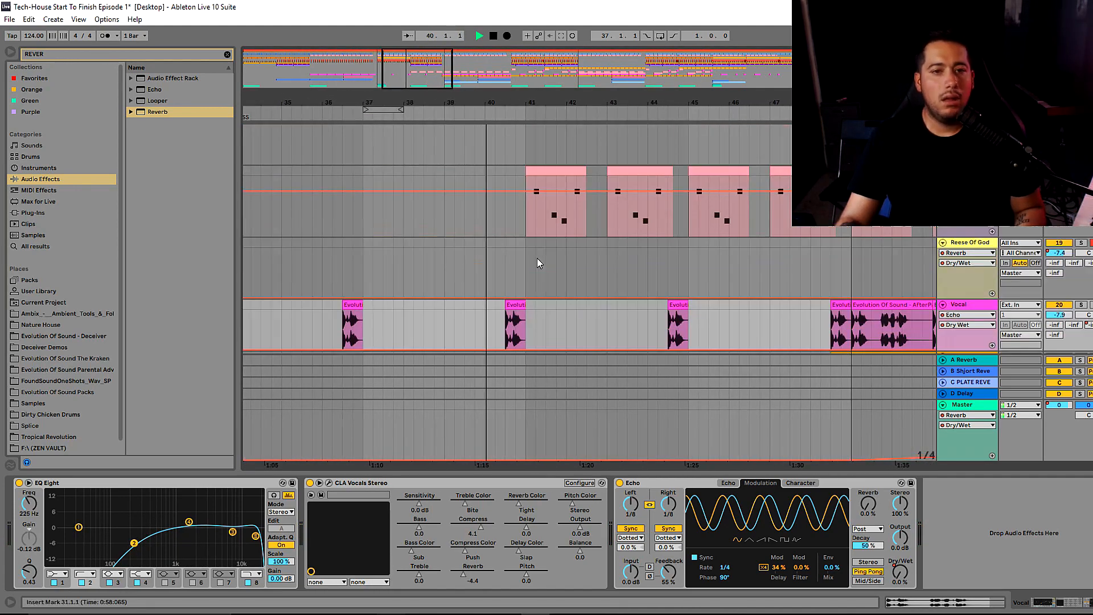
{"action": "scroll", "coordinate": [537, 257], "scroll_direction": "down", "scroll_amount": 1}
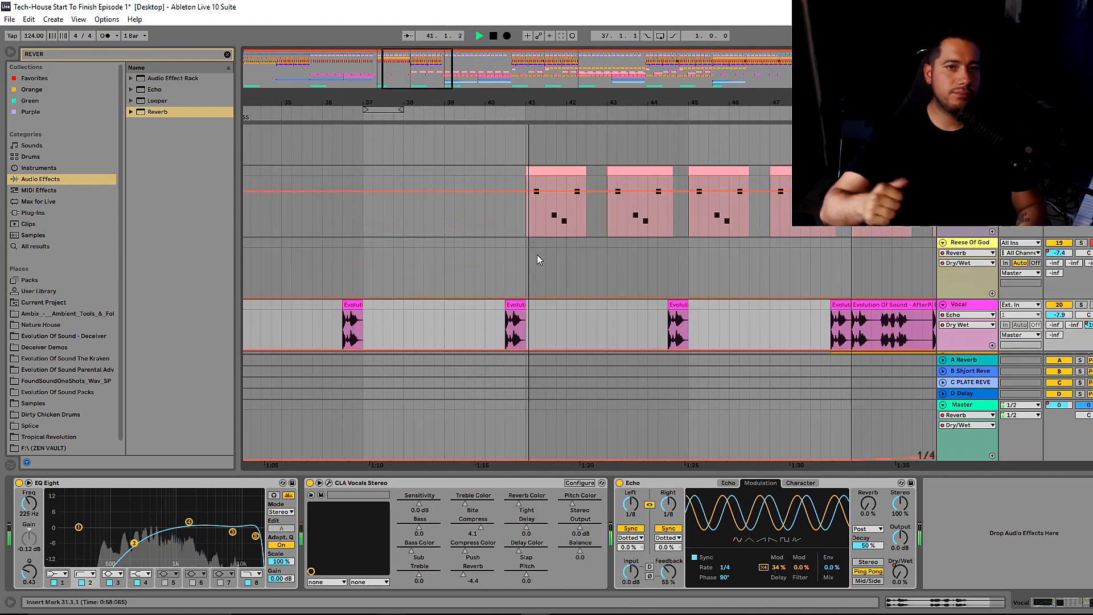
Automate the Bass track's EQ Eight 8 Frequency to rise from about 72 Hz at bar 17 toward bar 25.
{"action": "left_click_drag", "start_coordinate": [448, 122], "coordinate": [448, 102]}
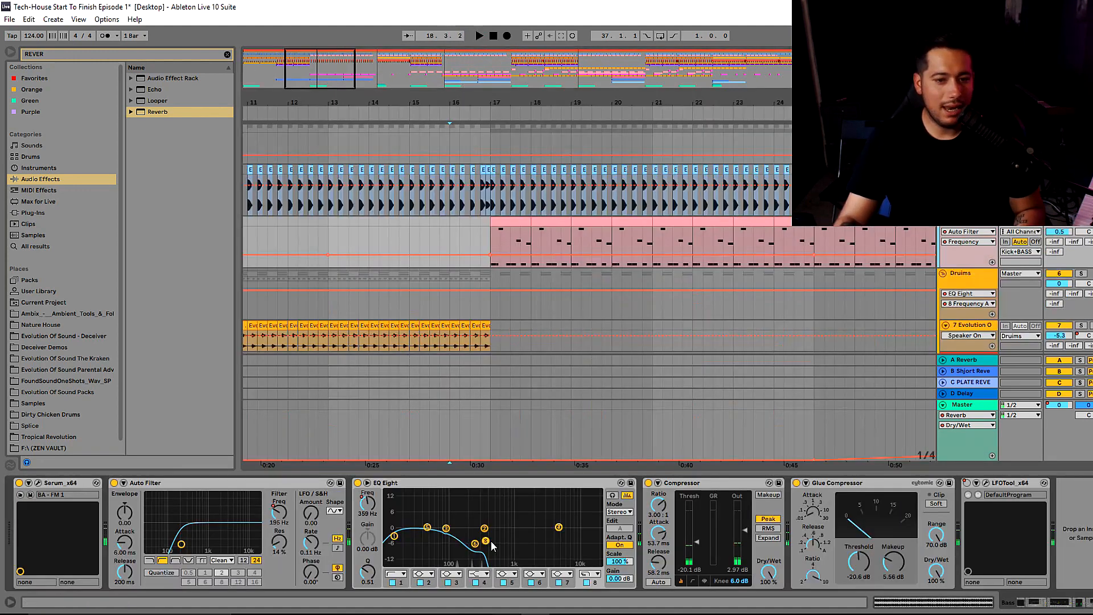
{"action": "left_click_drag", "start_coordinate": [492, 252], "coordinate": [500, 257]}
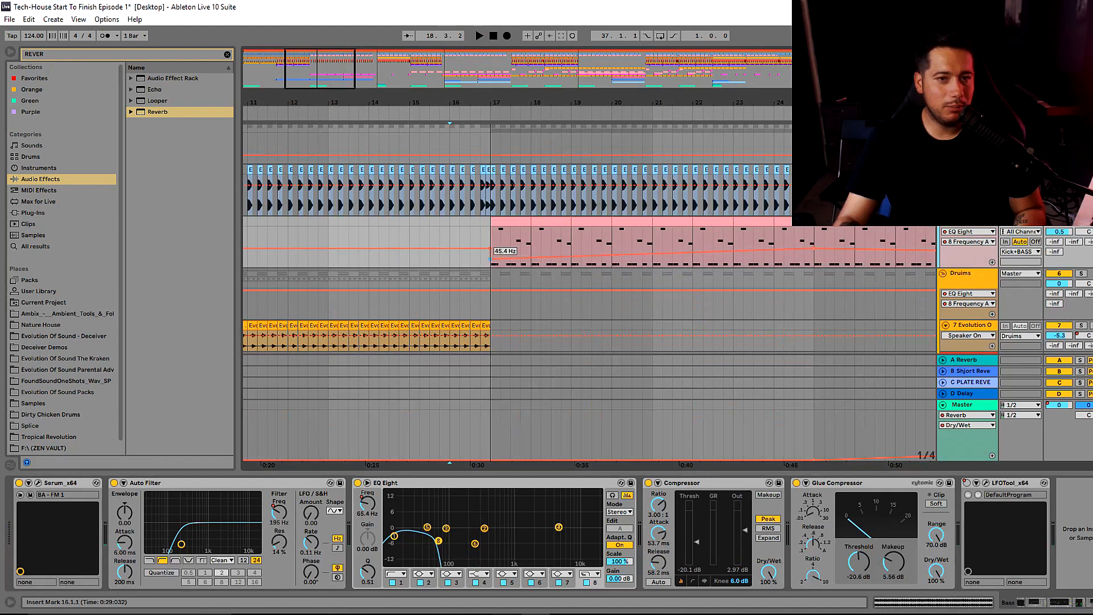
{"action": "key", "text": "space"}
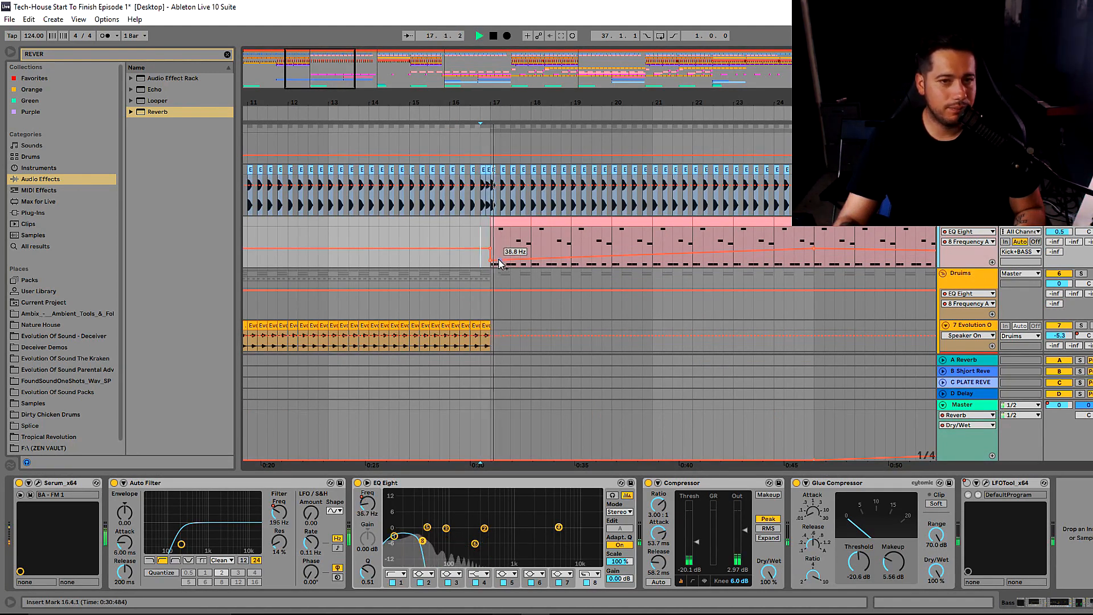
{"action": "left_click_drag", "start_coordinate": [497, 264], "coordinate": [497, 257]}
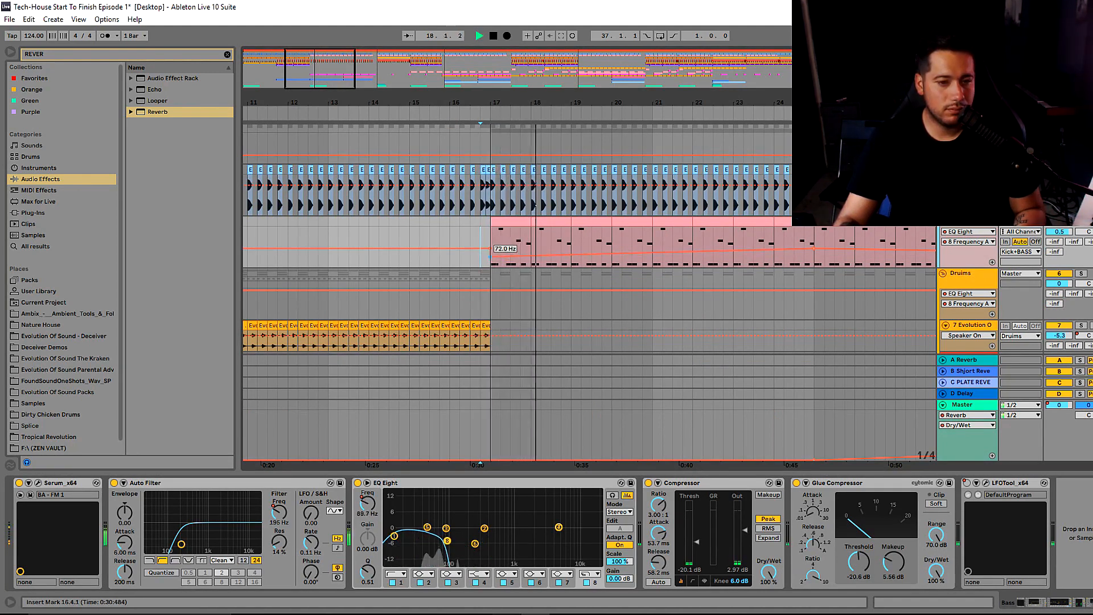
{"action": "left_click_drag", "start_coordinate": [486, 259], "coordinate": [400, 259]}
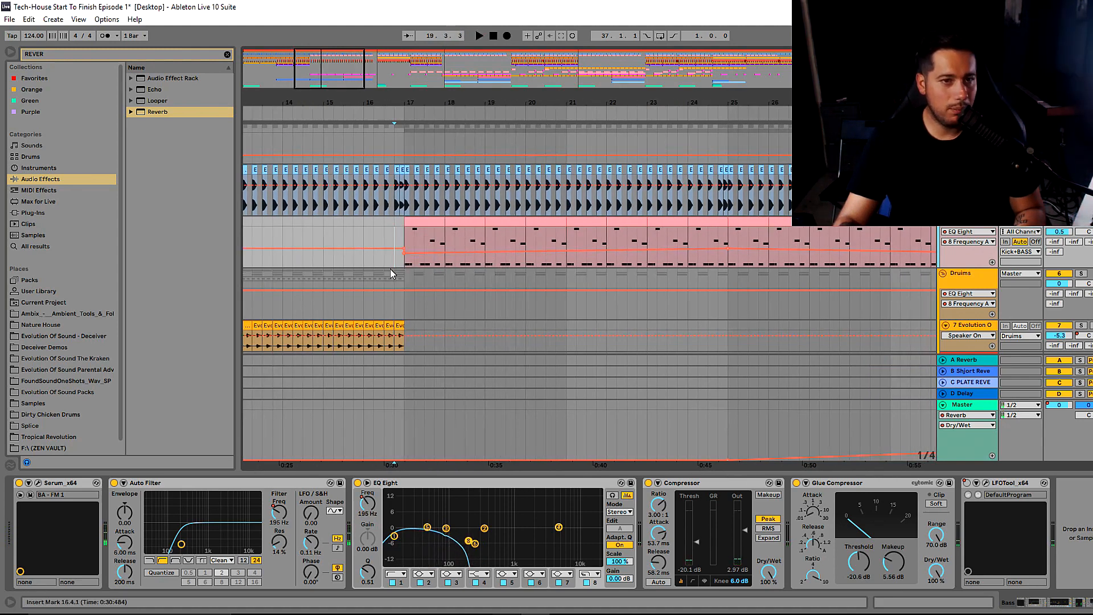
Raise the bar 17 starting point of the Bass track's EQ Eight frequency ramp to about 180 Hz while auditioning the section.
{"action": "left_click", "coordinate": [391, 269]}
{"action": "key", "text": "space"}
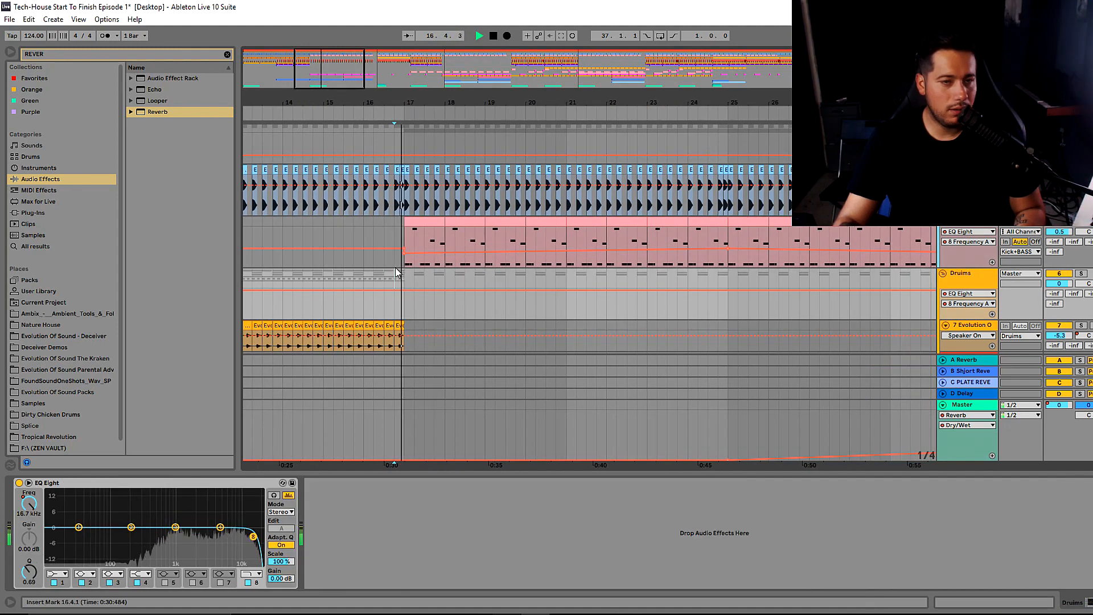
{"action": "left_click", "coordinate": [966, 231]}
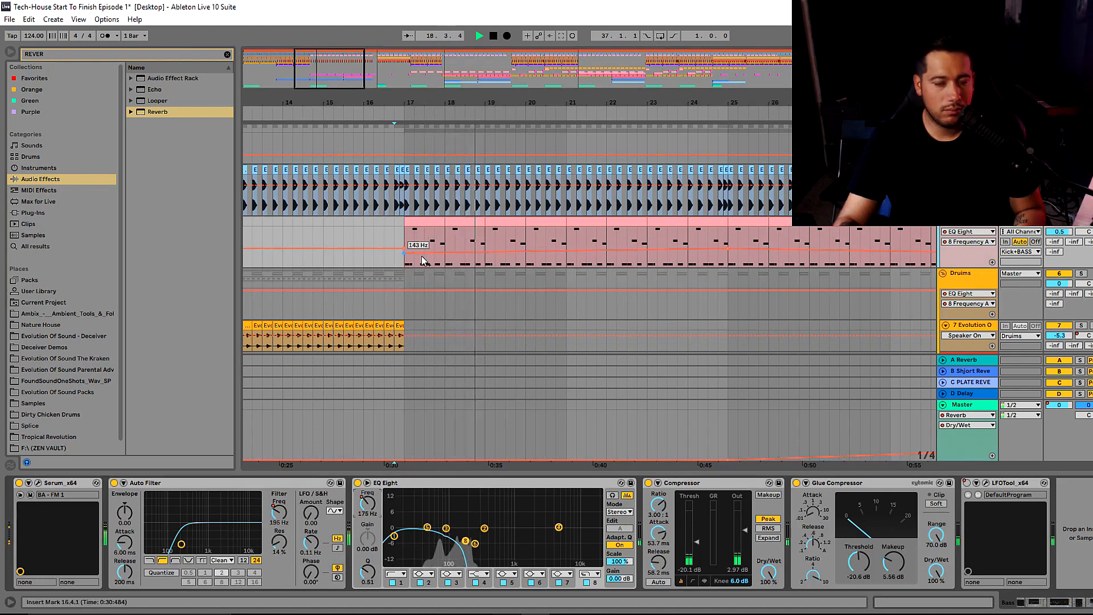
{"action": "left_click_drag", "start_coordinate": [403, 105], "coordinate": [291, 129]}
{"action": "left_click_drag", "start_coordinate": [290, 254], "coordinate": [291, 250]}
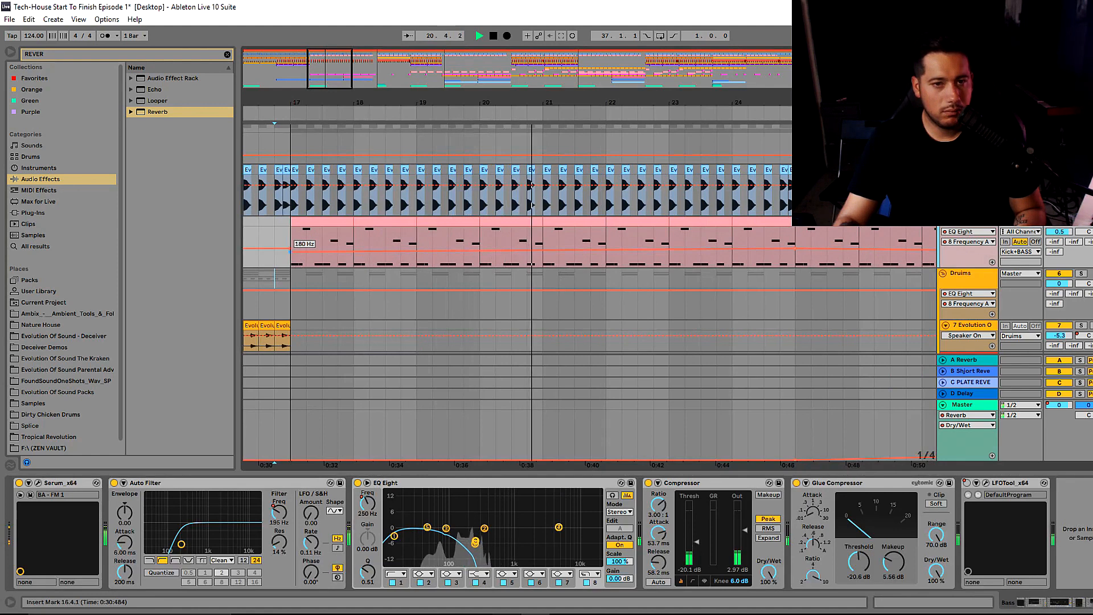
{"action": "scroll", "coordinate": [463, 187], "scroll_direction": "down", "scroll_amount": 3}
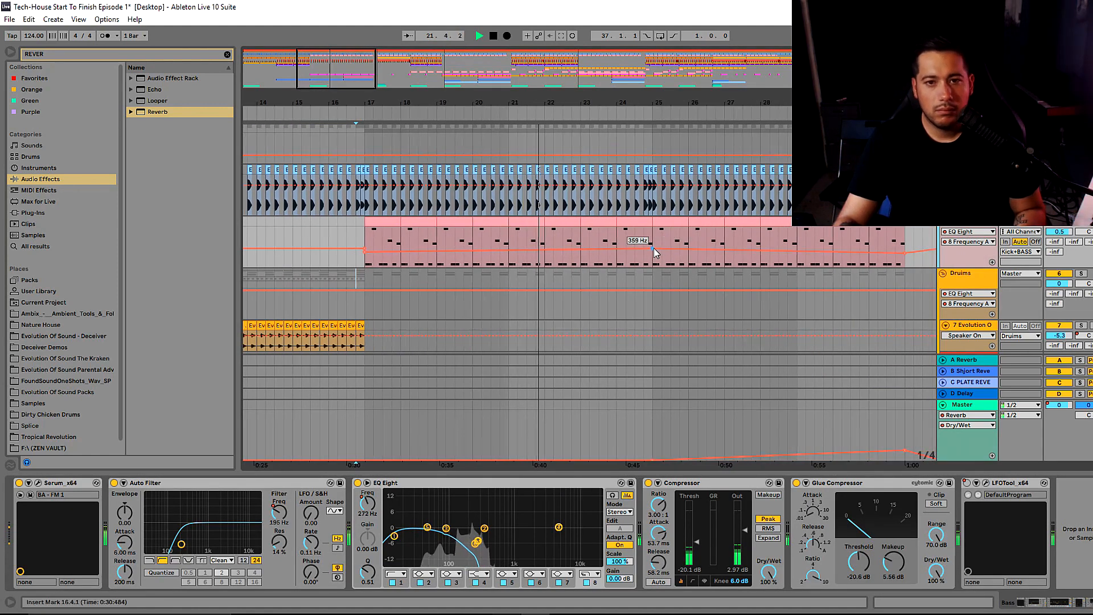
{"action": "left_click_drag", "start_coordinate": [361, 73], "coordinate": [380, 73]}
{"action": "left_click", "coordinate": [749, 253]}
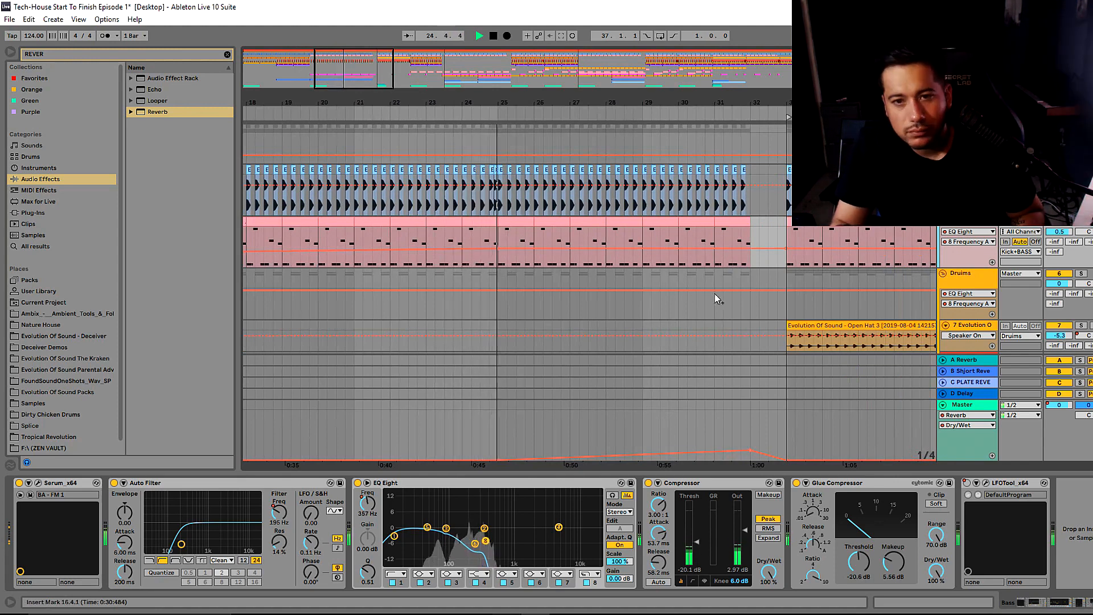
Automate the Bass track's Auto Filter Frequency to rise from about 68 Hz at bar 17 toward bar 25.
{"action": "left_click", "coordinate": [281, 517]}
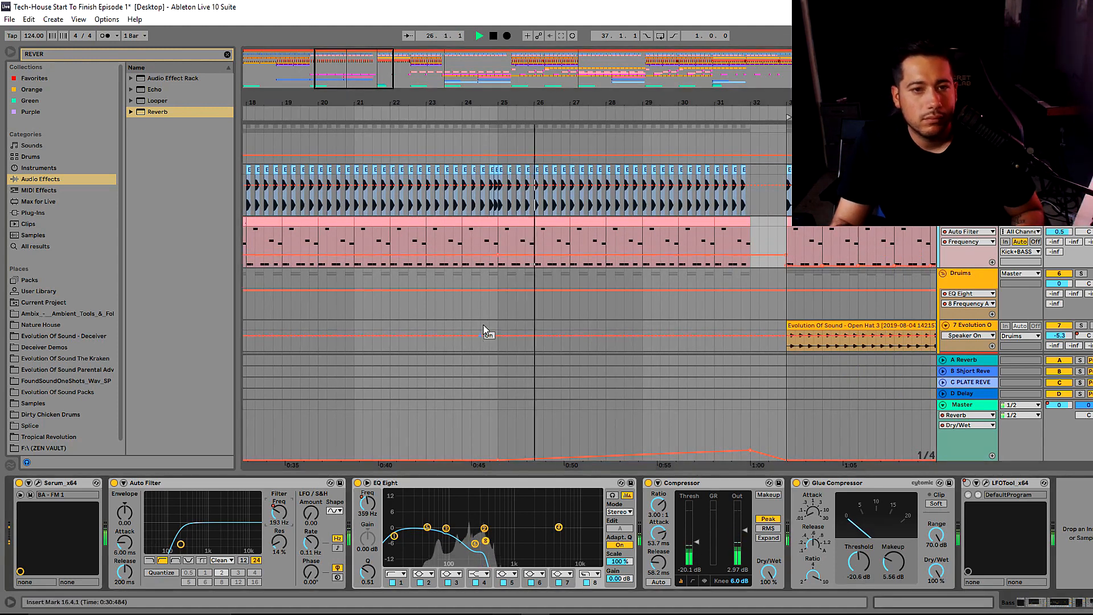
{"action": "left_click_drag", "start_coordinate": [296, 103], "coordinate": [388, 99]}
{"action": "left_click_drag", "start_coordinate": [312, 255], "coordinate": [310, 264]}
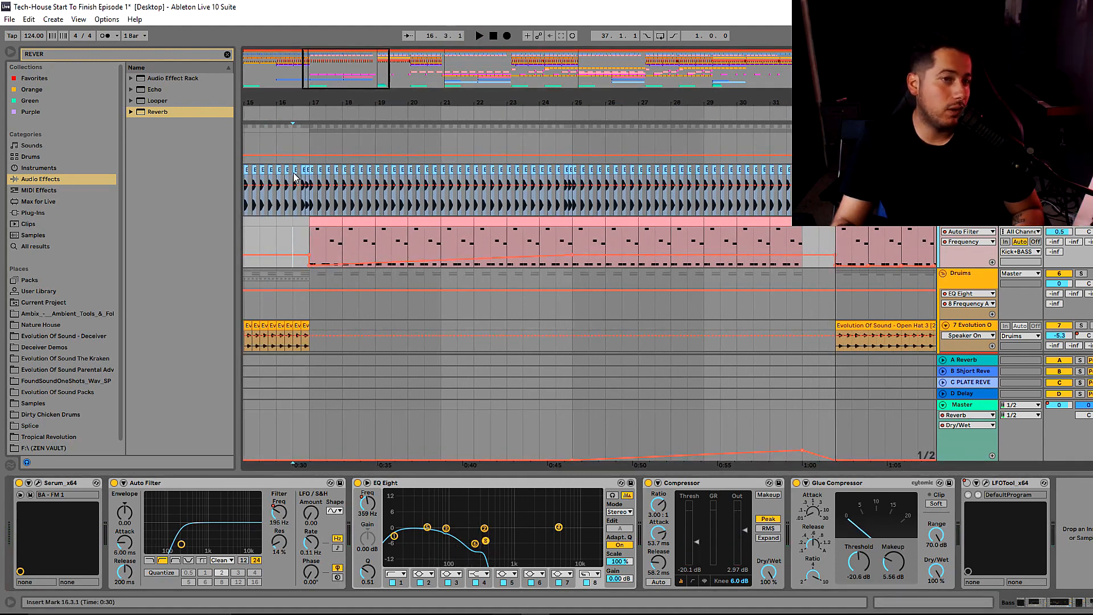
{"action": "key", "text": "space"}
{"action": "key", "text": "plus"}
{"action": "left_click_drag", "start_coordinate": [322, 266], "coordinate": [323, 260]}
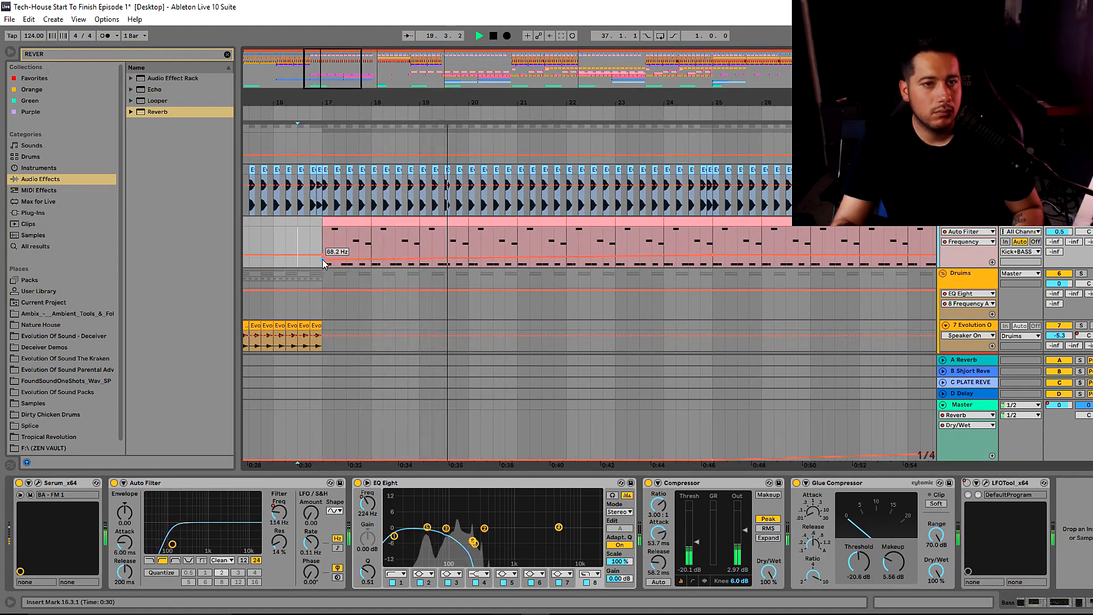
{"action": "left_click_drag", "start_coordinate": [333, 74], "coordinate": [342, 68]}
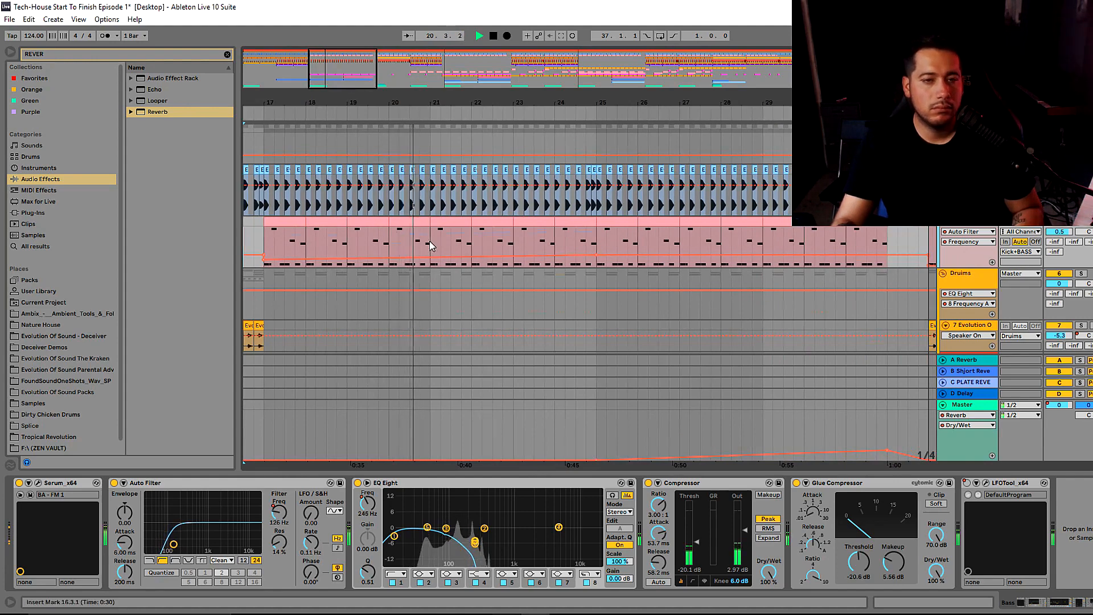
Copy claps from the end of the build on the Clap 9 and Clap 10 tracks and paste them at 32.3 and 32.4.
{"action": "scroll", "coordinate": [584, 258], "scroll_direction": "down", "scroll_amount": 8}
{"action": "key", "text": "space"}
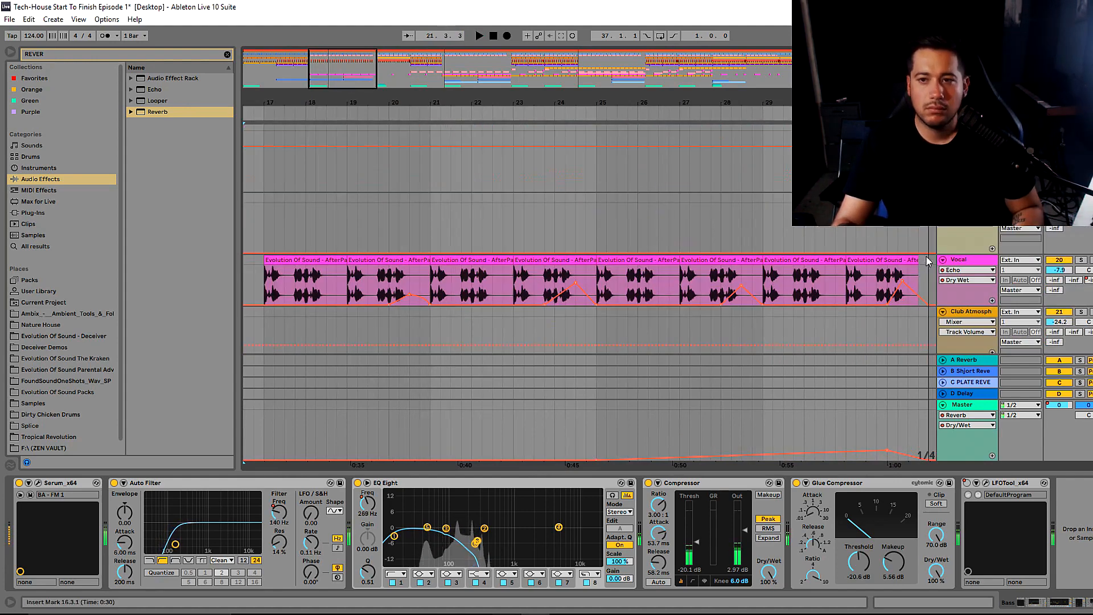
{"action": "left_click", "coordinate": [929, 262]}
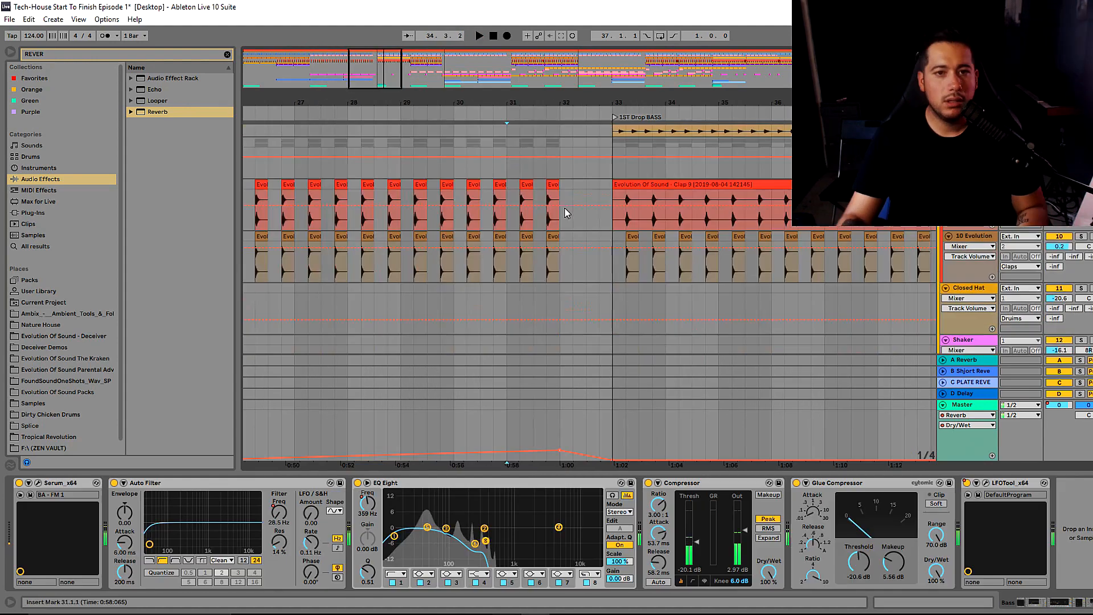
{"action": "left_click", "coordinate": [561, 234]}
{"action": "left_click_drag", "start_coordinate": [562, 184], "coordinate": [543, 242]}
{"action": "left_click", "coordinate": [593, 188]}
{"action": "key", "text": "ctrl+v"}
{"action": "key", "text": "space"}
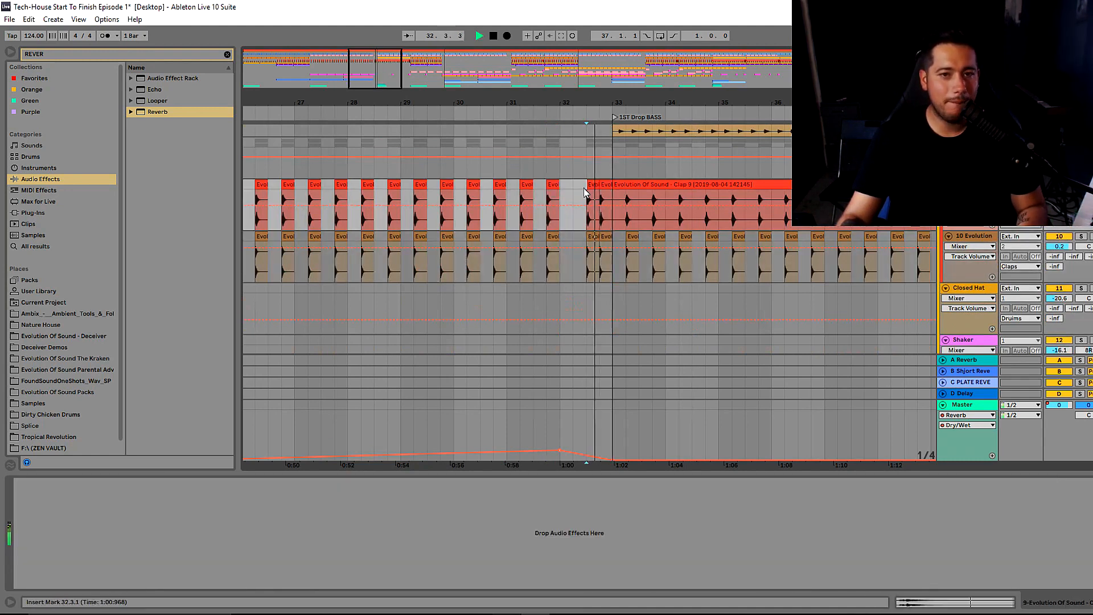
Raise the Claps group's EQ Eight frequency automation at bar 33 so the filter opens toward the first drop.
{"action": "left_click", "coordinate": [520, 172]}
{"action": "left_click_drag", "start_coordinate": [461, 59], "coordinate": [462, 78]}
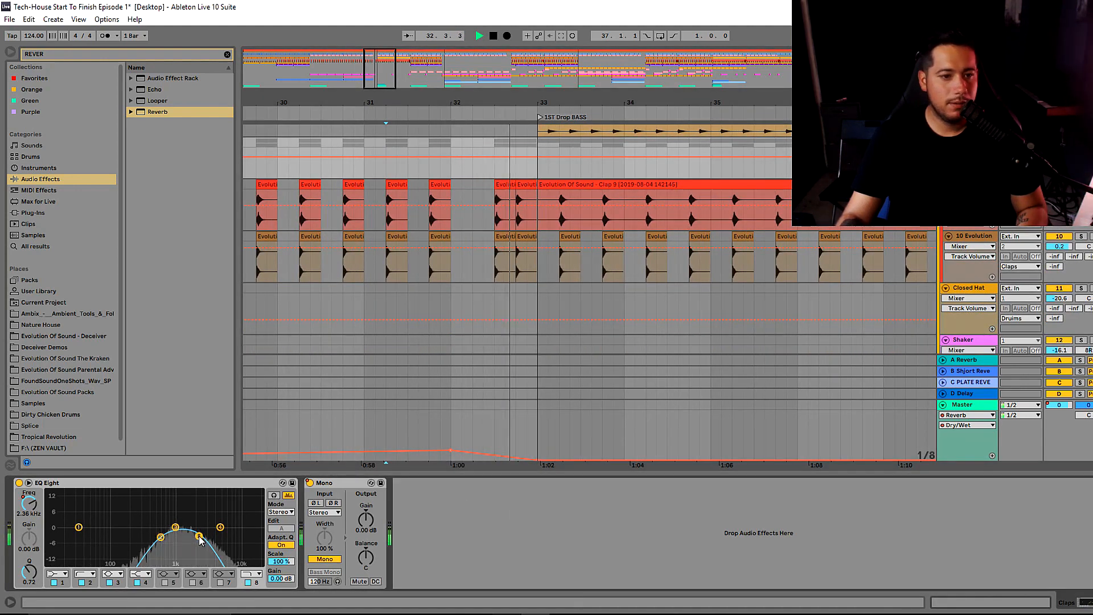
{"action": "left_click_drag", "start_coordinate": [538, 157], "coordinate": [538, 148]}
{"action": "key", "text": "space"}
{"action": "key", "text": "space"}
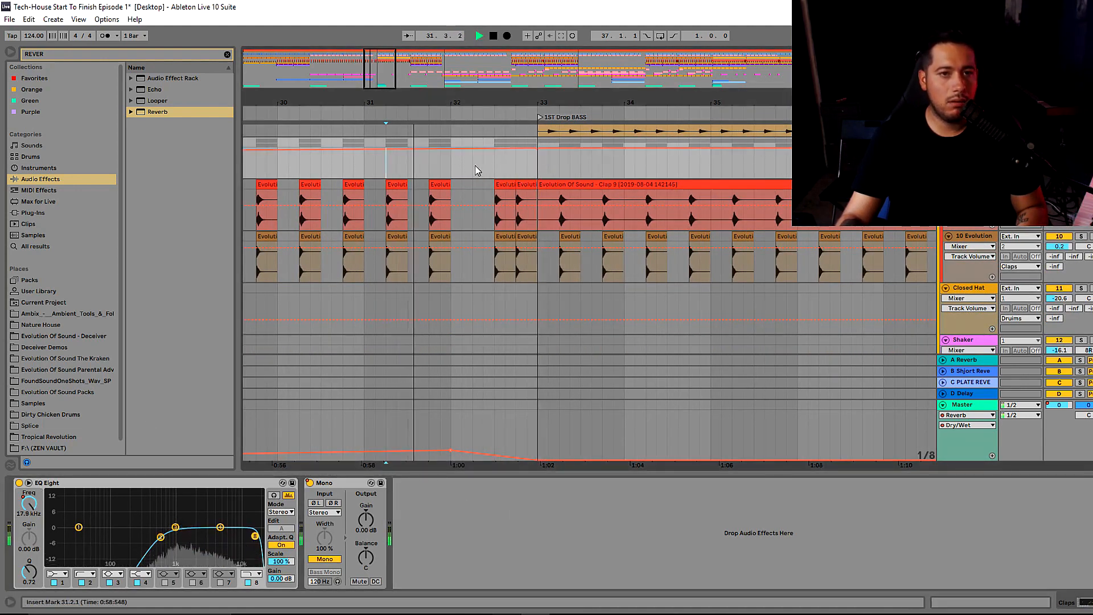
Shorten the Clap 9 and Clap 10 clips at 32.4 to end at 32.4.3 and duplicate each up to bar 33.
{"action": "left_click_drag", "start_coordinate": [451, 78], "coordinate": [407, 95]}
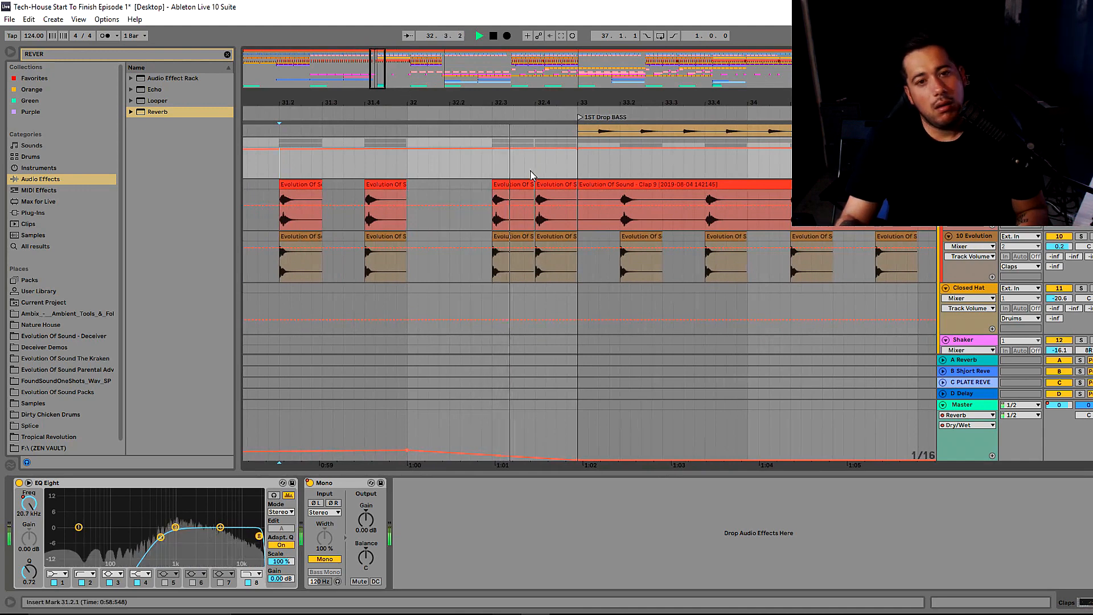
{"action": "key", "text": "space"}
{"action": "left_click_drag", "start_coordinate": [576, 186], "coordinate": [564, 186]}
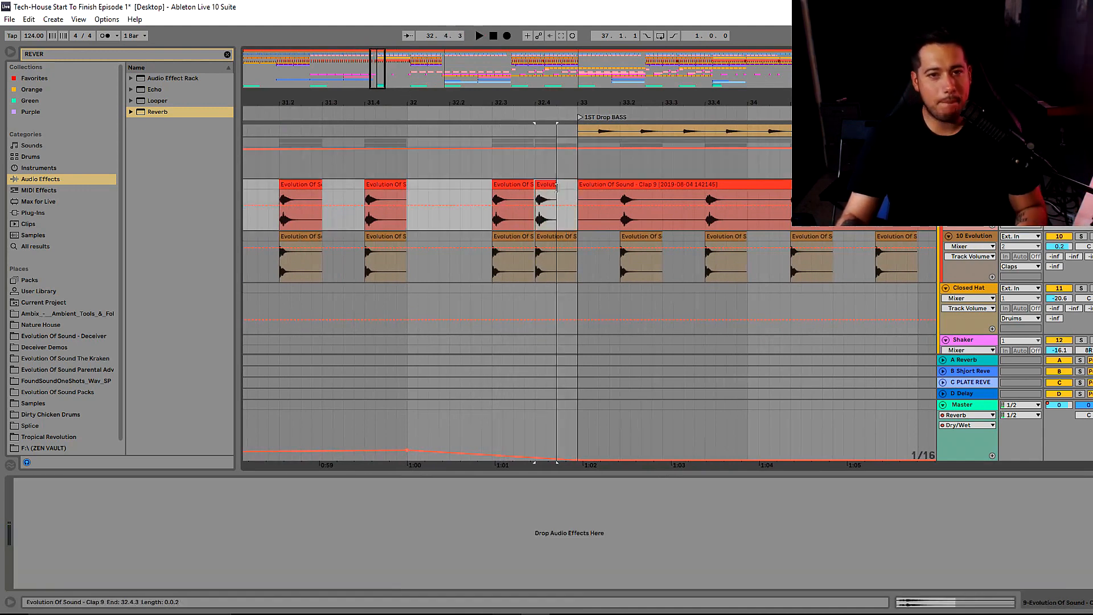
{"action": "key", "text": "ctrl+d"}
{"action": "left_click_drag", "start_coordinate": [571, 236], "coordinate": [554, 236]}
{"action": "key", "text": "ctrl+d"}
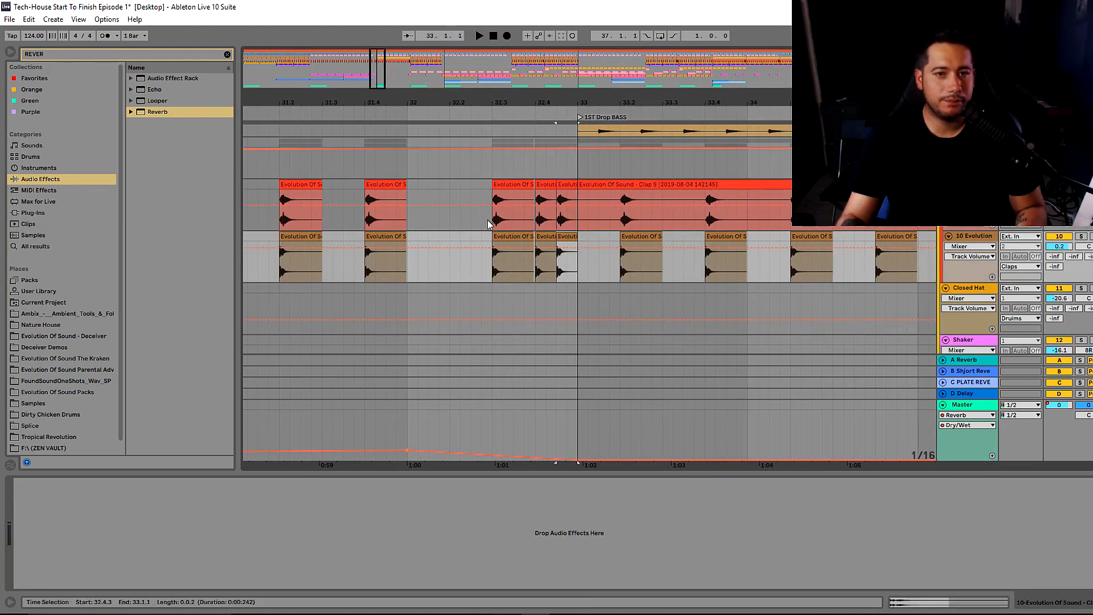
Play back the clap fill leading into the first drop from several starting points.
{"action": "left_click", "coordinate": [484, 220]}
{"action": "key", "text": "space"}
{"action": "key", "text": "minus"}
{"action": "key", "text": "minus"}
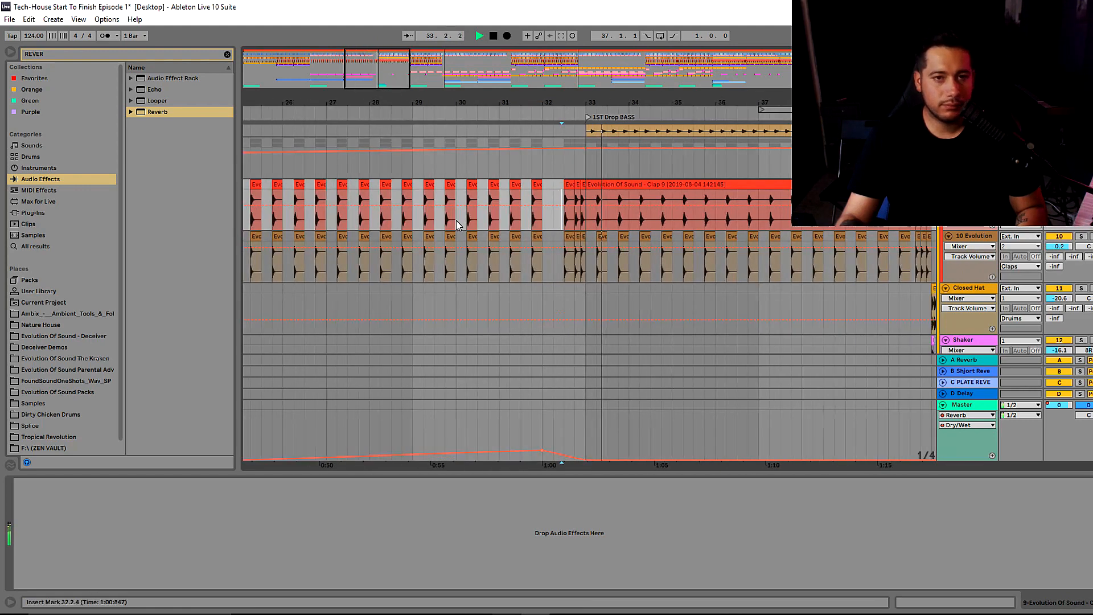
{"action": "key", "text": "space"}
{"action": "left_click", "coordinate": [501, 174]}
{"action": "key", "text": "space"}
{"action": "left_click_drag", "start_coordinate": [387, 68], "coordinate": [386, 79]}
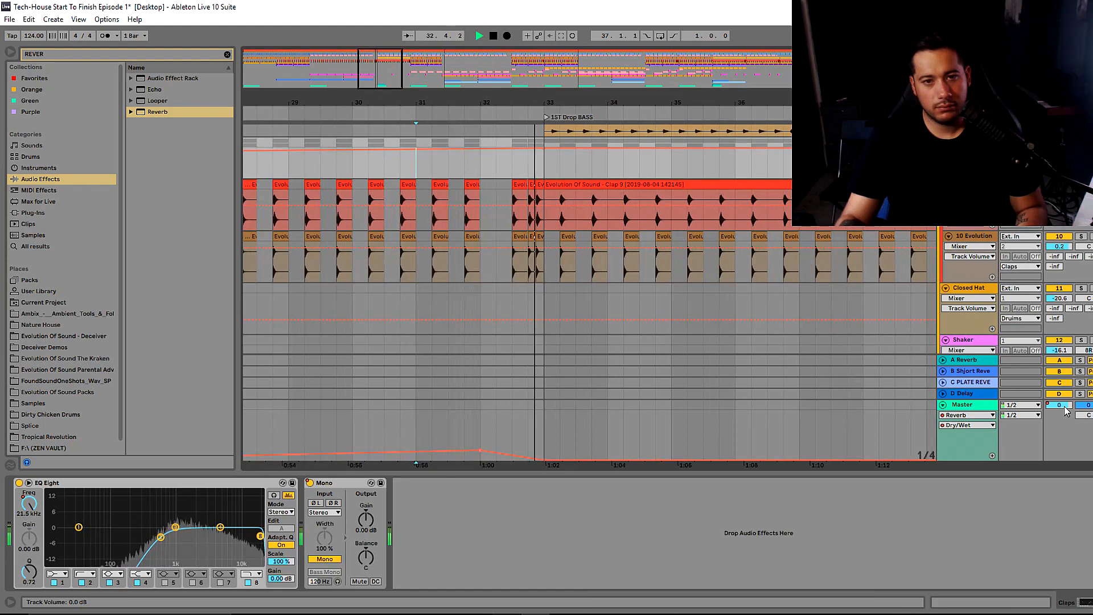
Delete the Clap 9 and Clap 10 clips at 32.3 and play the build into the drop.
{"action": "key", "text": "space"}
{"action": "left_click_drag", "start_coordinate": [509, 246], "coordinate": [517, 186]}
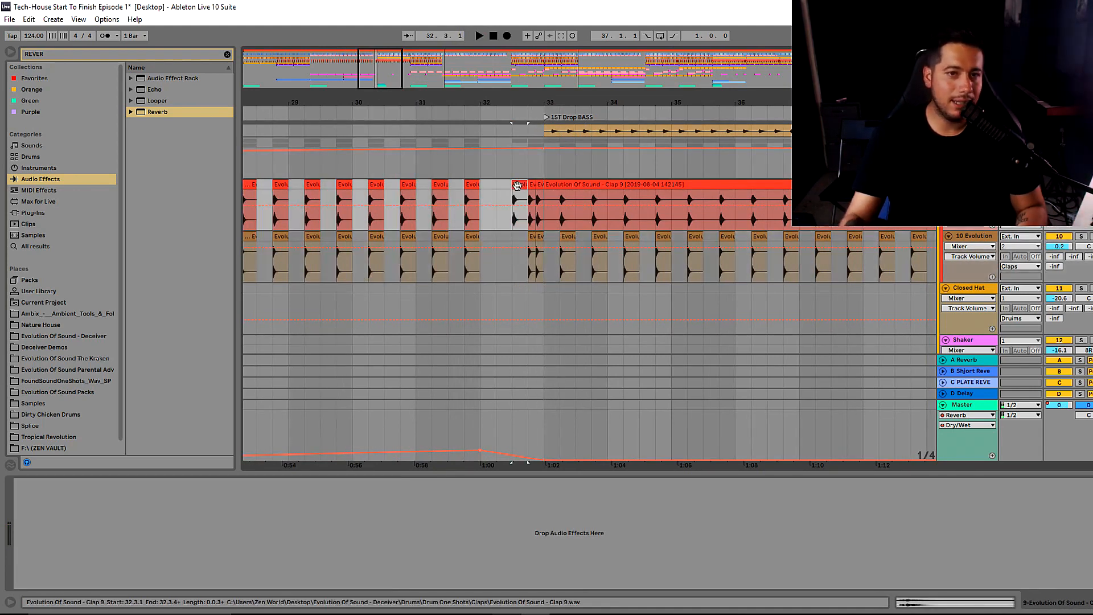
{"action": "left_click", "coordinate": [432, 215]}
{"action": "key", "text": "space"}
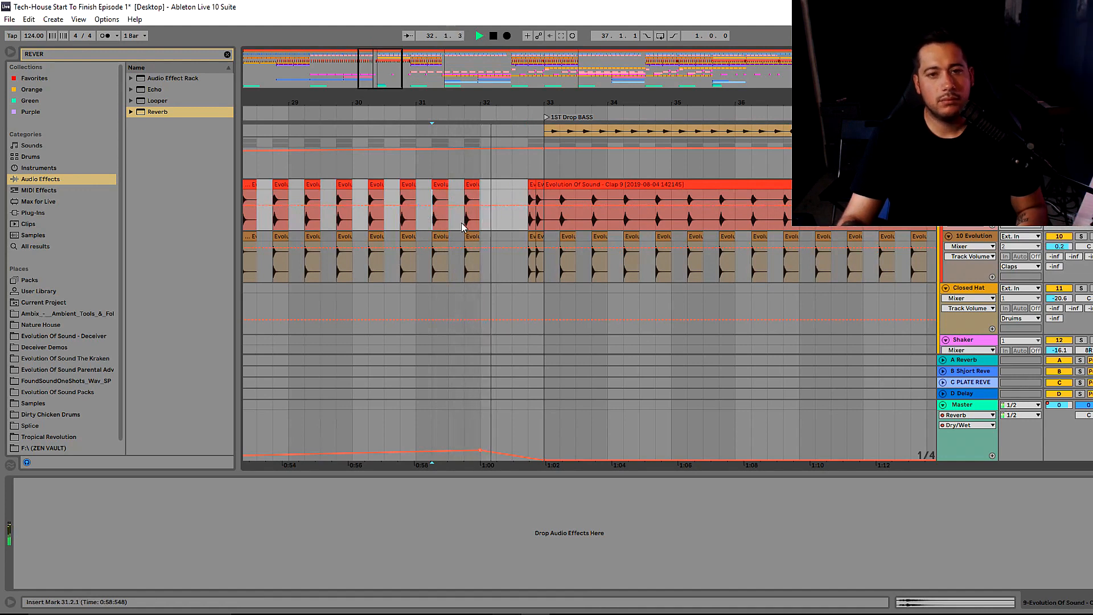
Copy the clap between 36.4.1 and 36.4.3 on both clap tracks and paste it at 36.4.4.
{"action": "left_click_drag", "start_coordinate": [388, 73], "coordinate": [395, 87]}
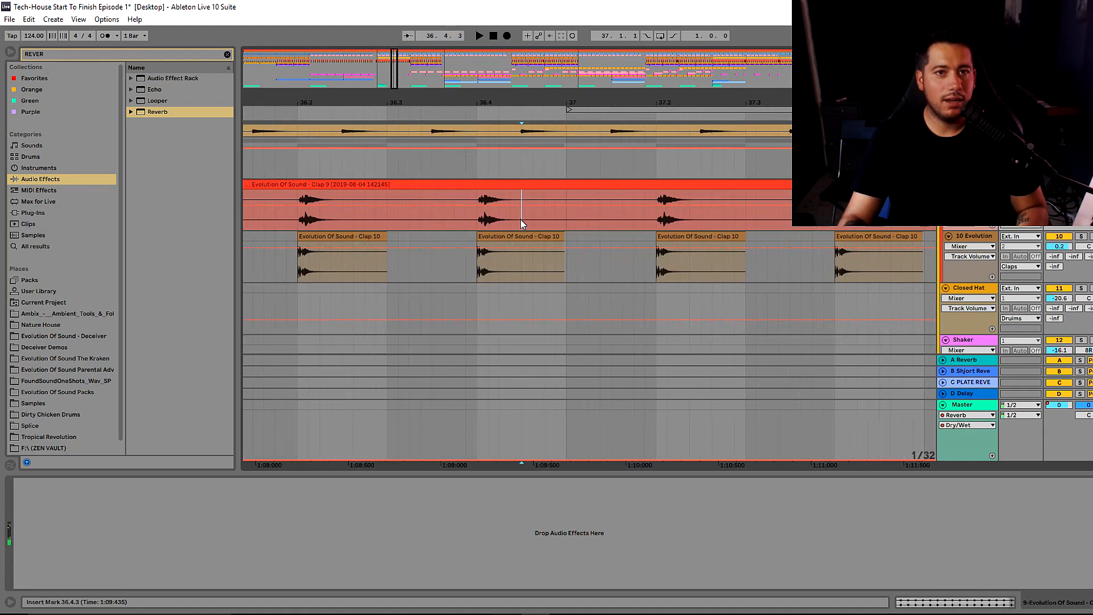
{"action": "left_click_drag", "start_coordinate": [521, 219], "coordinate": [478, 254]}
{"action": "left_click_drag", "start_coordinate": [588, 220], "coordinate": [543, 246]}
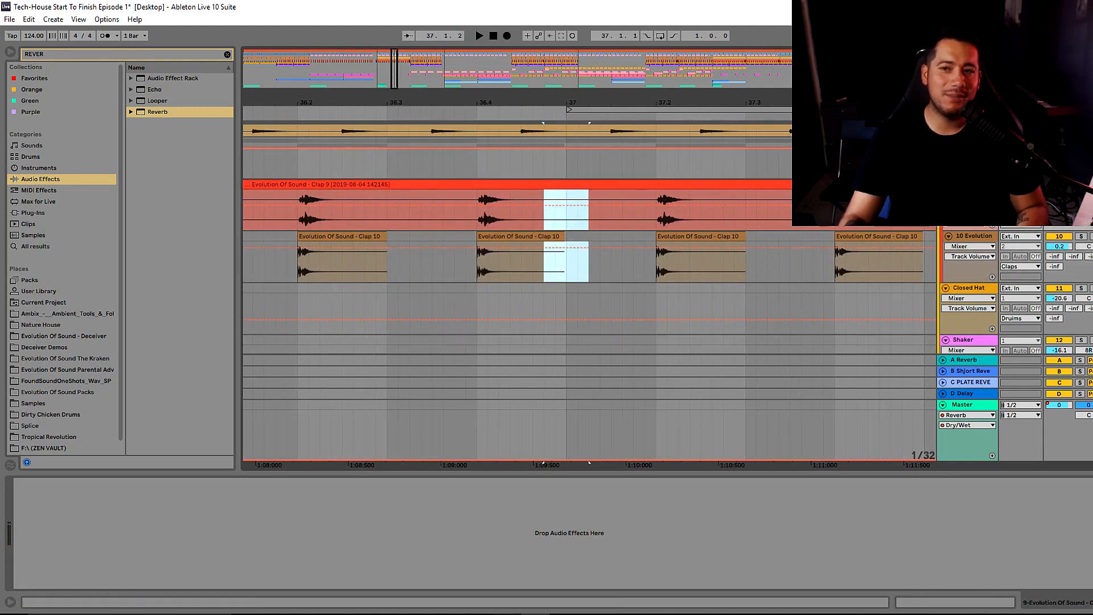
{"action": "left_click_drag", "start_coordinate": [480, 197], "coordinate": [509, 261]}
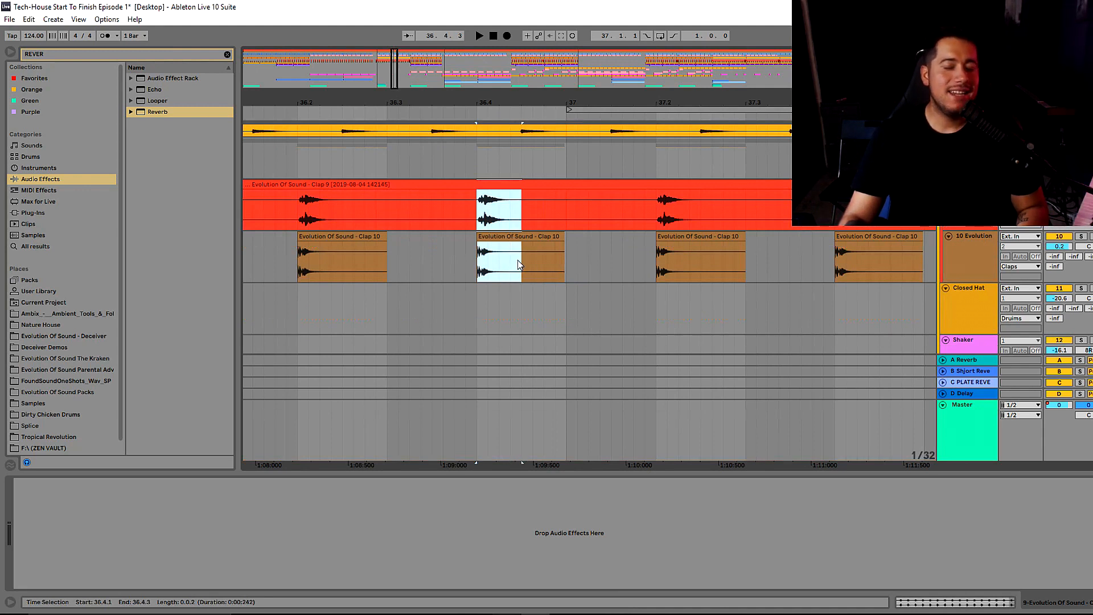
{"action": "left_click", "coordinate": [553, 206]}
{"action": "key", "text": "ctrl+v"}
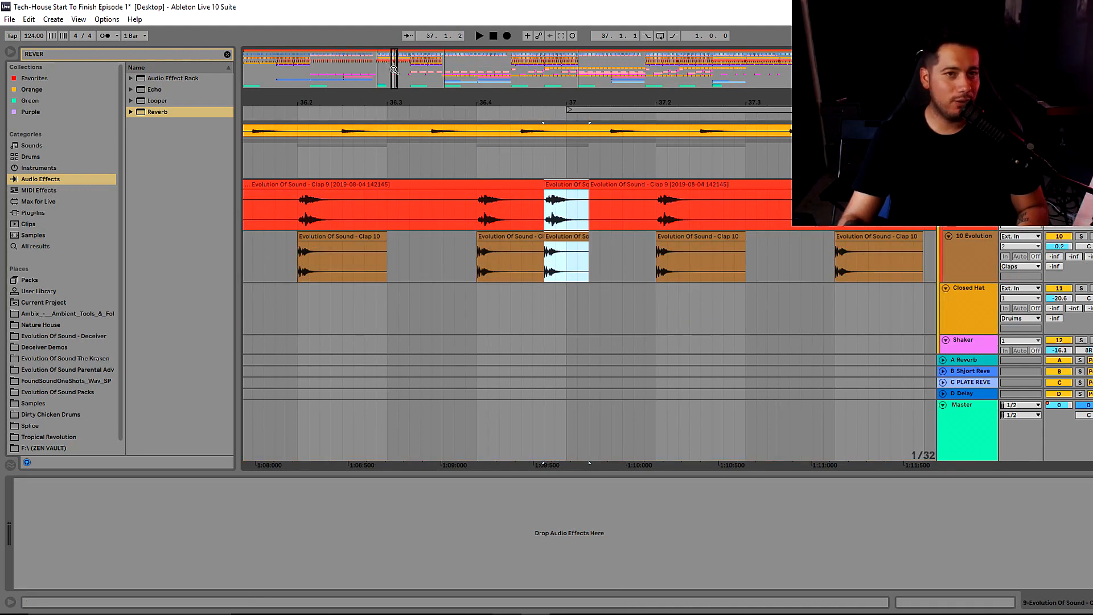
Play the clap fill around bar 37 from 36.4.1 and undo the clap paste at 36.4.4.
{"action": "left_click_drag", "start_coordinate": [394, 68], "coordinate": [396, 52]}
{"action": "left_click", "coordinate": [428, 228]}
{"action": "key", "text": "space"}
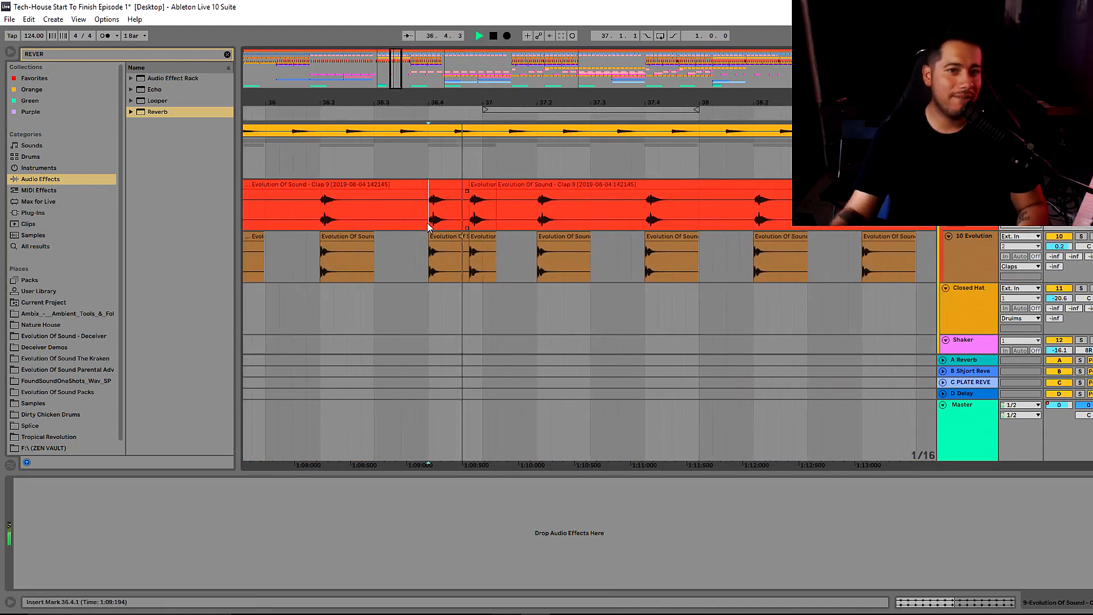
{"action": "left_click_drag", "start_coordinate": [393, 74], "coordinate": [397, 56]}
{"action": "key", "text": "space"}
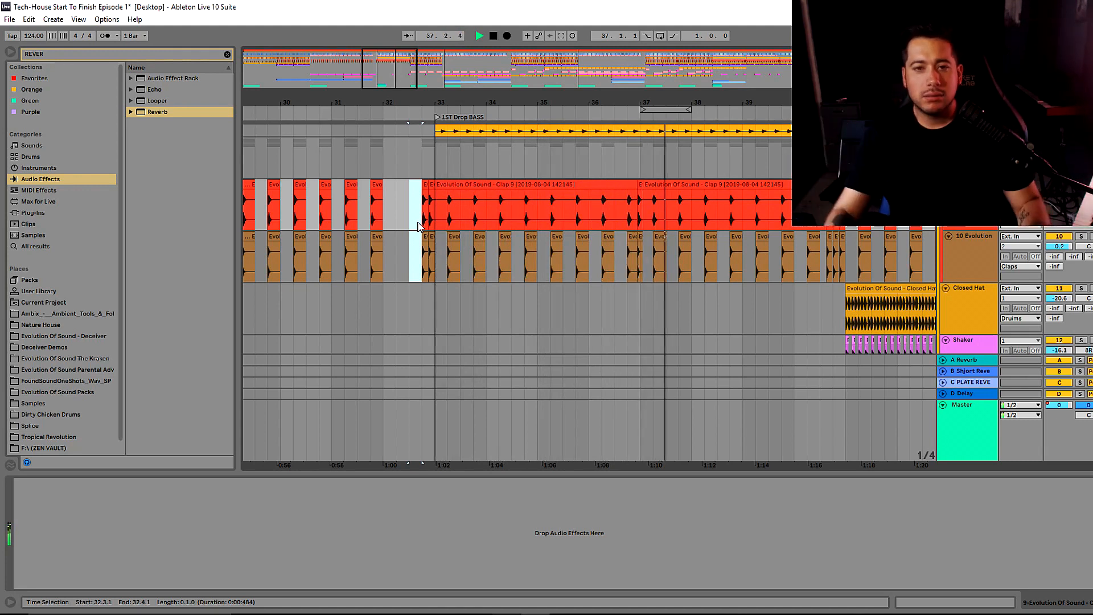
{"action": "key", "text": "space"}
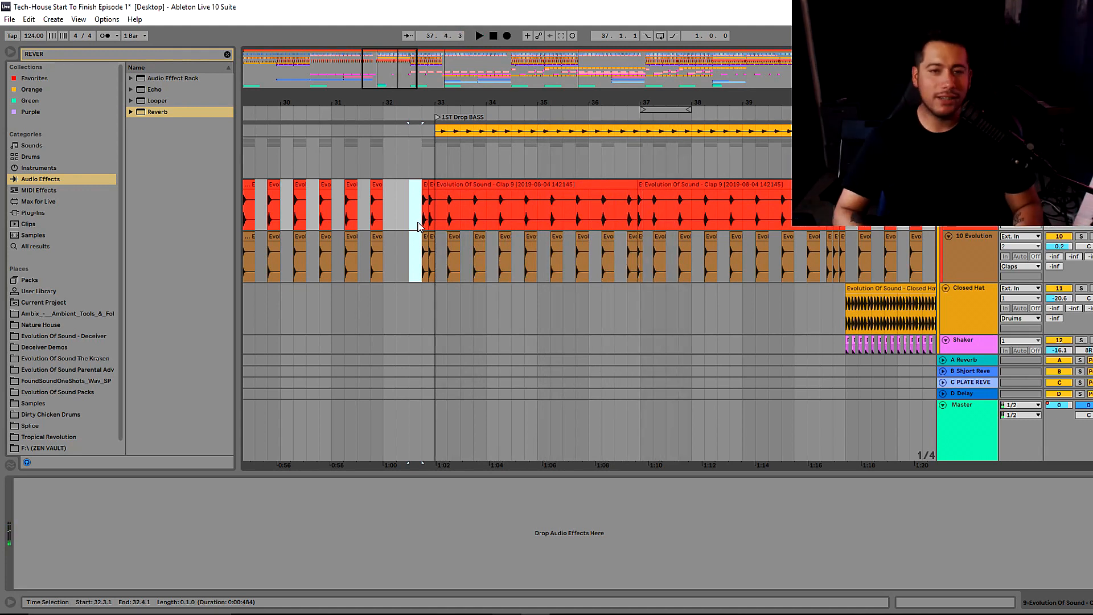
{"action": "key", "text": "ctrl+z"}
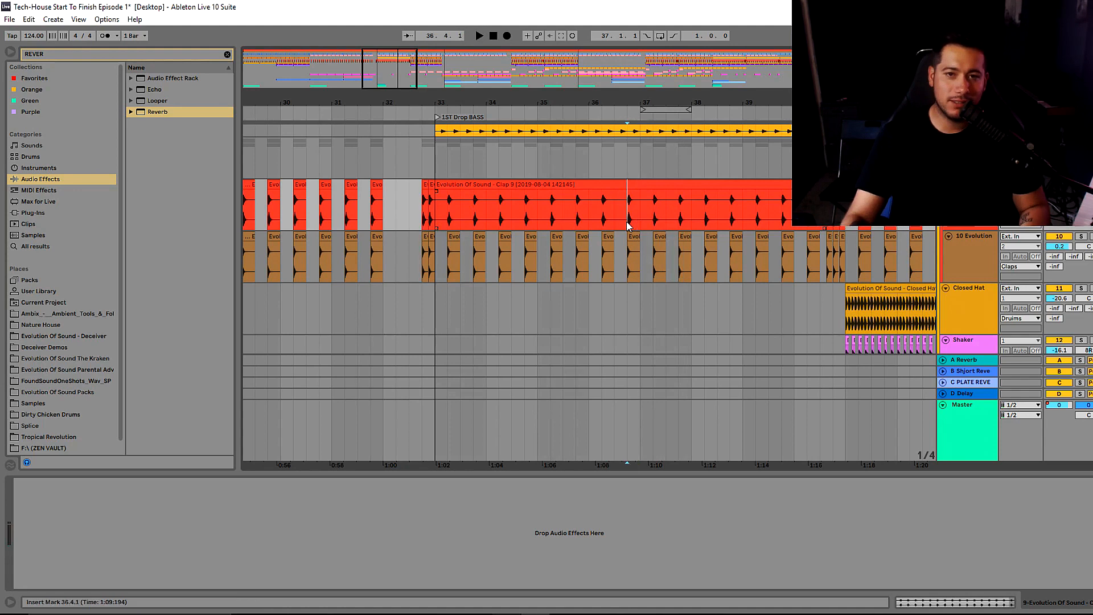
Play the end of the first drop from 40.2.1 and show the Bass track's device chain.
{"action": "scroll", "coordinate": [483, 151], "scroll_direction": "right", "scroll_amount": 4}
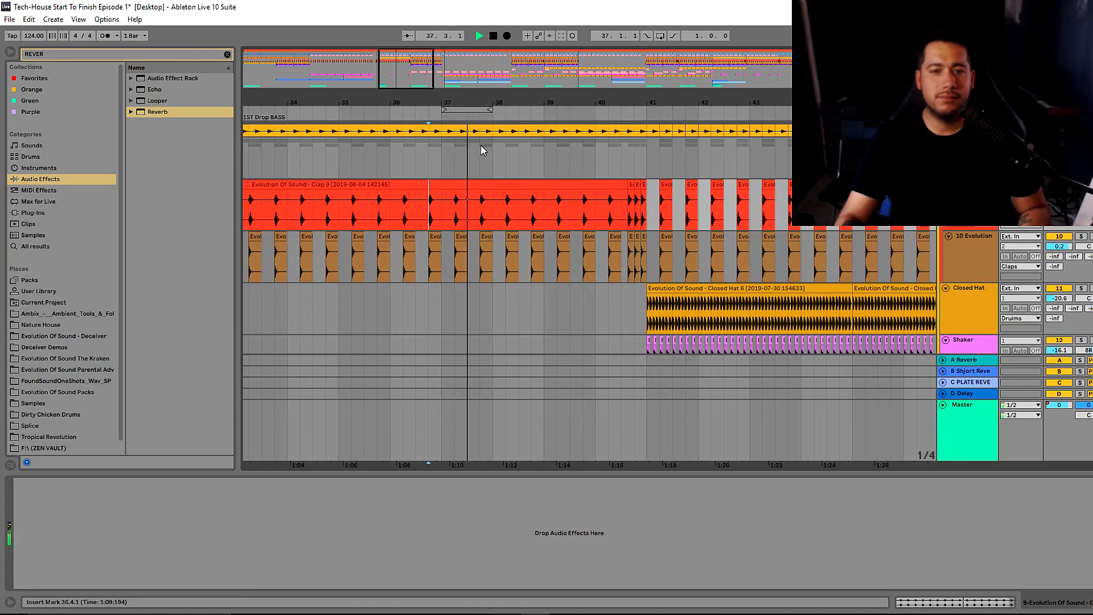
{"action": "scroll", "coordinate": [587, 228], "scroll_direction": "up", "scroll_amount": 3}
{"action": "key", "text": "space"}
{"action": "left_click", "coordinate": [609, 235]}
{"action": "key", "text": "space"}
{"action": "scroll", "coordinate": [640, 205], "scroll_direction": "up", "scroll_amount": 6}
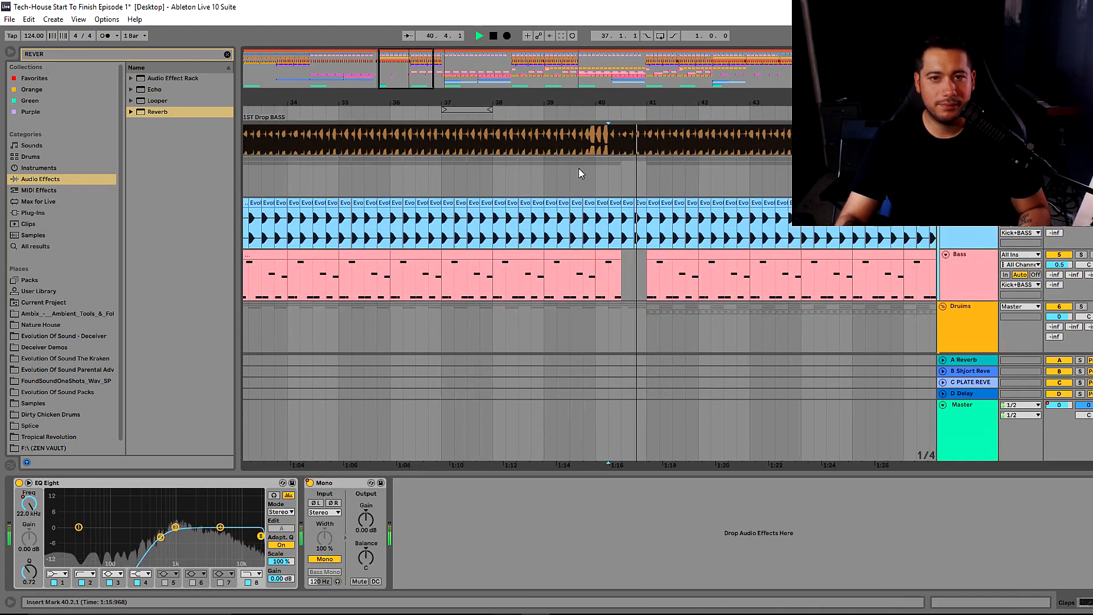
{"action": "left_click", "coordinate": [964, 265]}
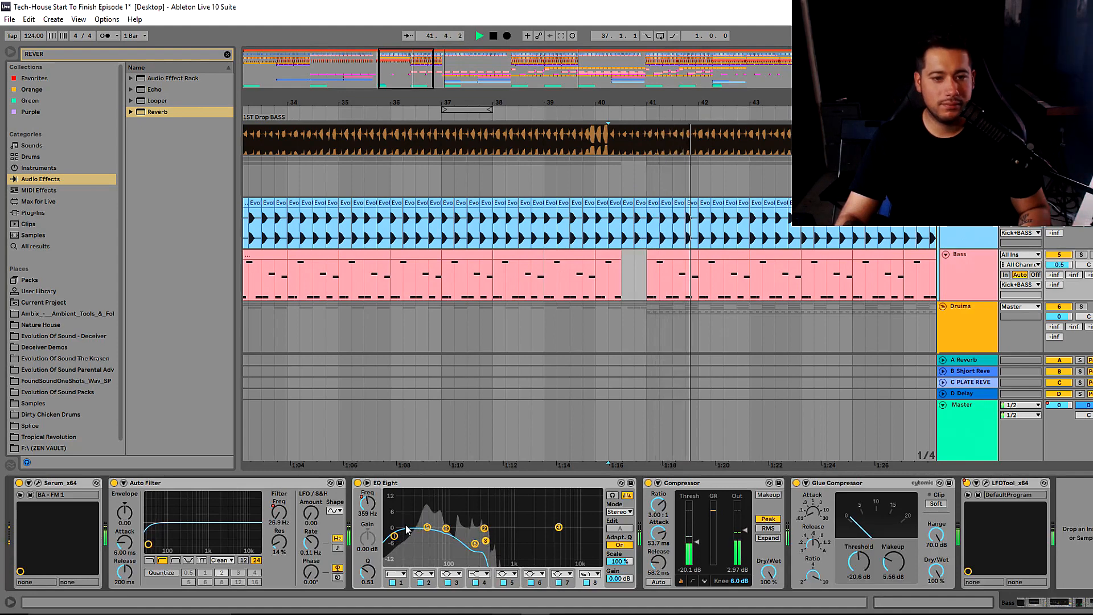
Follow the playback into the first legit break and examine the kick, bass, clap and hat tracks around it.
{"action": "left_click_drag", "start_coordinate": [410, 95], "coordinate": [284, 86]}
{"action": "scroll", "coordinate": [545, 286], "scroll_direction": "down", "scroll_amount": 5}
{"action": "scroll", "coordinate": [561, 280], "scroll_direction": "up", "scroll_amount": 3}
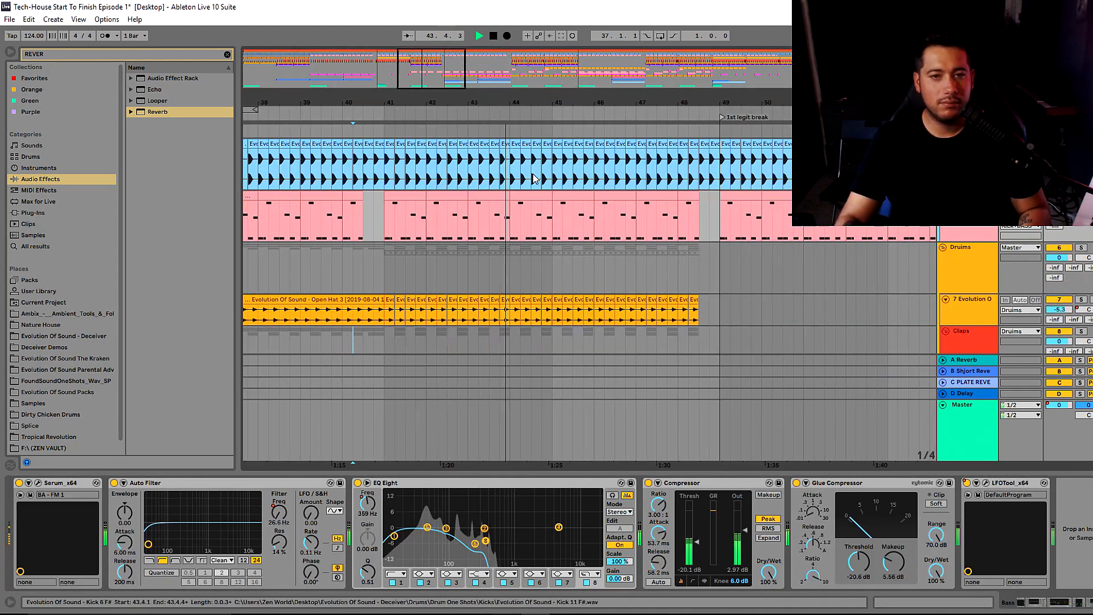
{"action": "scroll", "coordinate": [544, 193], "scroll_direction": "down", "scroll_amount": 3}
{"action": "scroll", "coordinate": [547, 197], "scroll_direction": "up", "scroll_amount": 3}
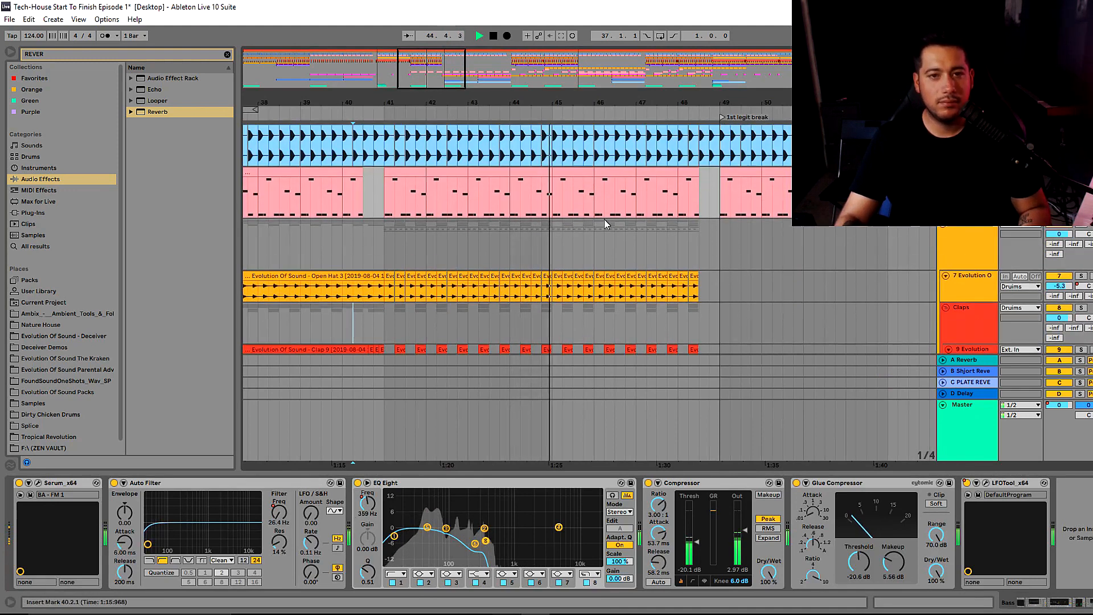
{"action": "scroll", "coordinate": [543, 255], "scroll_direction": "down", "scroll_amount": 6}
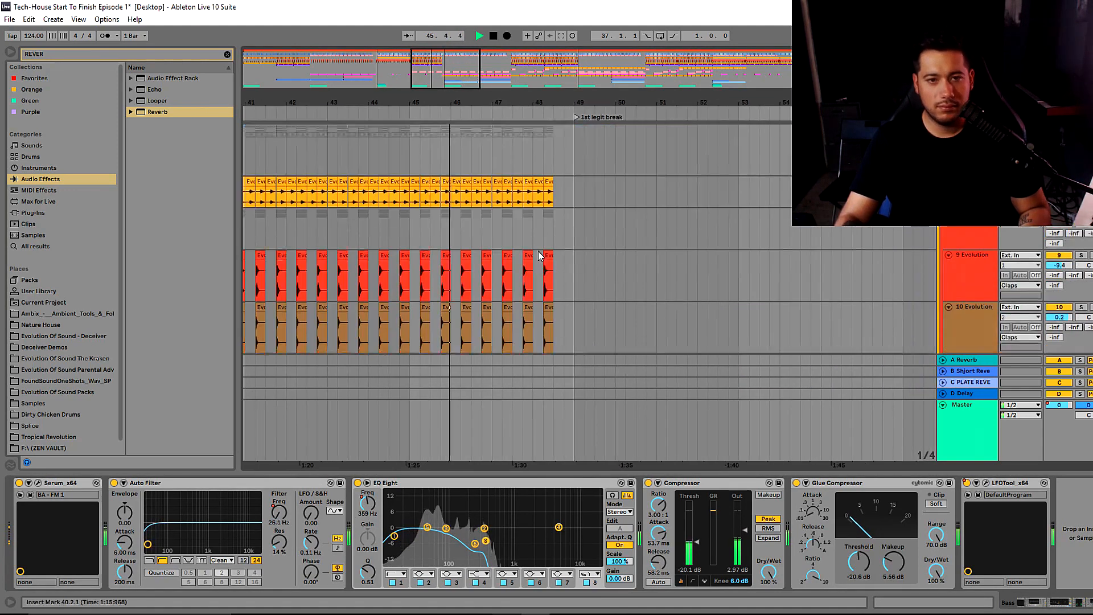
{"action": "left_click_drag", "start_coordinate": [427, 99], "coordinate": [521, 94]}
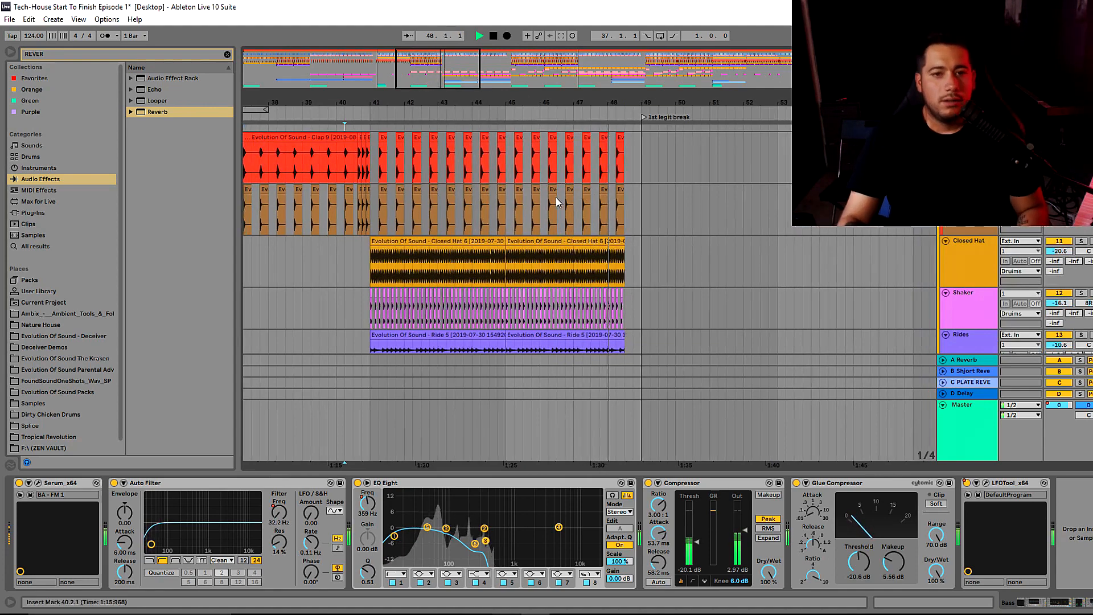
{"action": "scroll", "coordinate": [555, 196], "scroll_direction": "down", "scroll_amount": 3}
{"action": "scroll", "coordinate": [564, 175], "scroll_direction": "up", "scroll_amount": 3}
{"action": "scroll", "coordinate": [565, 175], "scroll_direction": "up", "scroll_amount": 2}
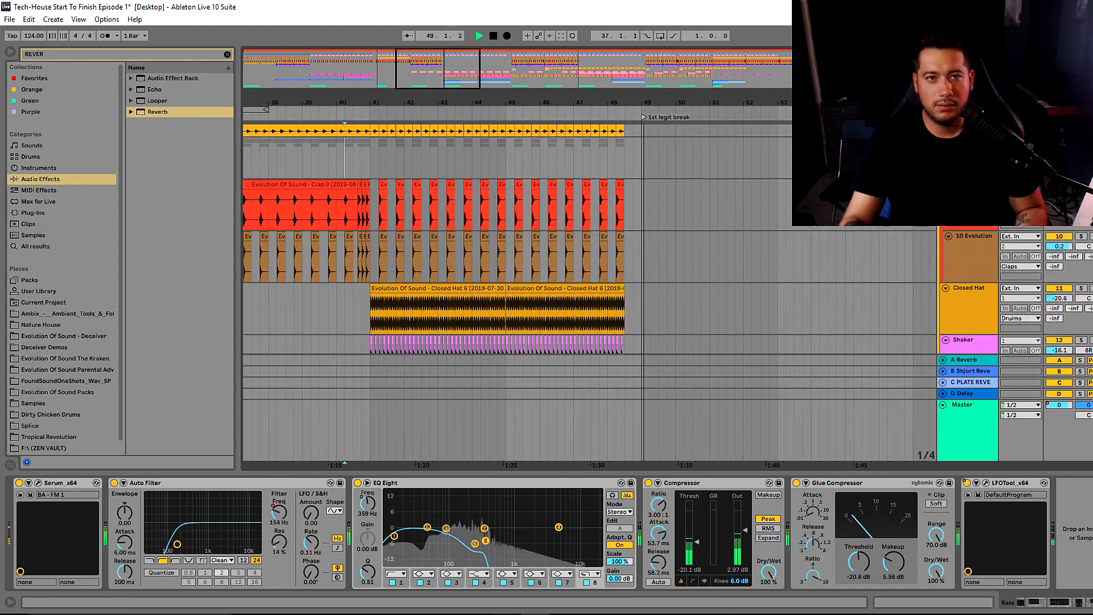
{"action": "left_click_drag", "start_coordinate": [555, 102], "coordinate": [641, 94]}
{"action": "scroll", "coordinate": [632, 158], "scroll_direction": "up", "scroll_amount": 5}
{"action": "left_click_drag", "start_coordinate": [392, 79], "coordinate": [425, 94]}
{"action": "scroll", "coordinate": [521, 206], "scroll_direction": "up", "scroll_amount": 2}
{"action": "scroll", "coordinate": [761, 325], "scroll_direction": "down", "scroll_amount": 3}
{"action": "scroll", "coordinate": [762, 325], "scroll_direction": "up", "scroll_amount": 3}
{"action": "scroll", "coordinate": [758, 312], "scroll_direction": "down", "scroll_amount": 5}
{"action": "left_click_drag", "start_coordinate": [435, 87], "coordinate": [564, 78]}
{"action": "key", "text": "space"}
Duplicate the Reese Of God section from 97.1.1 to 113.1.1 onto the following 16 bars.
{"action": "scroll", "coordinate": [501, 239], "scroll_direction": "up", "scroll_amount": 3}
{"action": "left_click_drag", "start_coordinate": [496, 81], "coordinate": [604, 72]}
{"action": "left_click", "coordinate": [647, 275]}
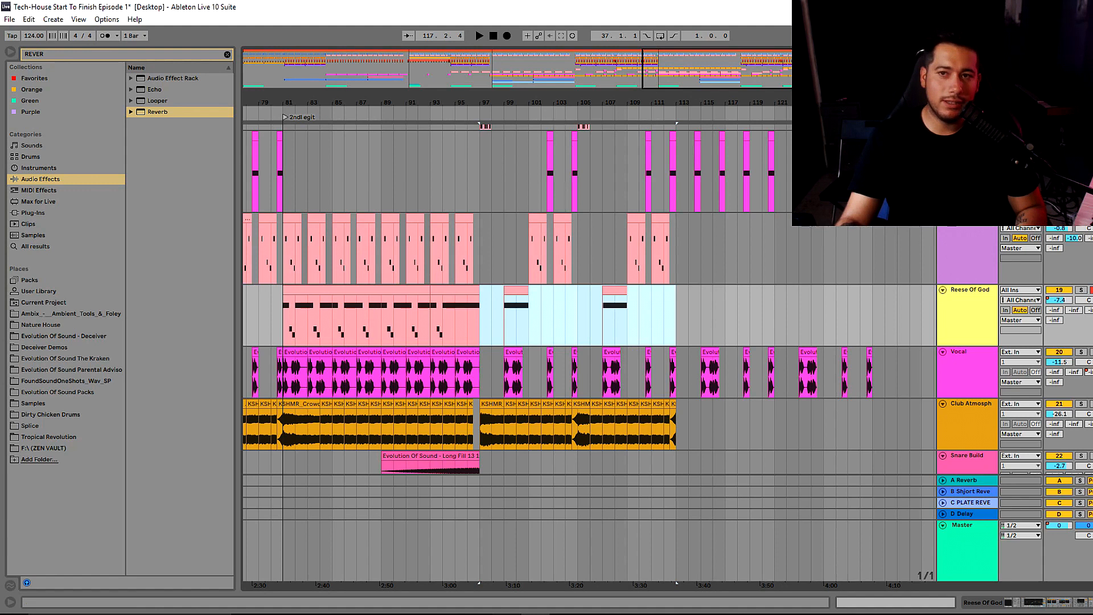
{"action": "left_click_drag", "start_coordinate": [676, 300], "coordinate": [484, 303]}
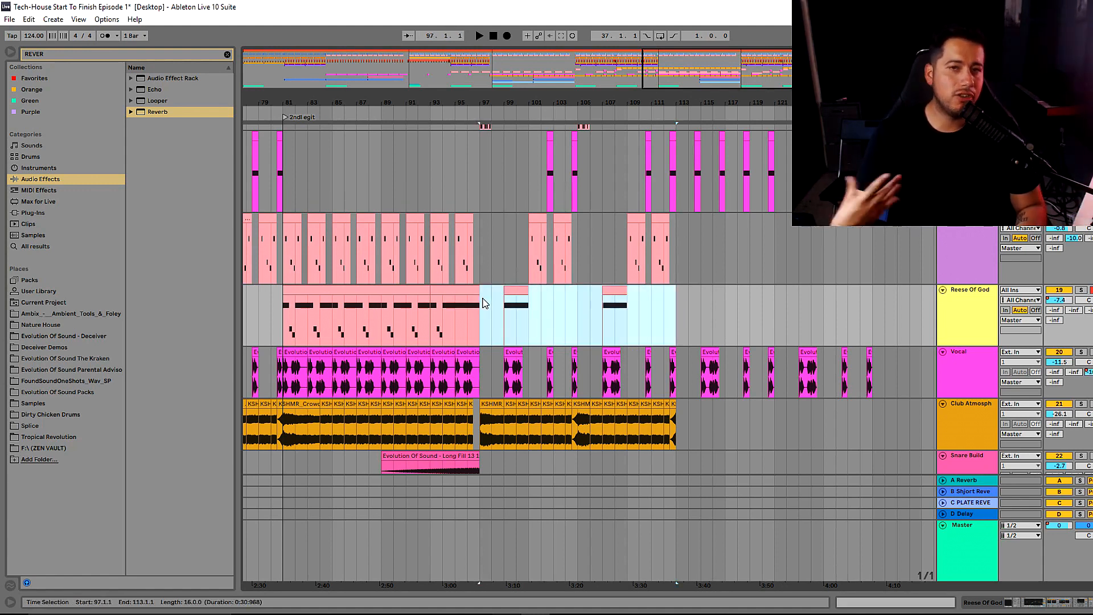
{"action": "key", "text": "ctrl+d"}
Play the arrangement from 113.1.1 and extend the Club Atmosphere clips past bar 113 by duplicating the preceding ones.
{"action": "left_click", "coordinate": [676, 300]}
{"action": "key", "text": "space"}
{"action": "left_click_drag", "start_coordinate": [686, 103], "coordinate": [523, 130]}
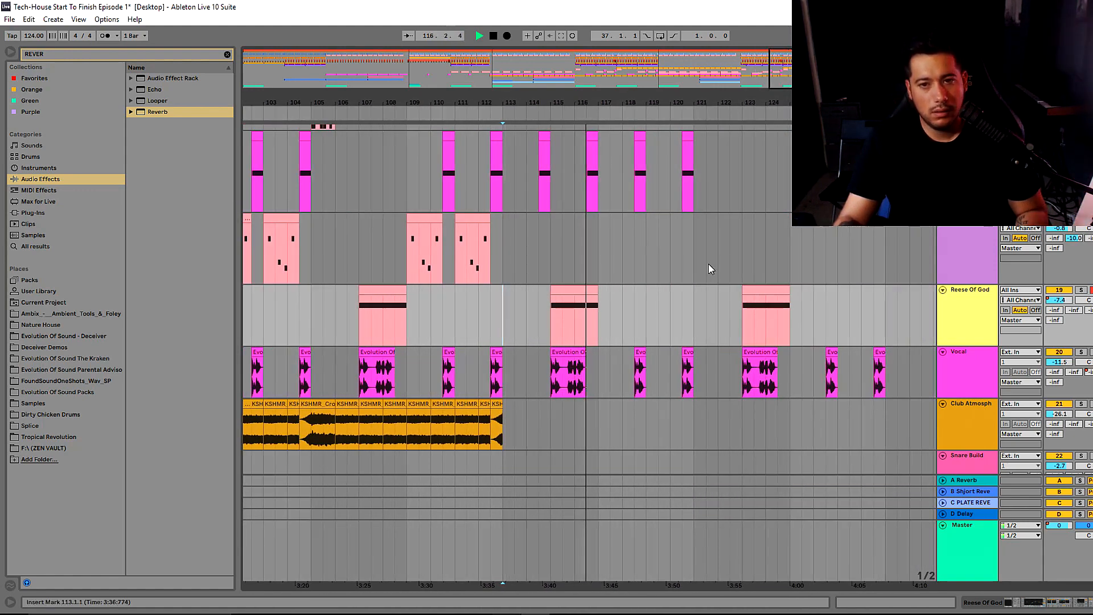
{"action": "scroll", "coordinate": [699, 296], "scroll_direction": "up", "scroll_amount": 3}
{"action": "scroll", "coordinate": [699, 296], "scroll_direction": "down", "scroll_amount": 4}
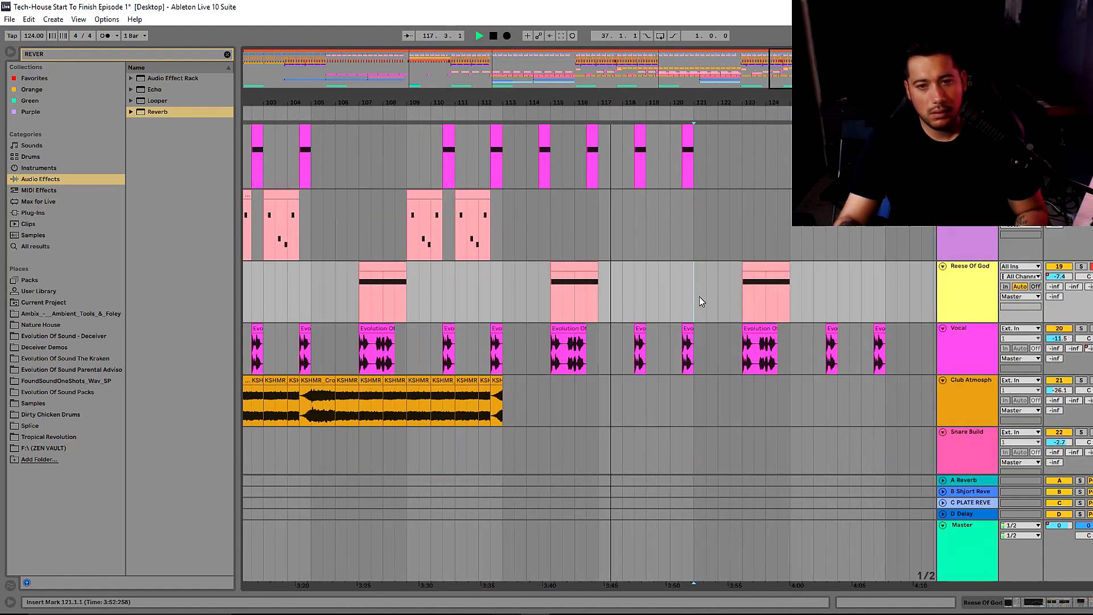
{"action": "scroll", "coordinate": [699, 296], "scroll_direction": "down", "scroll_amount": 2}
{"action": "left_click_drag", "start_coordinate": [780, 103], "coordinate": [790, 85]}
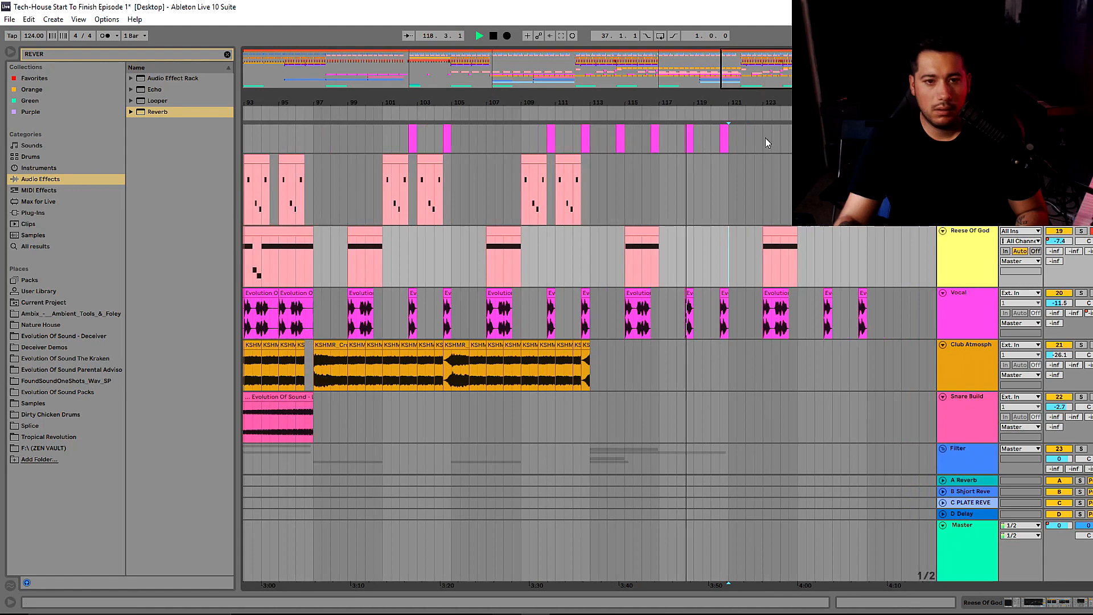
{"action": "left_click_drag", "start_coordinate": [592, 377], "coordinate": [491, 357]}
Delete the FX Shots clips between 113.1.1 and 117.1.1 and play the section from around bar 113.
{"action": "left_click_drag", "start_coordinate": [623, 231], "coordinate": [700, 227]}
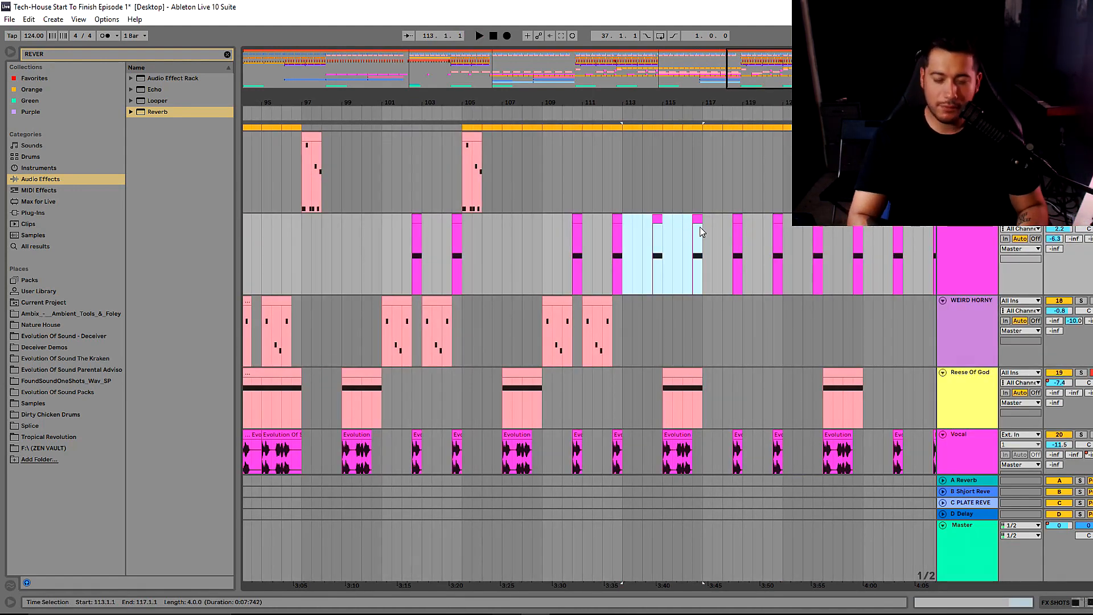
{"action": "key", "text": "Delete"}
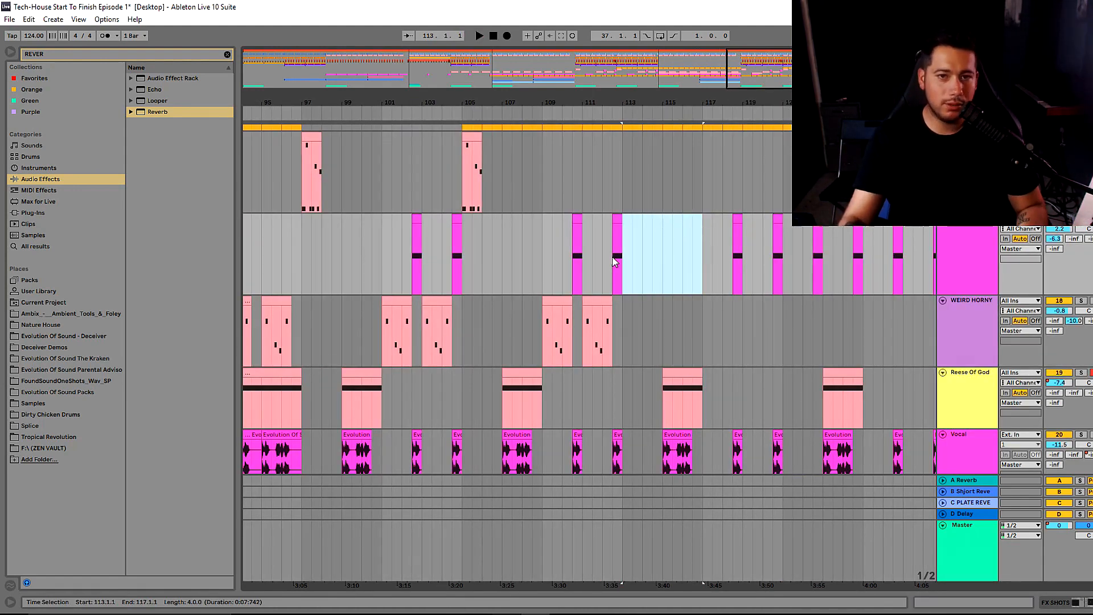
{"action": "left_click", "coordinate": [619, 254]}
{"action": "key", "text": "space"}
{"action": "left_click_drag", "start_coordinate": [625, 103], "coordinate": [569, 131]}
{"action": "left_click", "coordinate": [580, 256]}
Set the Vocal track's volume to -8.4 dB while the section after bar 114 plays.
{"action": "scroll", "coordinate": [638, 268], "scroll_direction": "down", "scroll_amount": 2}
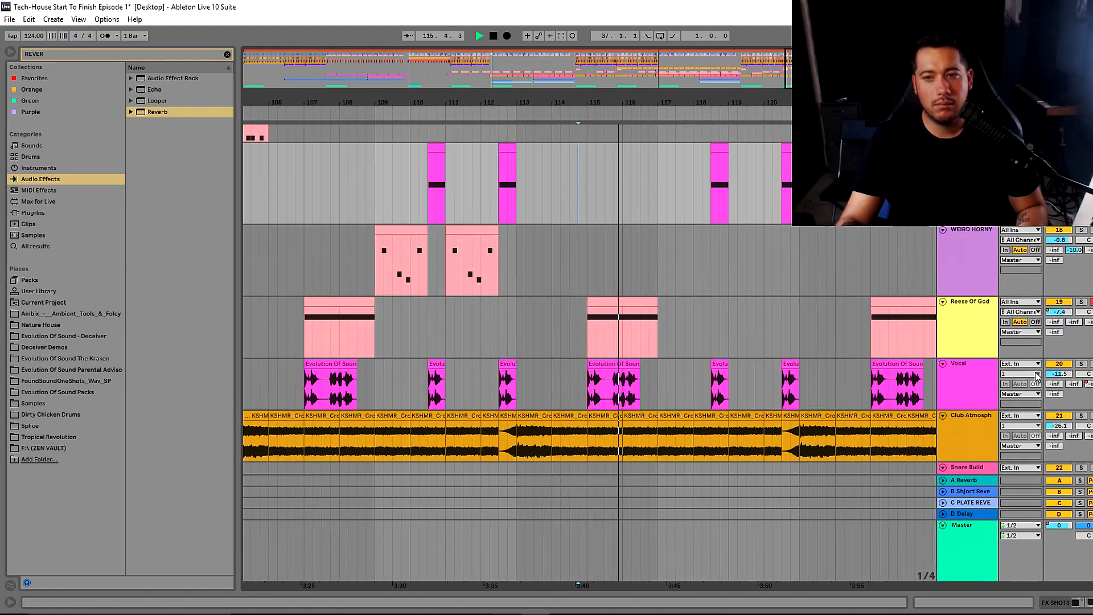
{"action": "left_click", "coordinate": [967, 370]}
{"action": "left_click_drag", "start_coordinate": [791, 102], "coordinate": [706, 128]}
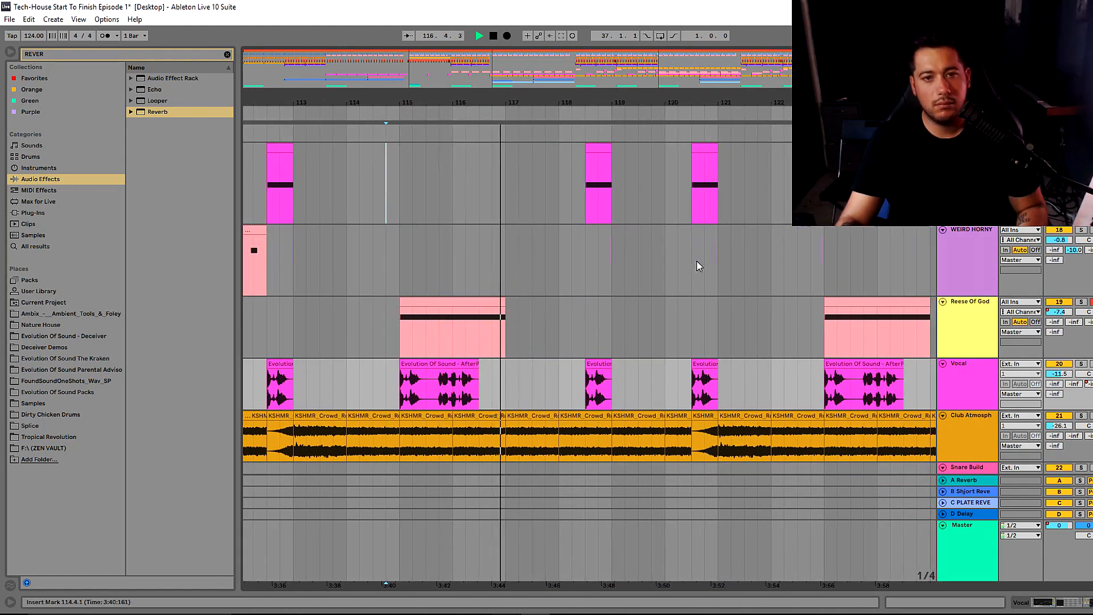
{"action": "scroll", "coordinate": [677, 272], "scroll_direction": "up", "scroll_amount": 4}
{"action": "scroll", "coordinate": [690, 282], "scroll_direction": "down", "scroll_amount": 3}
{"action": "scroll", "coordinate": [693, 282], "scroll_direction": "down", "scroll_amount": 3}
{"action": "scroll", "coordinate": [694, 285], "scroll_direction": "up", "scroll_amount": 4}
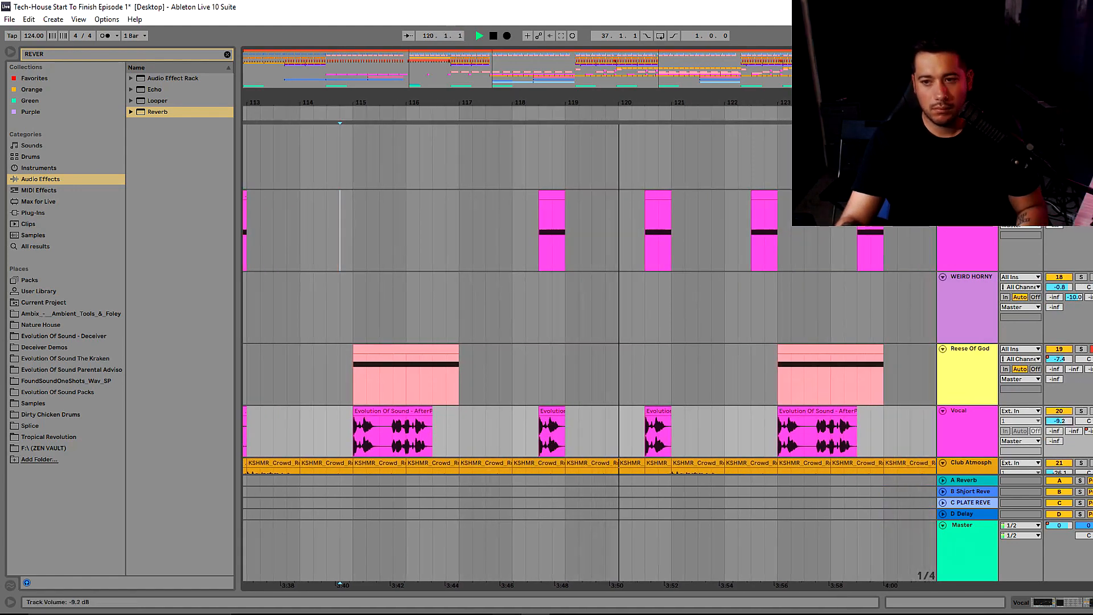
{"action": "left_click_drag", "start_coordinate": [1059, 421], "coordinate": [1059, 419]}
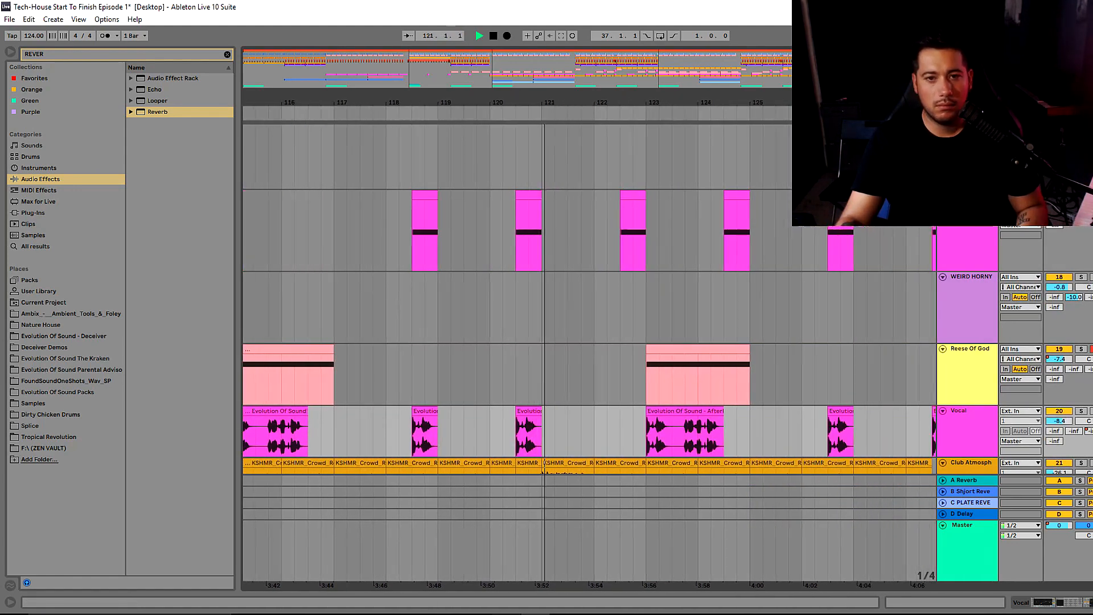
Delete the FX Shots clips at 122.3.1 and 124.3.1, around the Reese Of God clip.
{"action": "scroll", "coordinate": [644, 328], "scroll_direction": "up", "scroll_amount": 3}
{"action": "scroll", "coordinate": [644, 329], "scroll_direction": "down", "scroll_amount": 6}
{"action": "scroll", "coordinate": [644, 328], "scroll_direction": "up", "scroll_amount": 4}
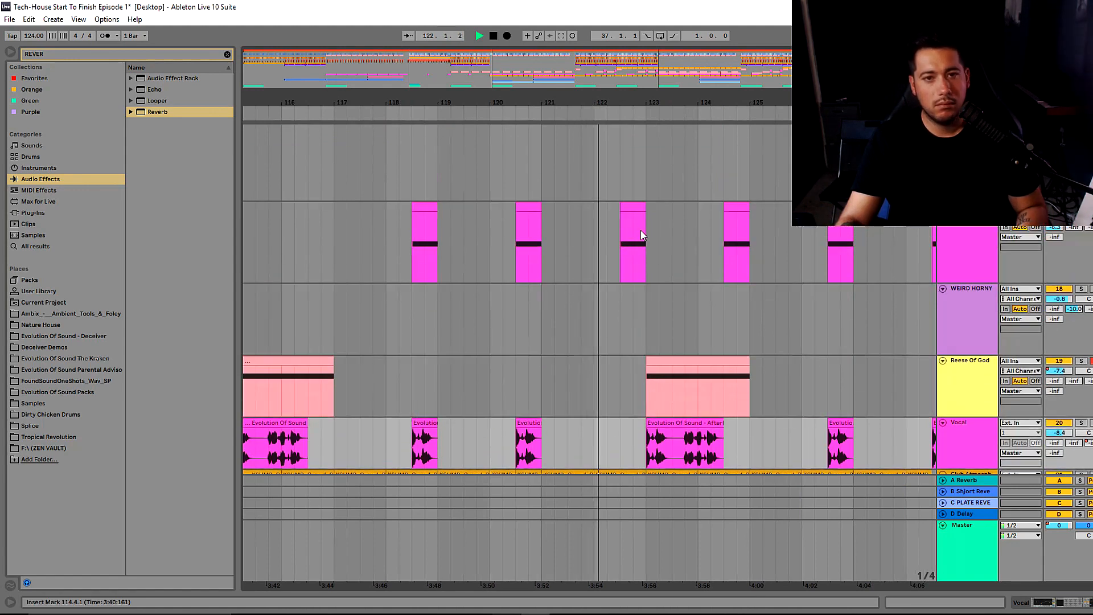
{"action": "left_click", "coordinate": [638, 213]}
{"action": "left_click", "coordinate": [638, 212]}
{"action": "key", "text": "minus"}
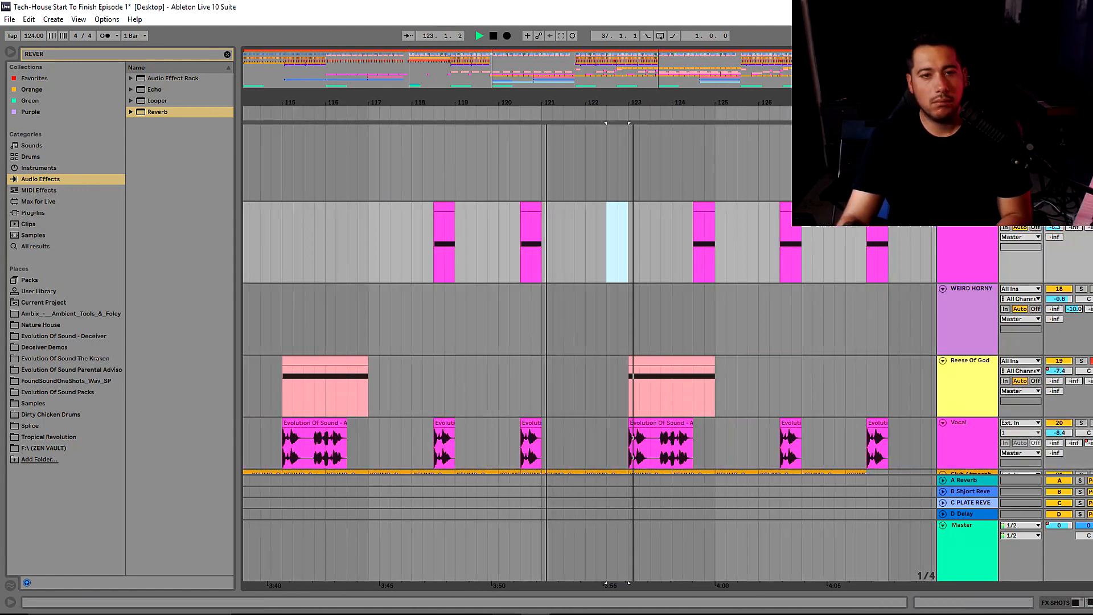
{"action": "key", "text": "plus"}
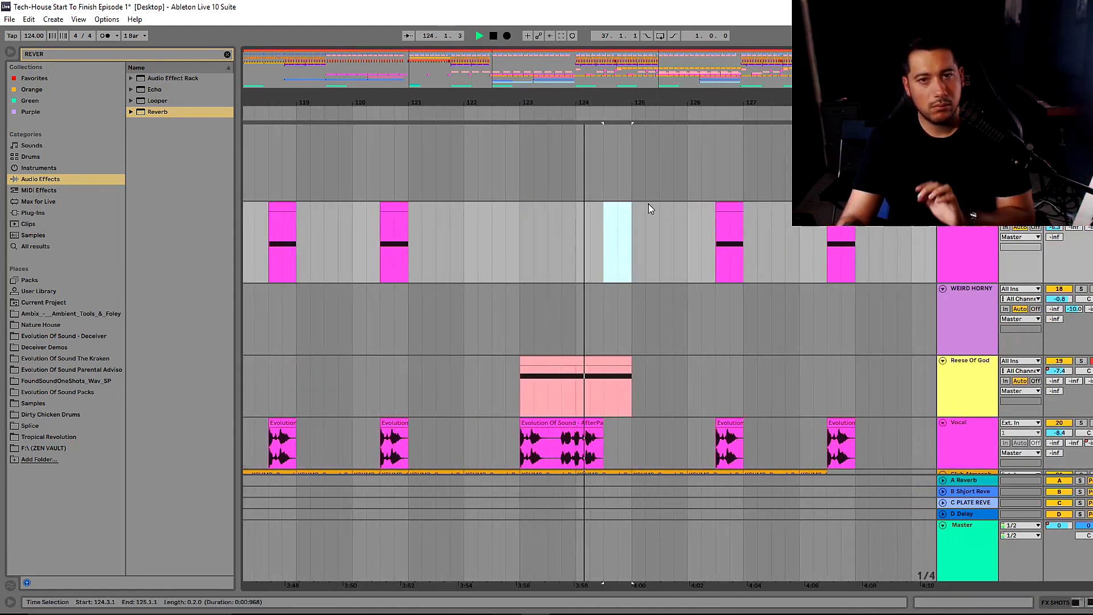
{"action": "key", "text": "minus"}
Extend the last Club Atmosphere clip so the crowd ambience ends at 129.1.1.
{"action": "scroll", "coordinate": [750, 245], "scroll_direction": "down", "scroll_amount": 5}
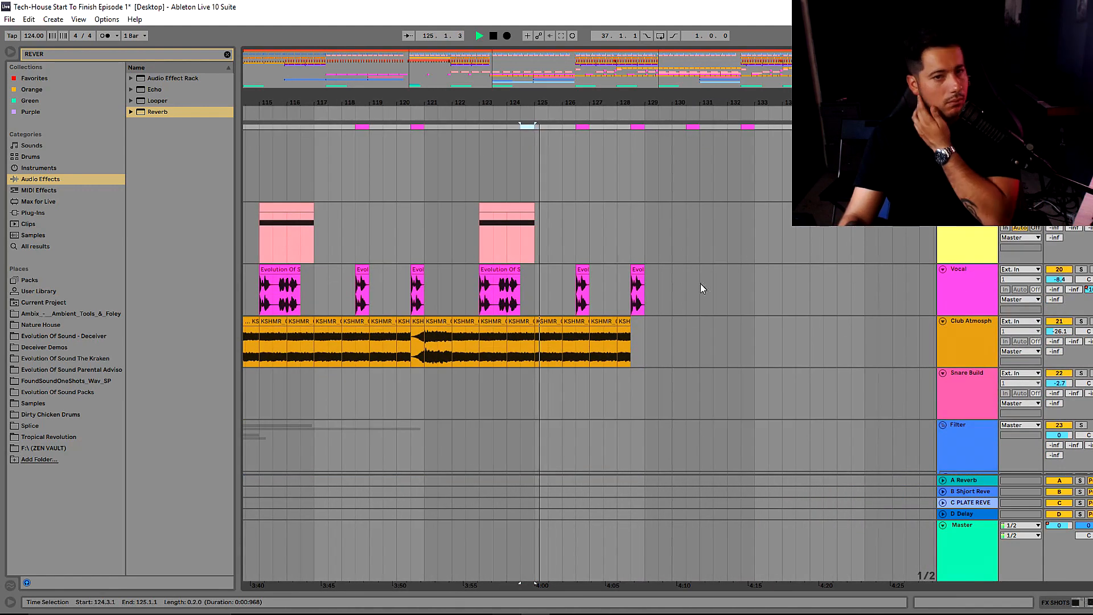
{"action": "left_click", "coordinate": [631, 330]}
{"action": "left_click_drag", "start_coordinate": [630, 331], "coordinate": [643, 331]}
{"action": "scroll", "coordinate": [641, 325], "scroll_direction": "up", "scroll_amount": 4}
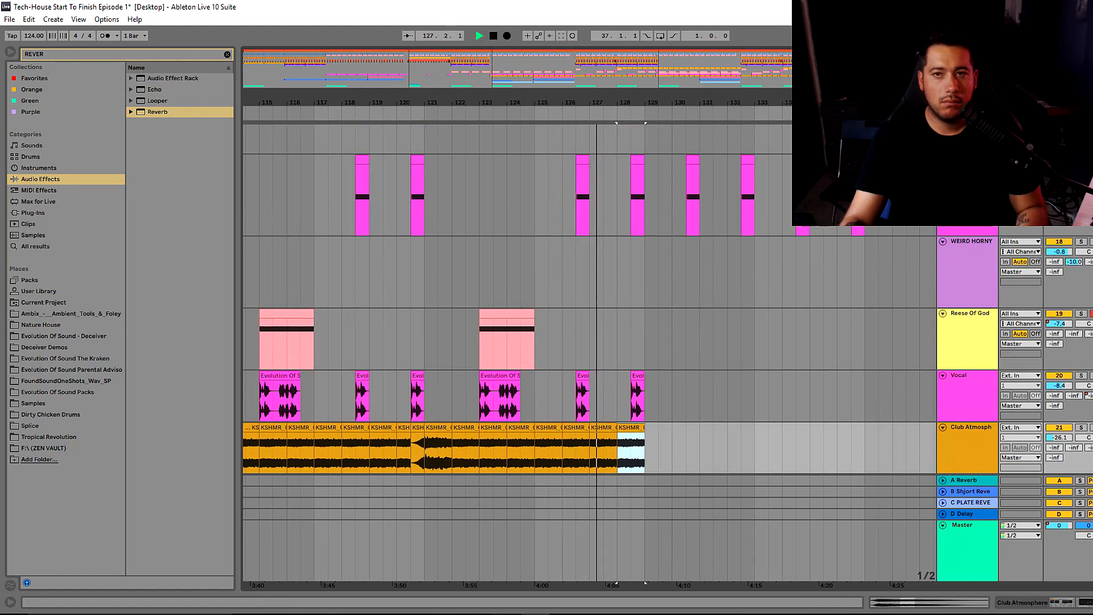
{"action": "key", "text": "plus"}
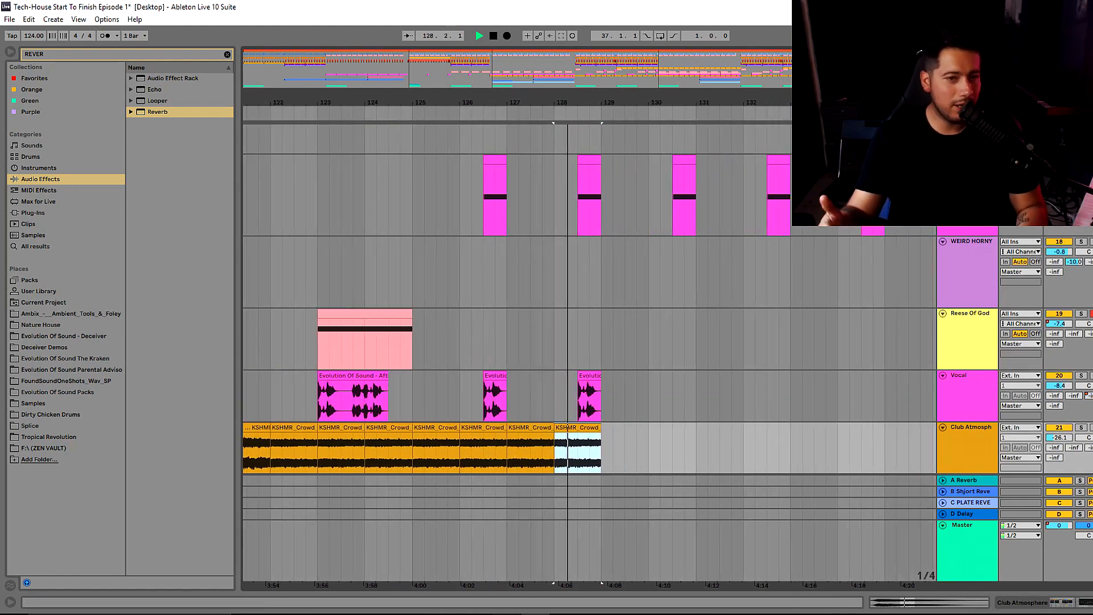
{"action": "key", "text": "minus"}
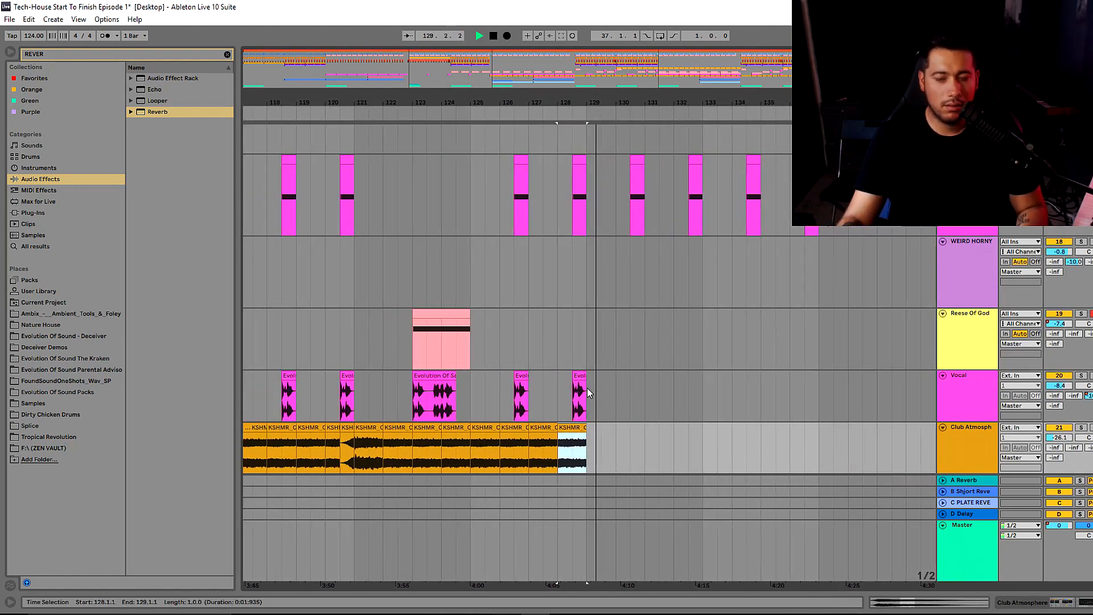
Copy the short Vocal clip that ends at bar 129 and paste it at 130.3.1.
{"action": "left_click", "coordinate": [579, 377]}
{"action": "left_click", "coordinate": [633, 387]}
{"action": "key", "text": "ctrl+v"}
Delete the FX Shots clips at 130.3.1 and between 132.1.1 and 137.1.1.
{"action": "left_click", "coordinate": [635, 161]}
{"action": "key", "text": "Delete"}
{"action": "left_click_drag", "start_coordinate": [681, 166], "coordinate": [815, 191]}
{"action": "key", "text": "Delete"}
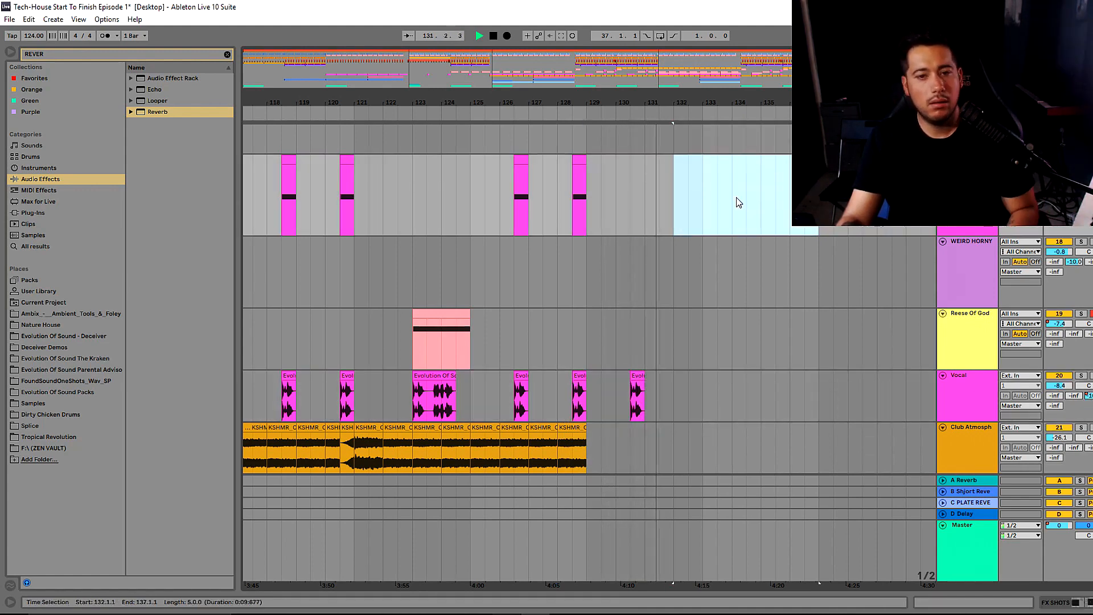
Duplicate the two-bar Vocal section from 129.1.1 to 131.1.1 three times, up to 137.1.1.
{"action": "key", "text": "minus"}
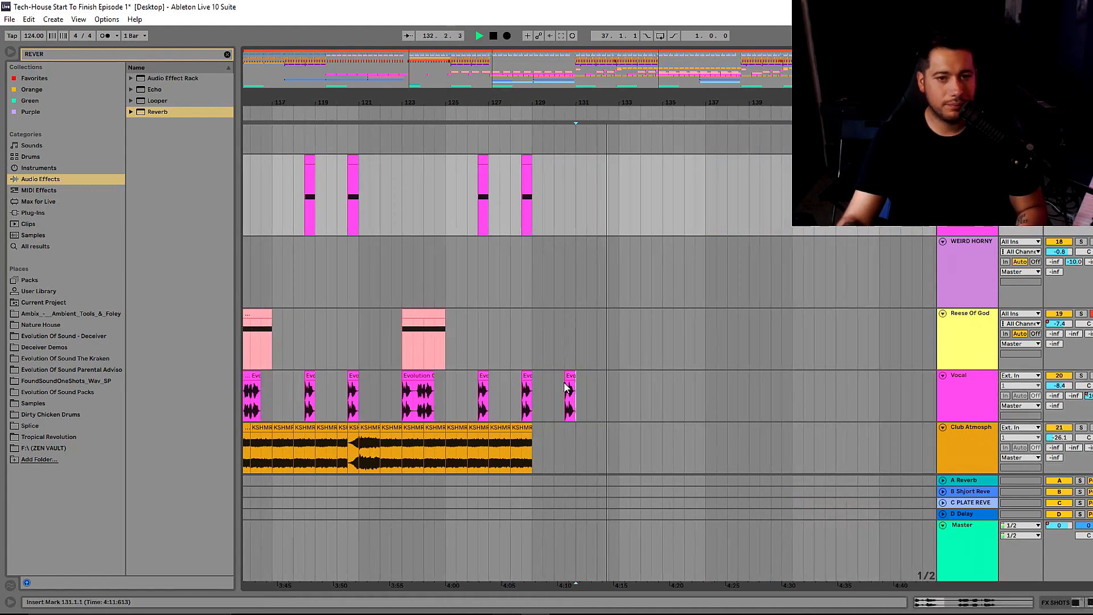
{"action": "left_click_drag", "start_coordinate": [577, 393], "coordinate": [534, 382]}
{"action": "key", "text": "ctrl+d"}
{"action": "key", "text": "ctrl+d"}
{"action": "key", "text": "ctrl+d"}
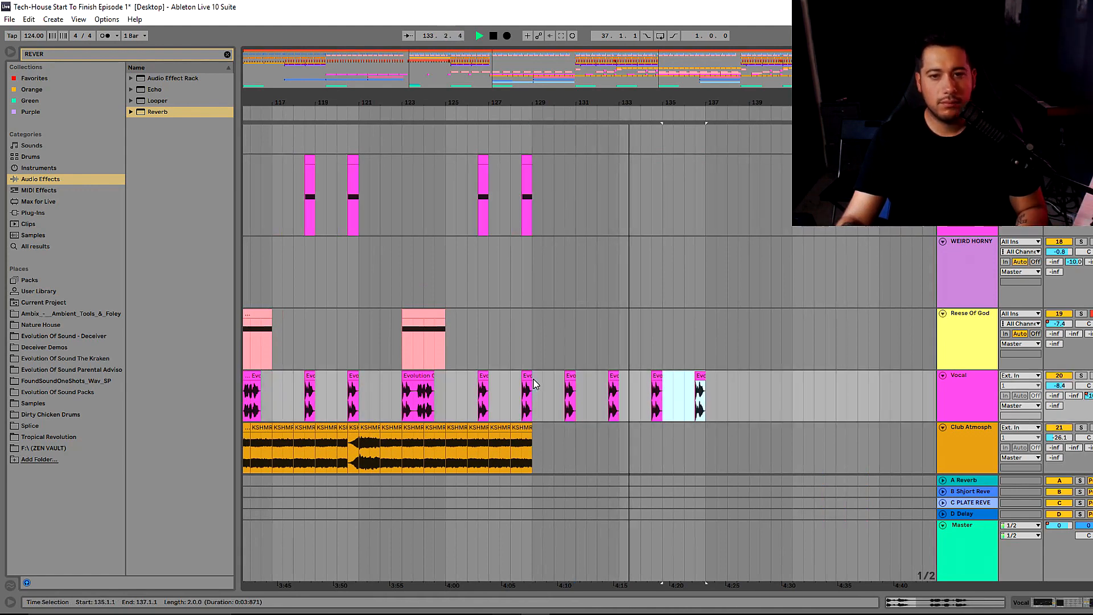
Play through the outro around bar 137 and check which drum, FX and vocal parts stop there.
{"action": "scroll", "coordinate": [653, 401], "scroll_direction": "up", "scroll_amount": 5}
{"action": "scroll", "coordinate": [653, 401], "scroll_direction": "up", "scroll_amount": 3}
{"action": "scroll", "coordinate": [651, 408], "scroll_direction": "down", "scroll_amount": 8}
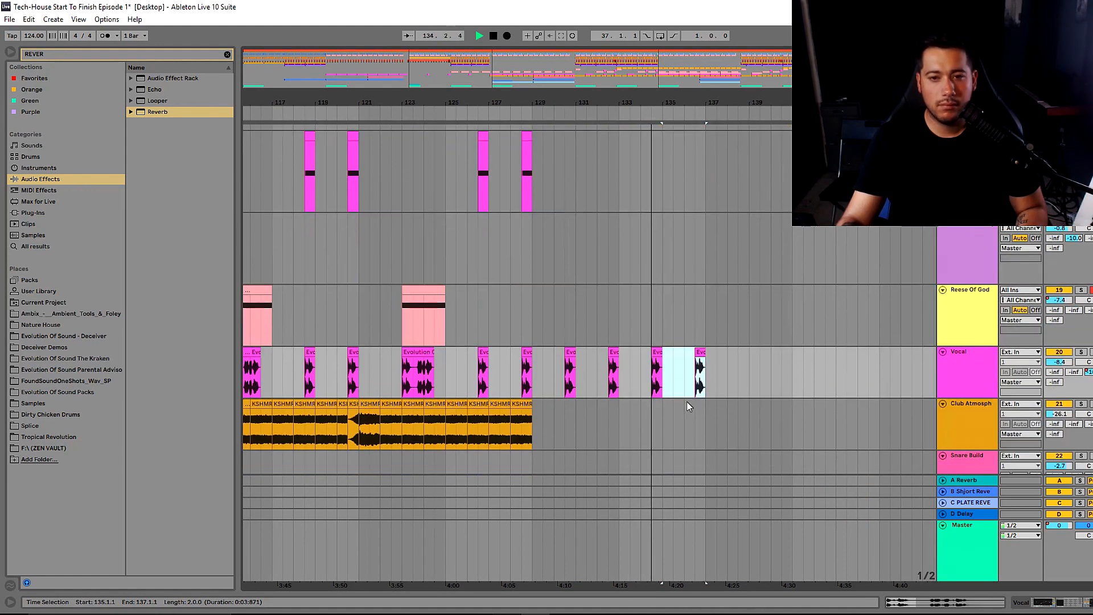
{"action": "mouse_move", "coordinate": [706, 357]}
{"action": "left_mouse_down"}
{"action": "mouse_move", "coordinate": [734, 358]}
{"action": "mouse_move", "coordinate": [706, 359]}
{"action": "left_mouse_up"}
{"action": "scroll", "coordinate": [767, 285], "scroll_direction": "up", "scroll_amount": 10}
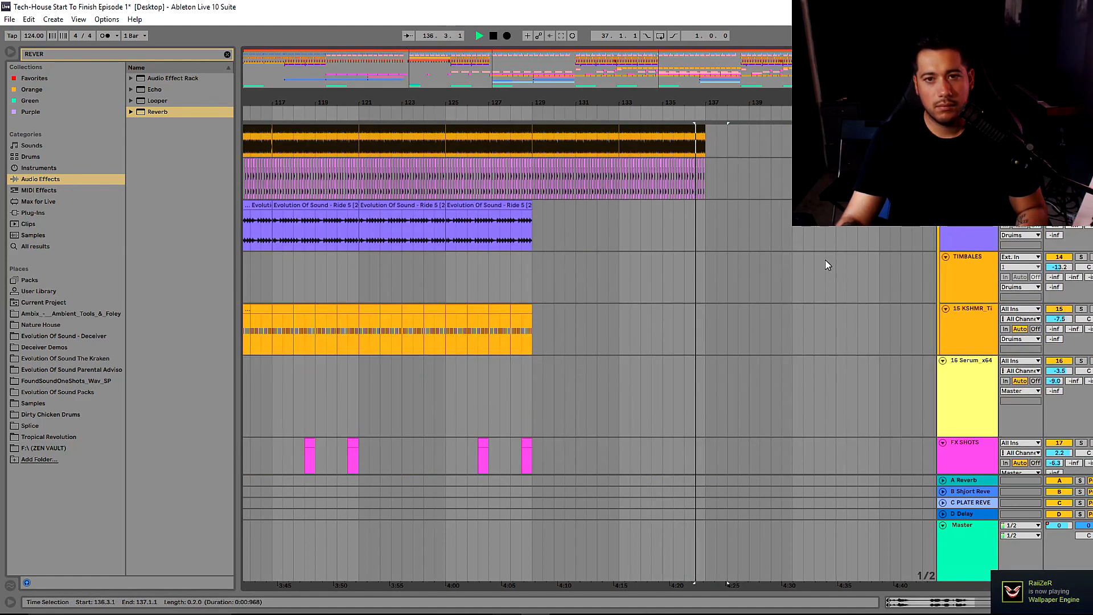
{"action": "scroll", "coordinate": [828, 265], "scroll_direction": "up", "scroll_amount": 3}
{"action": "left_click_drag", "start_coordinate": [737, 103], "coordinate": [738, 165]}
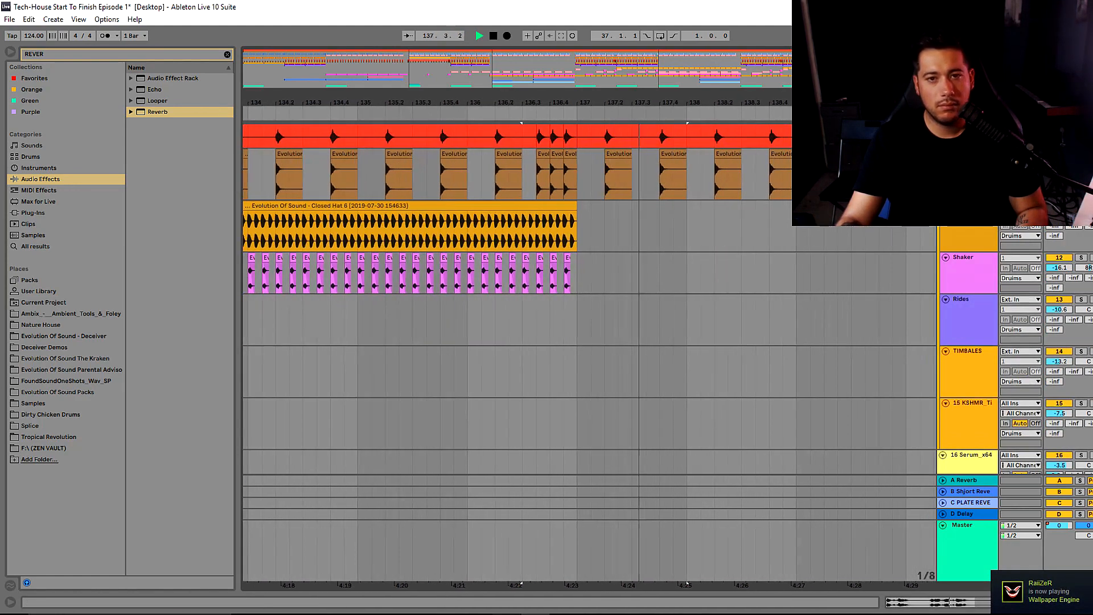
{"action": "scroll", "coordinate": [747, 271], "scroll_direction": "down", "scroll_amount": 10}
{"action": "left_click_drag", "start_coordinate": [684, 333], "coordinate": [577, 333]}
{"action": "left_click_drag", "start_coordinate": [609, 103], "coordinate": [547, 63]}
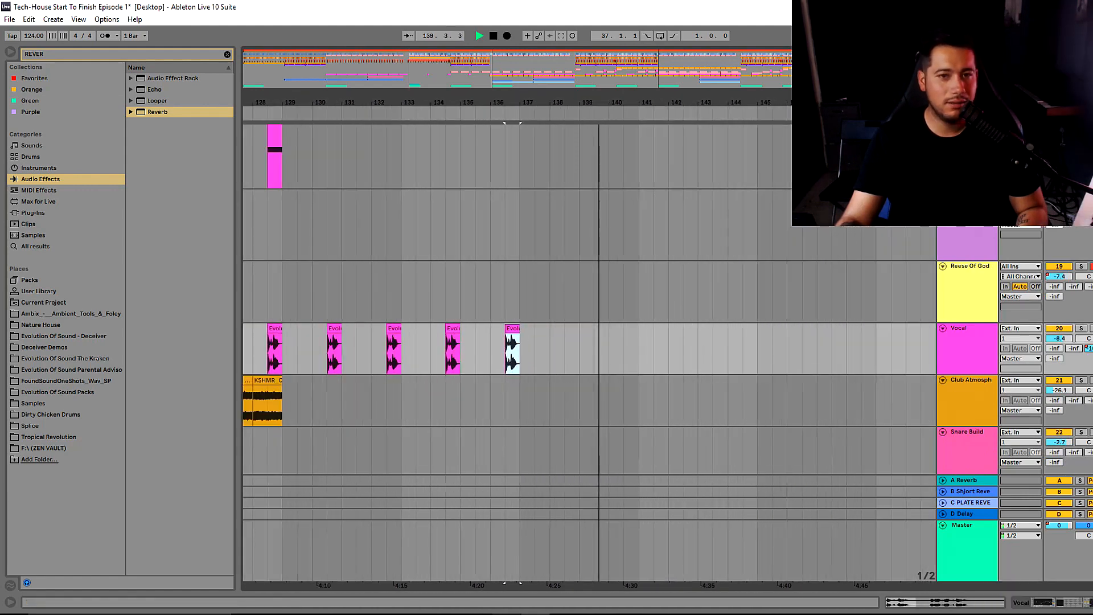
Lengthen the last Vocal clip into a one-bar phrase running from 136.1.1 to 137.1.1.
{"action": "left_click_drag", "start_coordinate": [521, 336], "coordinate": [419, 335]}
{"action": "key", "text": "space"}
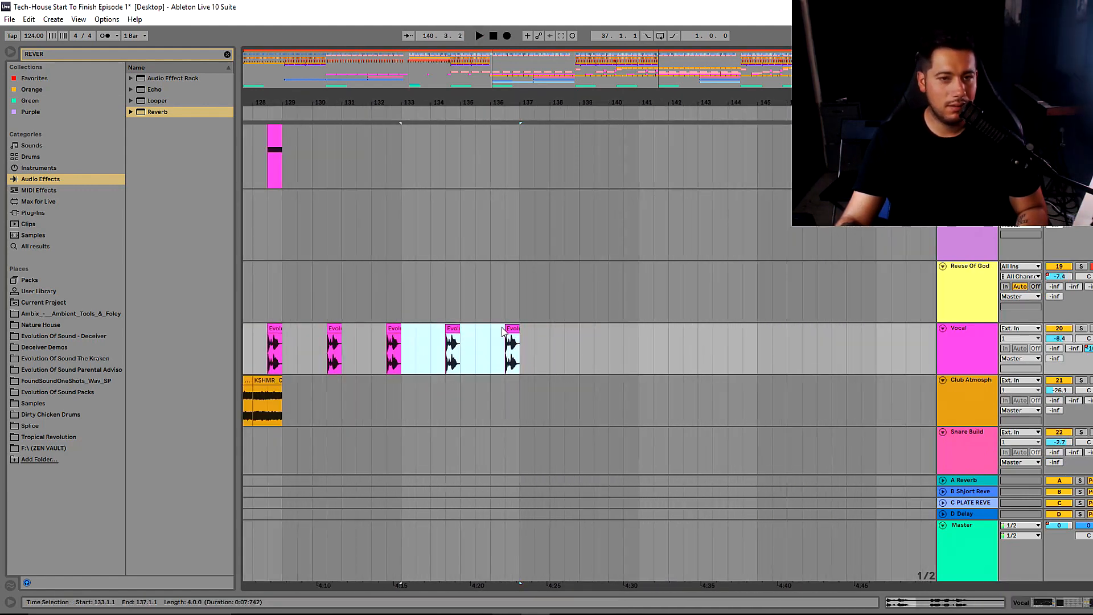
{"action": "left_click_drag", "start_coordinate": [509, 329], "coordinate": [564, 351]}
{"action": "key", "text": "ctrl+z"}
{"action": "left_click", "coordinate": [524, 361]}
{"action": "mouse_move", "coordinate": [508, 329]}
{"action": "left_mouse_down"}
{"action": "mouse_move", "coordinate": [521, 329]}
{"action": "mouse_move", "coordinate": [501, 328]}
{"action": "left_mouse_up"}
{"action": "key", "text": "space"}
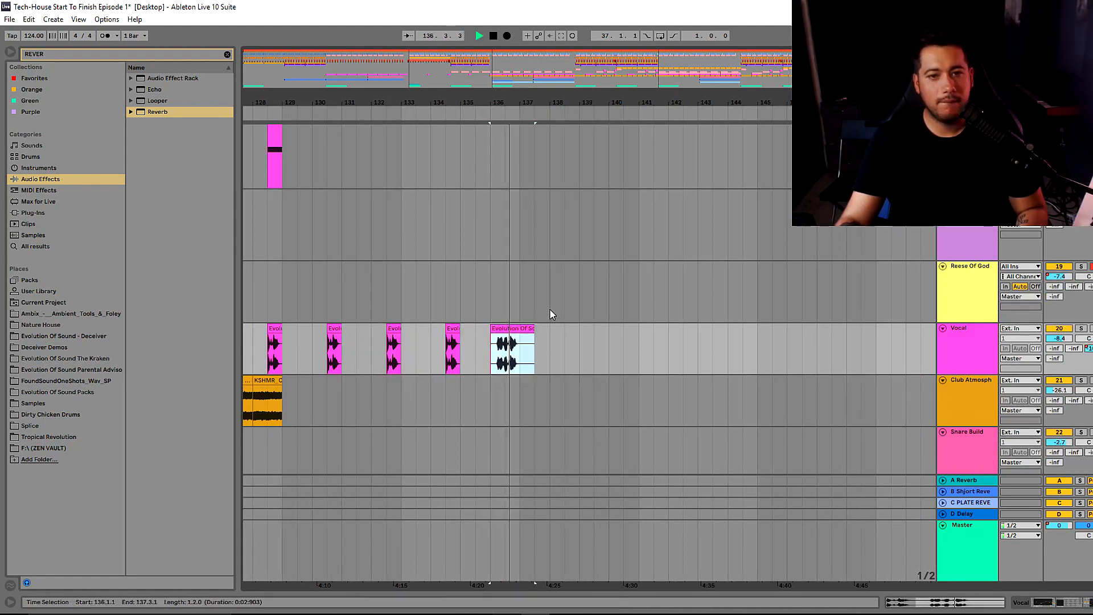
{"action": "left_click_drag", "start_coordinate": [534, 329], "coordinate": [520, 328]}
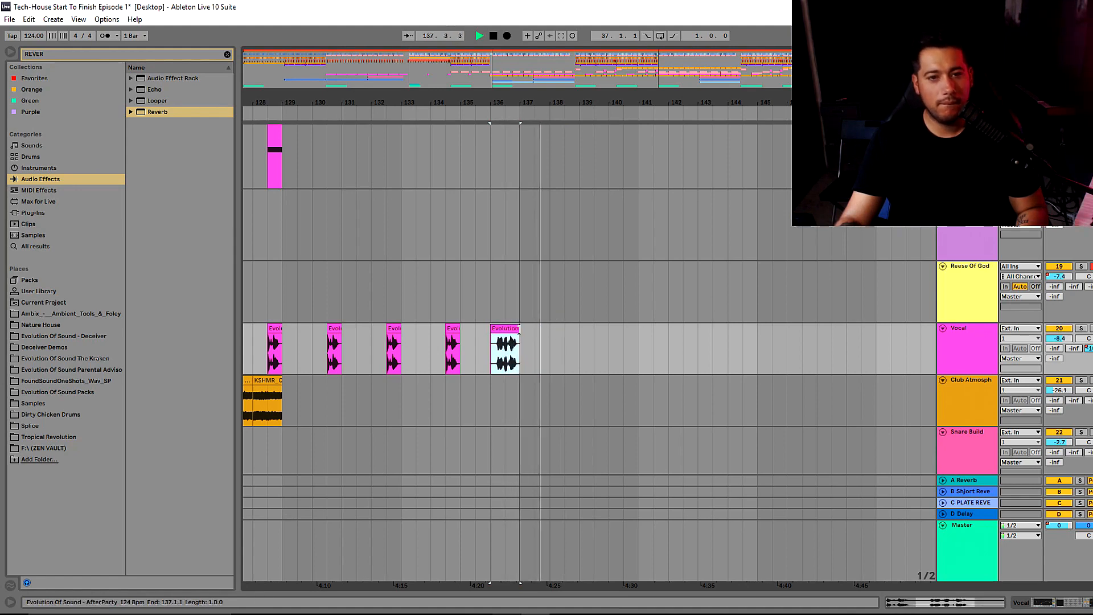
Check the effect chain on the Vocal track and hide the device view again.
{"action": "double_click", "coordinate": [972, 357]}
{"action": "scroll", "coordinate": [682, 301], "scroll_direction": "down", "scroll_amount": 2}
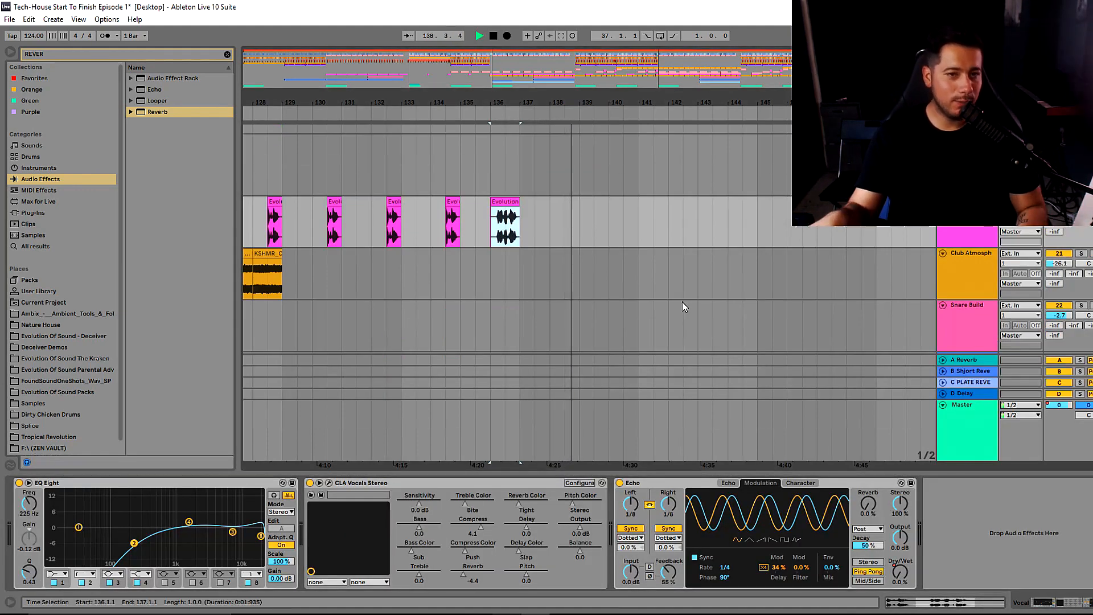
{"action": "key", "text": "ctrl+alt+l"}
Duplicate the four-bar Closed Hat and Shaker section from 133.1.1 to 137.1.1 twice, up to 145.1.1.
{"action": "scroll", "coordinate": [749, 336], "scroll_direction": "up", "scroll_amount": 10}
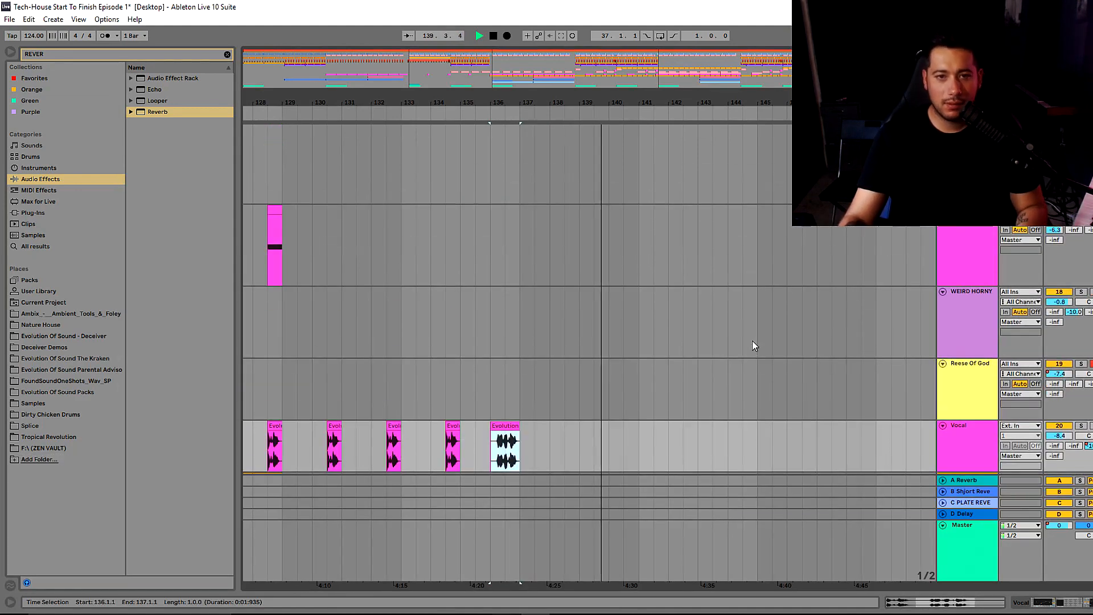
{"action": "scroll", "coordinate": [745, 329], "scroll_direction": "up", "scroll_amount": 5}
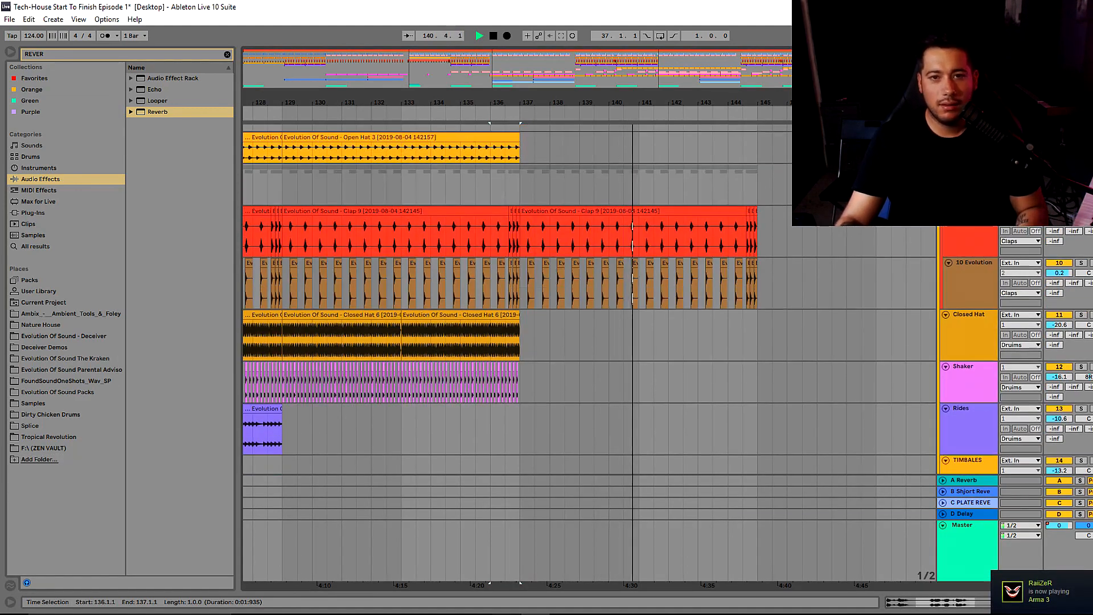
{"action": "scroll", "coordinate": [864, 252], "scroll_direction": "up", "scroll_amount": 4}
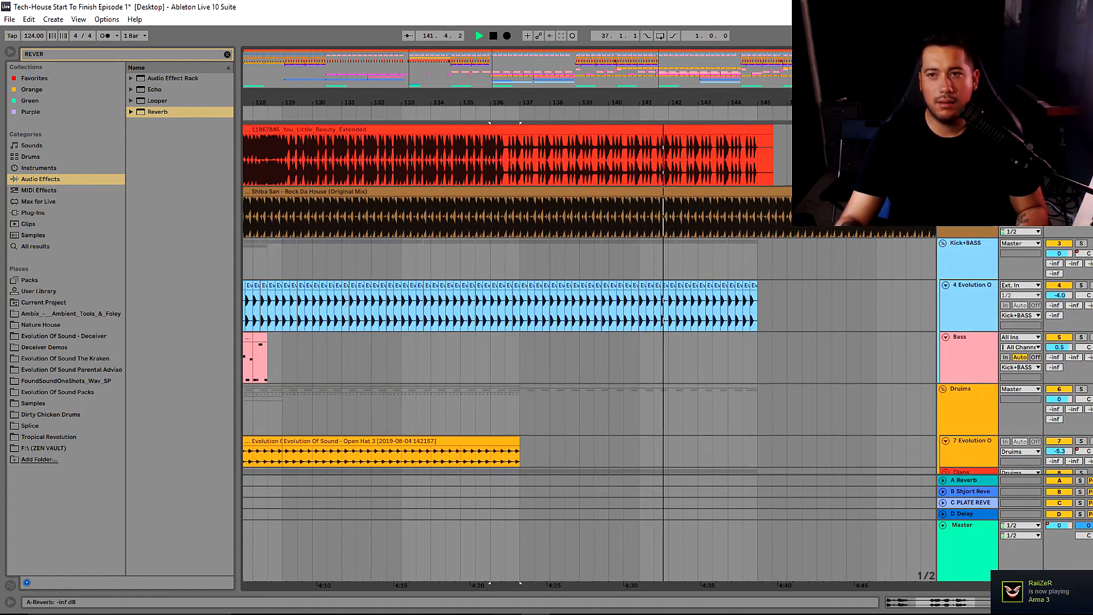
{"action": "left_click_drag", "start_coordinate": [576, 373], "coordinate": [424, 420]}
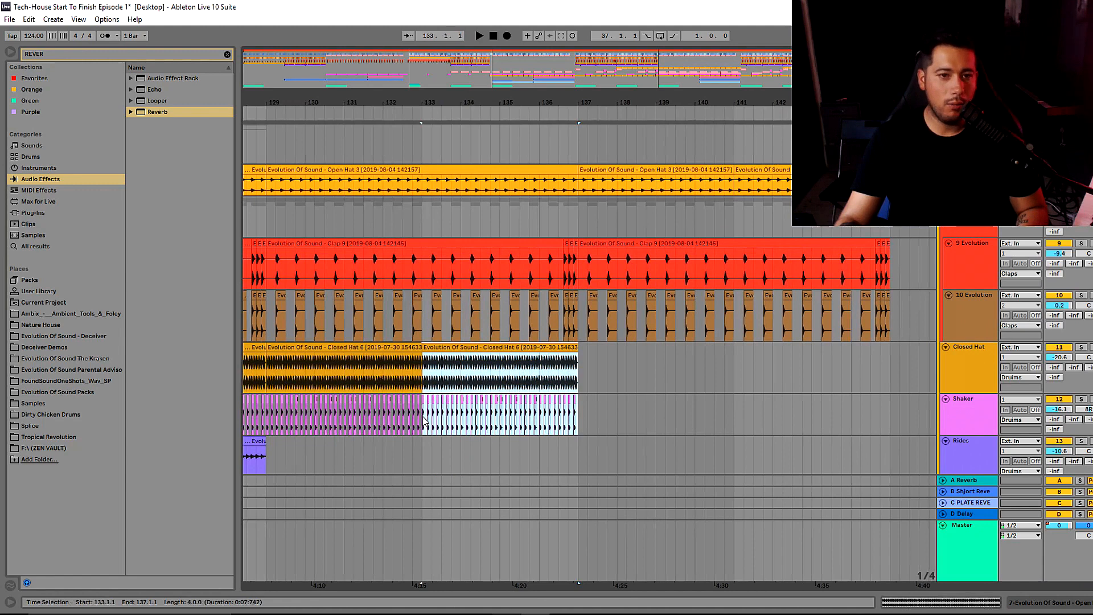
{"action": "key", "text": "ctrl+d"}
{"action": "key", "text": "ctrl+d"}
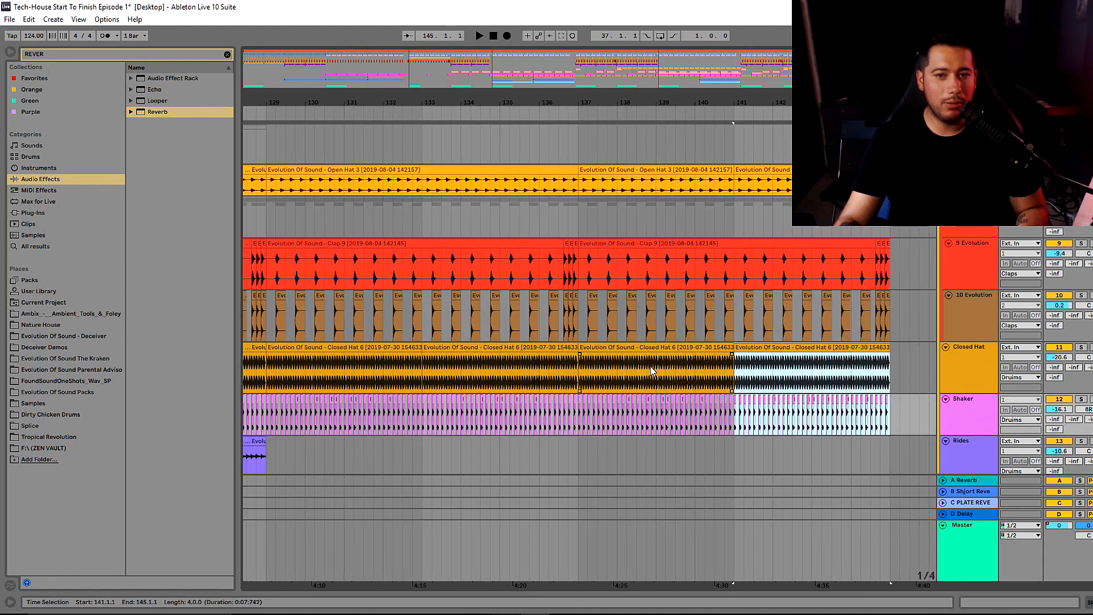
Show the kick track's Auto Filter frequency automation and remove the drop at 137.1.1 so the curve continues from 126 Hz.
{"action": "left_click", "coordinate": [584, 306]}
{"action": "scroll", "coordinate": [783, 336], "scroll_direction": "up", "scroll_amount": 3}
{"action": "double_click", "coordinate": [968, 216]}
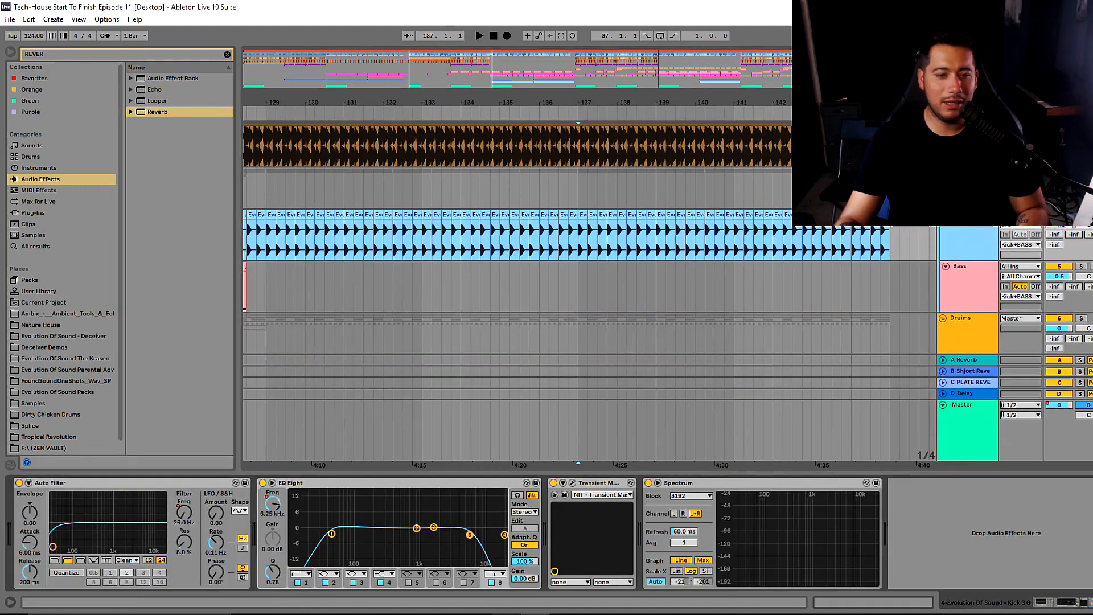
{"action": "left_click", "coordinate": [971, 185]}
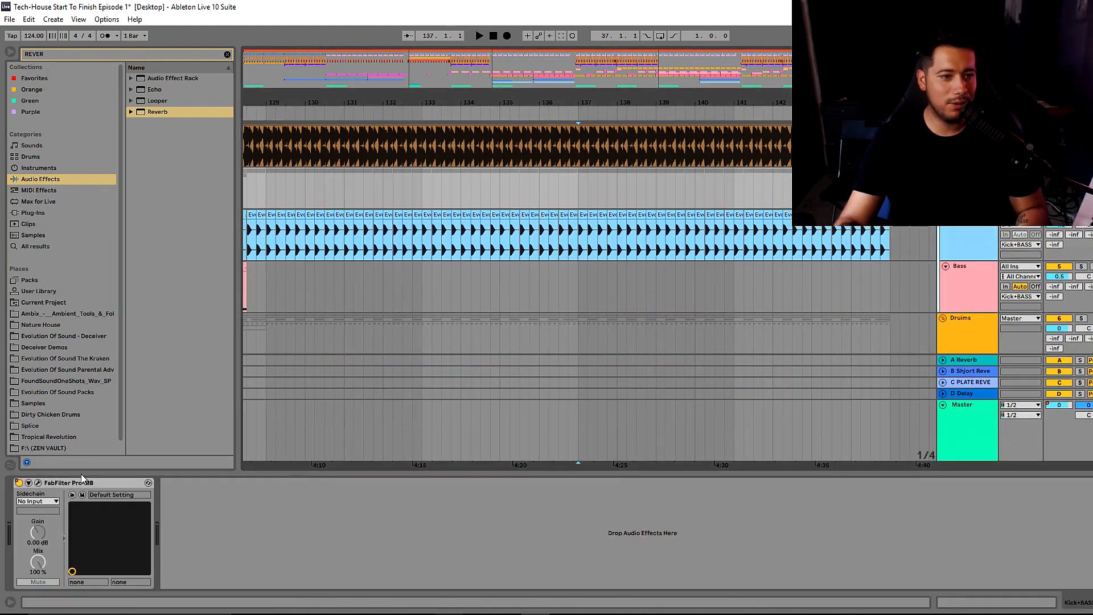
{"action": "left_click", "coordinate": [1019, 256]}
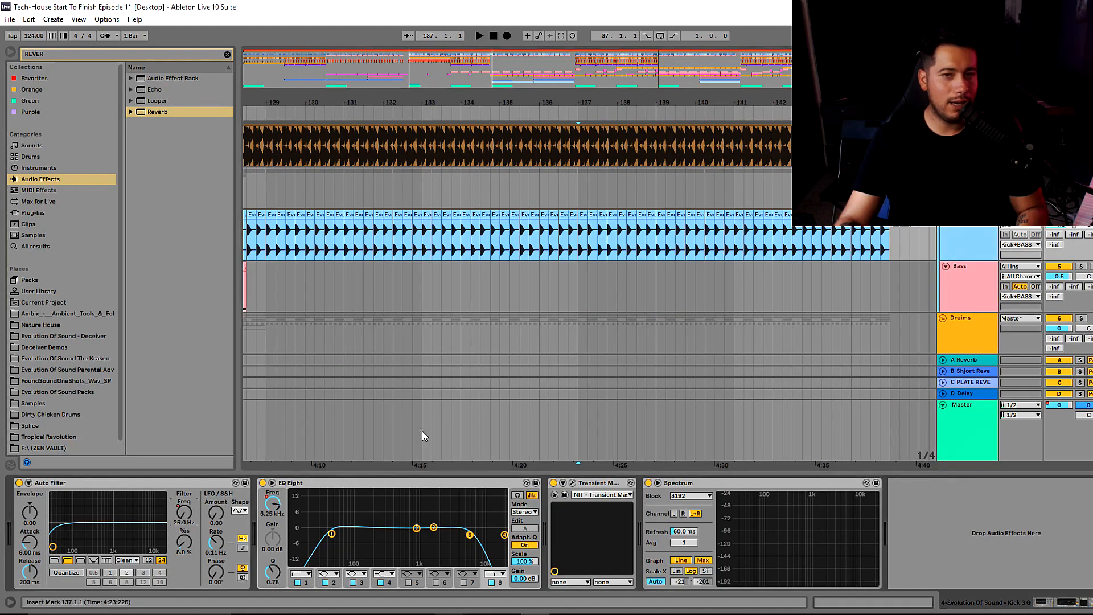
{"action": "key", "text": "a"}
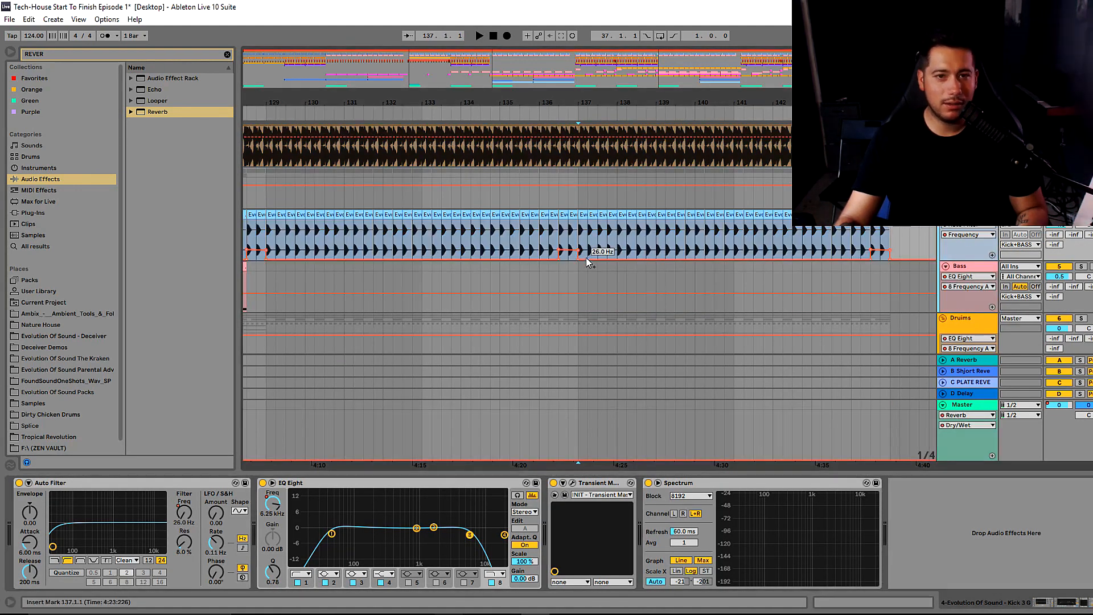
{"action": "key", "text": "space"}
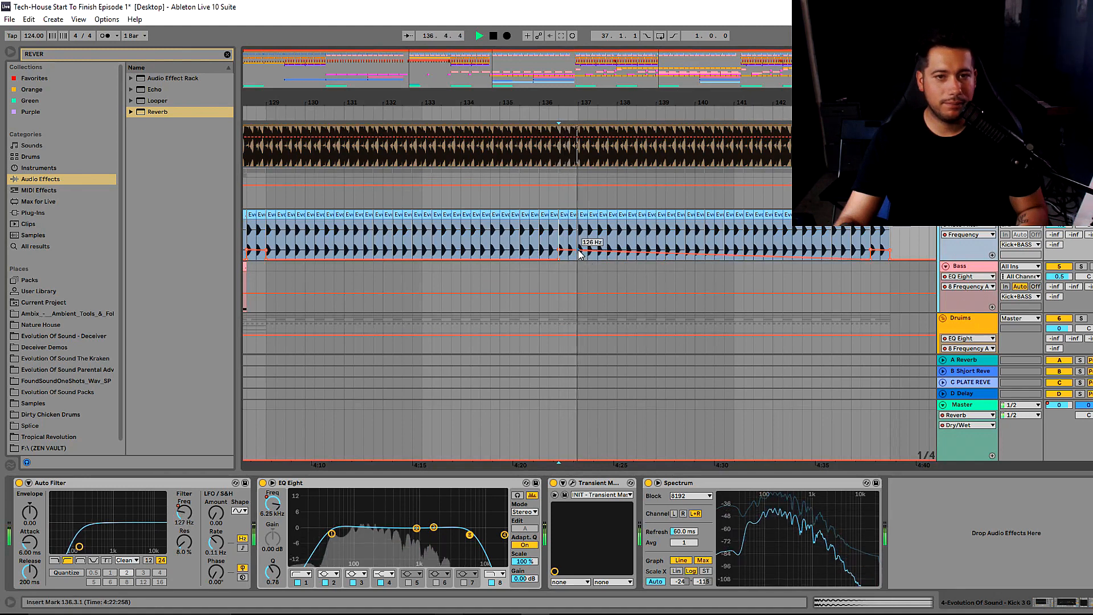
{"action": "left_click_drag", "start_coordinate": [603, 103], "coordinate": [570, 109]}
{"action": "left_click", "coordinate": [521, 251]}
{"action": "key", "text": "space"}
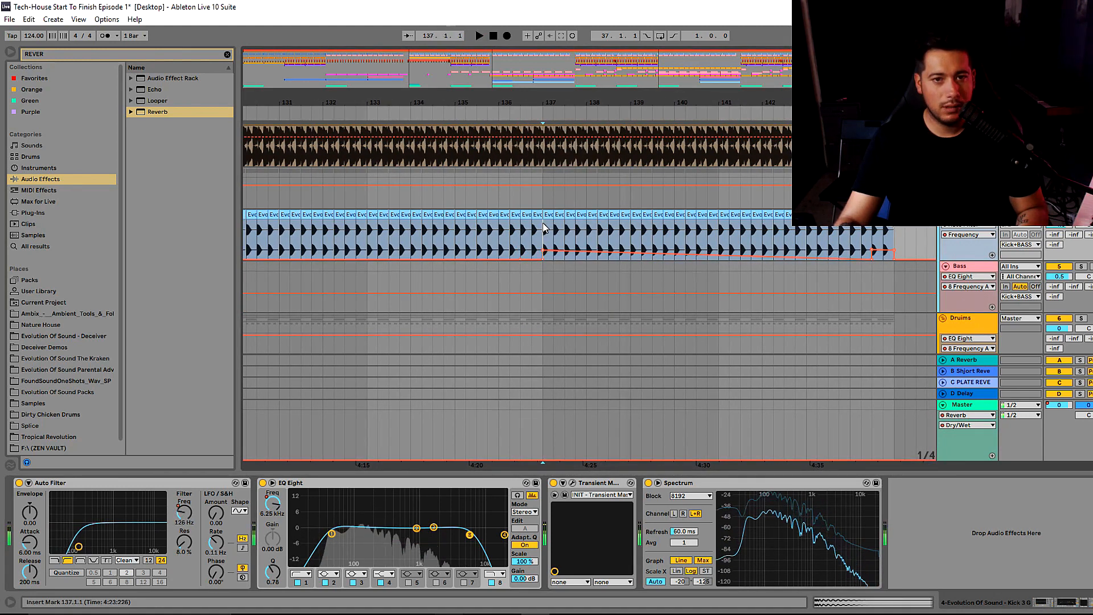
Delete the kick clips between 136.3.1 and 137.1.1 and play the transition.
{"action": "left_click_drag", "start_coordinate": [542, 255], "coordinate": [520, 213]}
{"action": "key", "text": "Delete"}
{"action": "key", "text": "space"}
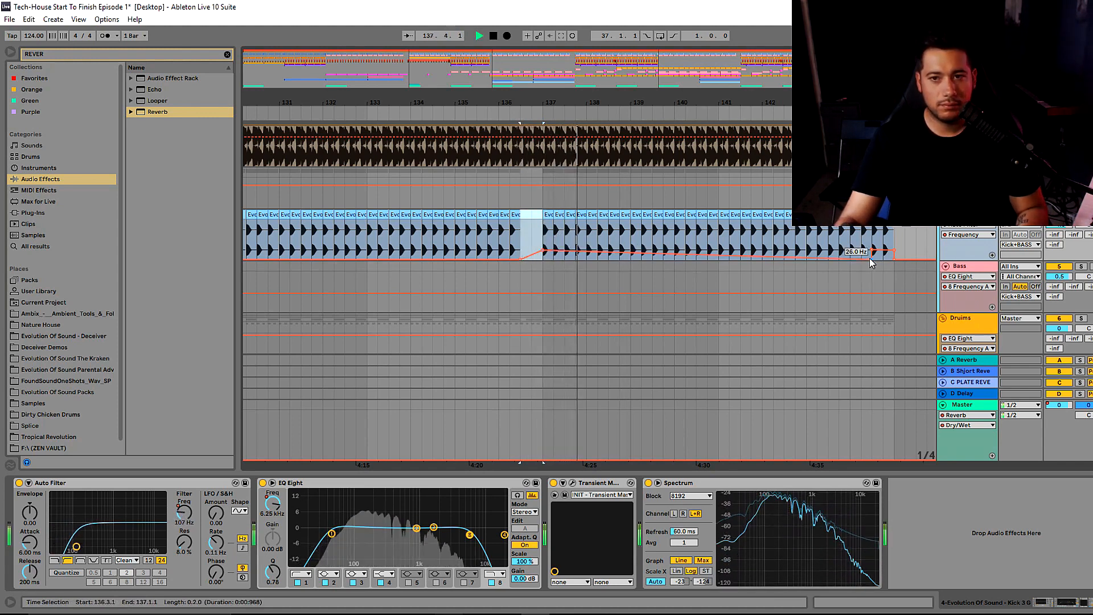
Level the kick's Auto Filter frequency automation from 137.1.1 to the last kick and audition the result.
{"action": "left_click_drag", "start_coordinate": [863, 103], "coordinate": [819, 55]}
{"action": "left_click", "coordinate": [754, 231]}
{"action": "key", "text": "space"}
{"action": "key", "text": "space"}
{"action": "key", "text": "space"}
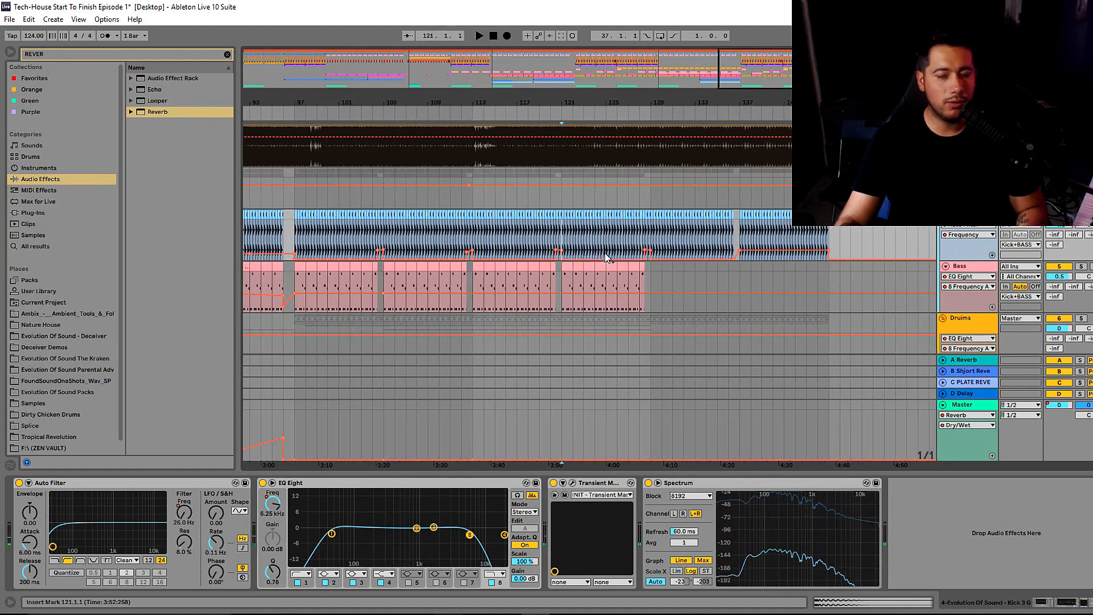
Play the transition around bar 129 and check the Bass track's LFOTool settings and the surrounding parts.
{"action": "scroll", "coordinate": [605, 253], "scroll_direction": "down", "scroll_amount": 2}
{"action": "key", "text": "space"}
{"action": "scroll", "coordinate": [627, 267], "scroll_direction": "up", "scroll_amount": 1}
{"action": "left_click", "coordinate": [642, 198]}
{"action": "key", "text": "space"}
{"action": "key", "text": "space"}
{"action": "left_click", "coordinate": [986, 482]}
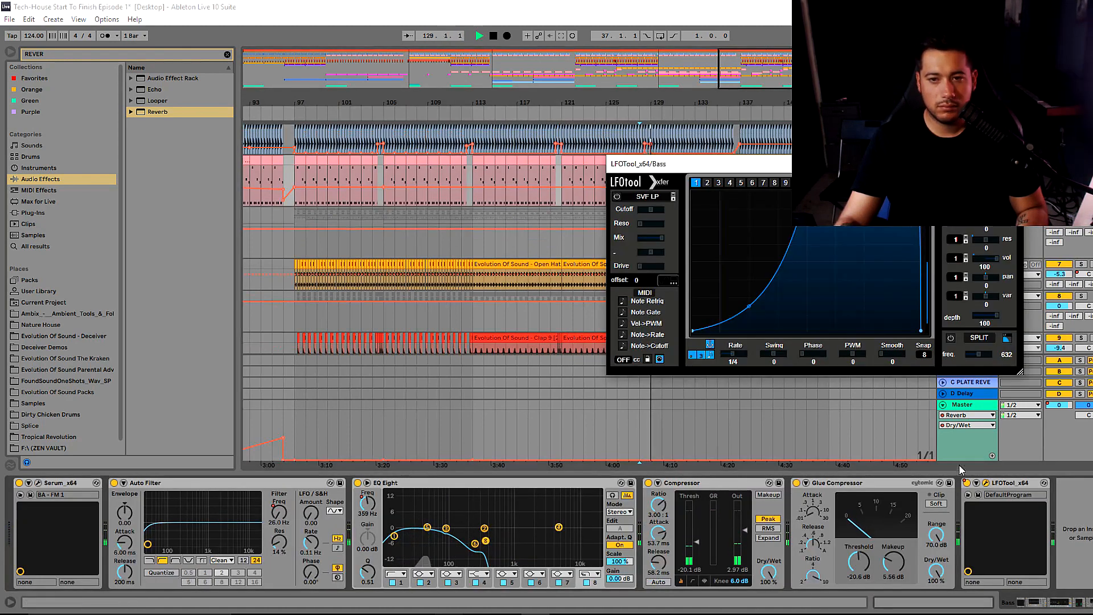
{"action": "left_click", "coordinate": [1013, 164]}
{"action": "left_click_drag", "start_coordinate": [551, 102], "coordinate": [539, 128]}
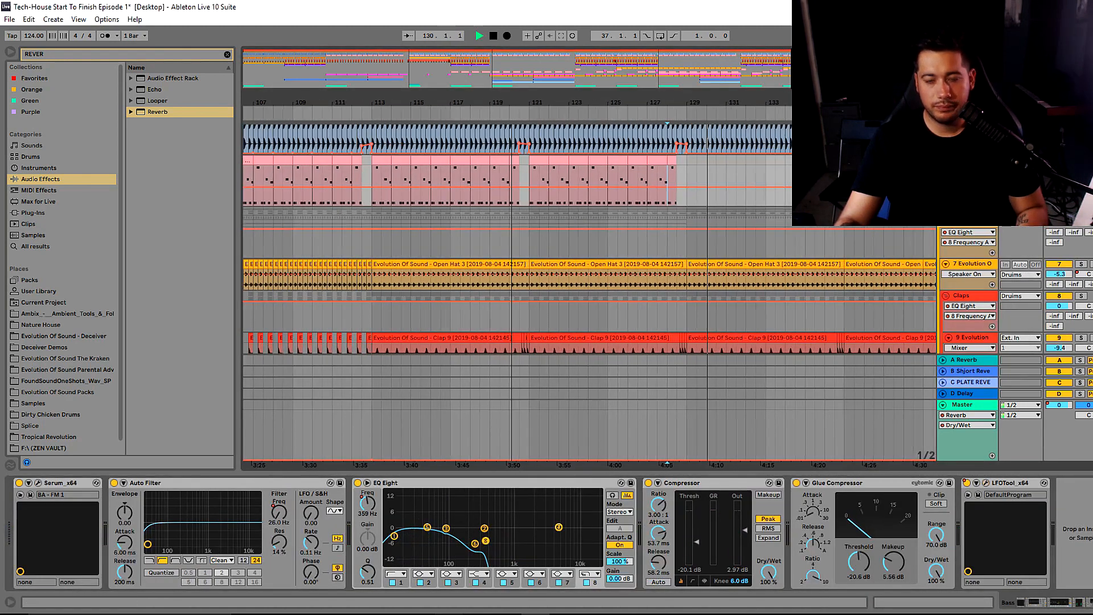
{"action": "scroll", "coordinate": [851, 238], "scroll_direction": "down", "scroll_amount": 12}
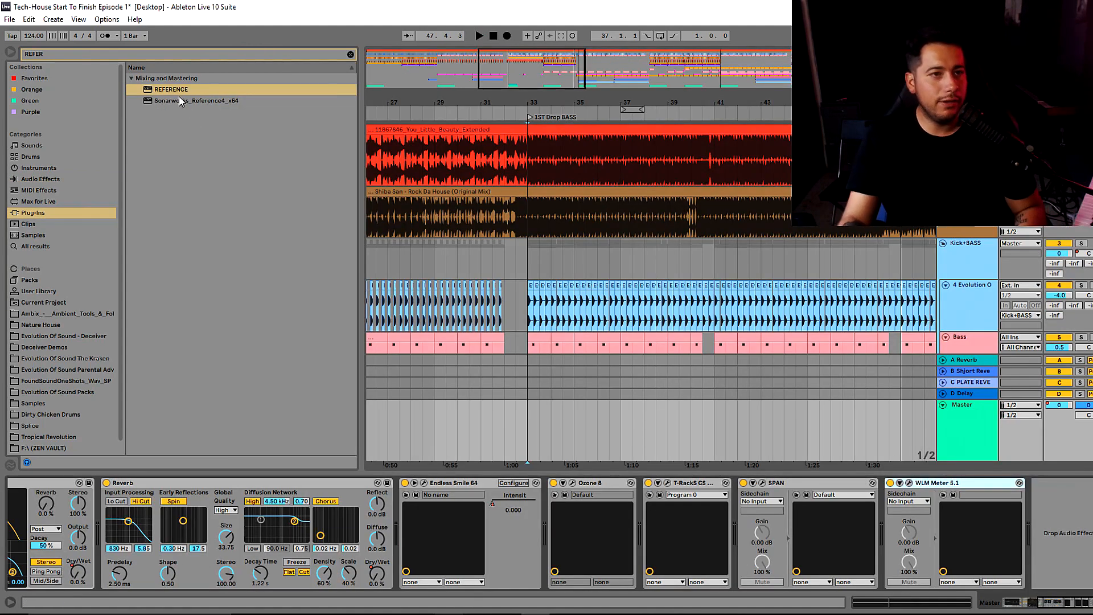
Add the REFERENCE plug-in to the Master and load the Shiba San and You Little Beauty tracks, selecting Shiba San for comparison.
{"action": "double_click", "coordinate": [177, 91]}
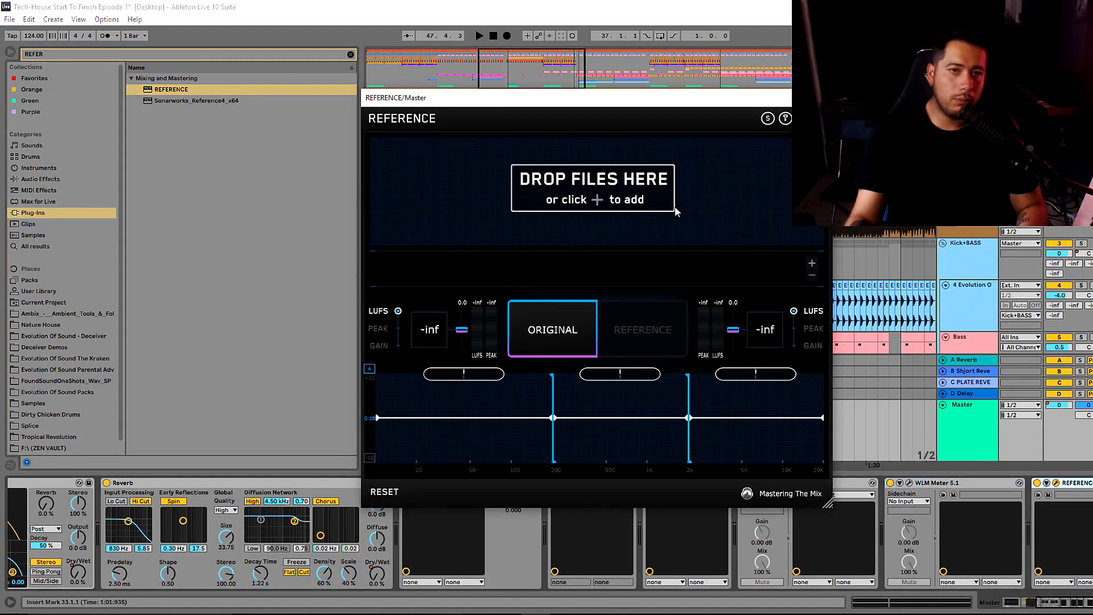
{"action": "left_click_drag", "start_coordinate": [486, 103], "coordinate": [583, 188]}
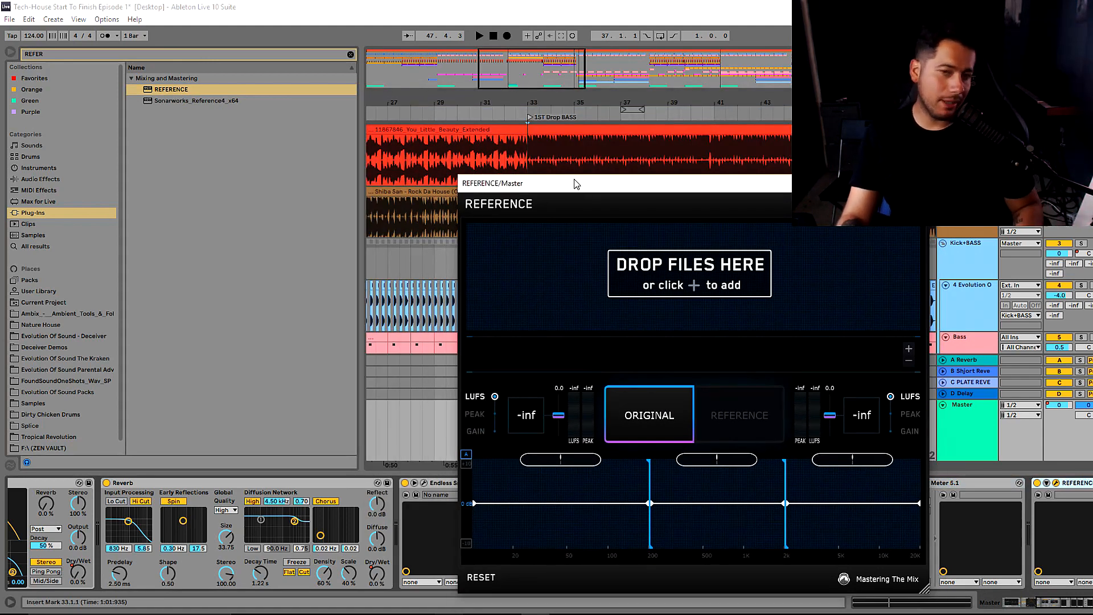
{"action": "left_click_drag", "start_coordinate": [433, 191], "coordinate": [628, 279]}
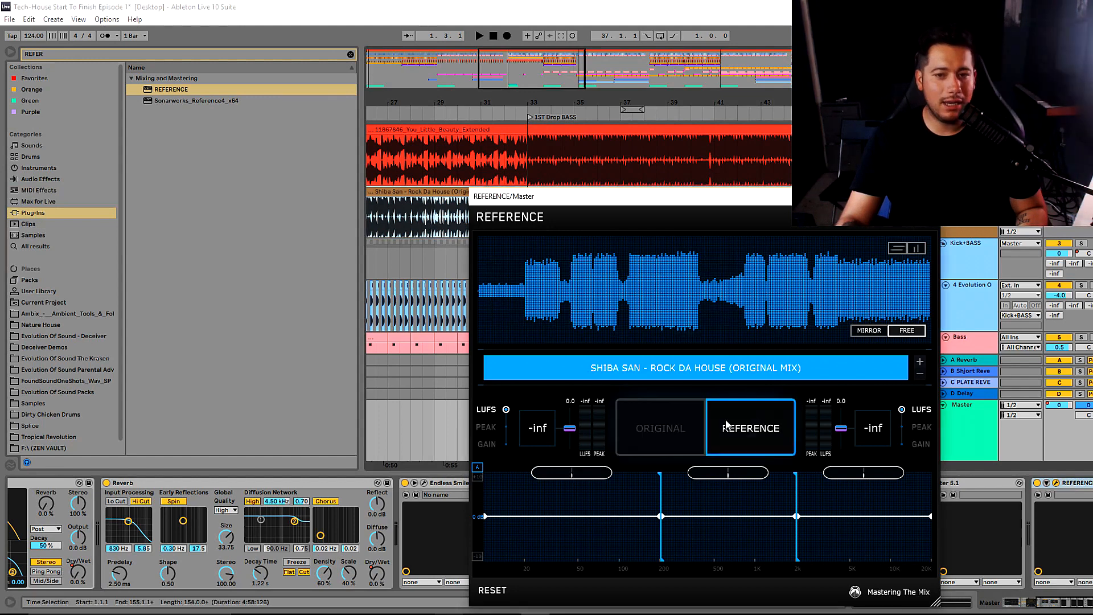
{"action": "left_click_drag", "start_coordinate": [483, 140], "coordinate": [622, 281]}
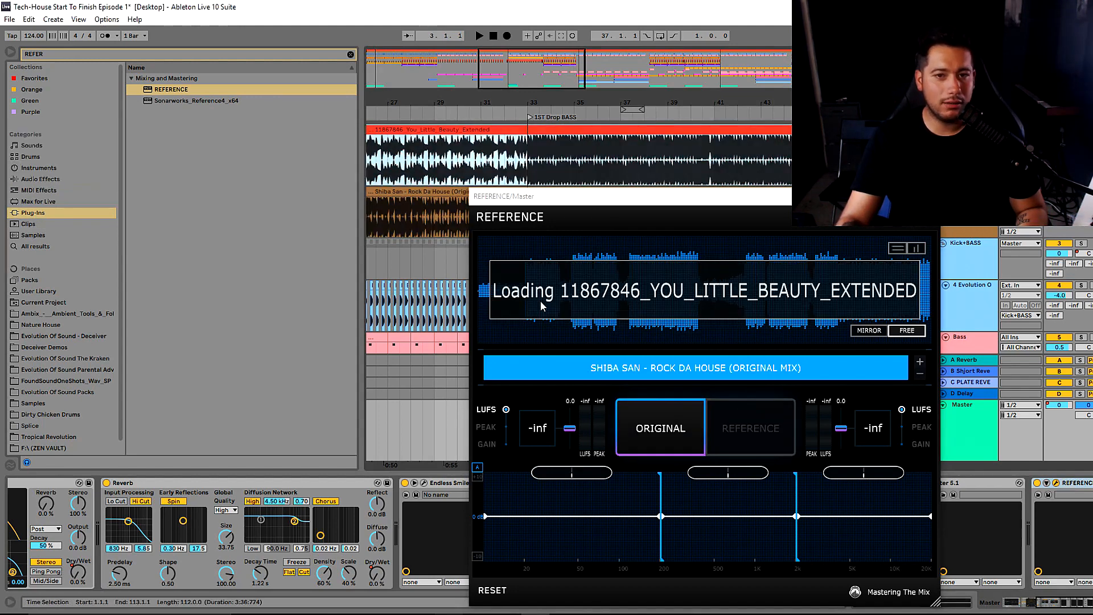
{"action": "left_click", "coordinate": [659, 364]}
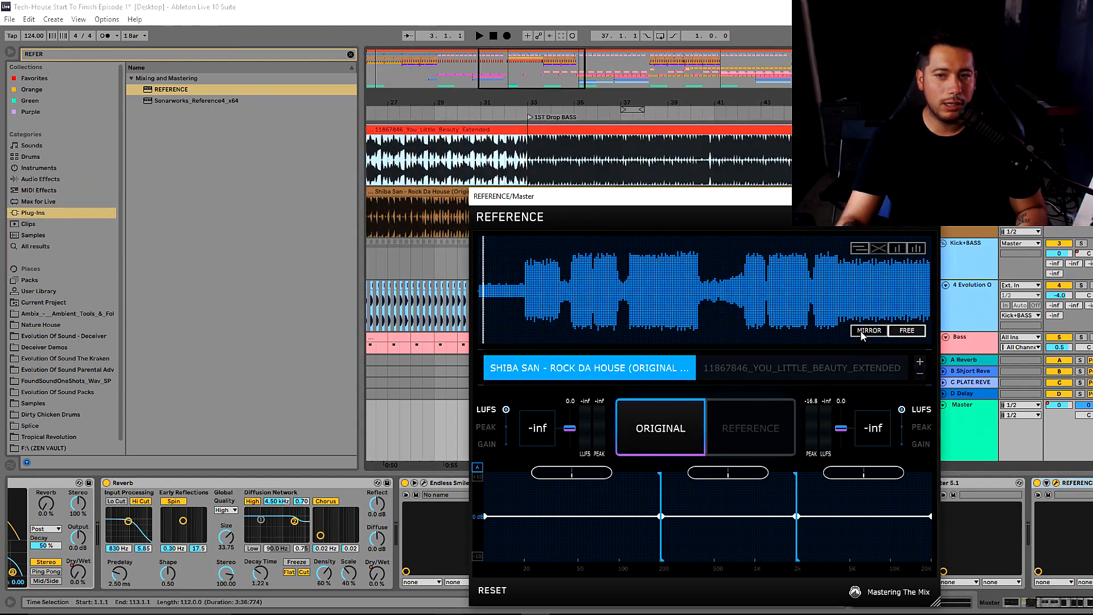
Play the first drop from 33.1.1, compare its loudness and frequency balance with the Shiba San reference, and reset the comparison.
{"action": "left_click_drag", "start_coordinate": [629, 196], "coordinate": [543, 119]}
{"action": "left_click", "coordinate": [526, 170]}
{"action": "key", "text": "space"}
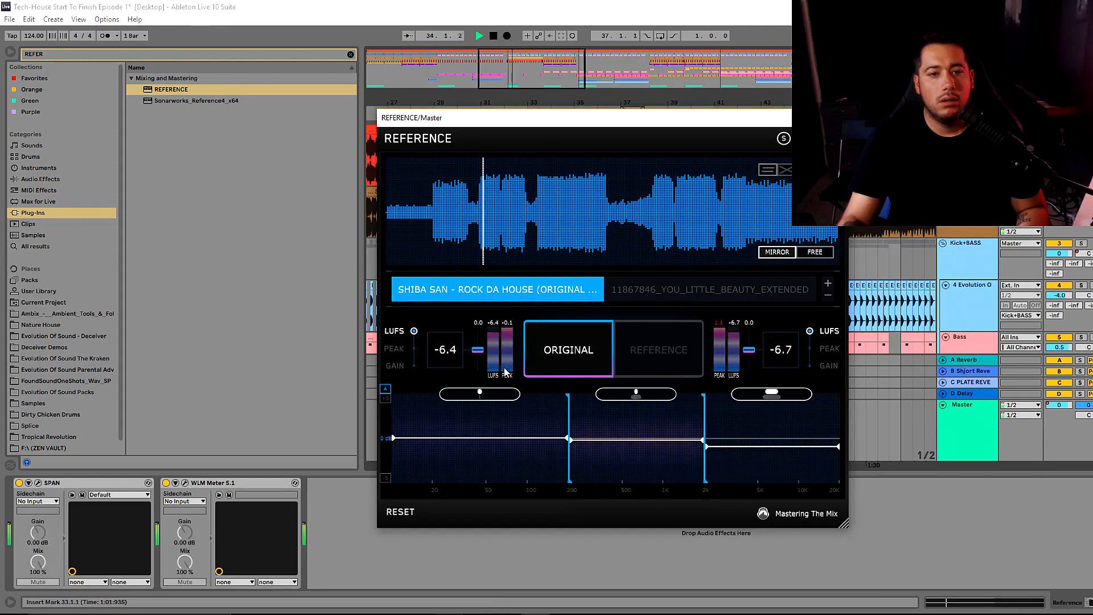
{"action": "left_click", "coordinate": [971, 412]}
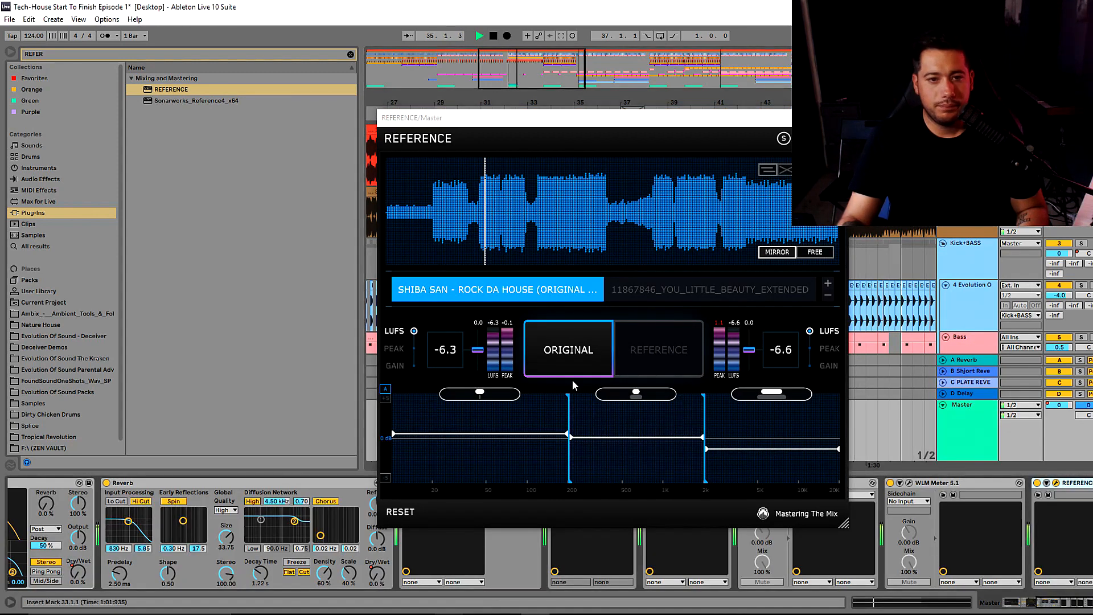
{"action": "left_click_drag", "start_coordinate": [743, 117], "coordinate": [748, 53]}
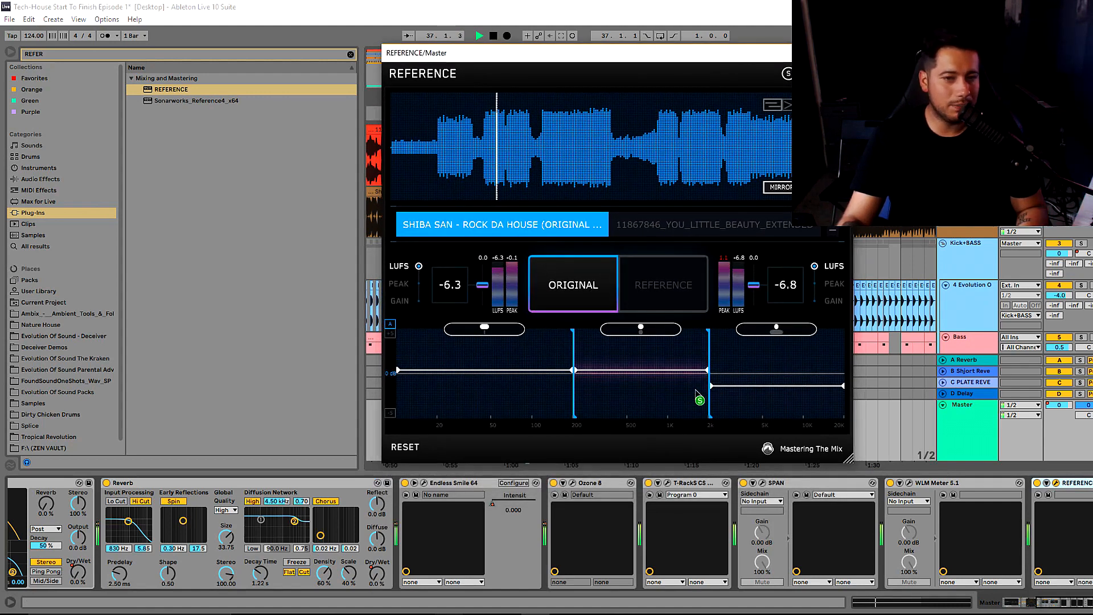
{"action": "left_click", "coordinate": [421, 445]}
{"action": "key", "text": "space"}
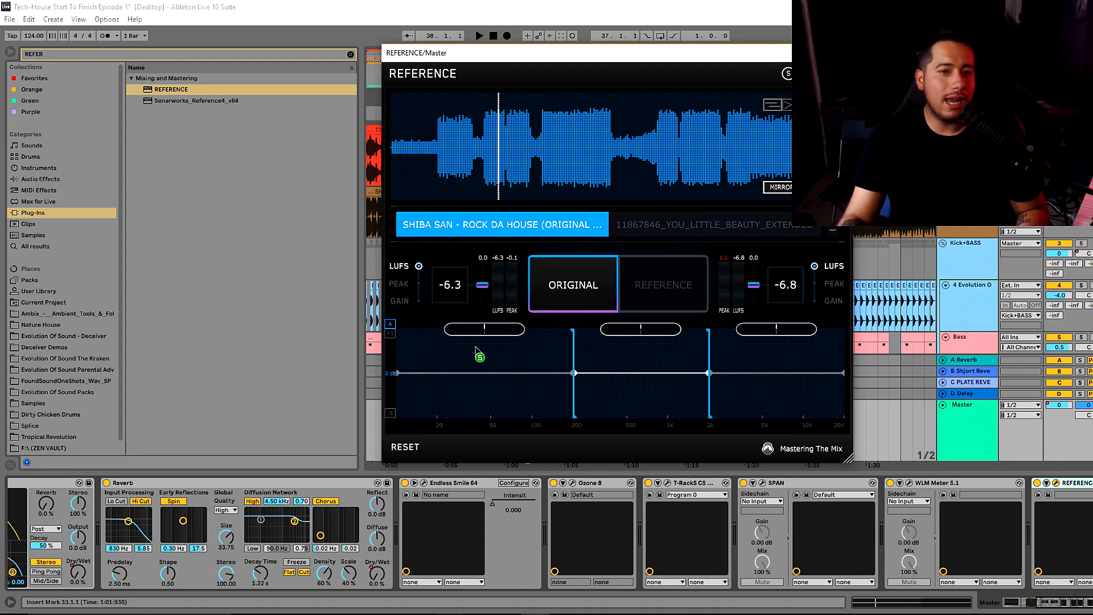
Set the input of the Master's T-RackS Stealth Limiter to 0.6 dB and play the drop against the reference.
{"action": "left_click", "coordinate": [668, 483]}
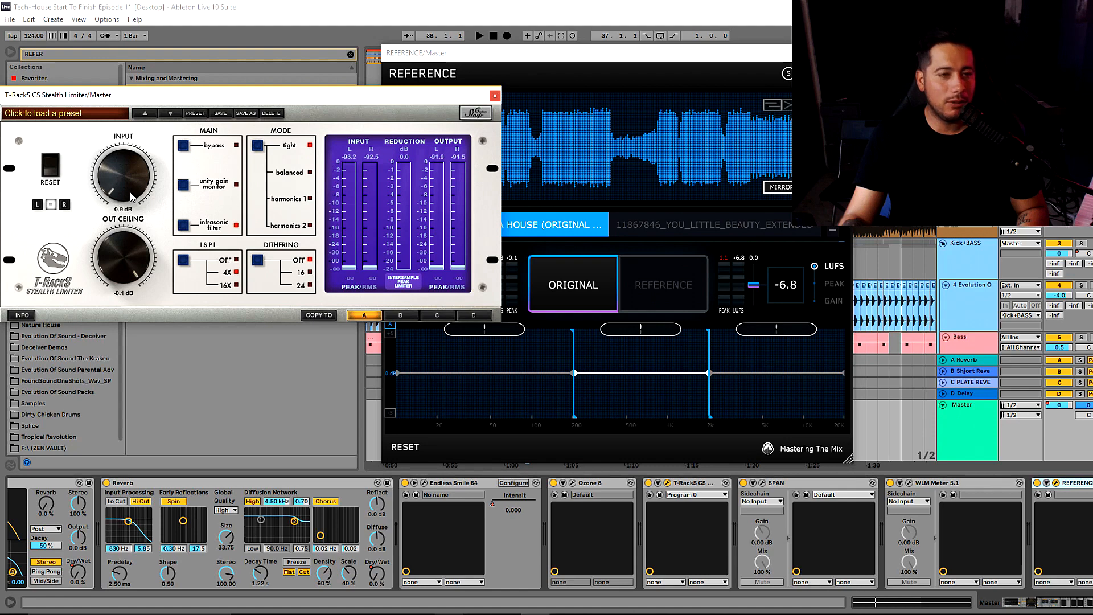
{"action": "key", "text": "space"}
{"action": "left_click", "coordinate": [488, 165]}
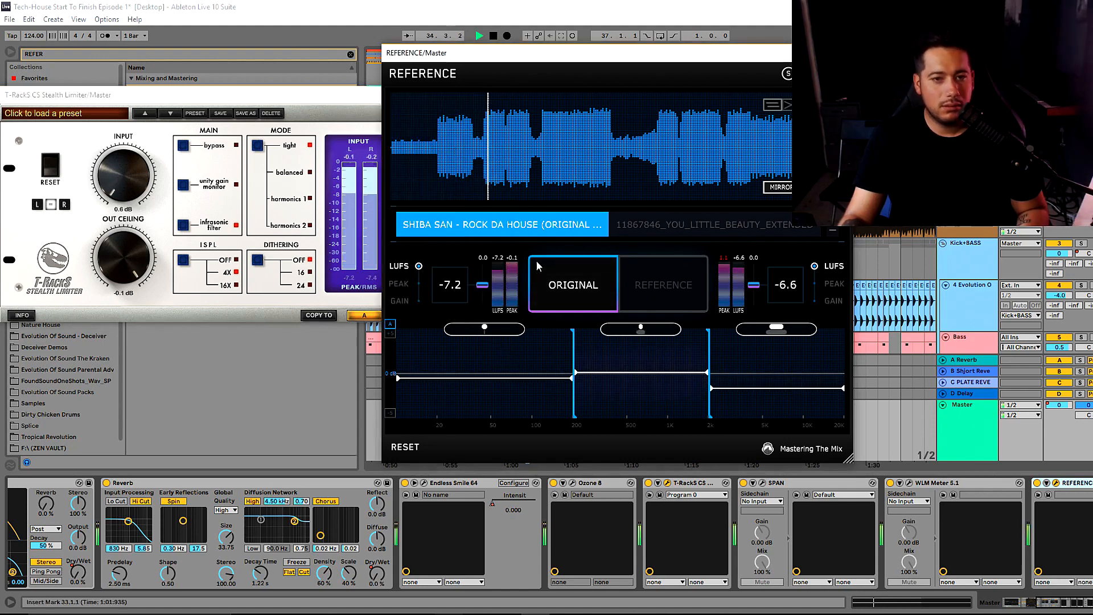
Raise the input of the Master's T-RackS Stealth Limiter to 0.8 dB and check the drop's loudness against the Shiba San reference.
{"action": "left_click", "coordinate": [221, 254]}
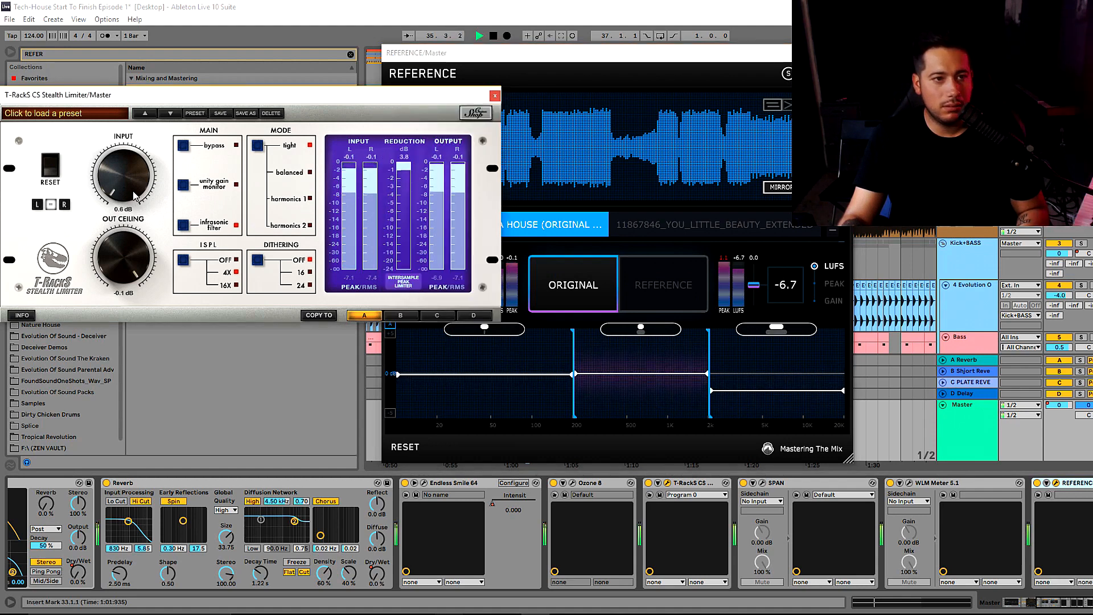
{"action": "left_click", "coordinate": [661, 252]}
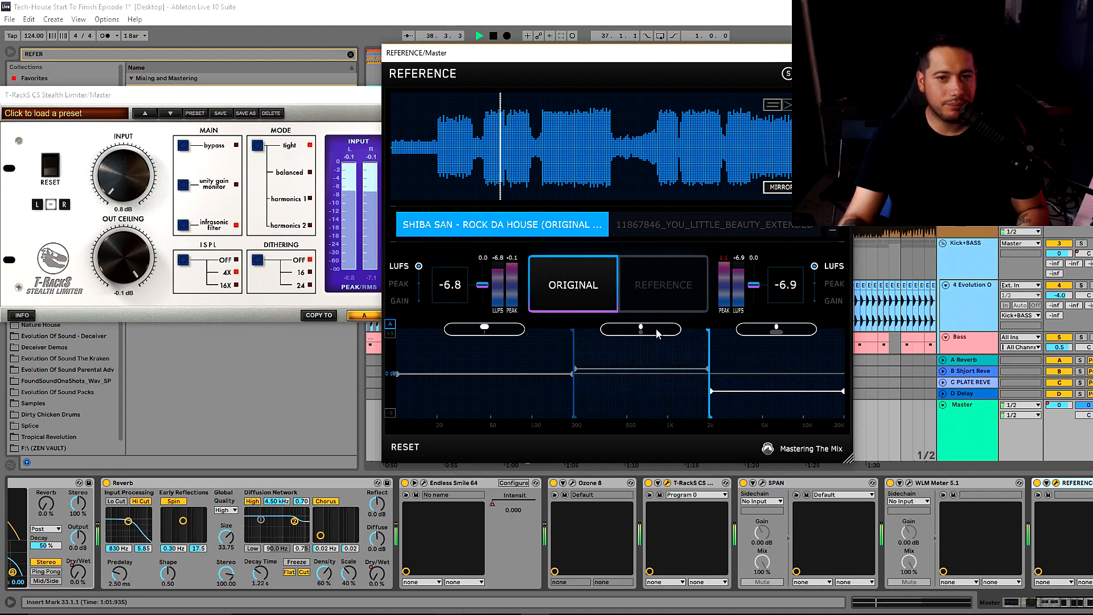
{"action": "key", "text": "space"}
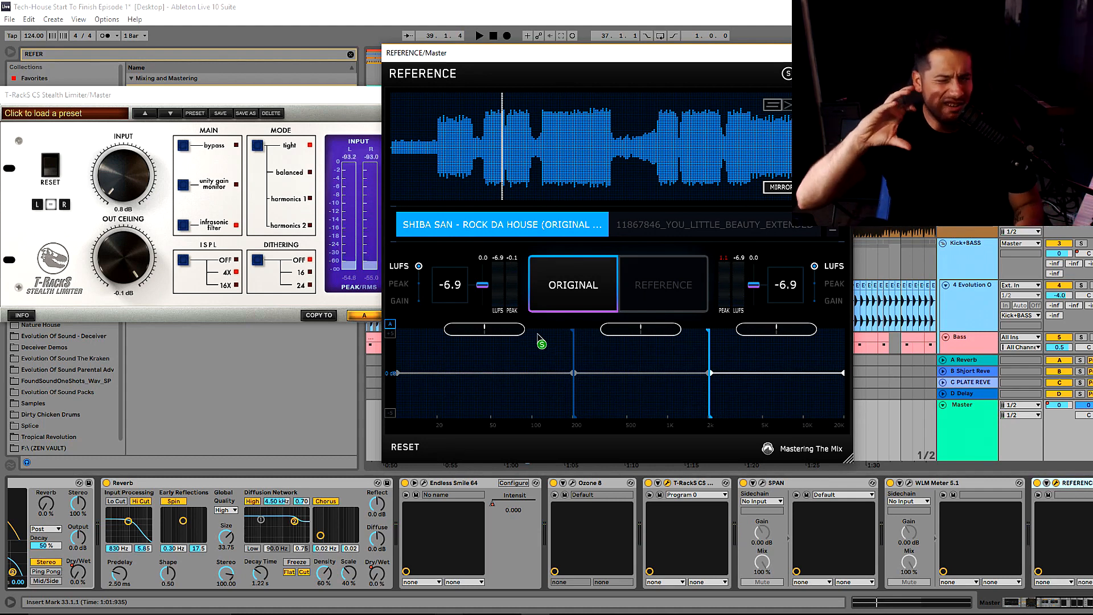
Replay the first drop from 33.1.1 while alternating between the original and the Shiba San reference to compare their sound.
{"action": "key", "text": "space"}
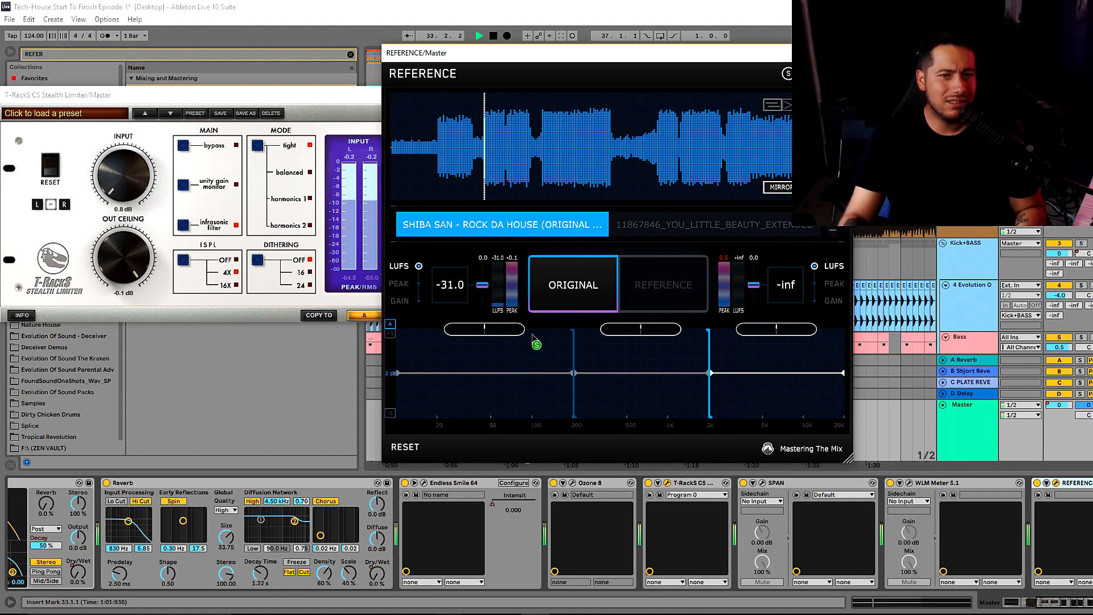
{"action": "left_click", "coordinate": [647, 287]}
{"action": "left_click", "coordinate": [573, 292]}
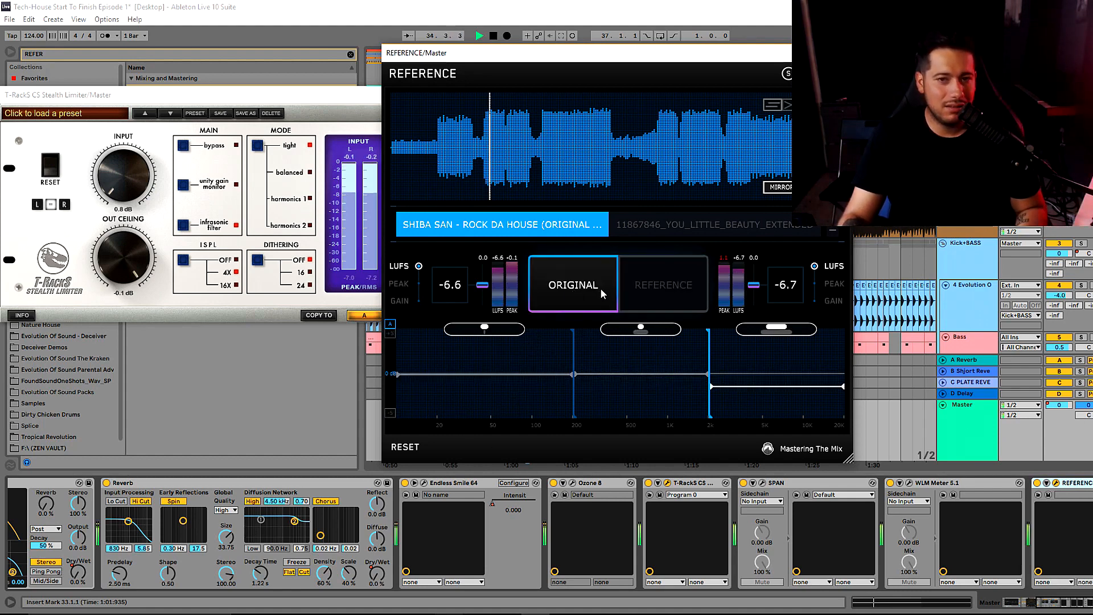
{"action": "left_click", "coordinate": [641, 293]}
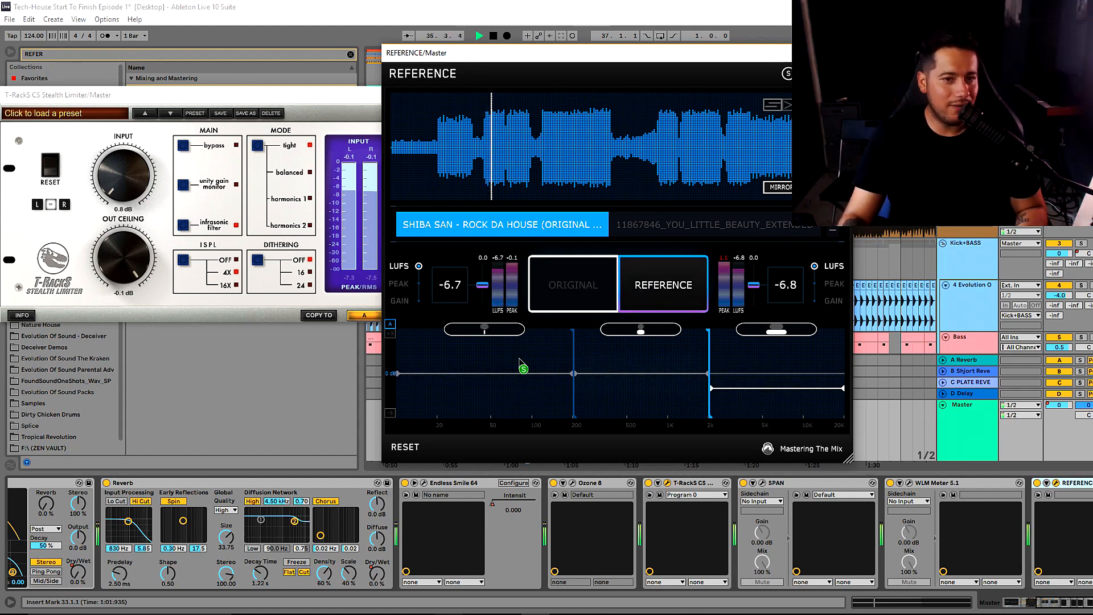
{"action": "left_click", "coordinate": [638, 292]}
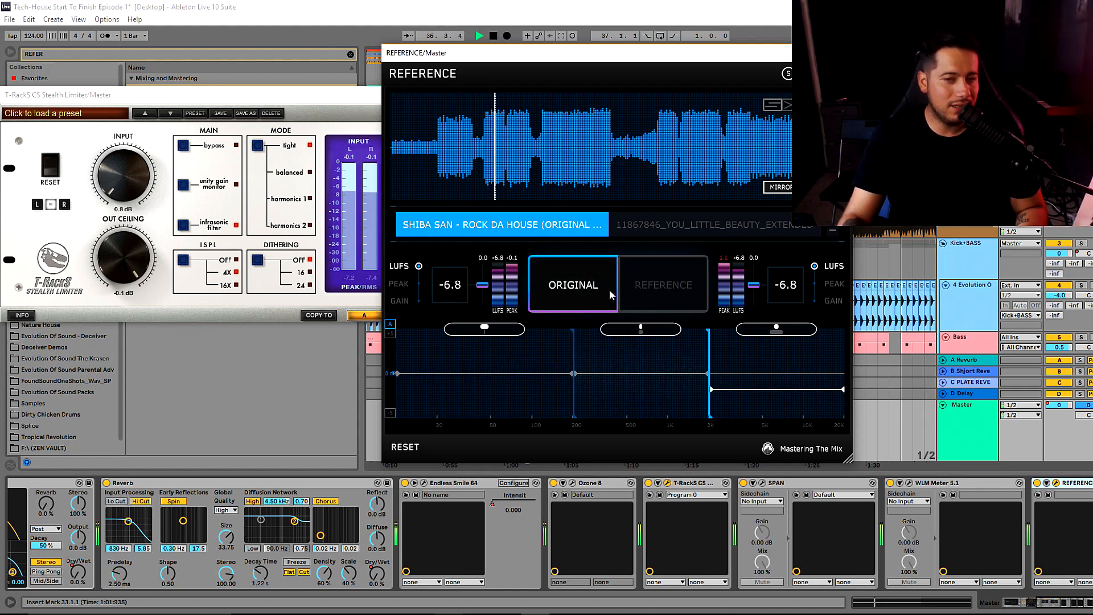
{"action": "left_click", "coordinate": [633, 290]}
{"action": "left_click", "coordinate": [645, 287]}
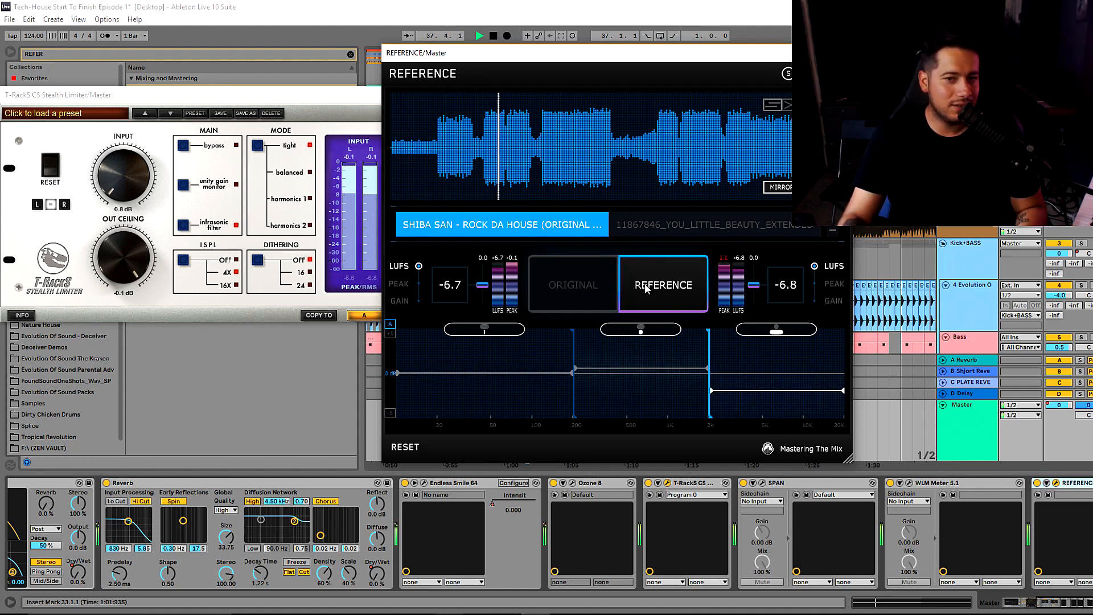
{"action": "left_click", "coordinate": [629, 285]}
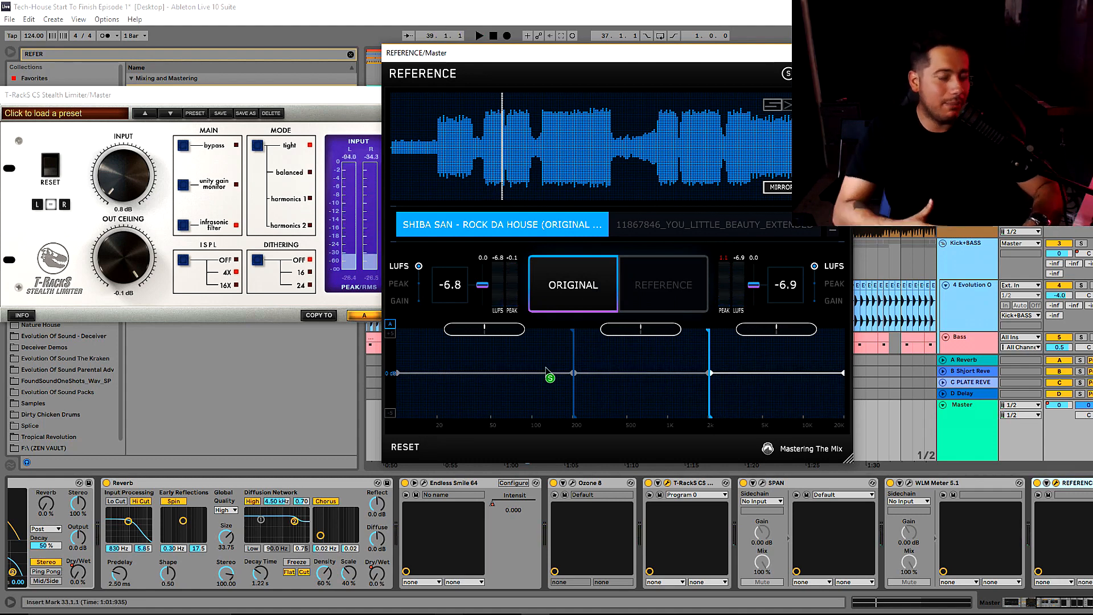
{"action": "left_click_drag", "start_coordinate": [545, 370], "coordinate": [542, 369]}
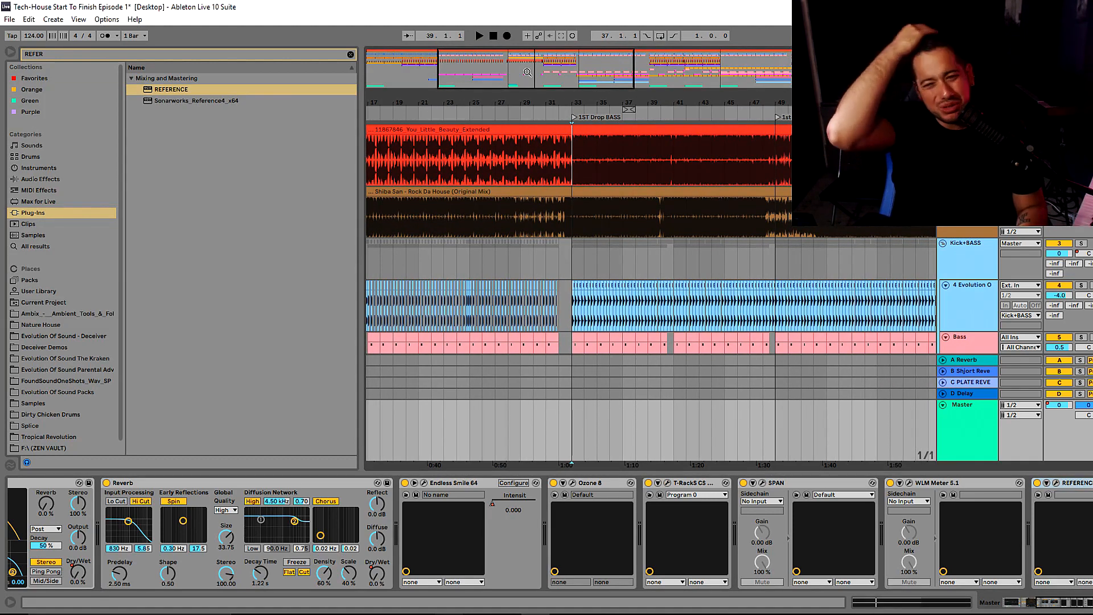
Examine the You Little Beauty and Shiba San reference clips in the arrangement alongside the track's intro and first drop.
{"action": "left_click_drag", "start_coordinate": [503, 51], "coordinate": [525, 50]}
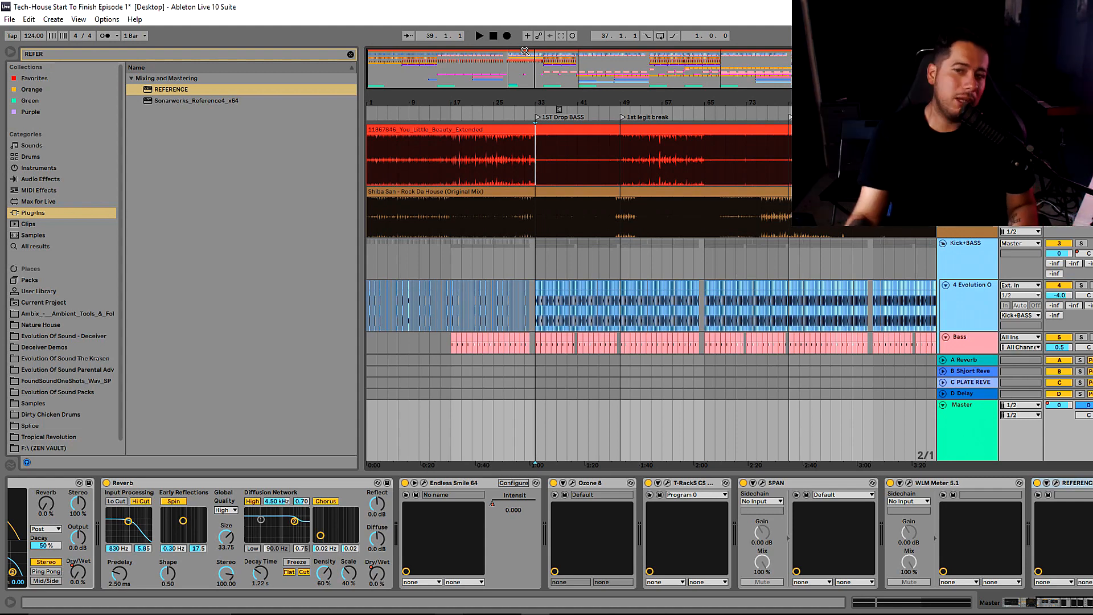
{"action": "scroll", "coordinate": [501, 186], "scroll_direction": "up", "scroll_amount": 3}
{"action": "left_click", "coordinate": [500, 135]}
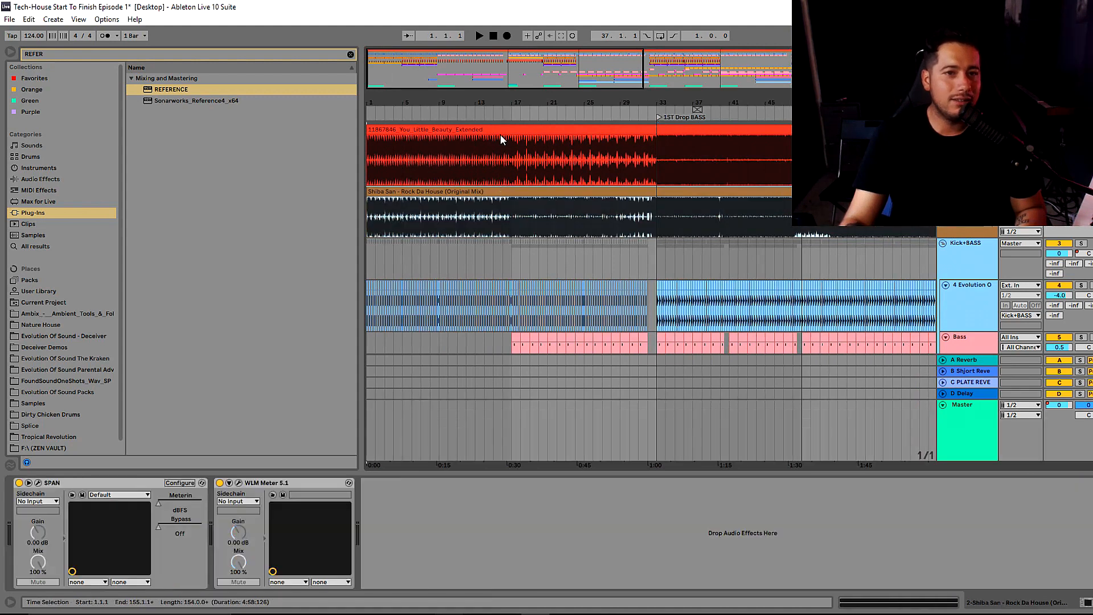
{"action": "left_click", "coordinate": [501, 192]}
{"action": "left_click", "coordinate": [515, 130]}
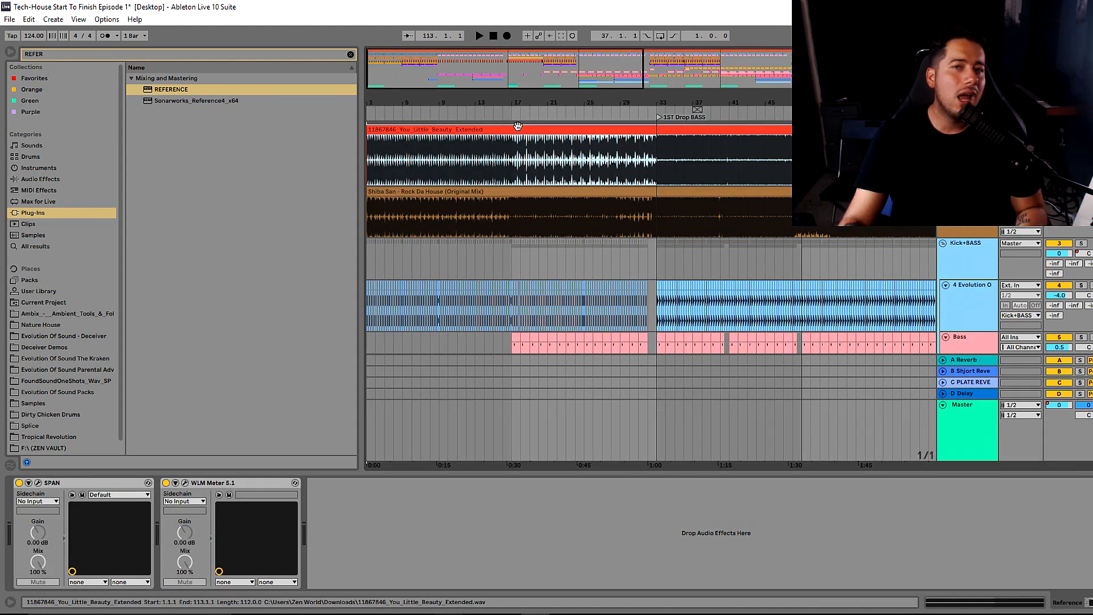
{"action": "left_click", "coordinate": [530, 121]}
{"action": "left_click_drag", "start_coordinate": [447, 75], "coordinate": [470, 75]}
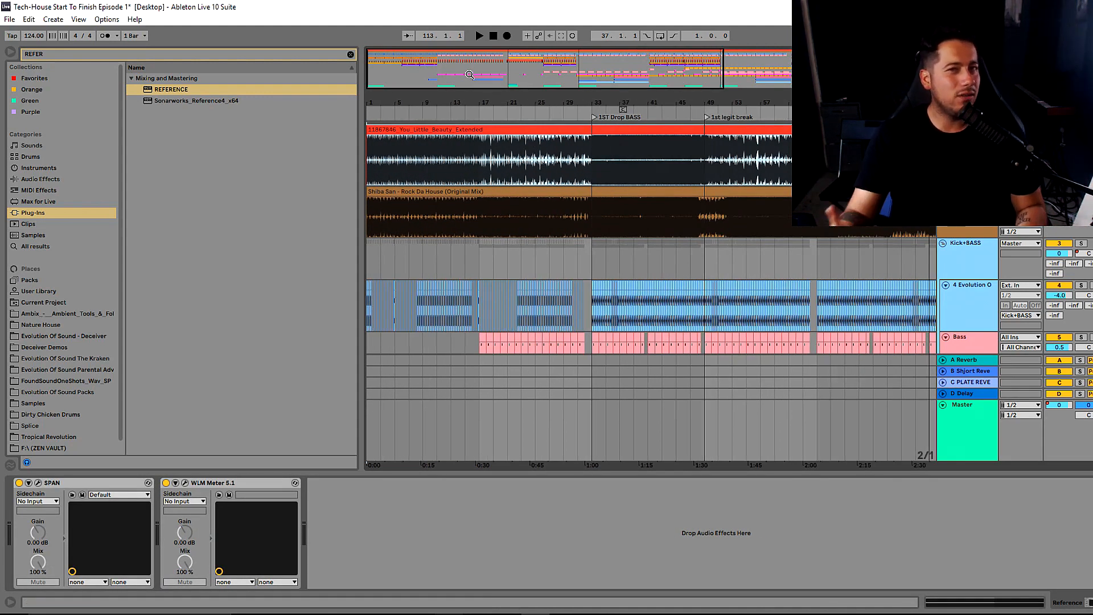